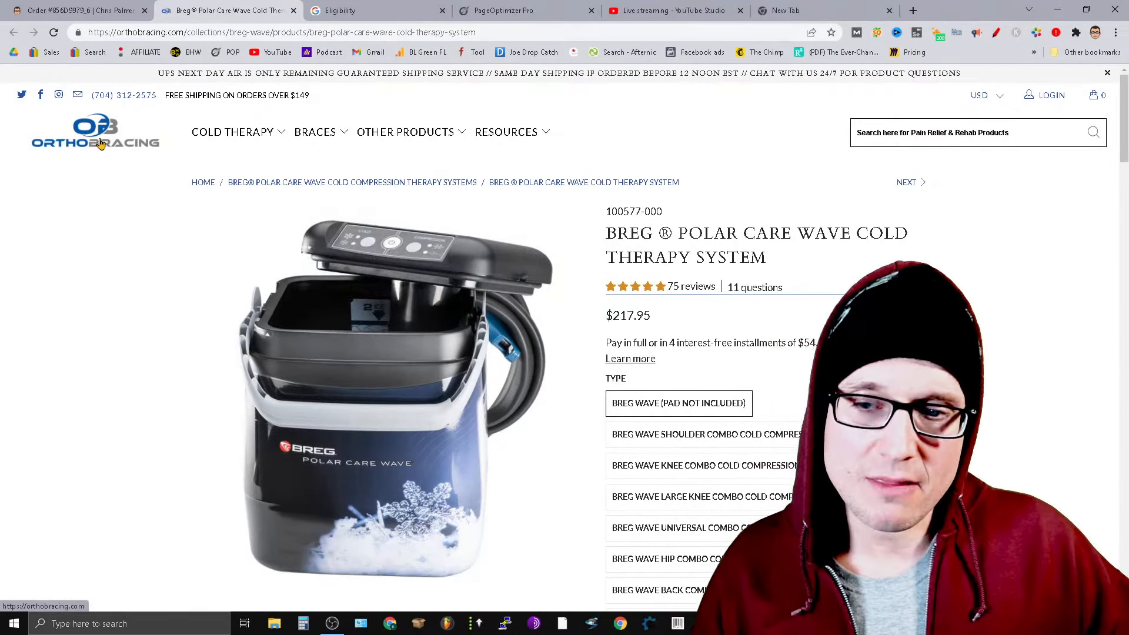
Highlight the "collections" folder in the OrthoBracing product page's URL to examine the URL structure.
{"action": "left_click", "coordinate": [552, 31]}
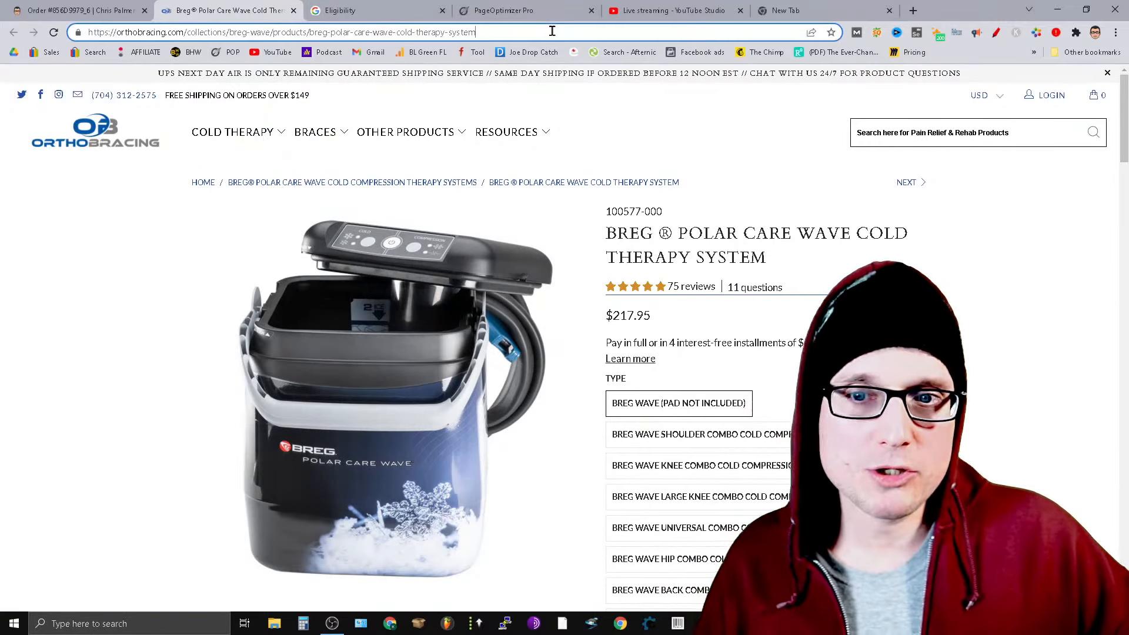
{"action": "left_click_drag", "start_coordinate": [552, 31], "coordinate": [161, 36]}
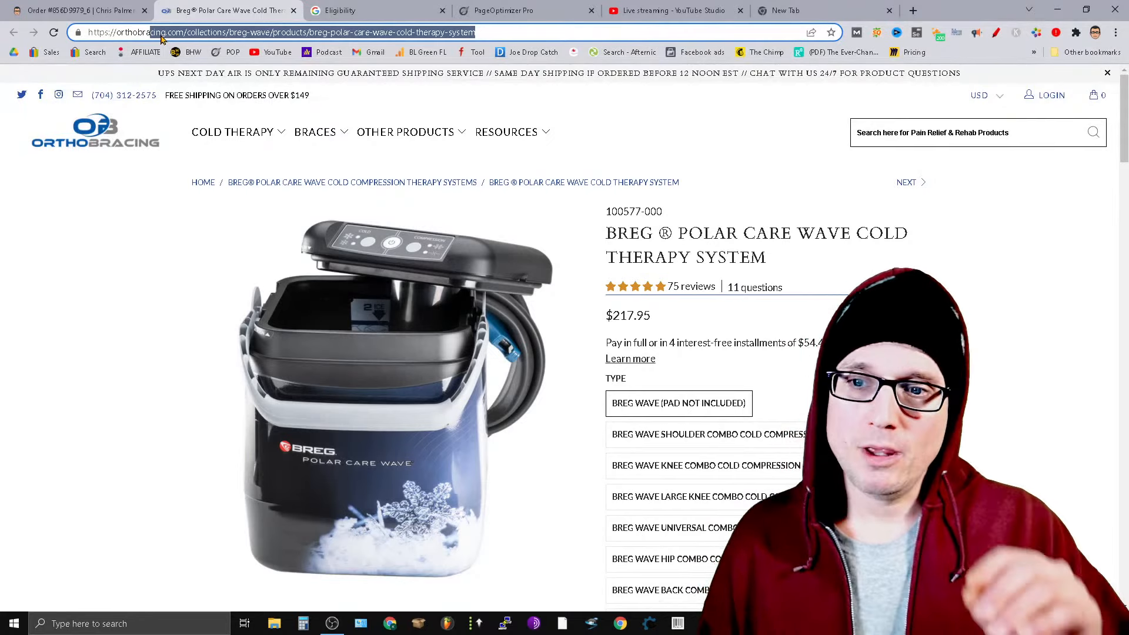
{"action": "double_click", "coordinate": [206, 35]}
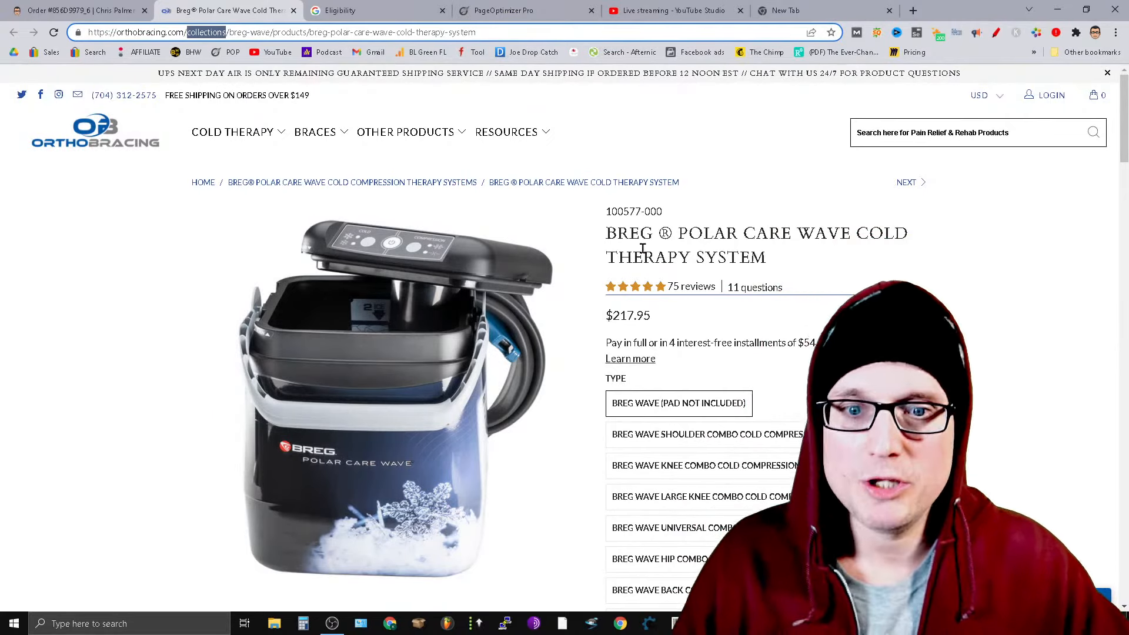
Copy the full product title and search Google for "BREG ® POLAR CARE WAVE COLD THERAPY SYSTEM" in the empty tab.
{"action": "left_click_drag", "start_coordinate": [678, 234], "coordinate": [823, 258]}
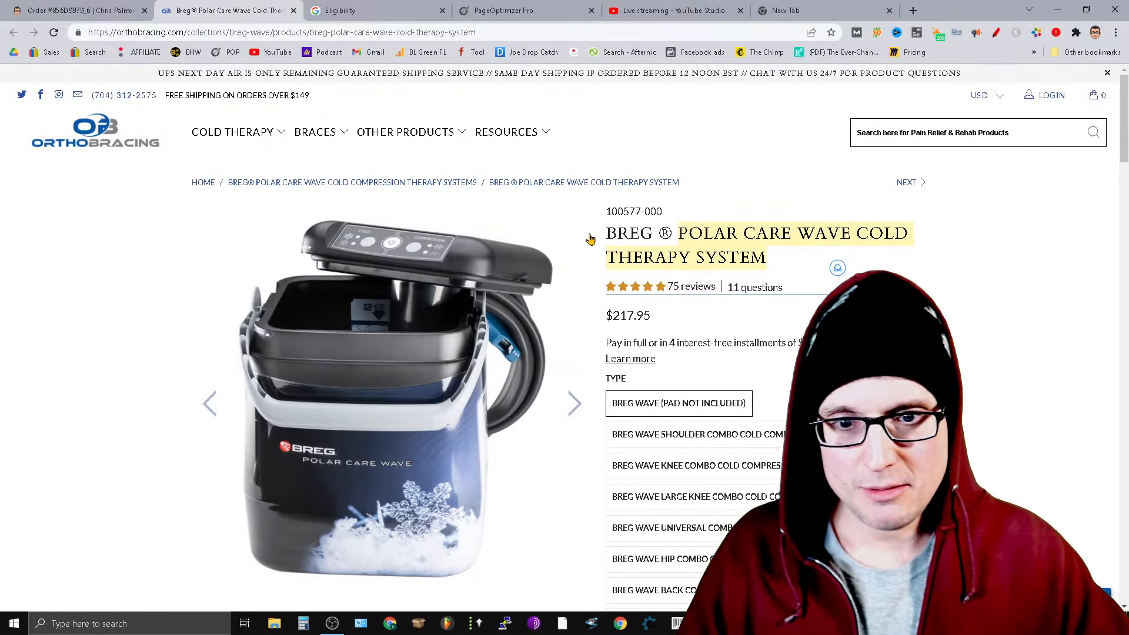
{"action": "left_click_drag", "start_coordinate": [606, 234], "coordinate": [920, 255]}
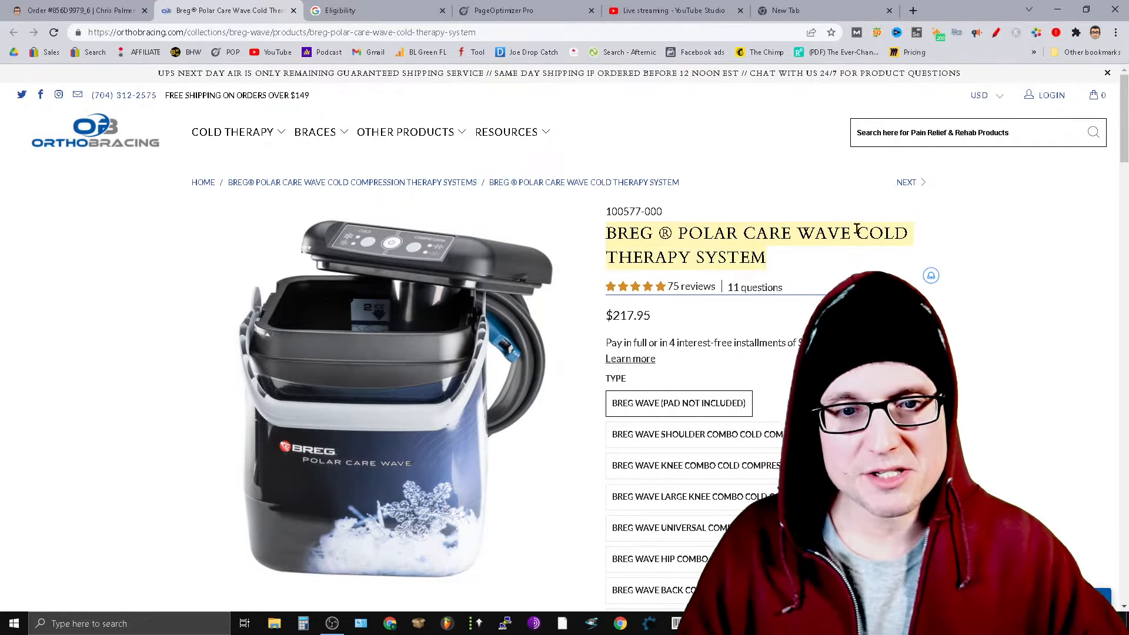
{"action": "right_click", "coordinate": [829, 228]}
{"action": "left_click", "coordinate": [852, 237]}
{"action": "left_click", "coordinate": [833, 3]}
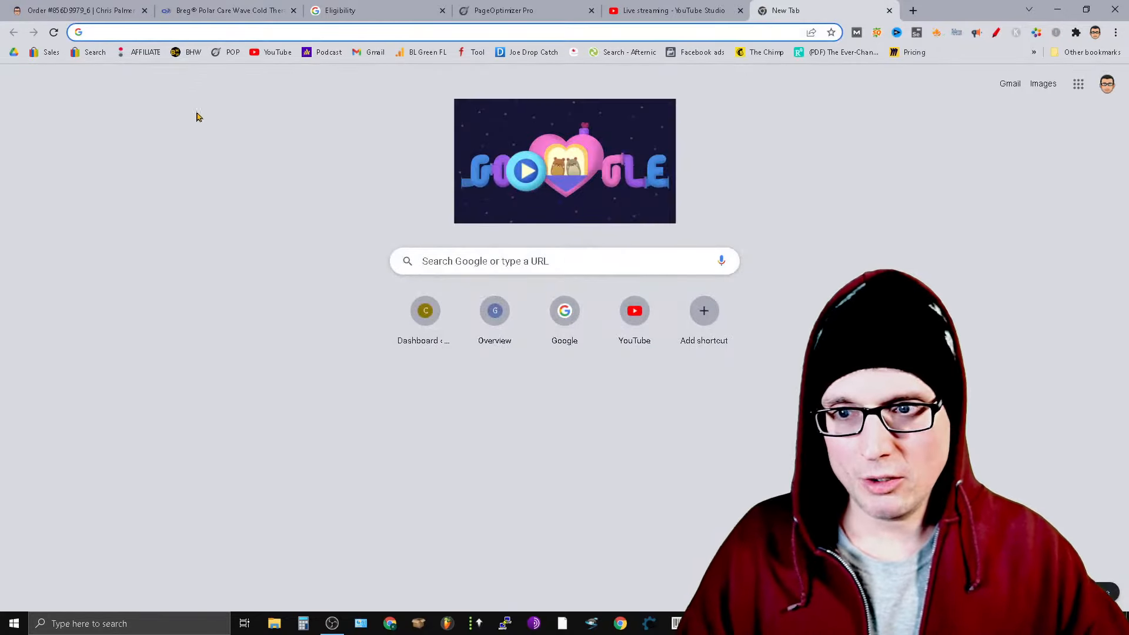
{"action": "left_click", "coordinate": [540, 263]}
{"action": "key", "text": "ctrl+v"}
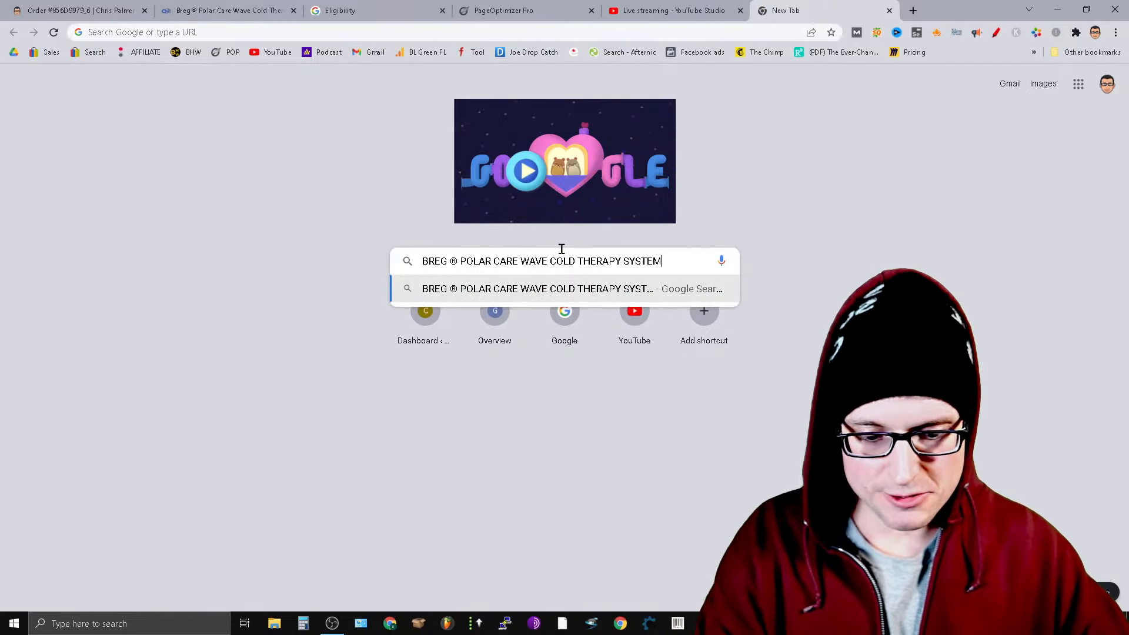
{"action": "key", "text": "Return"}
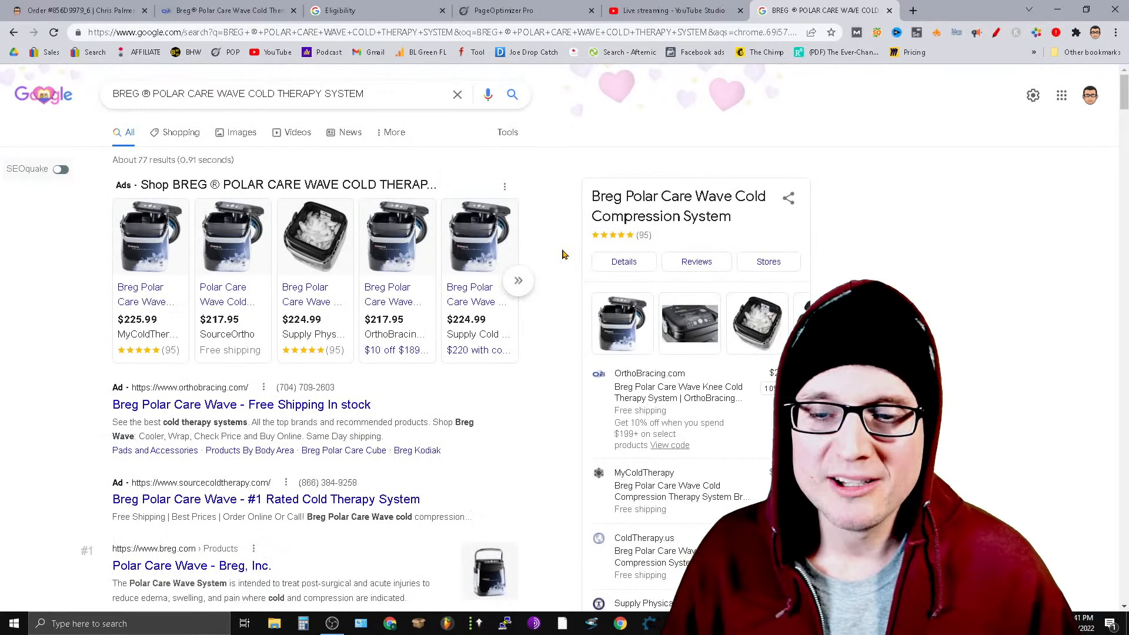
Examine the ads and organic results to find where OrthoBracing ranks, checking against its product page.
{"action": "scroll", "coordinate": [547, 247], "scroll_direction": "down", "scroll_amount": 3}
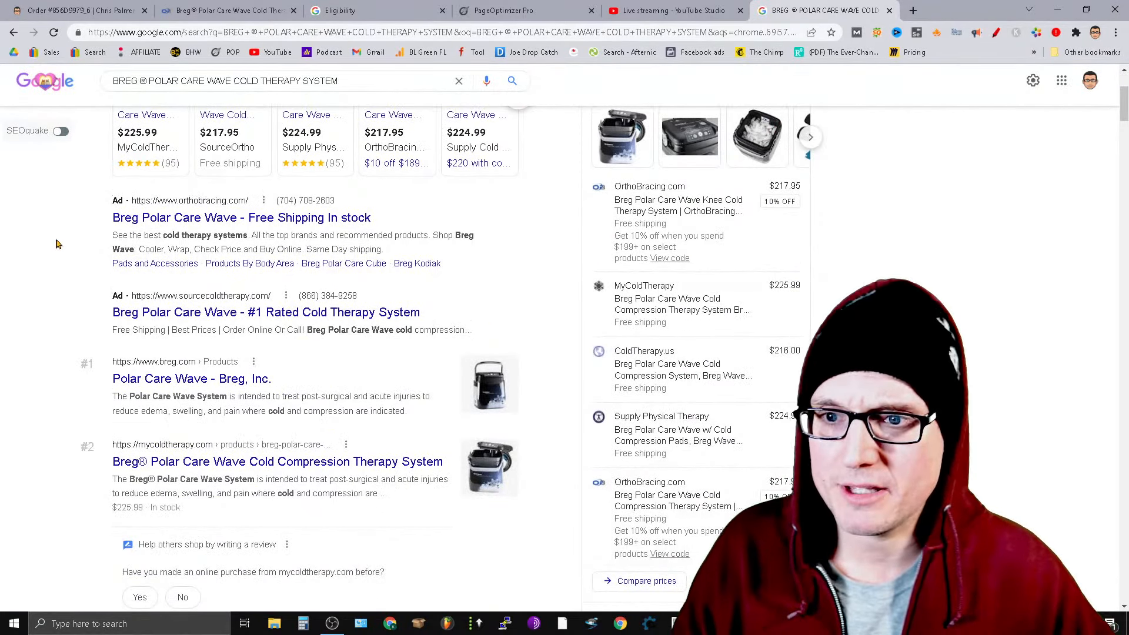
{"action": "left_click", "coordinate": [231, 7]}
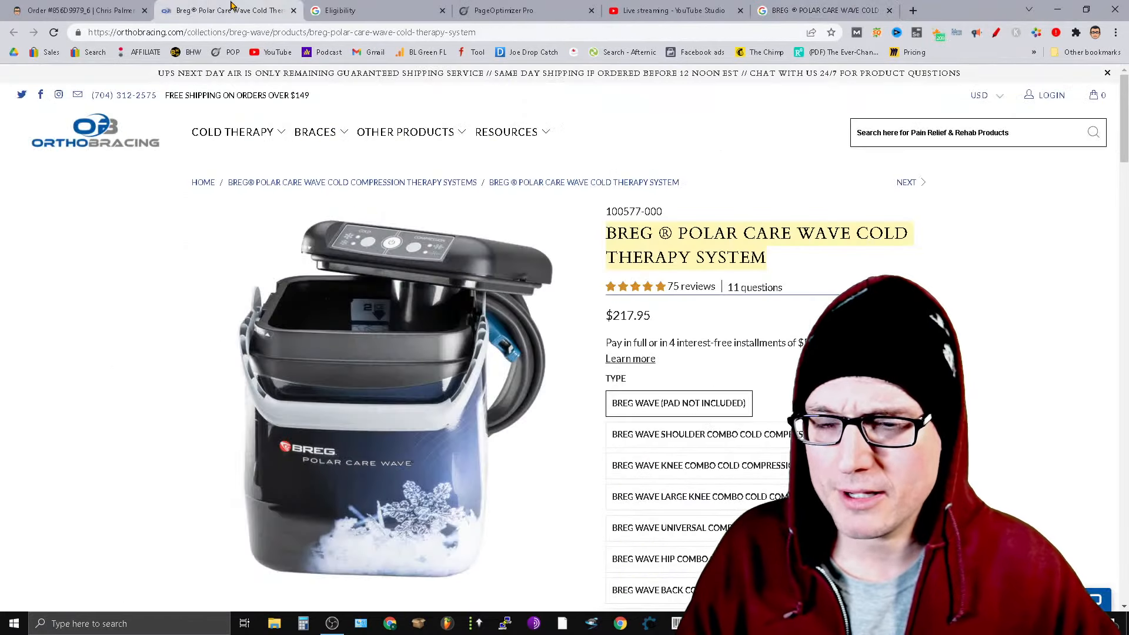
{"action": "left_click", "coordinate": [853, 10]}
{"action": "scroll", "coordinate": [388, 538], "scroll_direction": "down", "scroll_amount": 3}
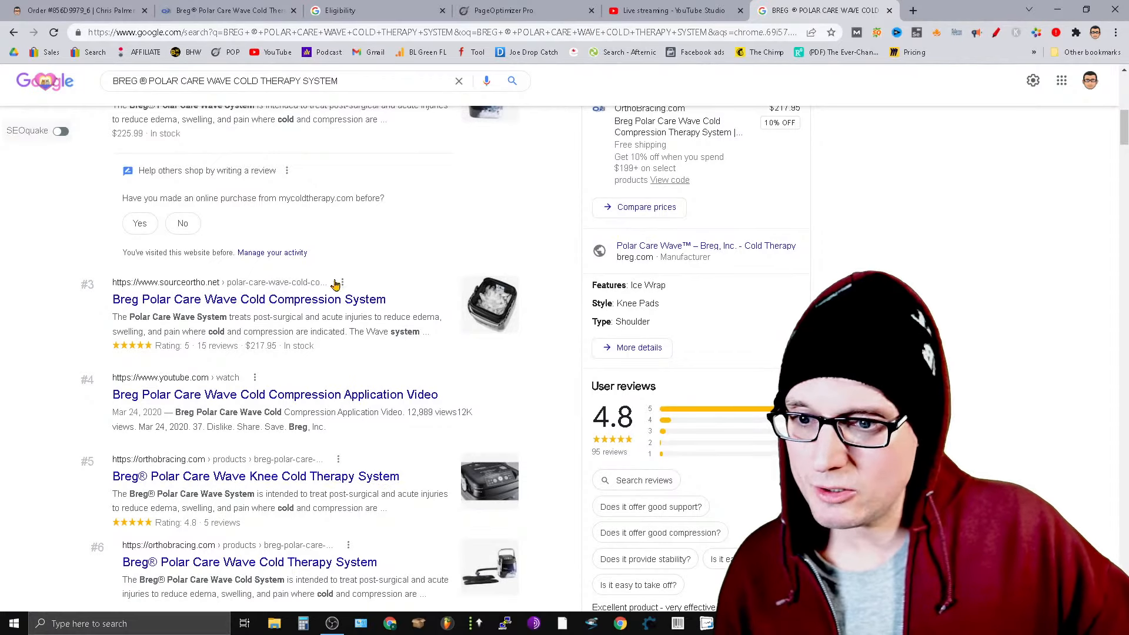
{"action": "scroll", "coordinate": [353, 353], "scroll_direction": "up", "scroll_amount": 3}
{"action": "scroll", "coordinate": [365, 218], "scroll_direction": "up", "scroll_amount": 6}
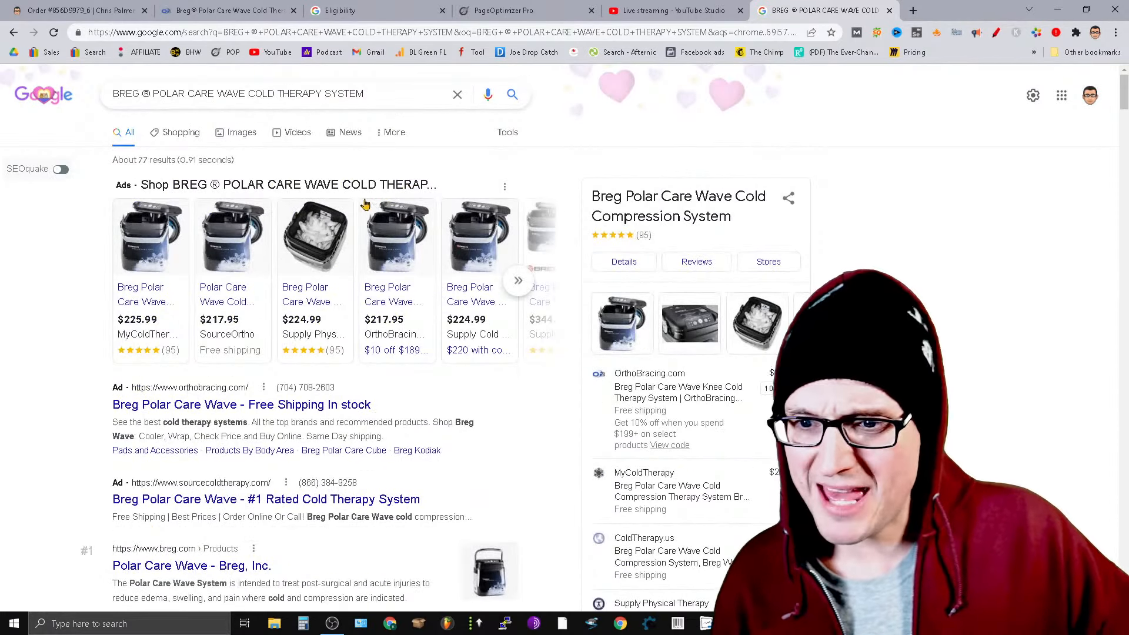
{"action": "scroll", "coordinate": [506, 211], "scroll_direction": "down", "scroll_amount": 3}
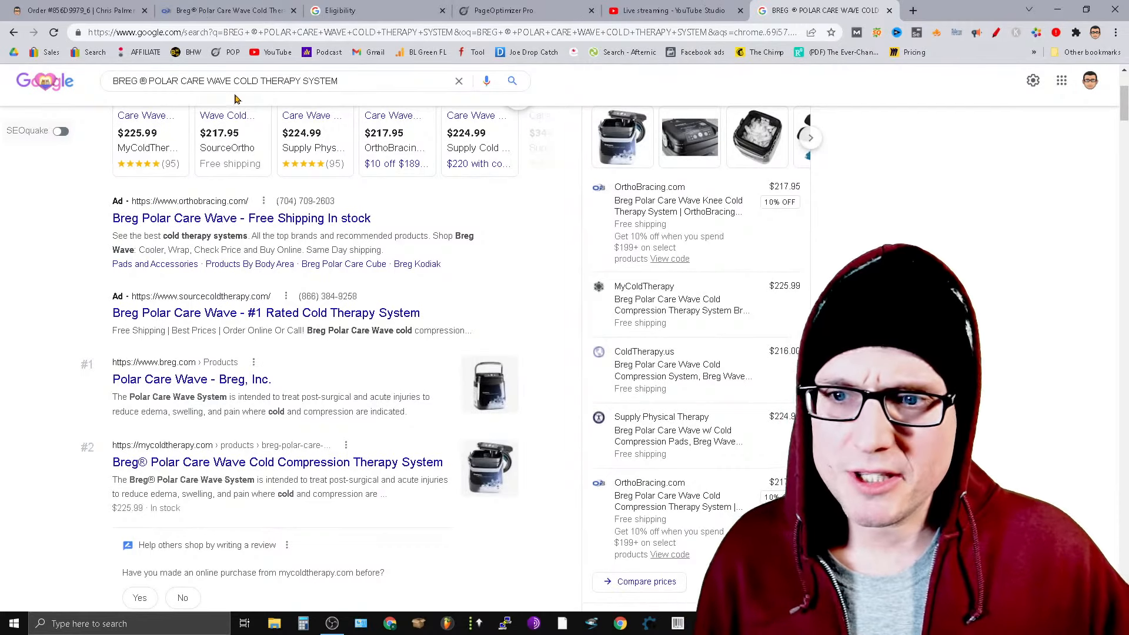
Remove the ® symbol from the query and search Google for "BREG POLAR CARE WAVE COLD THERAPY SYSTEM".
{"action": "left_click", "coordinate": [148, 87]}
{"action": "key", "text": "BackSpace"}
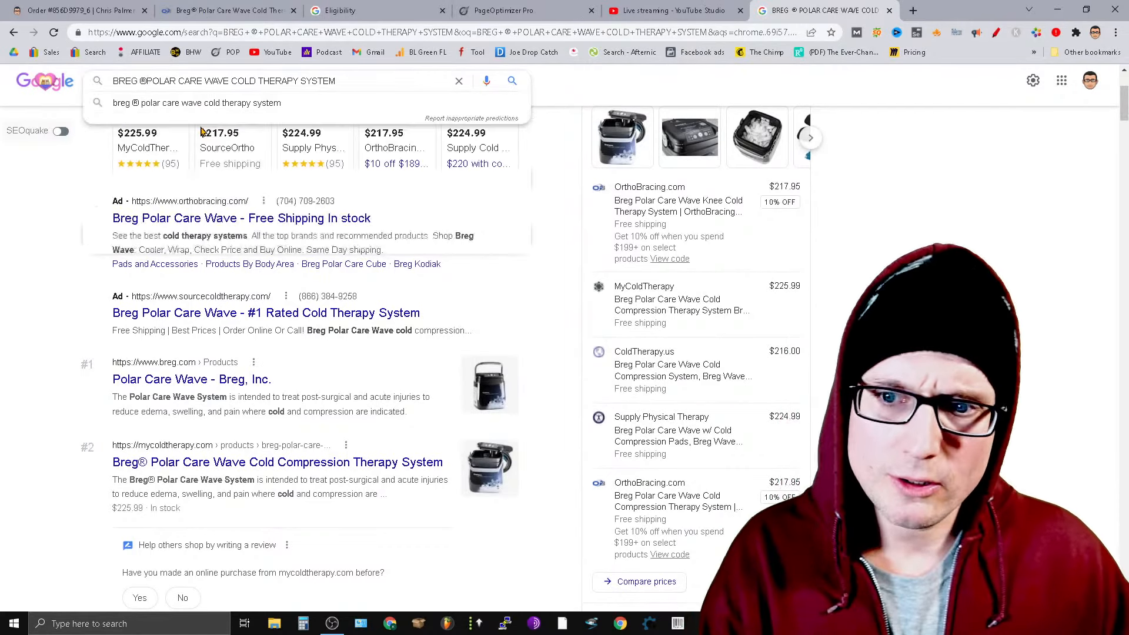
{"action": "key", "text": "Return"}
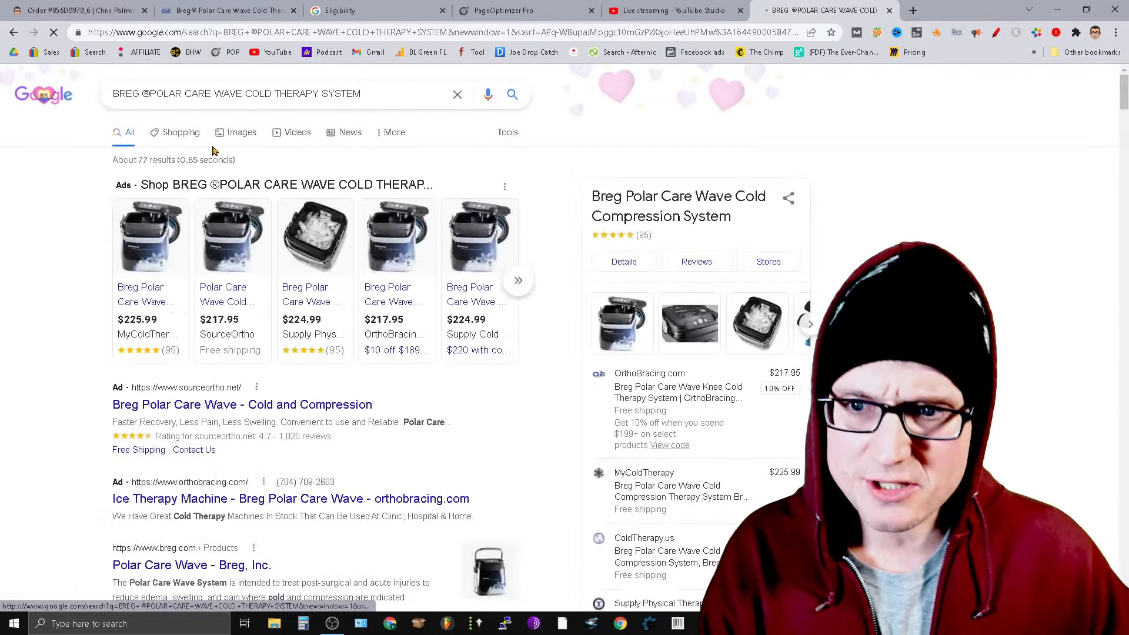
{"action": "left_click", "coordinate": [148, 94]}
{"action": "key", "text": "BackSpace"}
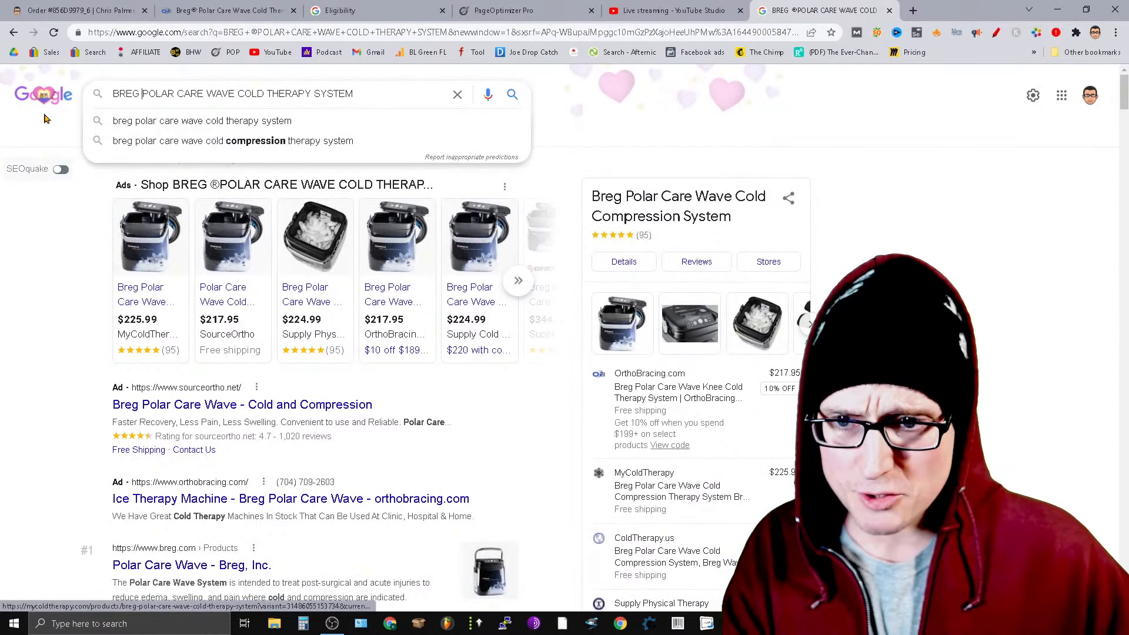
{"action": "key", "text": "Return"}
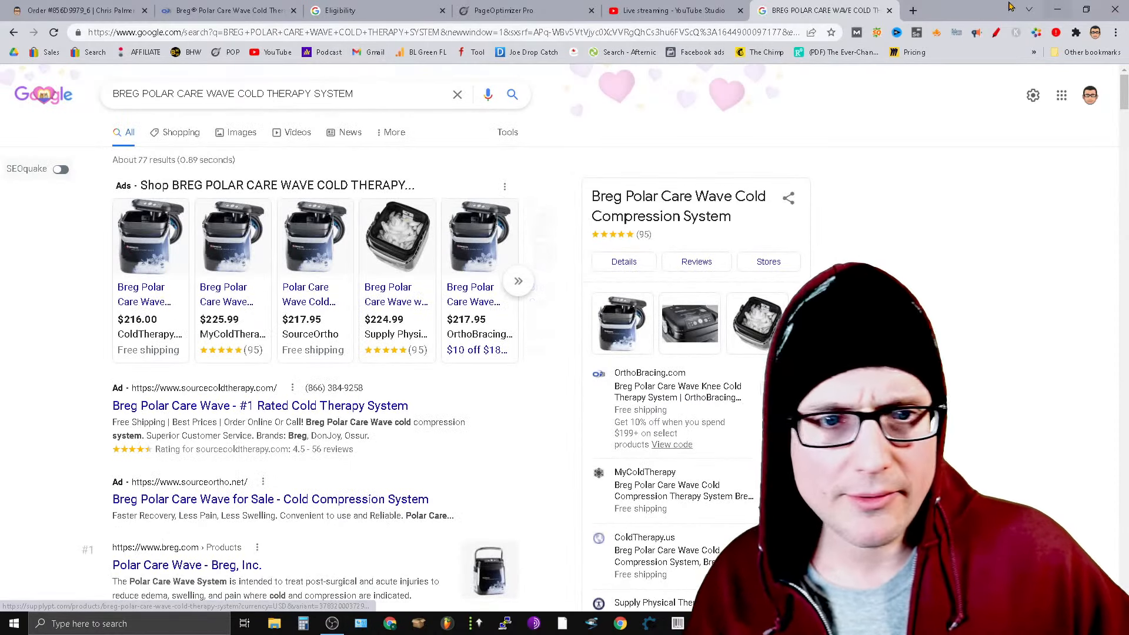
Turn on the Keywords Everywhere extension and rerun the Google search.
{"action": "left_click", "coordinate": [1015, 32]}
{"action": "left_click", "coordinate": [757, 97]}
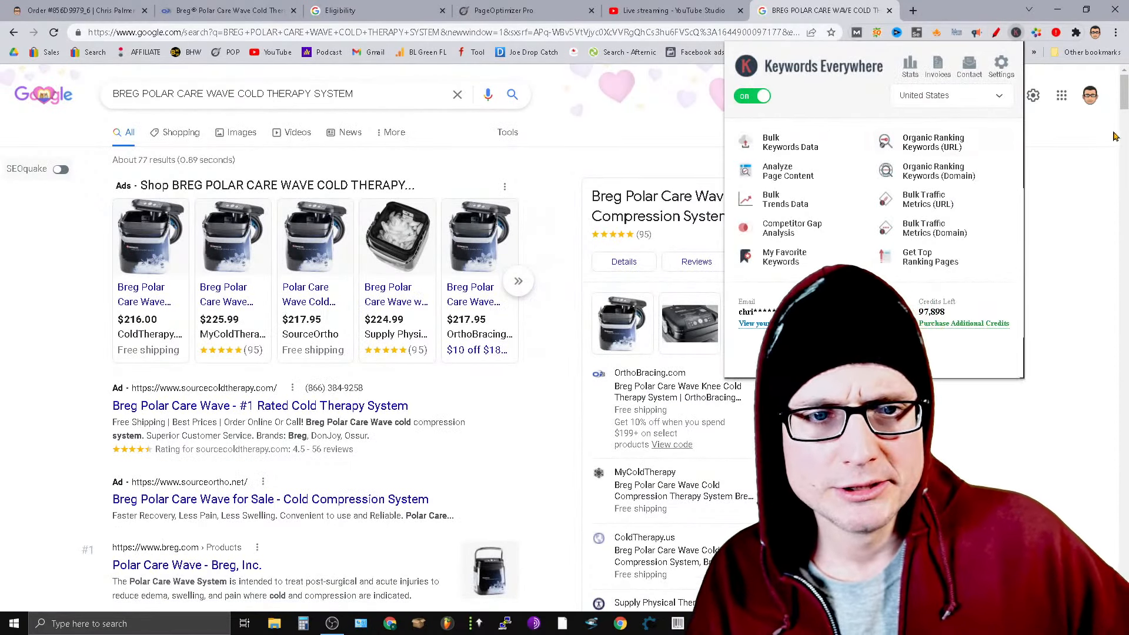
{"action": "left_click", "coordinate": [337, 97]}
{"action": "key", "text": "Return"}
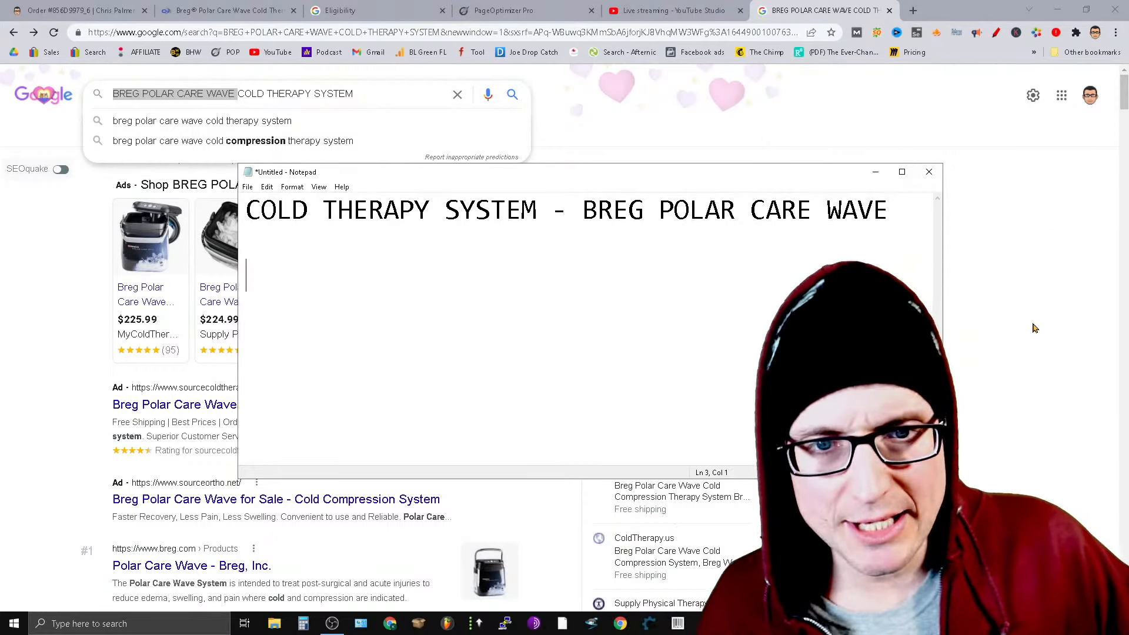
Move the Notepad window higher, return to the Google results and run the same search again.
{"action": "left_click_drag", "start_coordinate": [839, 166], "coordinate": [839, 120]}
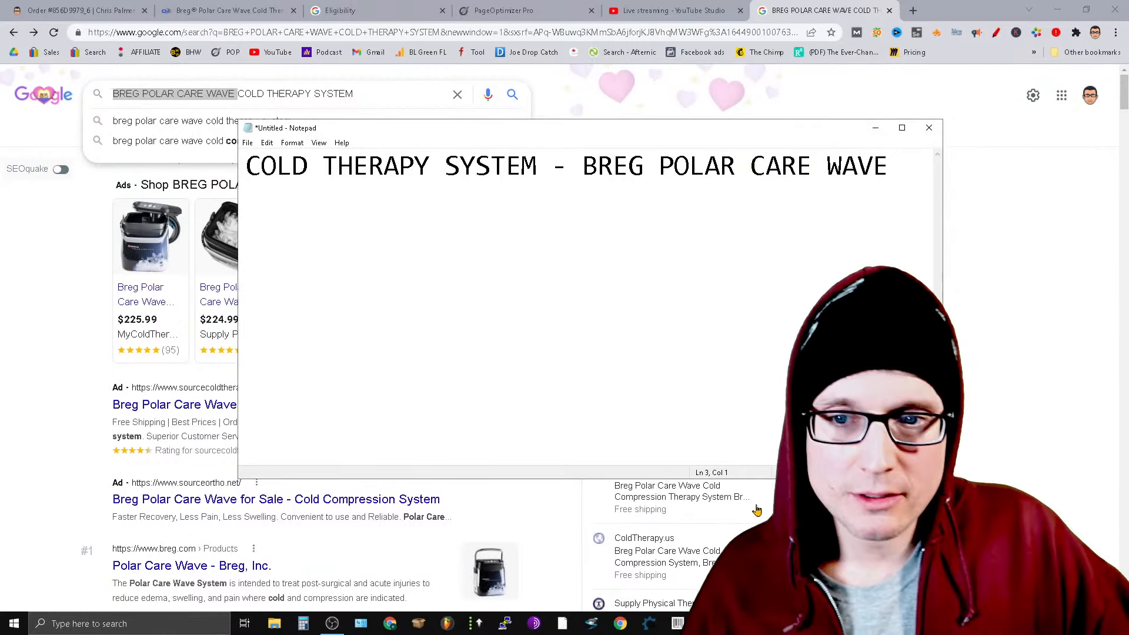
{"action": "left_click", "coordinate": [496, 116]}
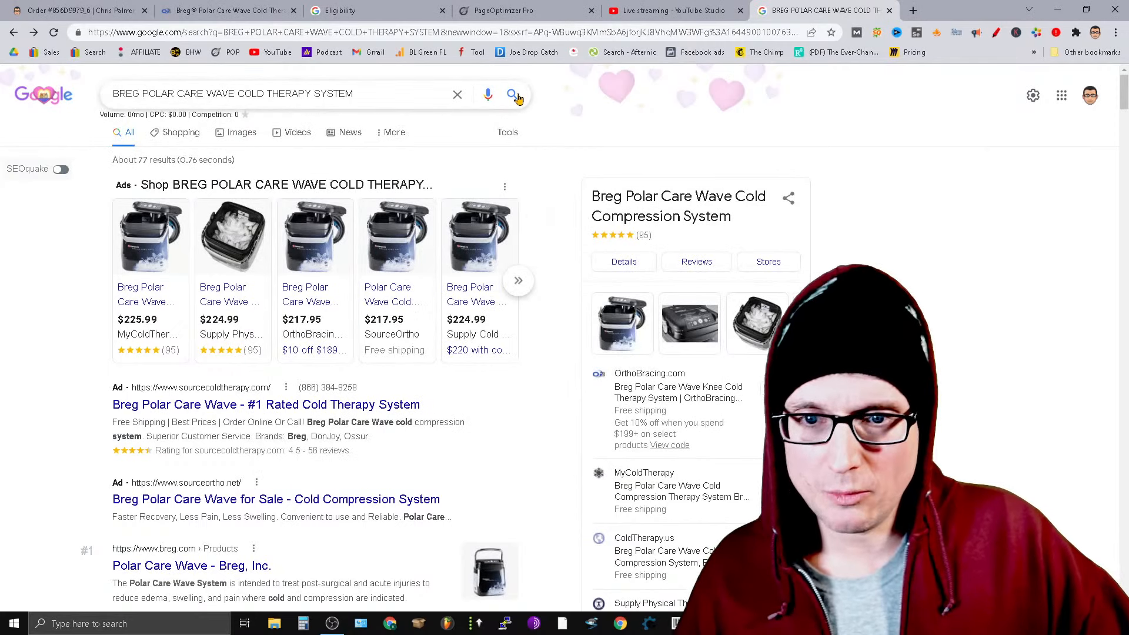
{"action": "left_click", "coordinate": [512, 94]}
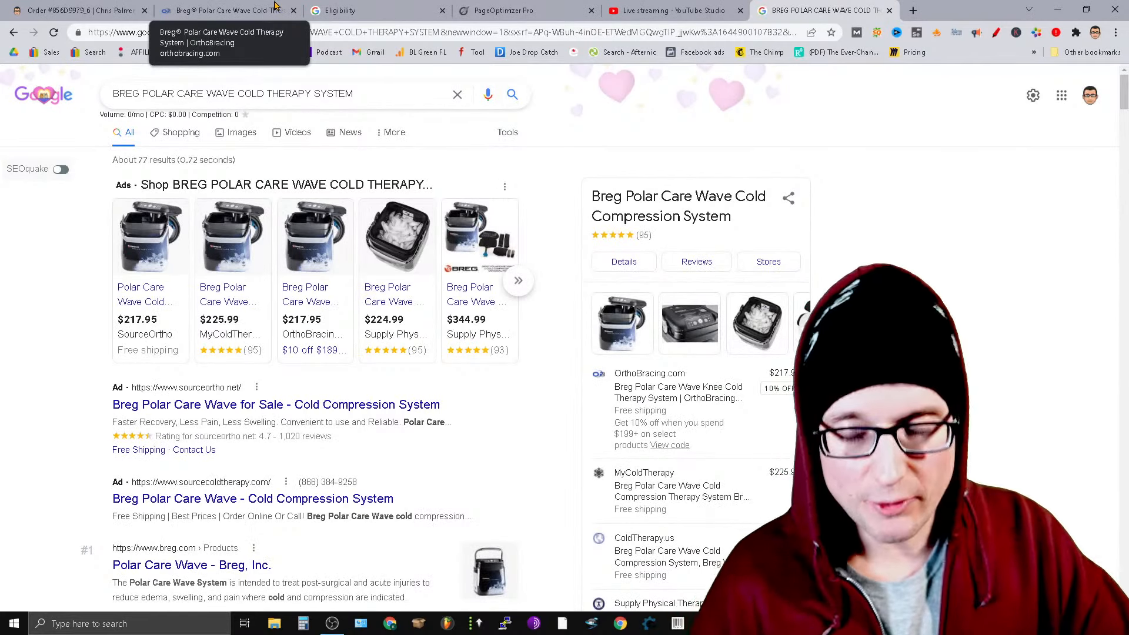
Open the top two organic results, from breg.com and mycoldtherapy.com, in new tabs.
{"action": "scroll", "coordinate": [493, 468], "scroll_direction": "down", "scroll_amount": 6}
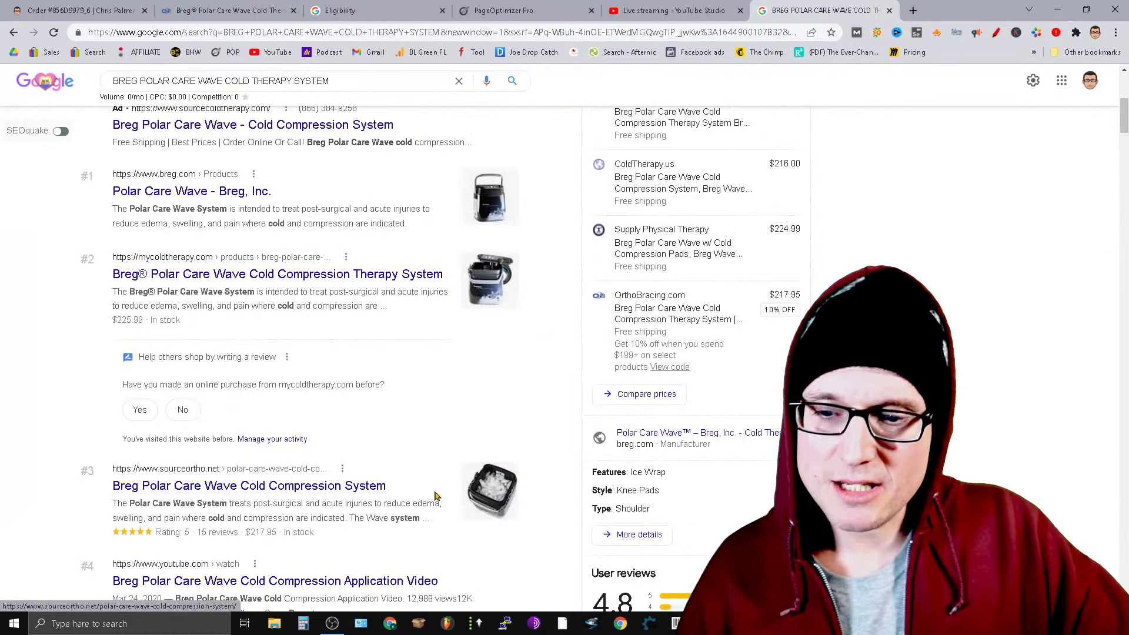
{"action": "right_click", "coordinate": [204, 202]}
{"action": "left_click", "coordinate": [241, 209]}
{"action": "right_click", "coordinate": [215, 274]}
{"action": "left_click", "coordinate": [253, 281]}
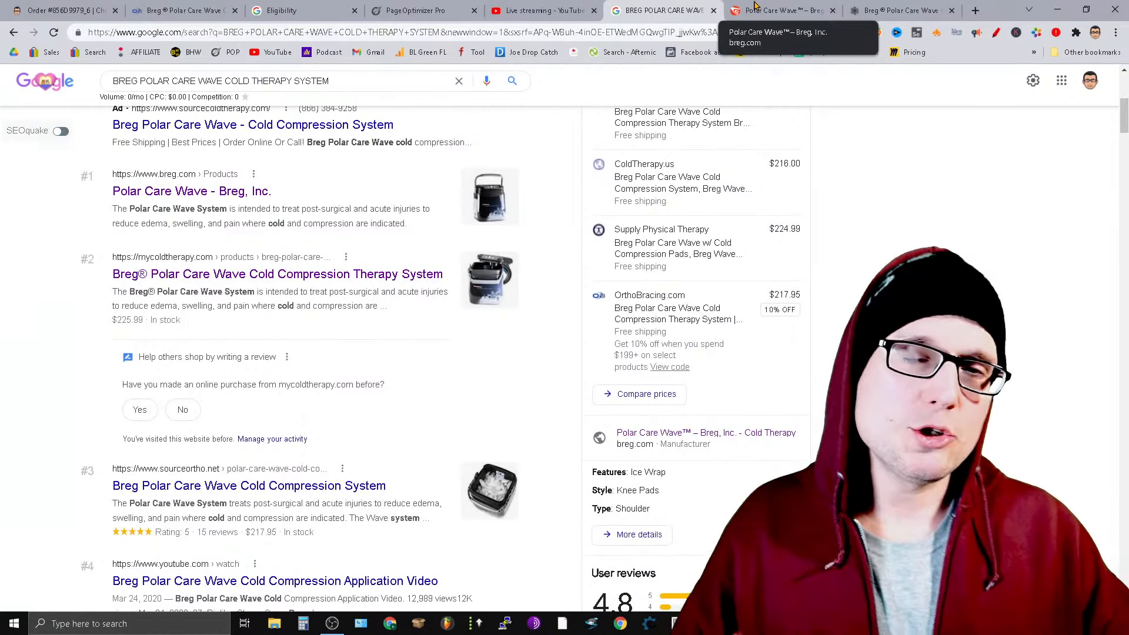
Compare the breg.com and mycoldtherapy.com product pages with their Google listings.
{"action": "left_click", "coordinate": [755, 6]}
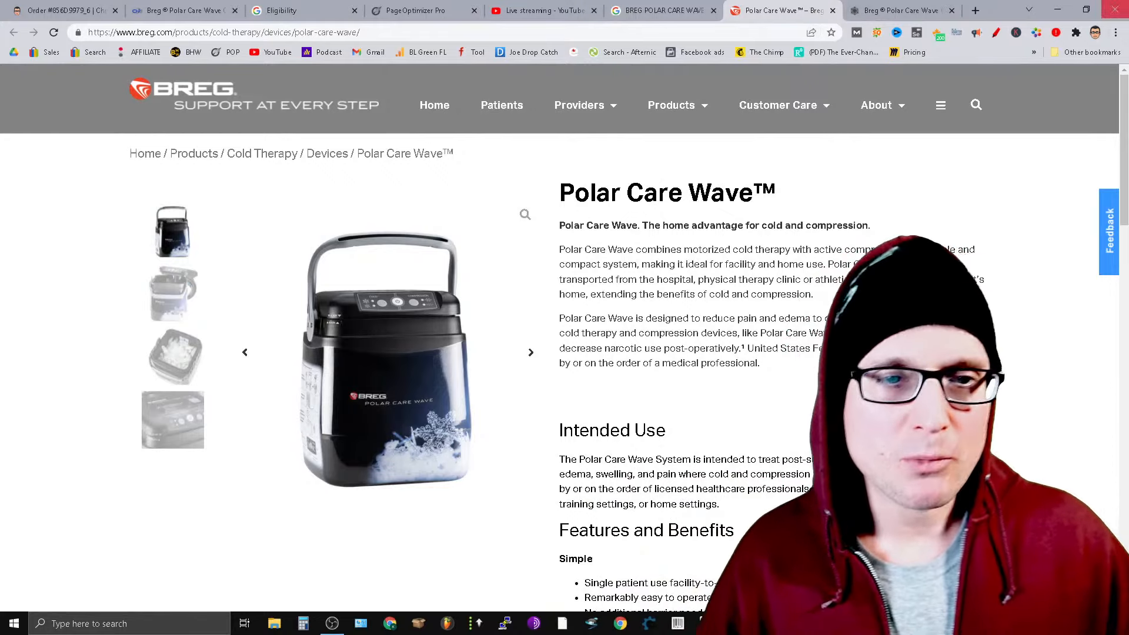
{"action": "left_click", "coordinate": [909, 8]}
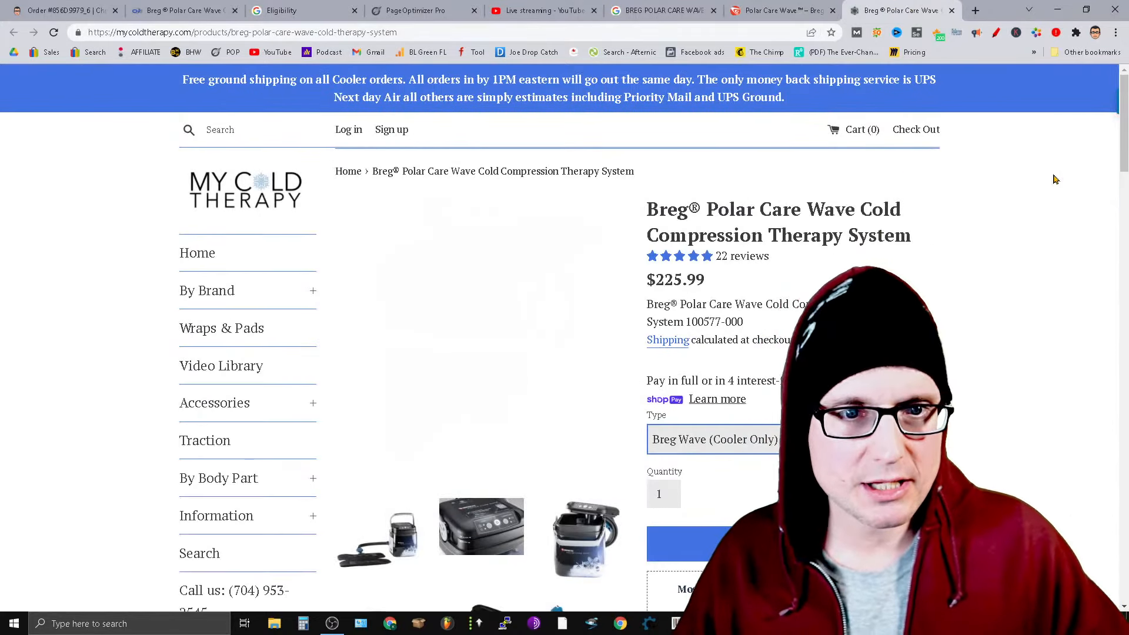
{"action": "left_click", "coordinate": [700, 11]}
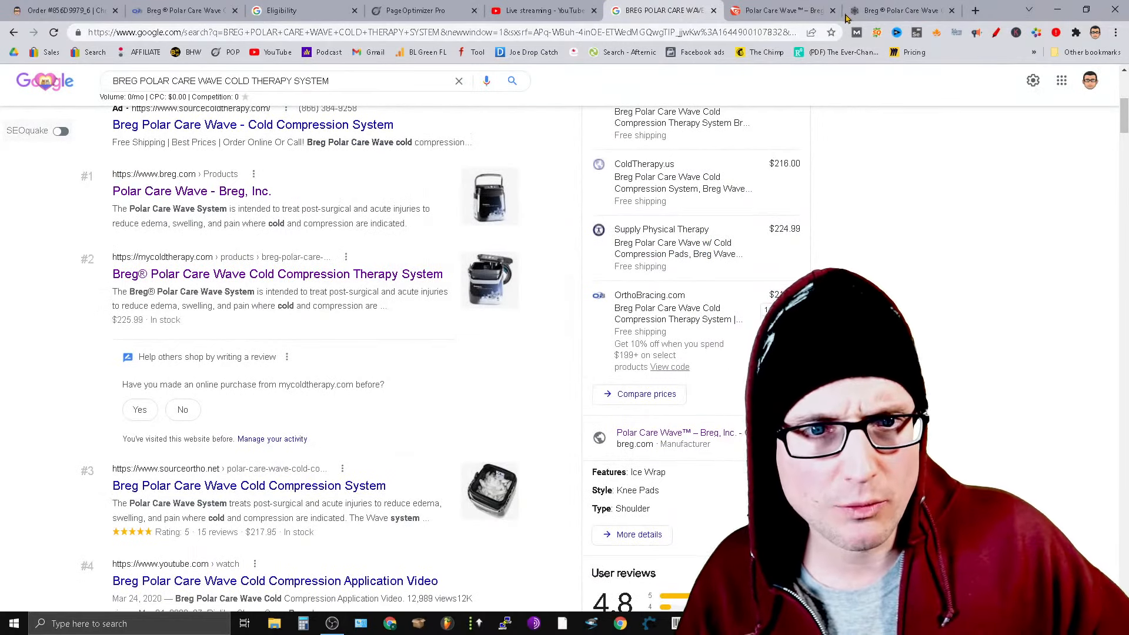
{"action": "left_click", "coordinate": [869, 11]}
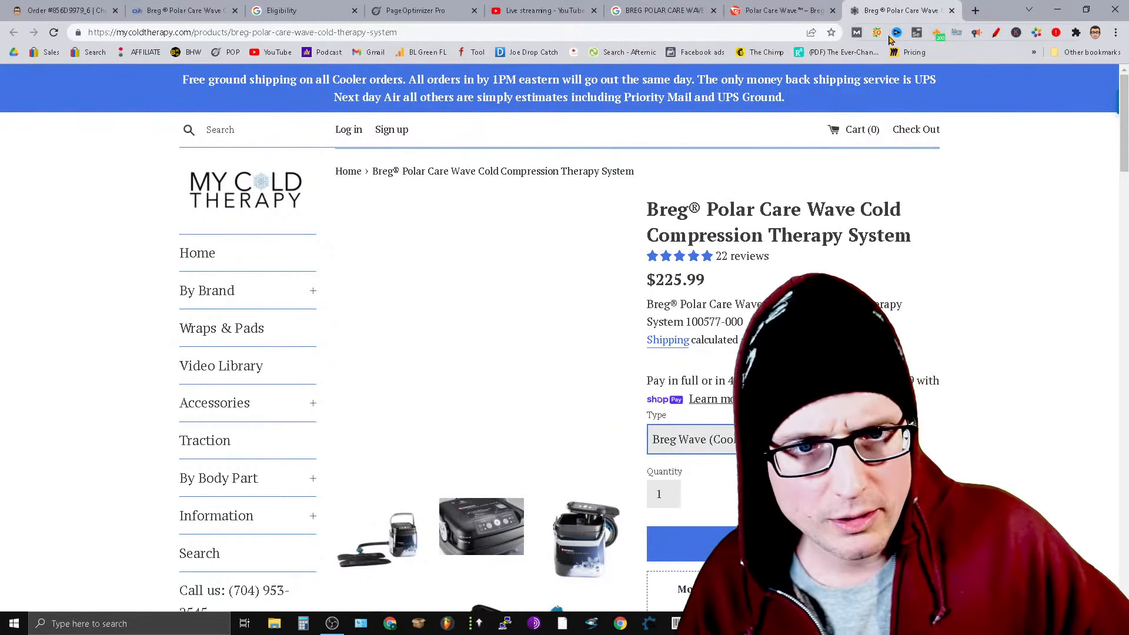
{"action": "left_click", "coordinate": [856, 32]}
{"action": "left_click", "coordinate": [876, 32]}
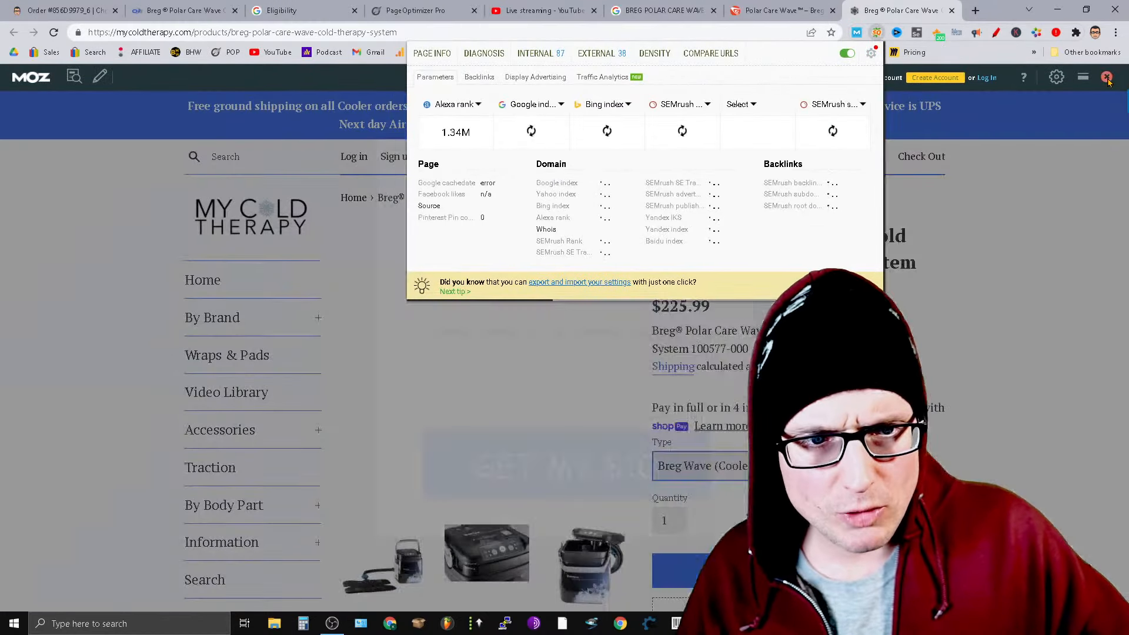
{"action": "left_click", "coordinate": [857, 33]}
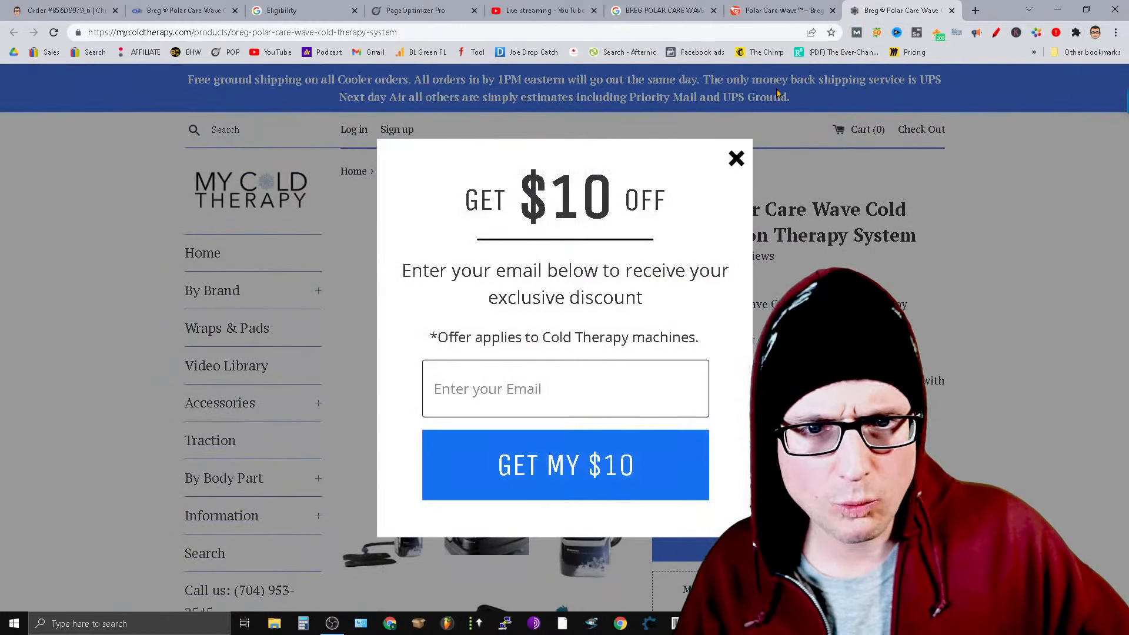
Dismiss the $10 discount popup, check the mycoldtherapy.com page's keyword density report in SEOquake, and close the report.
{"action": "left_click", "coordinate": [735, 159]}
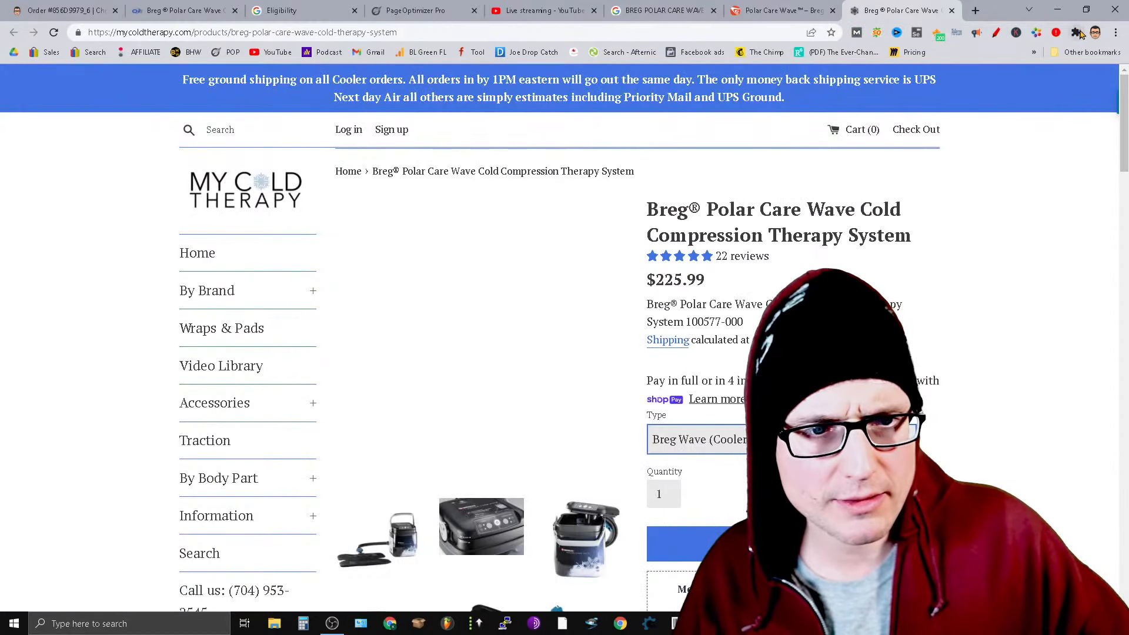
{"action": "left_click", "coordinate": [874, 37]}
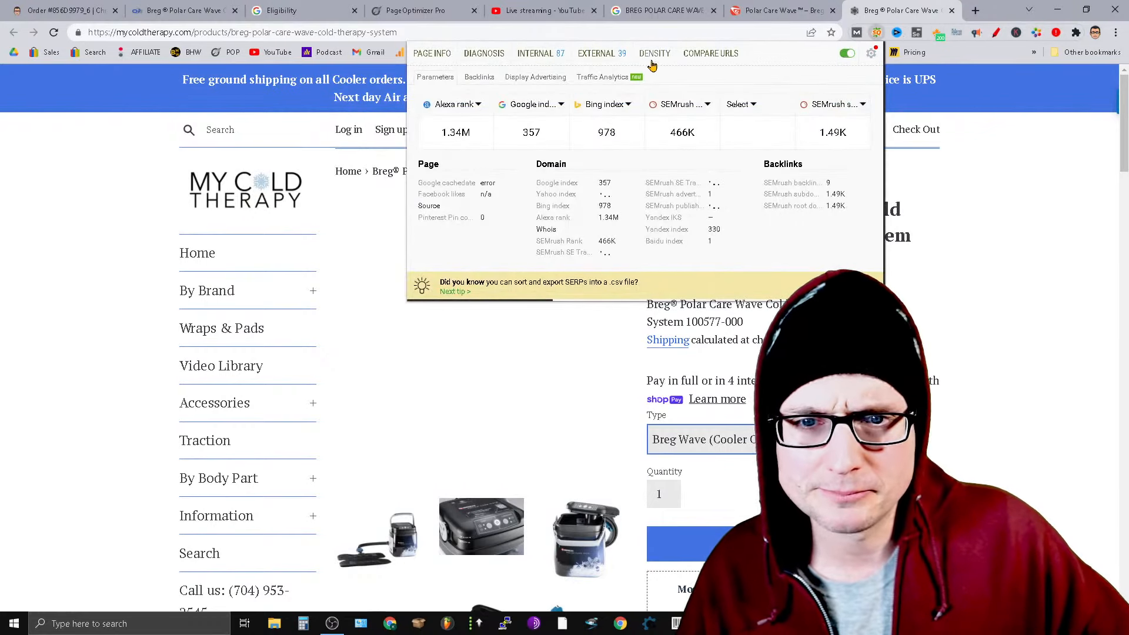
{"action": "left_click", "coordinate": [654, 54]}
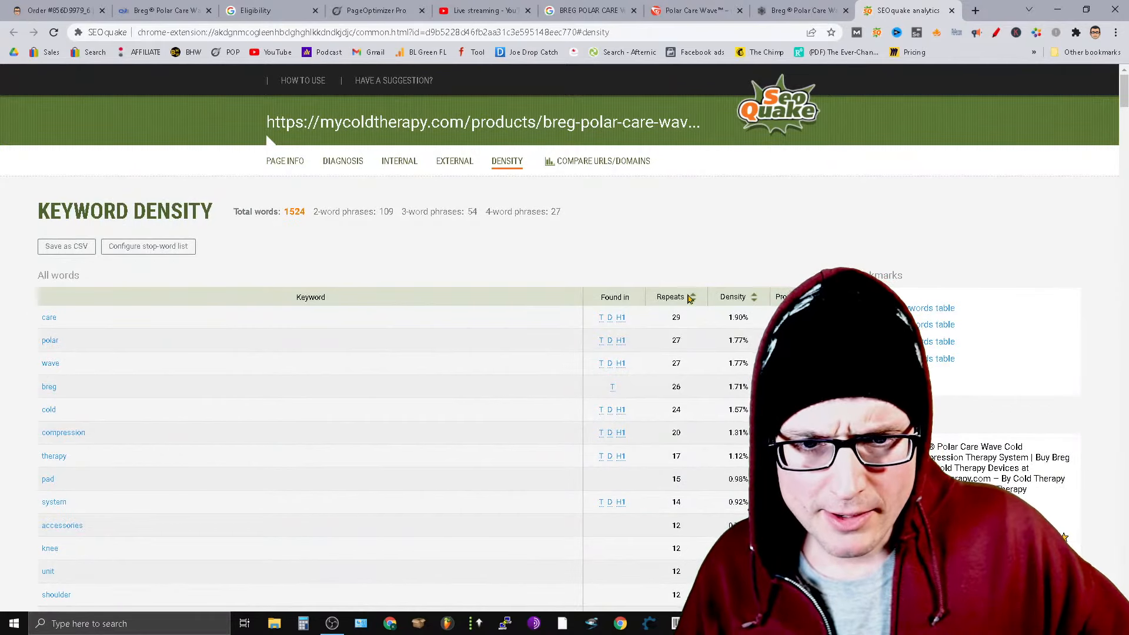
{"action": "key", "text": "ctrl+w"}
In Notepad, add below the SERP line: "Also fix the URL structure if you note the page that is winning it has a cleaner struture.".
{"action": "key", "text": "alt+Tab"}
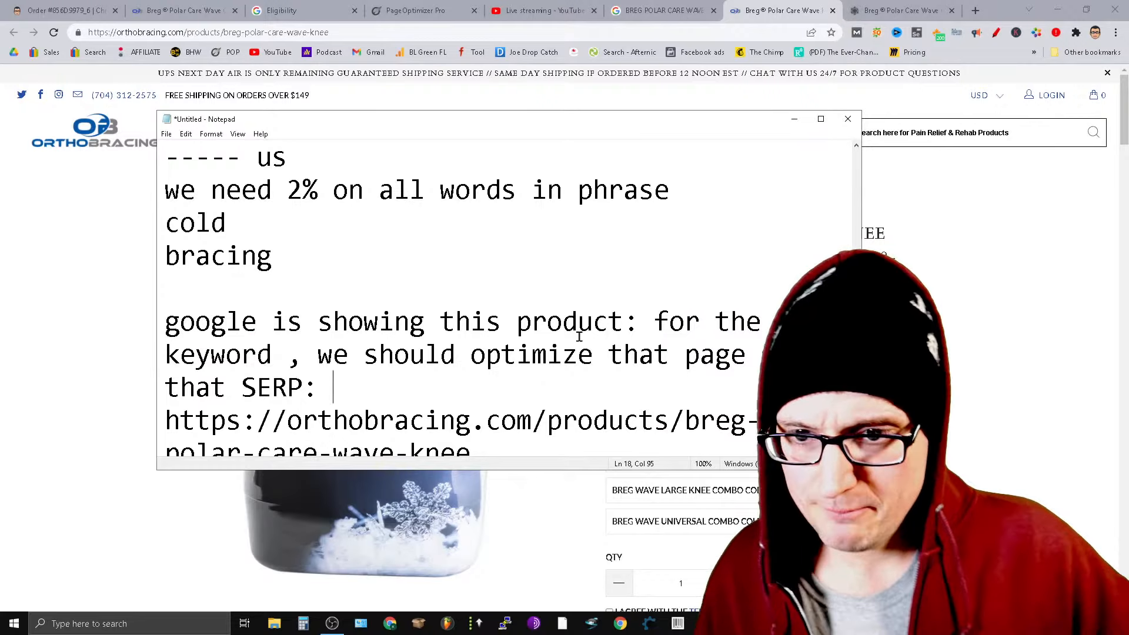
{"action": "key", "text": "Return"}
{"action": "key", "text": "Return"}
{"action": "type", "text": "Al"}
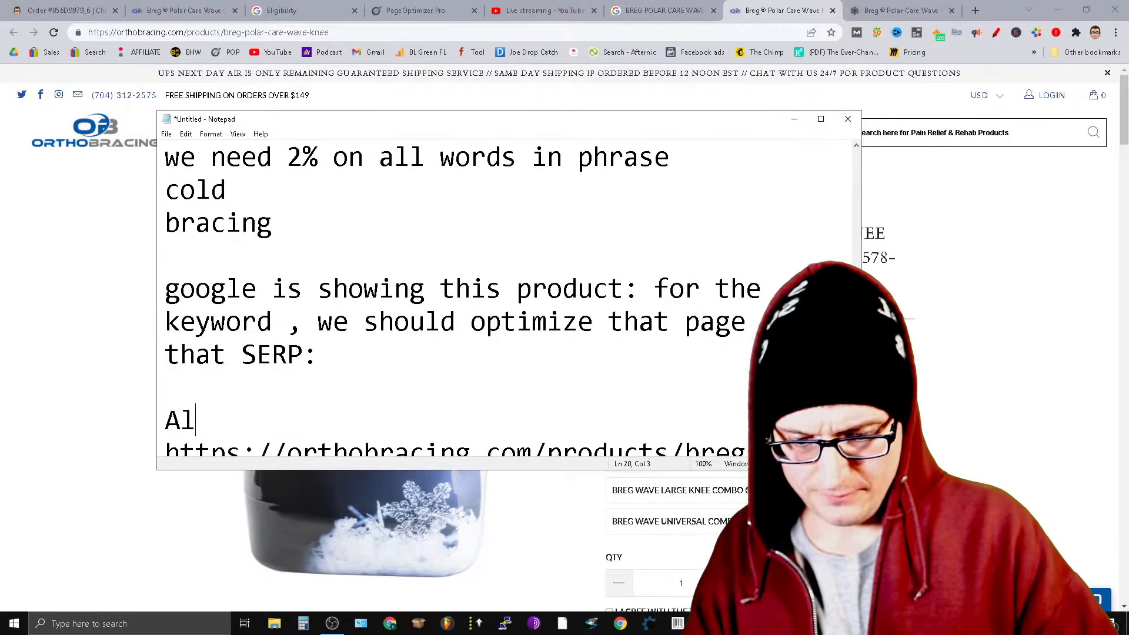
{"action": "type", "text": "so fix the "}
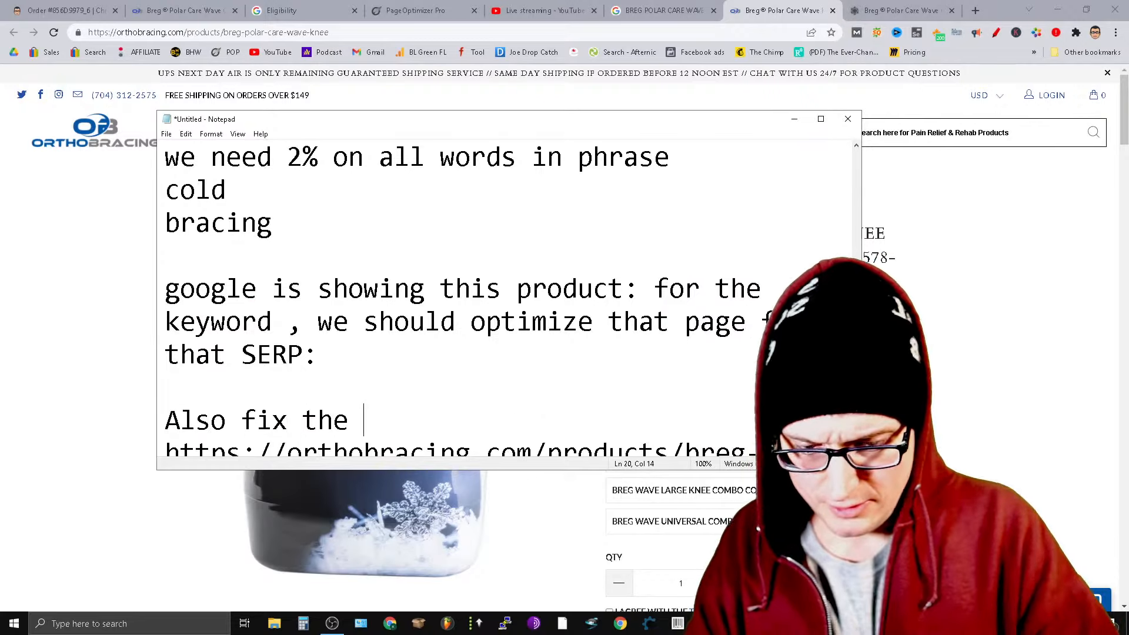
{"action": "type", "text": "URL structur"}
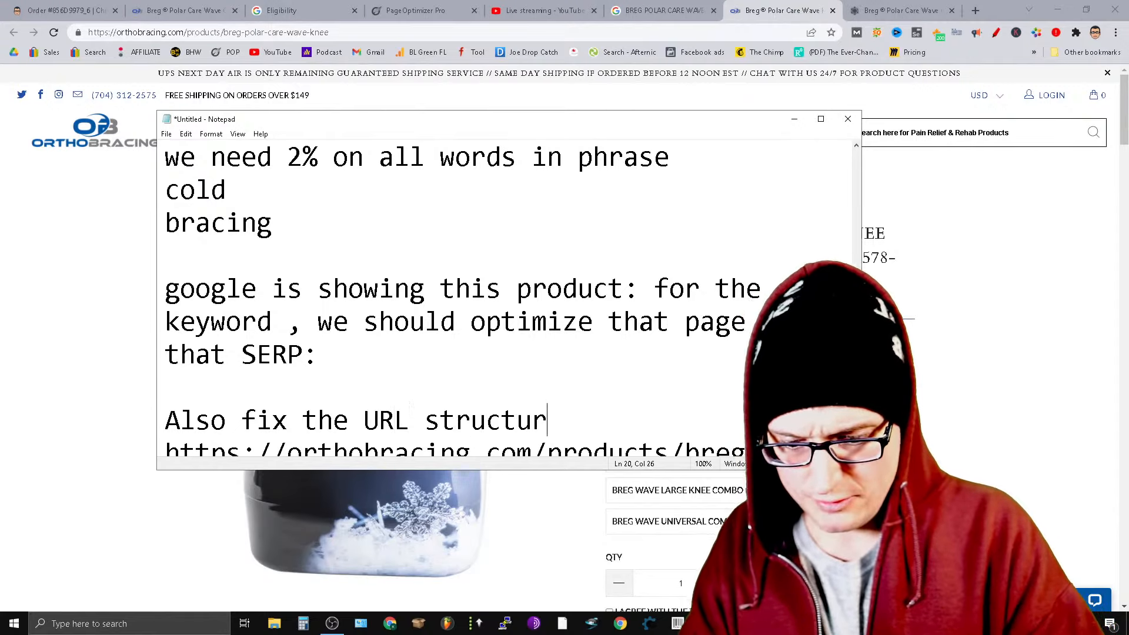
{"action": "type", "text": "e if you note "}
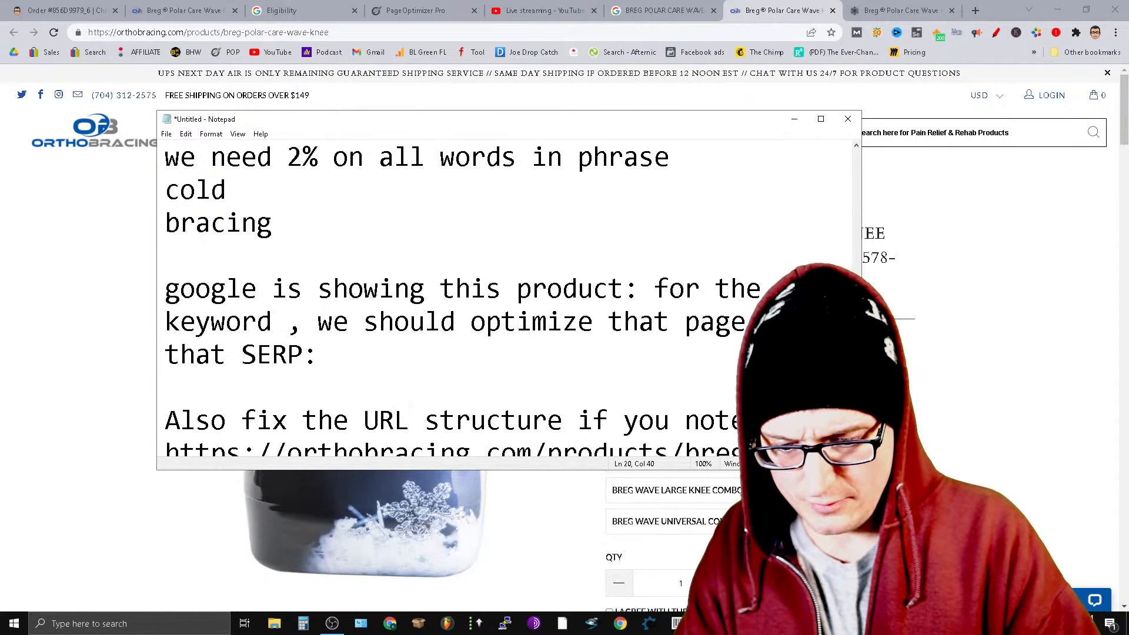
{"action": "type", "text": "the page that is"}
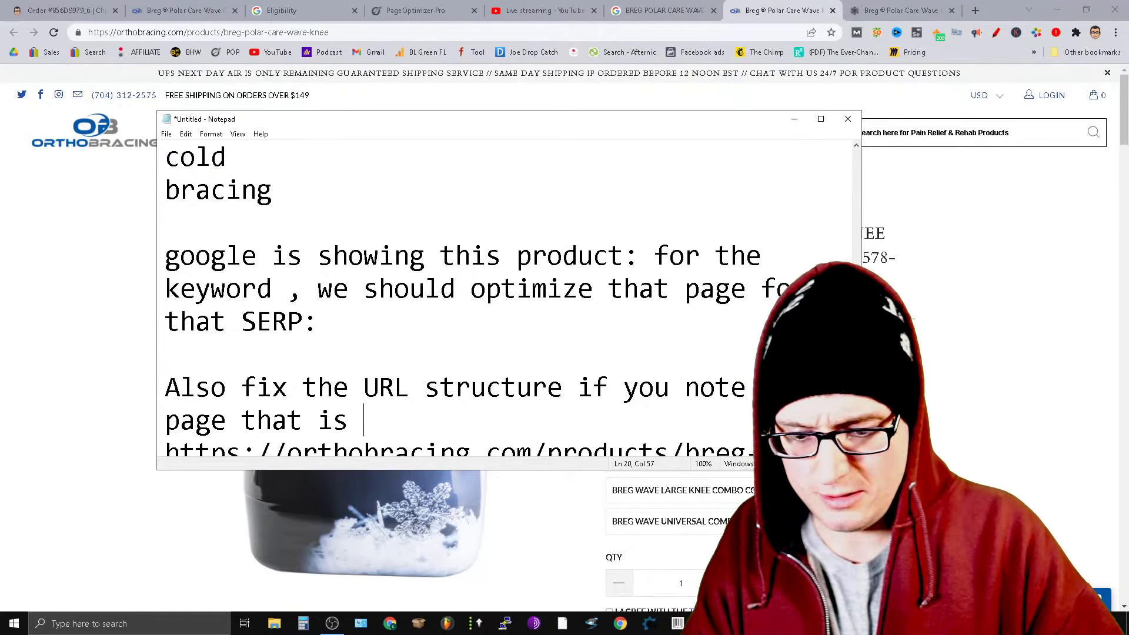
{"action": "type", "text": " winning it ha"}
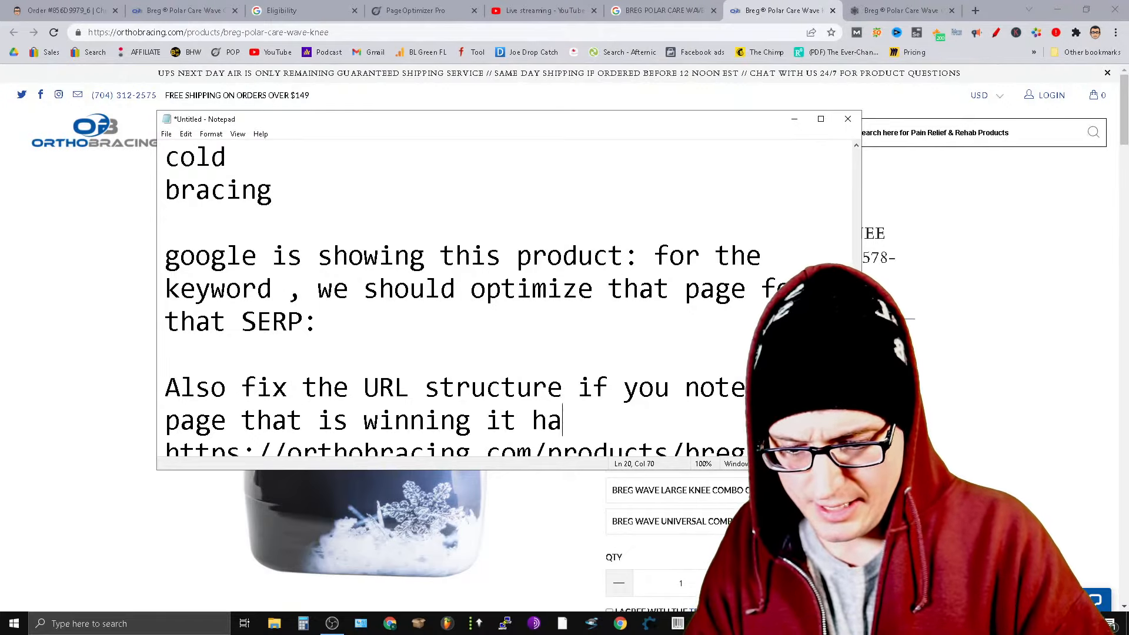
{"action": "type", "text": "s a cleaner st"}
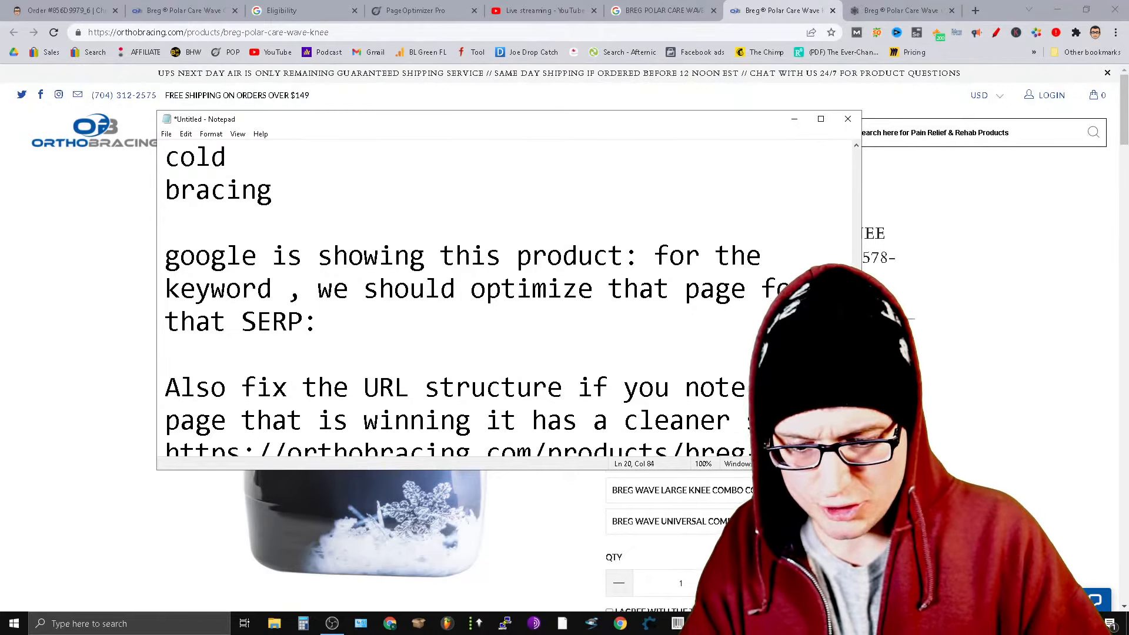
{"action": "type", "text": "ruture."}
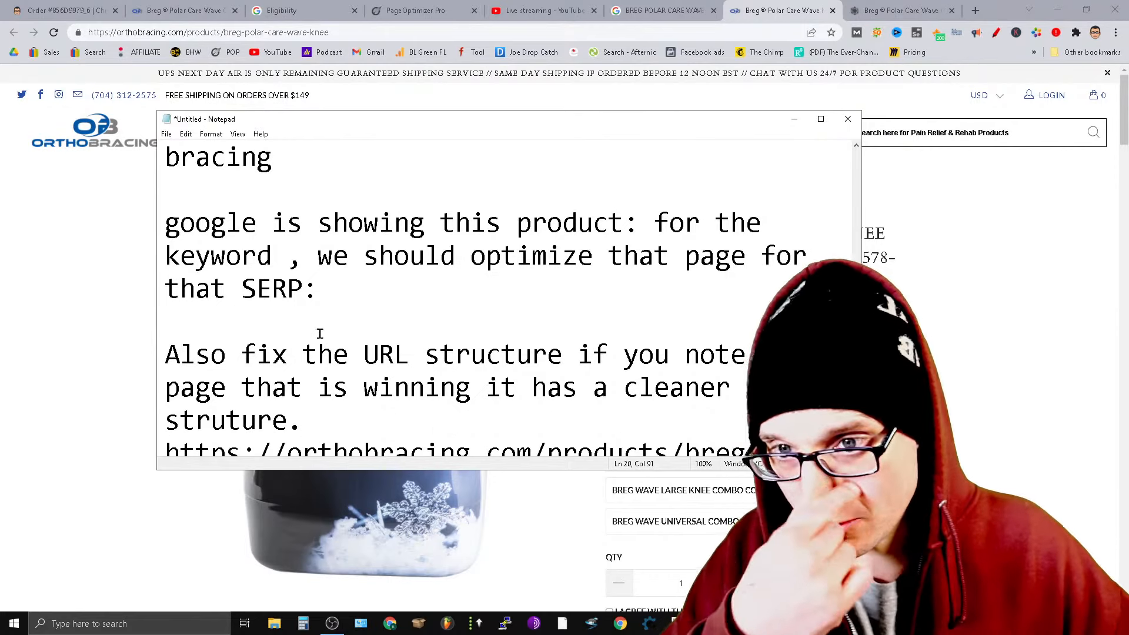
Compare the URL structure of OrthoBracing's Polar Care Wave collection product page with that of its breg-polar-care-wave-knee page.
{"action": "left_click", "coordinate": [183, 10]}
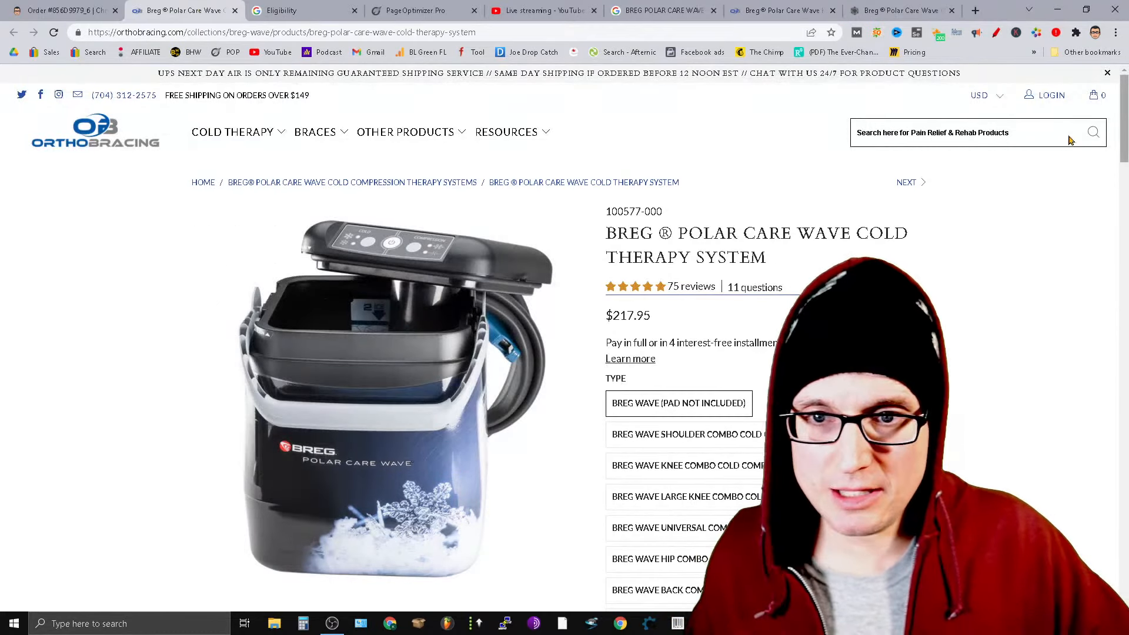
{"action": "left_click", "coordinate": [505, 31]}
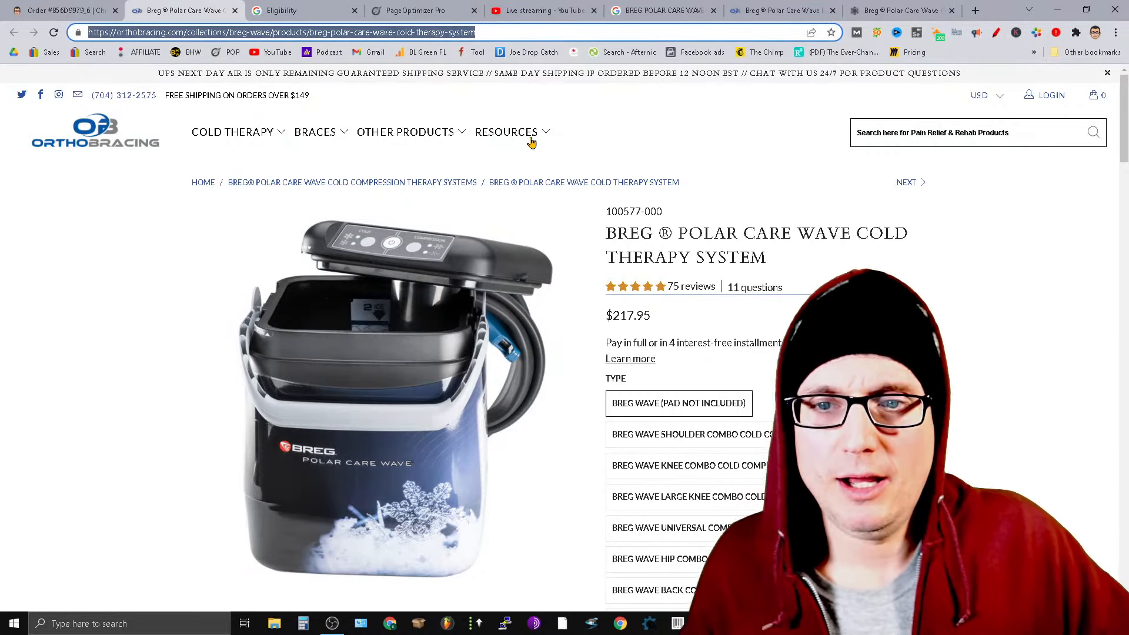
{"action": "left_click", "coordinate": [521, 32]}
{"action": "mouse_move", "coordinate": [449, 130]}
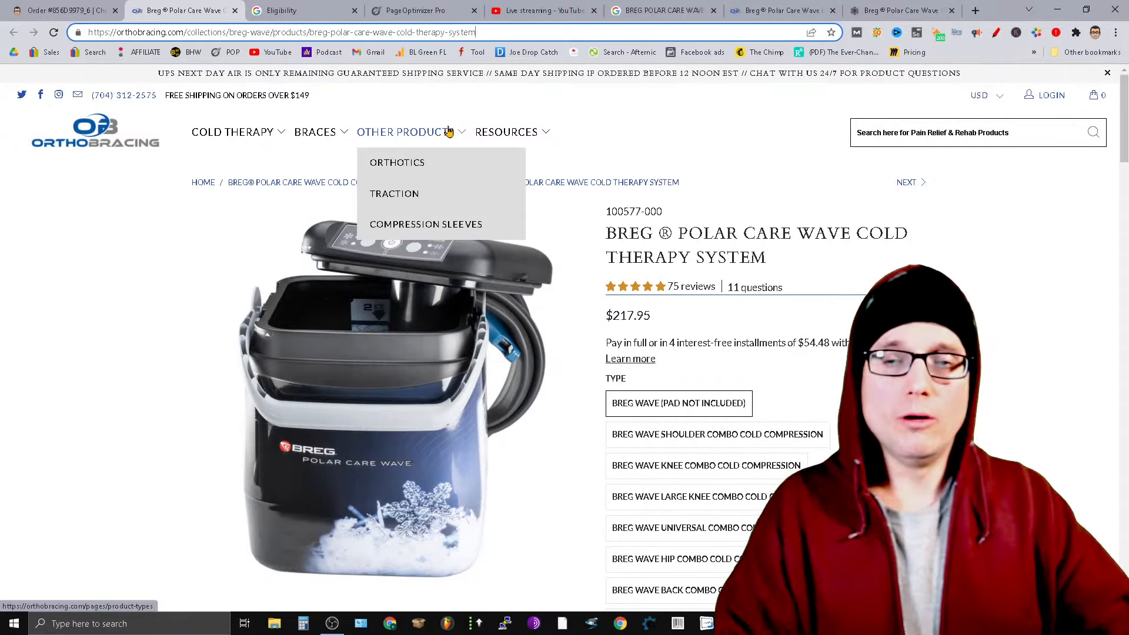
{"action": "mouse_move", "coordinate": [207, 182]}
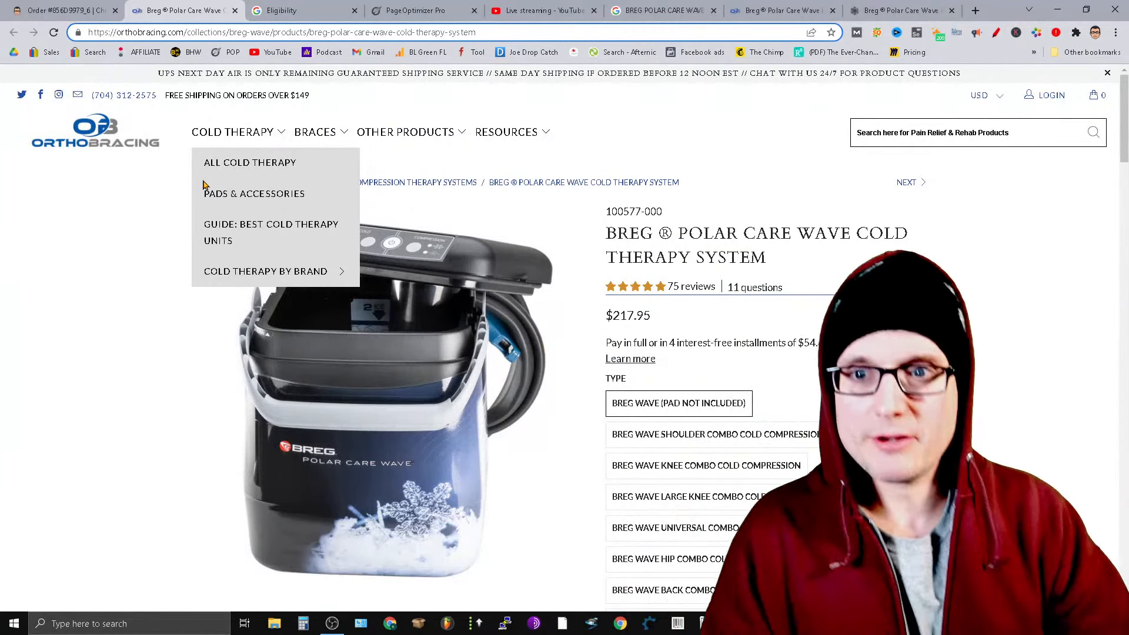
{"action": "left_click", "coordinate": [743, 9]}
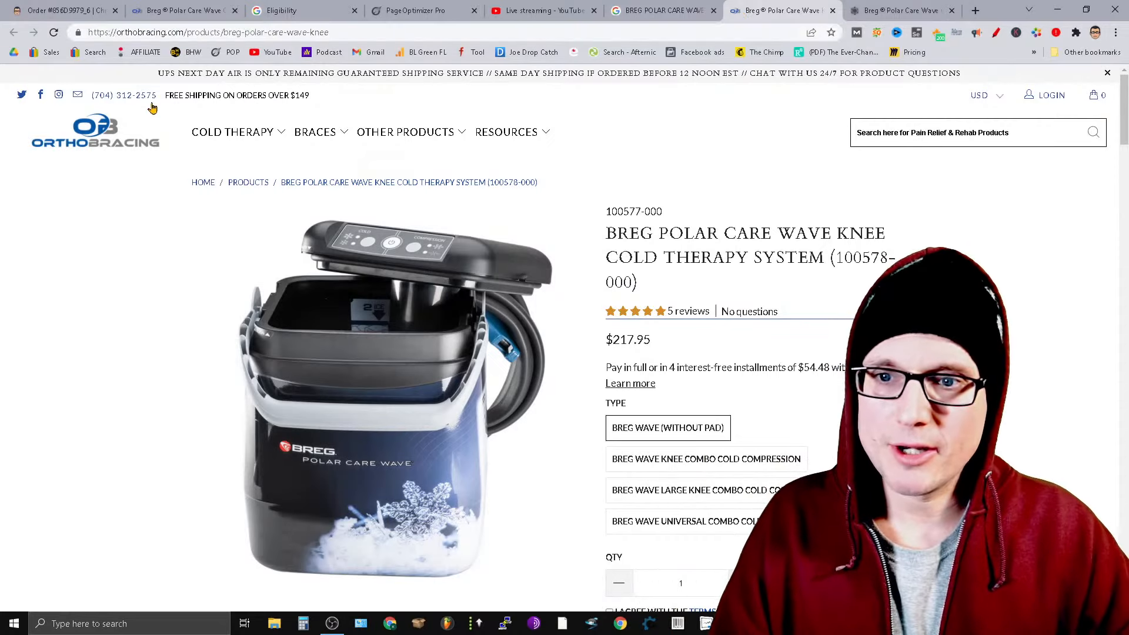
{"action": "double_click", "coordinate": [204, 33]}
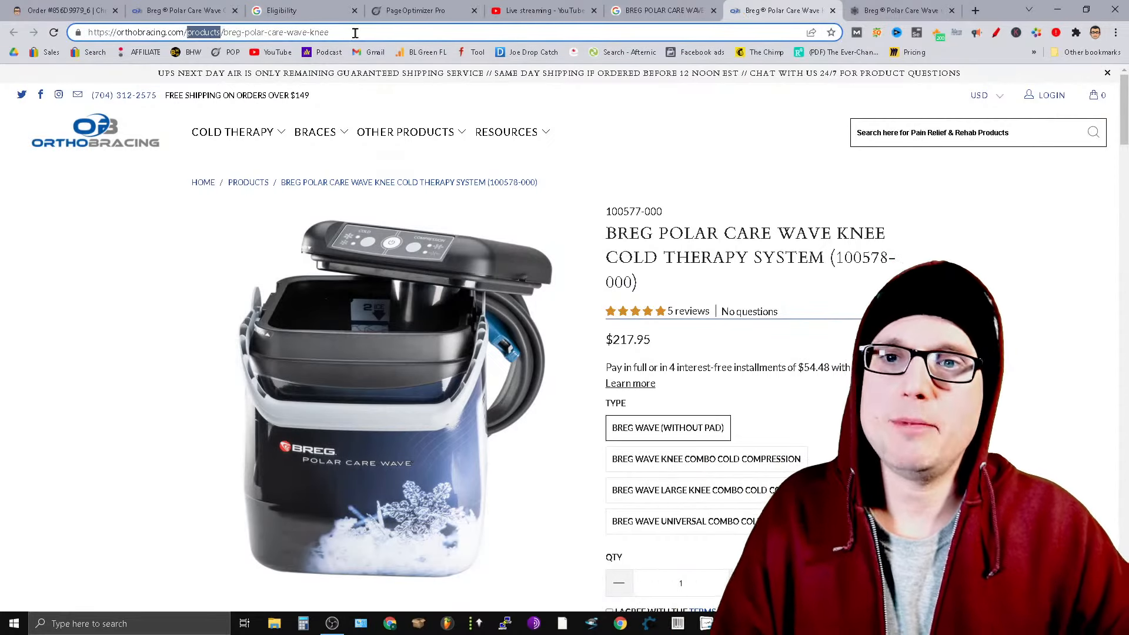
{"action": "left_click_drag", "start_coordinate": [355, 33], "coordinate": [221, 33]}
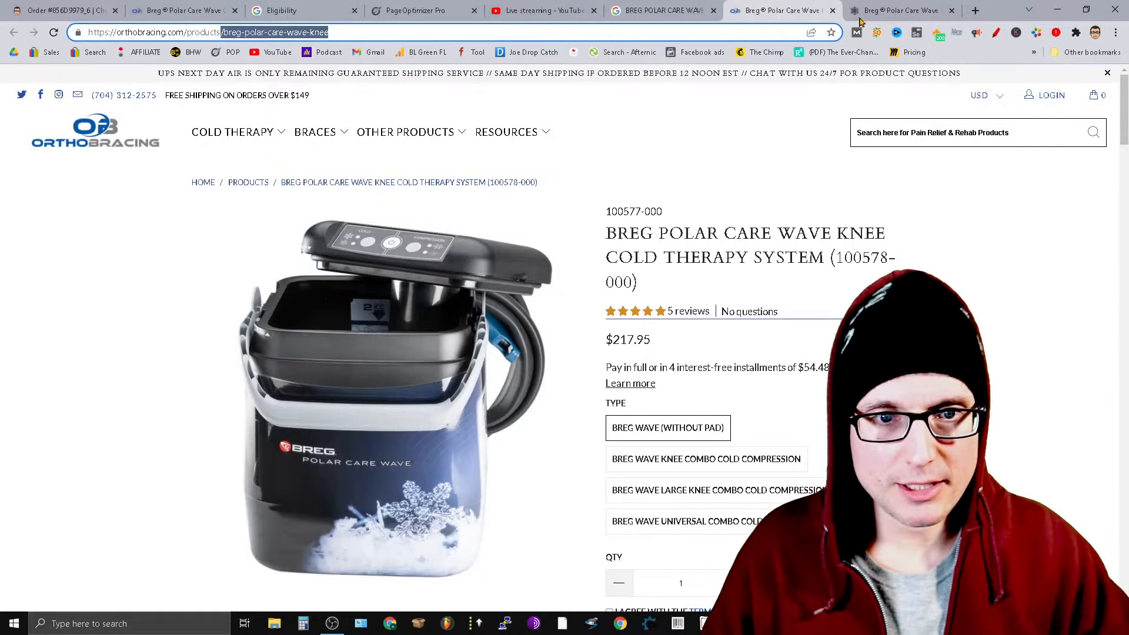
Close the mycoldtherapy.com product page and OrthoBracing's Polar Care Wave Knee page.
{"action": "left_click", "coordinate": [875, 7]}
{"action": "left_click", "coordinate": [952, 11]}
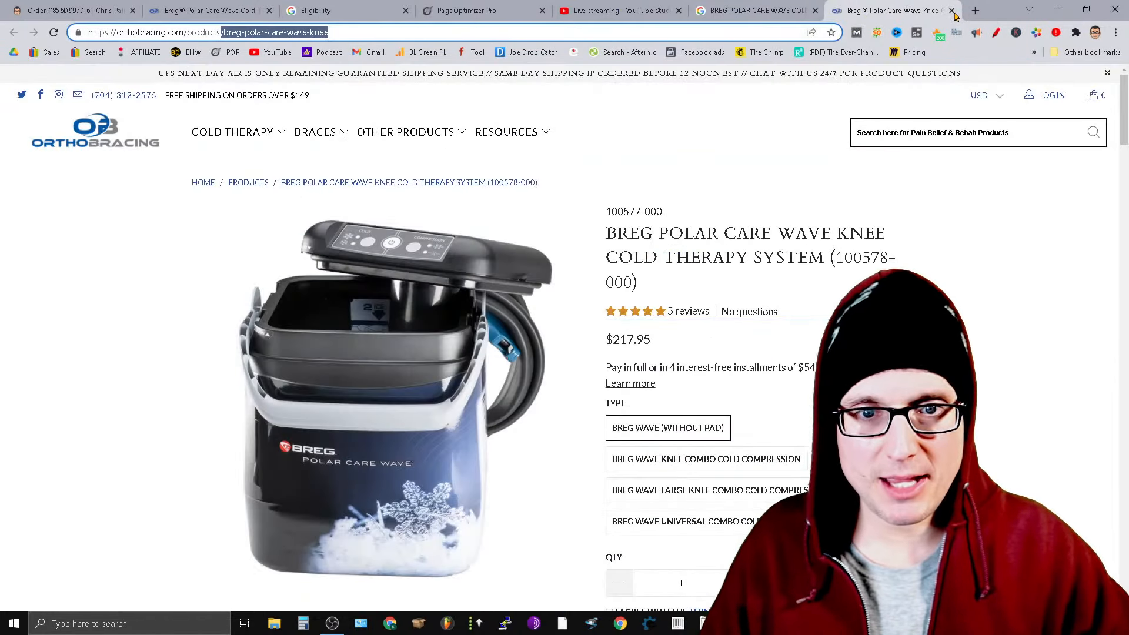
{"action": "left_click", "coordinate": [952, 11]}
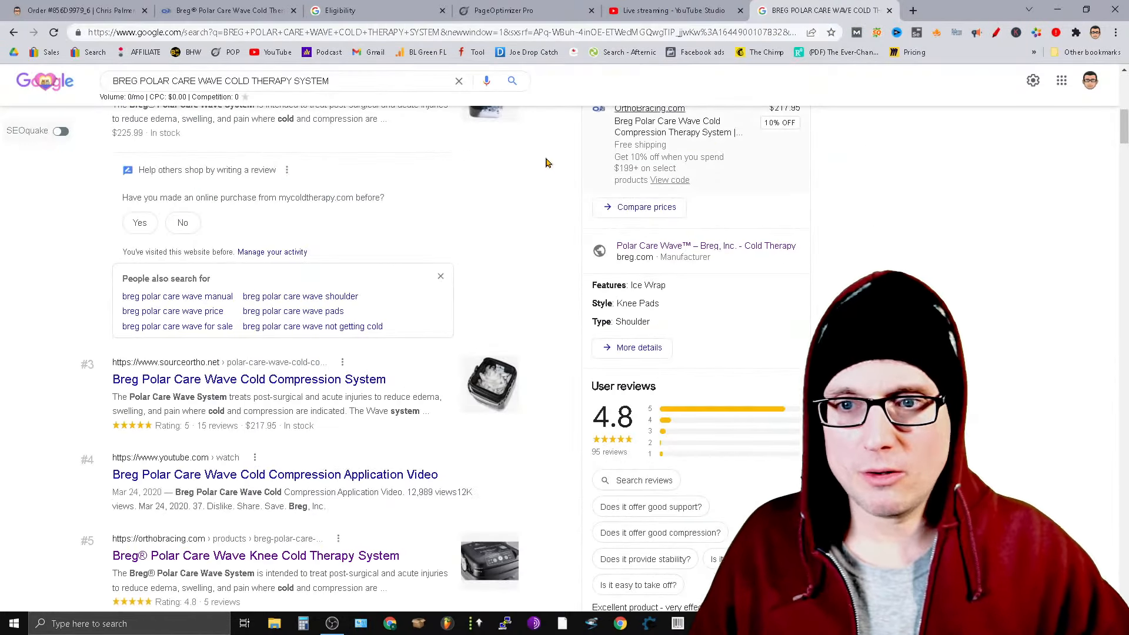
Check the keyword density of OrthoBracing's Polar Care Wave page in SEOquake, and close the report and the Google results.
{"action": "left_click", "coordinate": [217, 6]}
{"action": "left_click", "coordinate": [877, 32]}
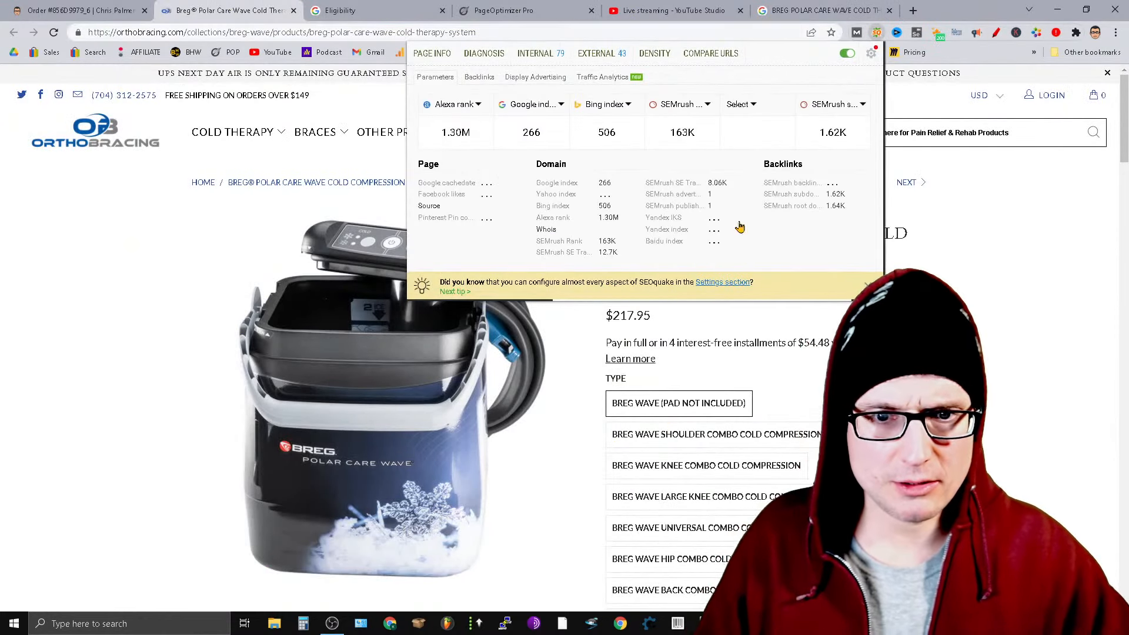
{"action": "left_click", "coordinate": [653, 51]}
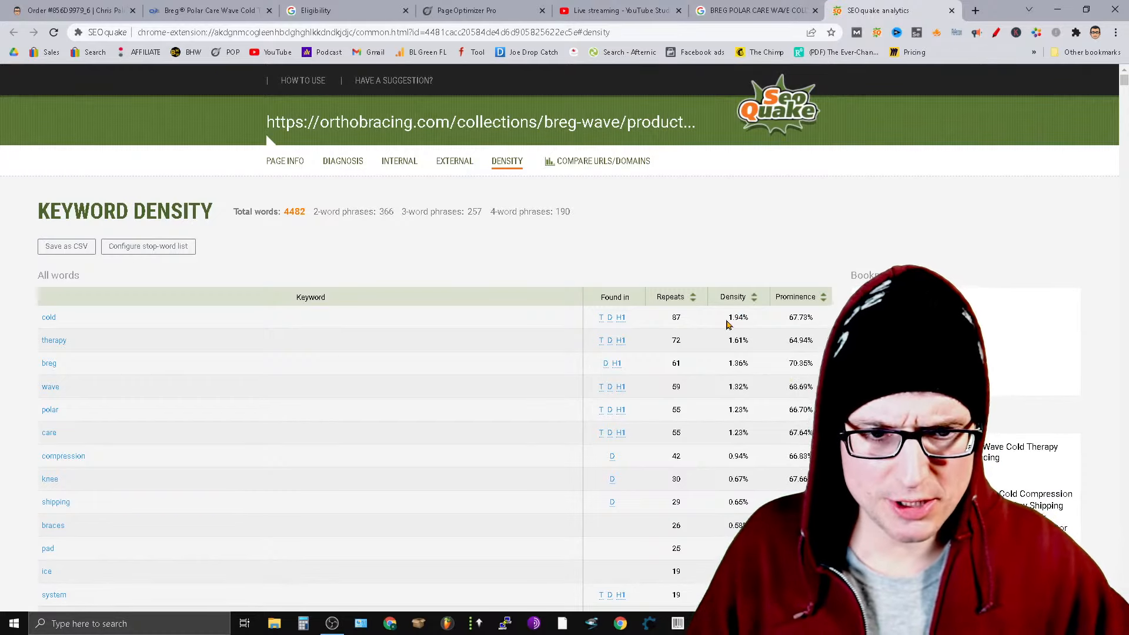
{"action": "left_click_drag", "start_coordinate": [727, 324], "coordinate": [738, 548]}
{"action": "left_click", "coordinate": [773, 277]}
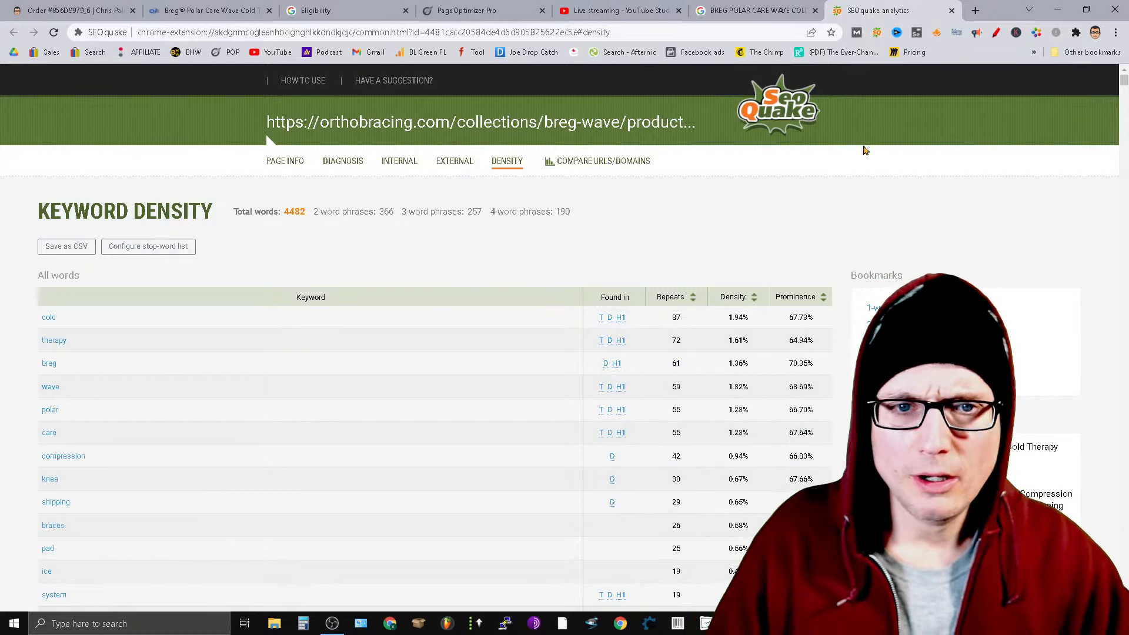
{"action": "left_click", "coordinate": [952, 11]}
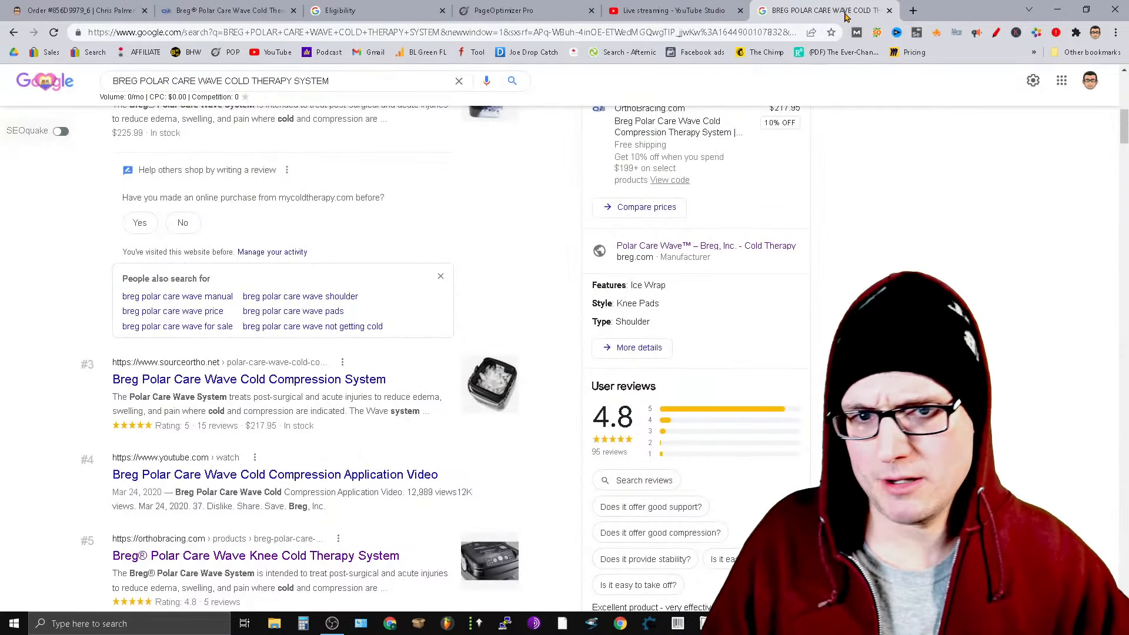
{"action": "left_click", "coordinate": [891, 11]}
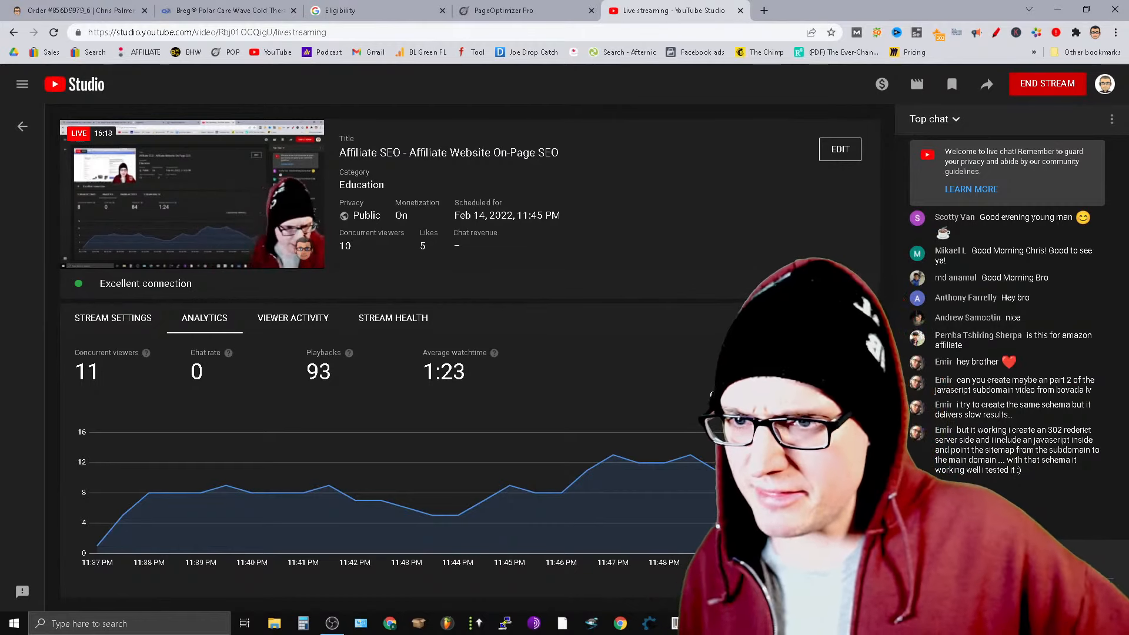
Review OrthoBracing's Polar Care Wave product page from the product options through the description and customer reviews to the footer.
{"action": "left_click", "coordinate": [185, 10]}
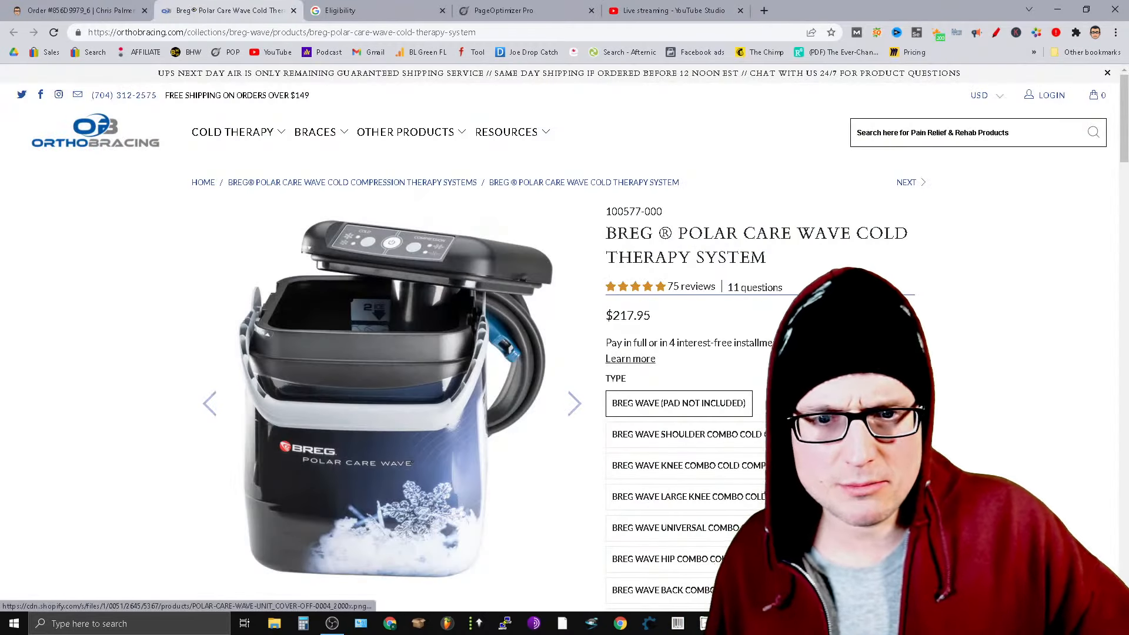
{"action": "scroll", "coordinate": [559, 335], "scroll_direction": "down", "scroll_amount": 3}
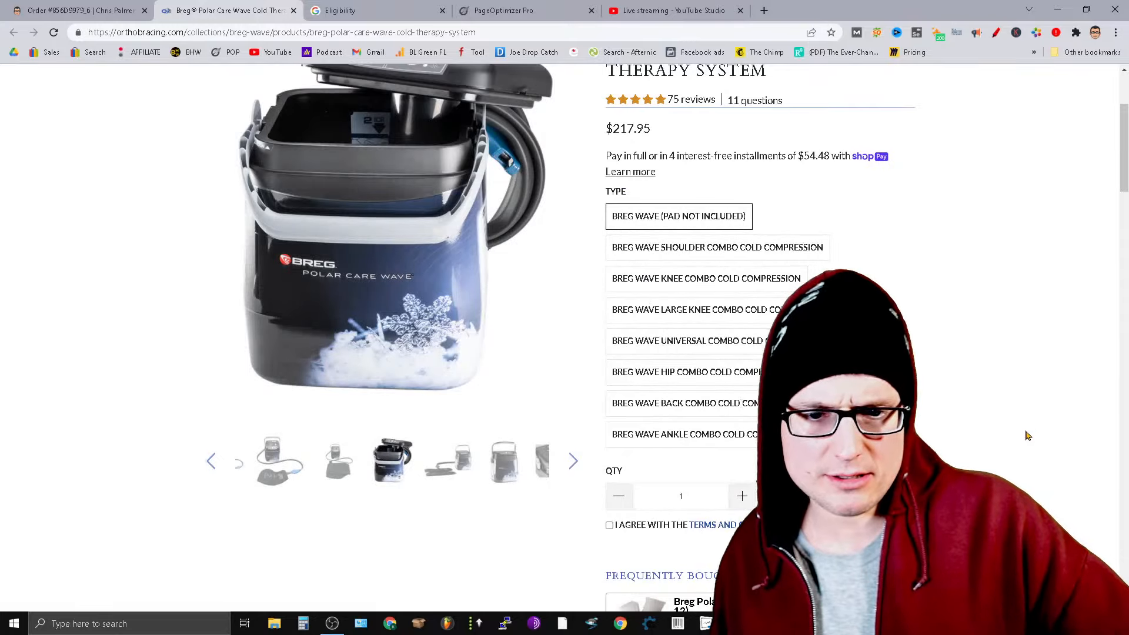
{"action": "scroll", "coordinate": [541, 414], "scroll_direction": "down", "scroll_amount": 15}
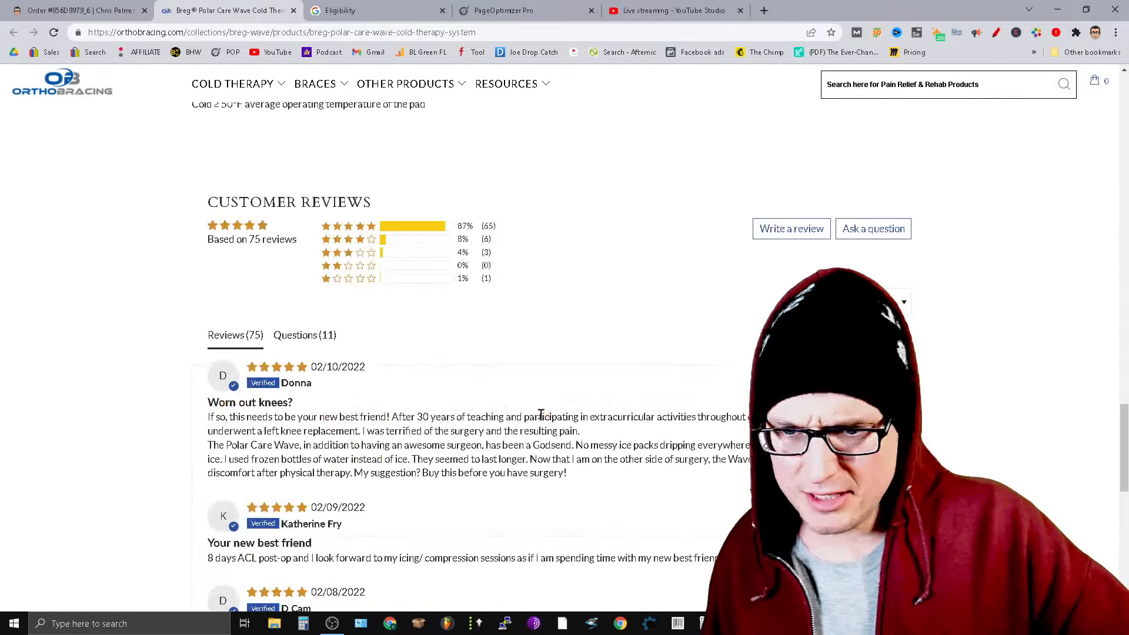
{"action": "scroll", "coordinate": [540, 415], "scroll_direction": "down", "scroll_amount": 10}
{"action": "scroll", "coordinate": [547, 445], "scroll_direction": "up", "scroll_amount": 13}
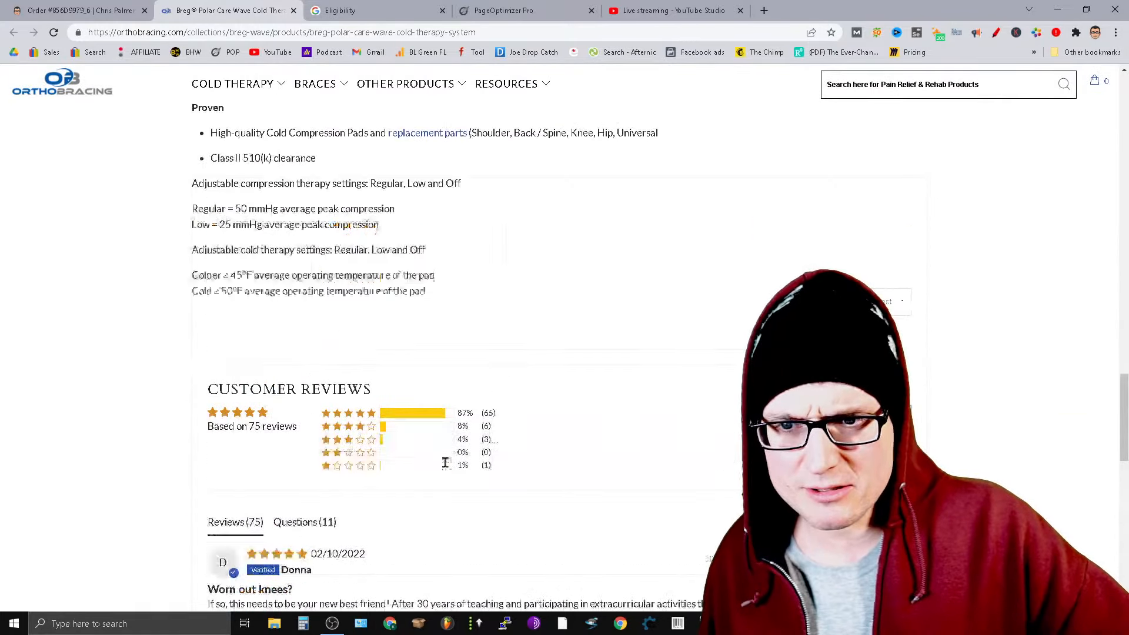
{"action": "scroll", "coordinate": [459, 491], "scroll_direction": "down", "scroll_amount": 10}
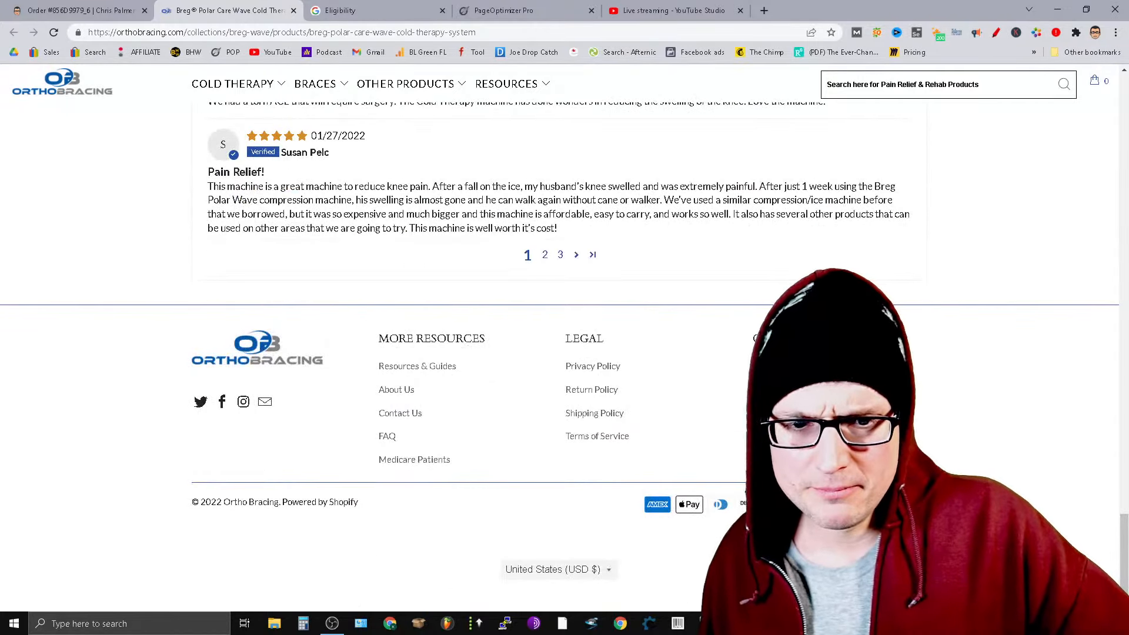
{"action": "scroll", "coordinate": [715, 87], "scroll_direction": "up", "scroll_amount": 15}
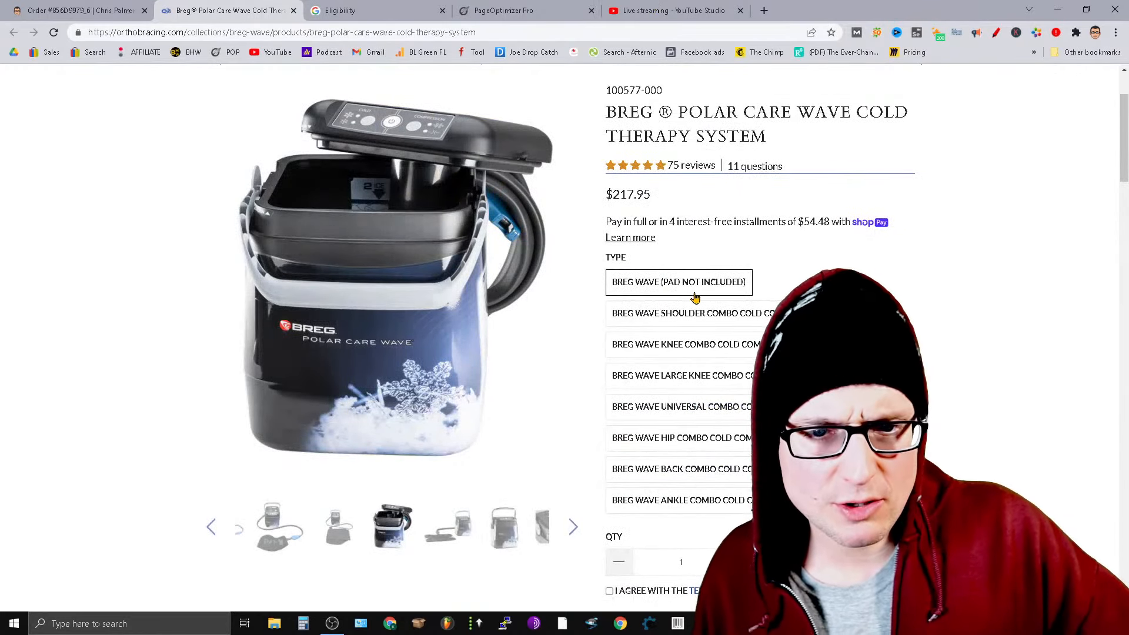
Switch to the YouTube Studio live stream page and read the chat messages about the JavaScript subdomain schema and its slow results.
{"action": "left_click", "coordinate": [663, 6]}
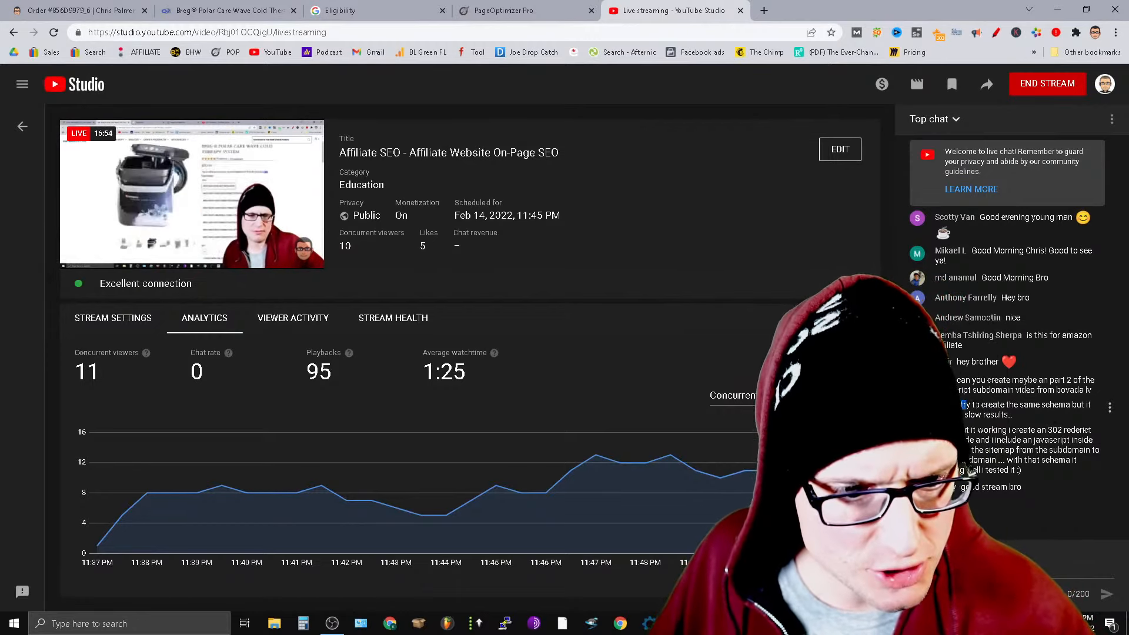
{"action": "left_click_drag", "start_coordinate": [962, 406], "coordinate": [1024, 422]}
{"action": "triple_click", "coordinate": [1023, 418]}
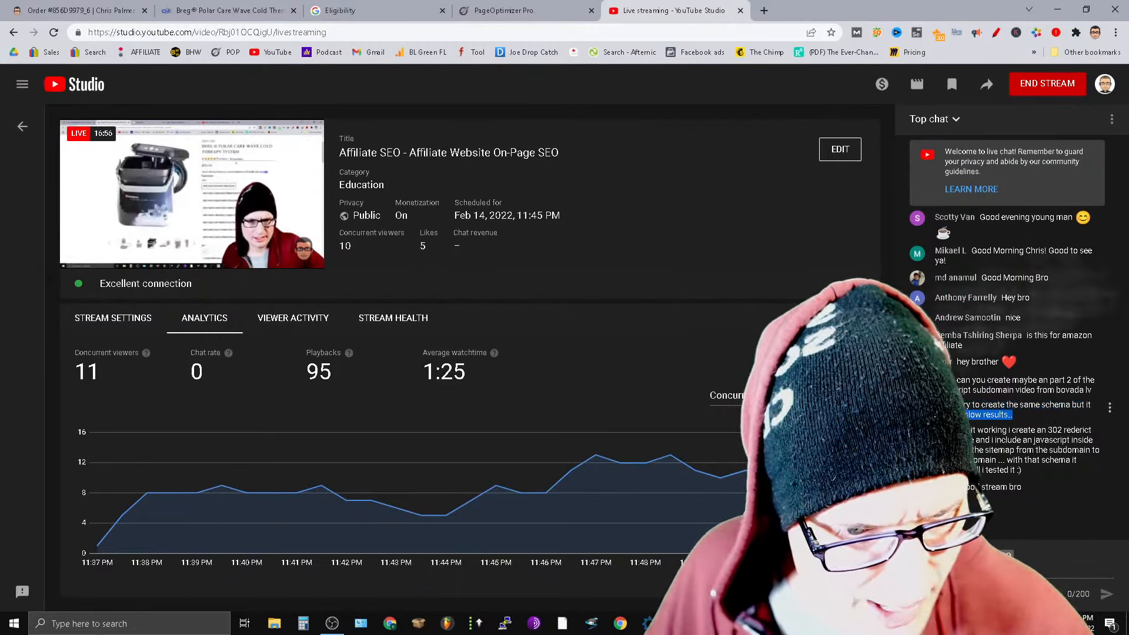
{"action": "left_click", "coordinate": [1062, 433]}
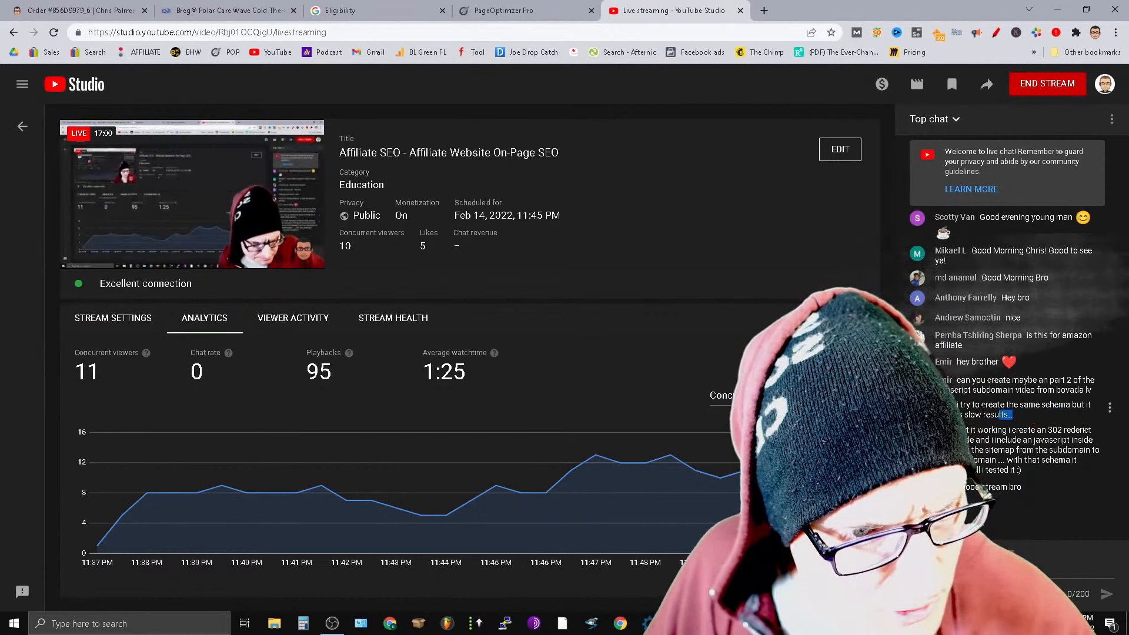
{"action": "triple_click", "coordinate": [1069, 415]}
{"action": "left_click", "coordinate": [1041, 416]}
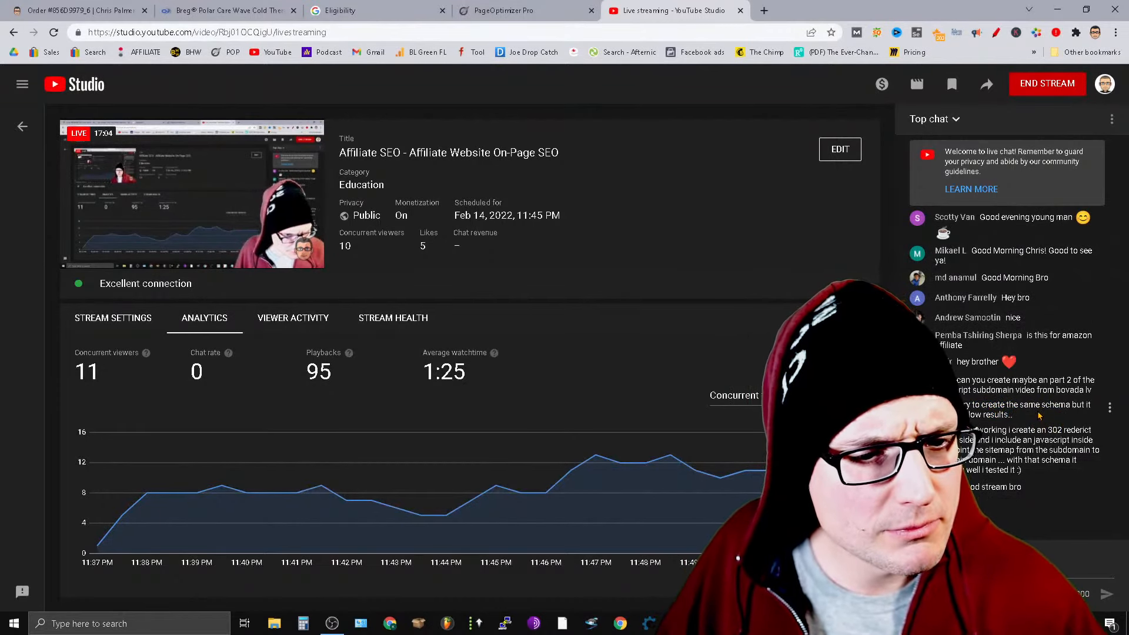
{"action": "left_click_drag", "start_coordinate": [957, 407], "coordinate": [963, 406]}
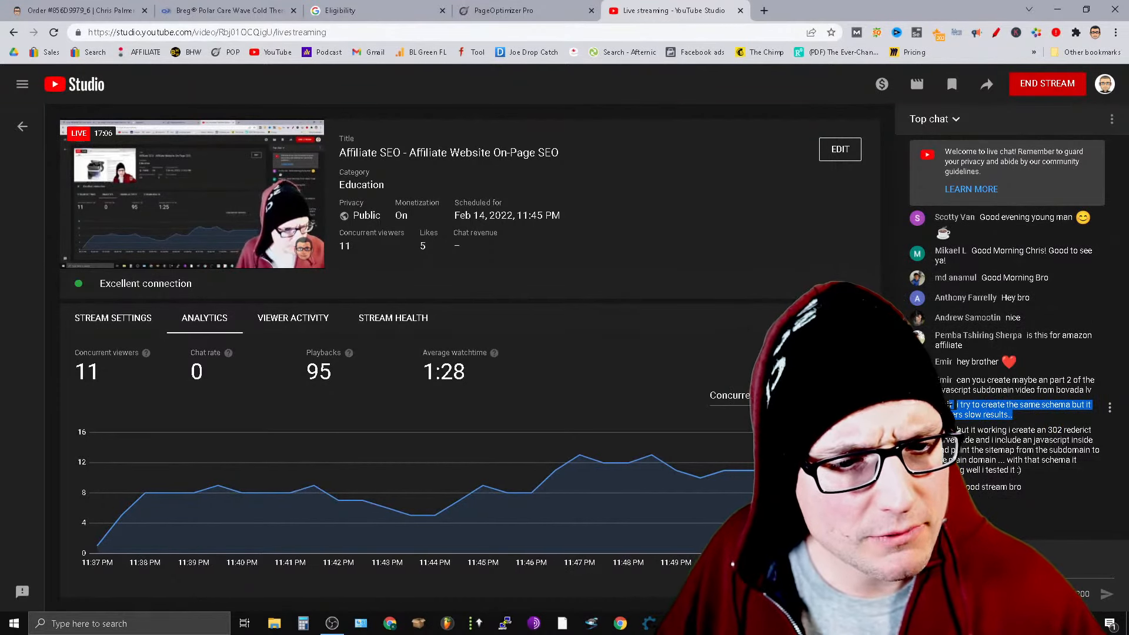
{"action": "left_click", "coordinate": [1019, 398]}
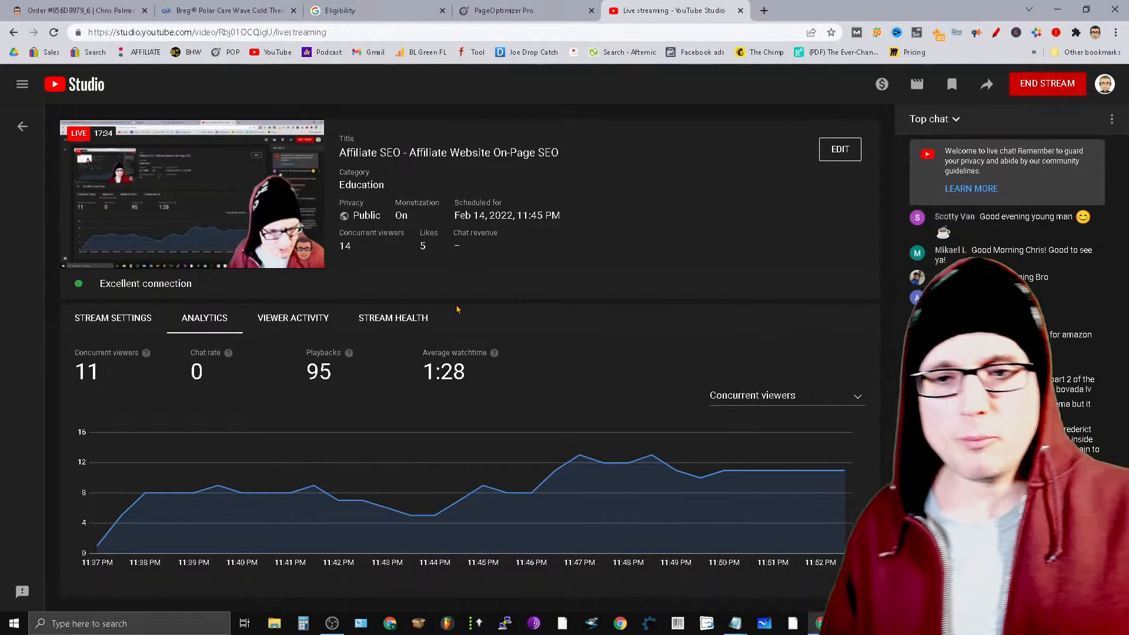
{"action": "left_click", "coordinate": [507, 6]}
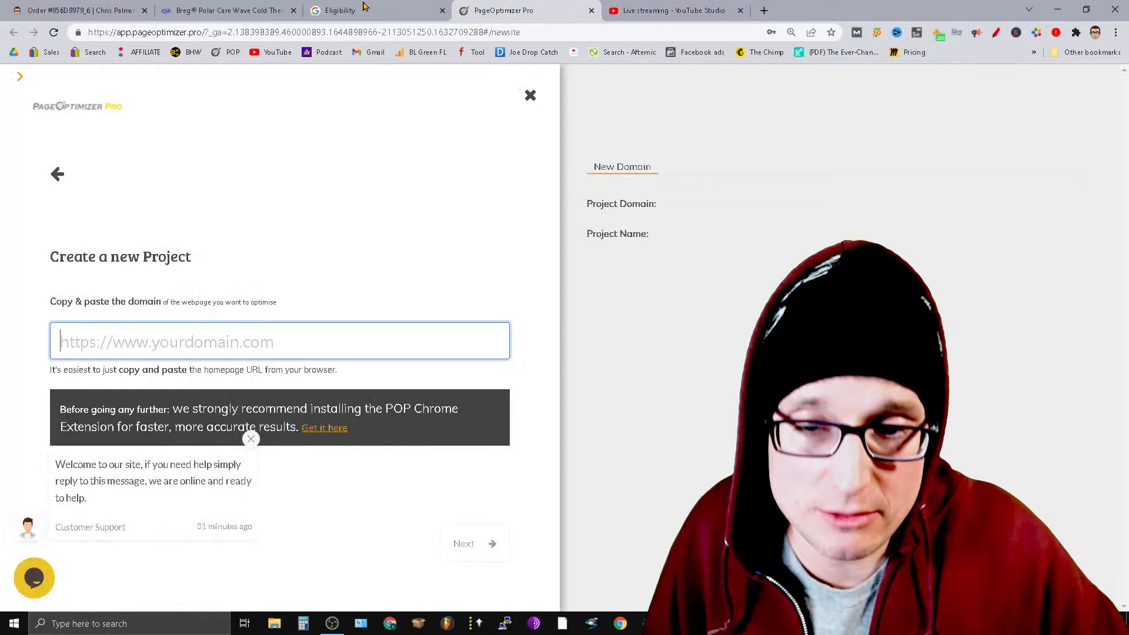
{"action": "left_click", "coordinate": [211, 7]}
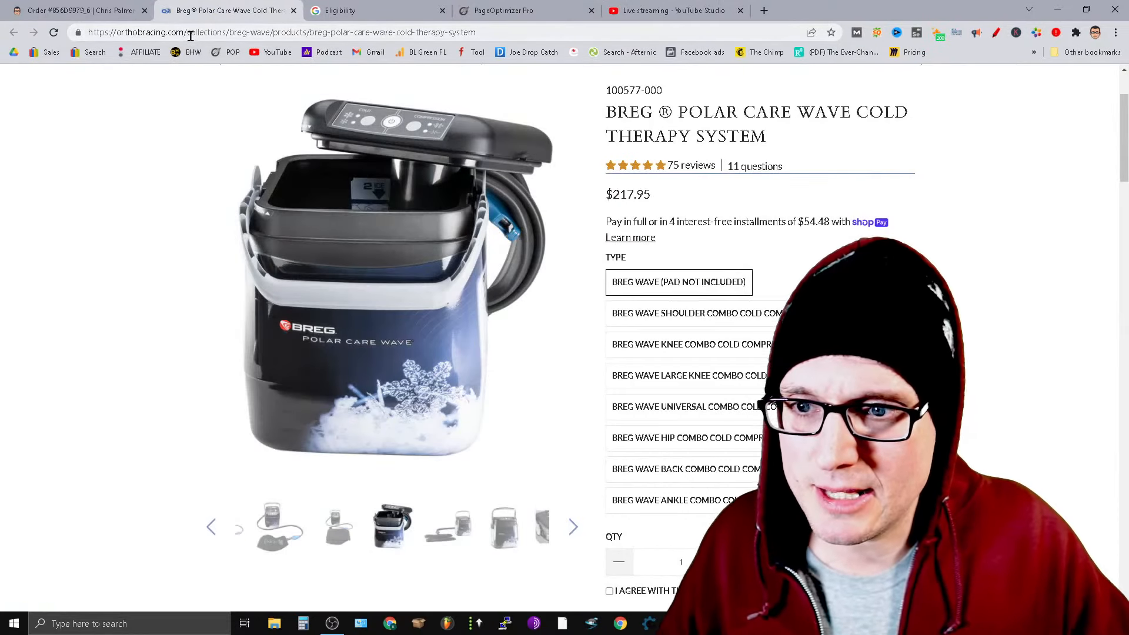
{"action": "left_click_drag", "start_coordinate": [187, 33], "coordinate": [88, 34]}
{"action": "right_click", "coordinate": [143, 40]}
{"action": "left_click", "coordinate": [194, 93]}
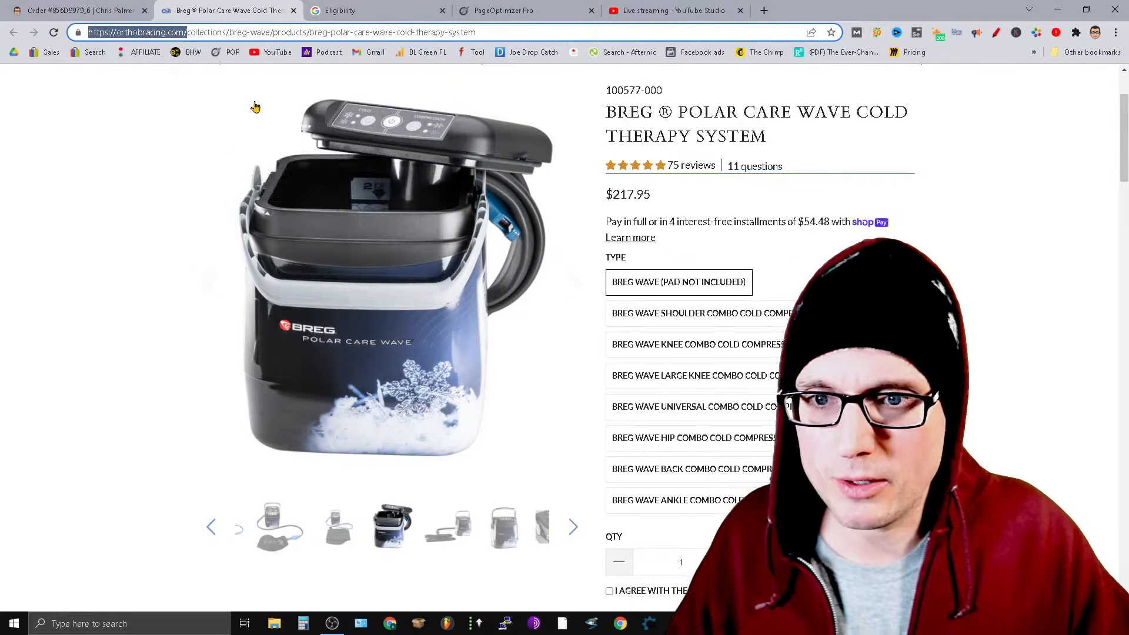
{"action": "left_click", "coordinate": [520, 7]}
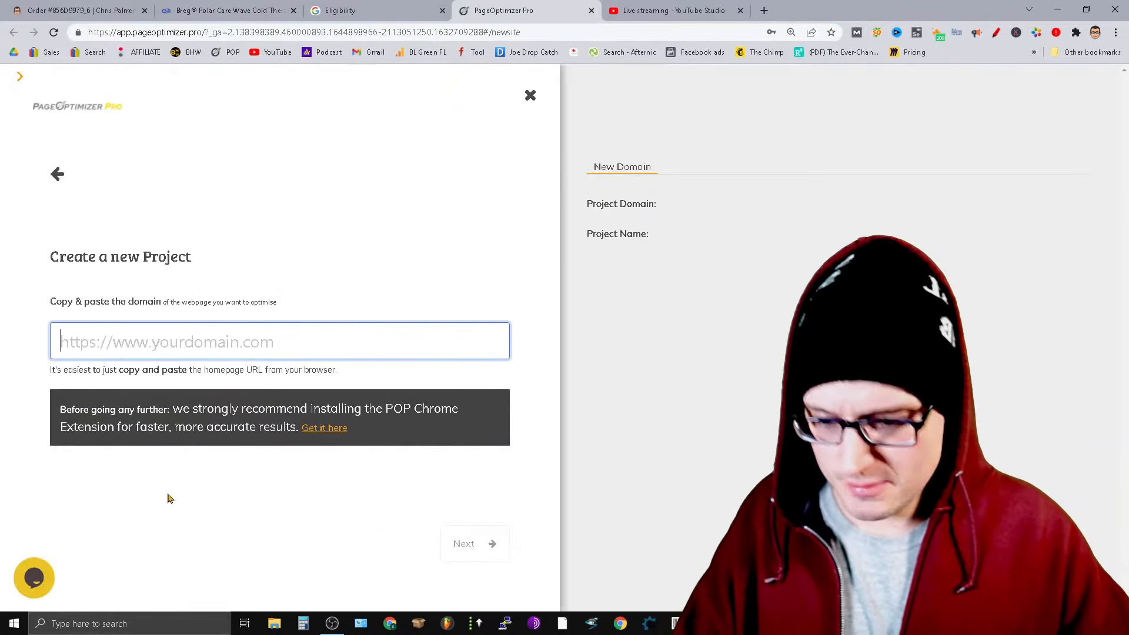
{"action": "key", "text": "ctrl+v"}
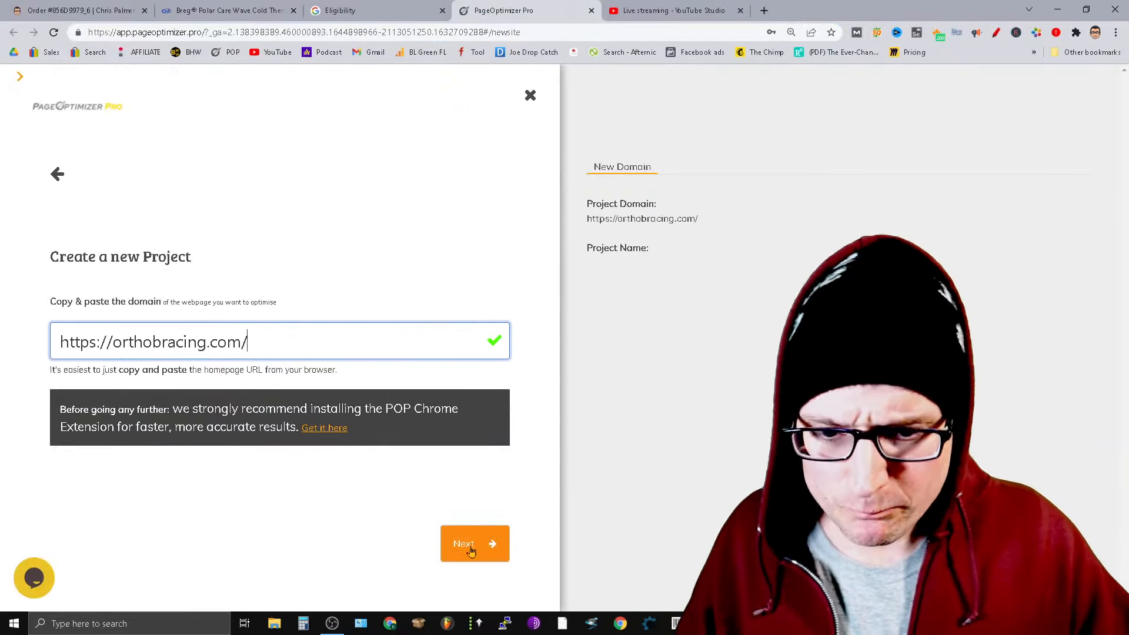
{"action": "left_click", "coordinate": [469, 545]}
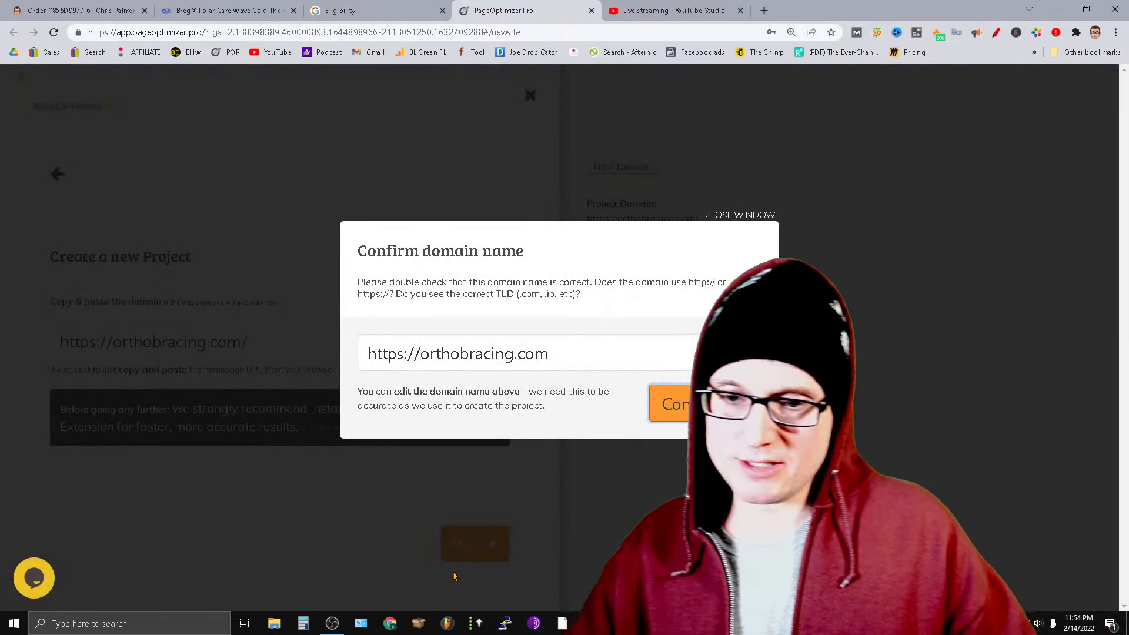
{"action": "left_click", "coordinate": [726, 405]}
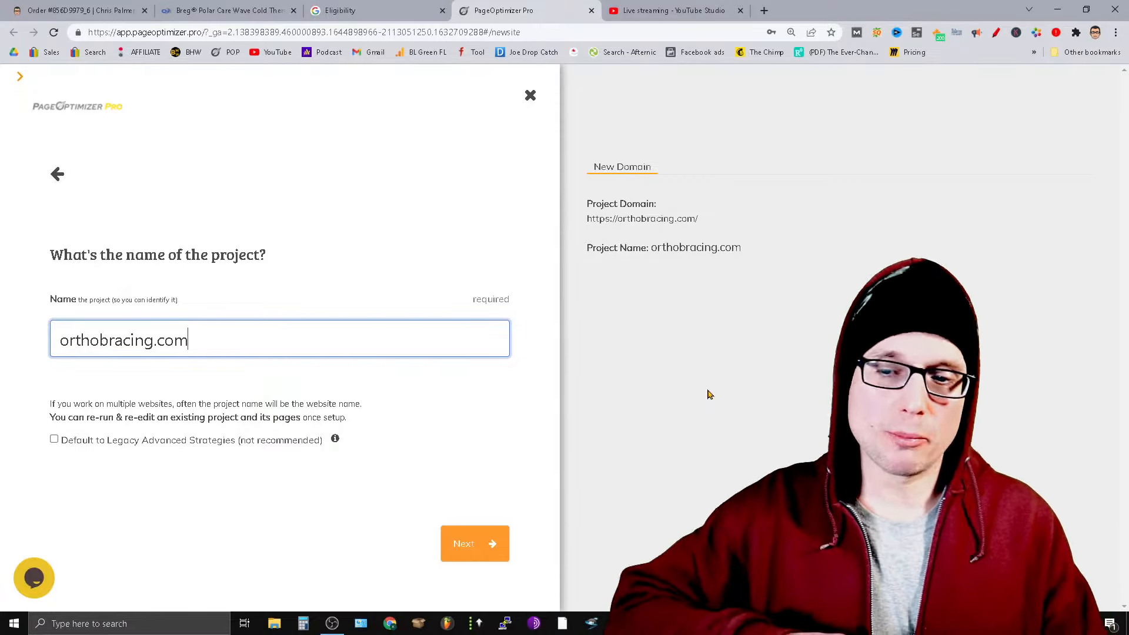
{"action": "left_click", "coordinate": [497, 548]}
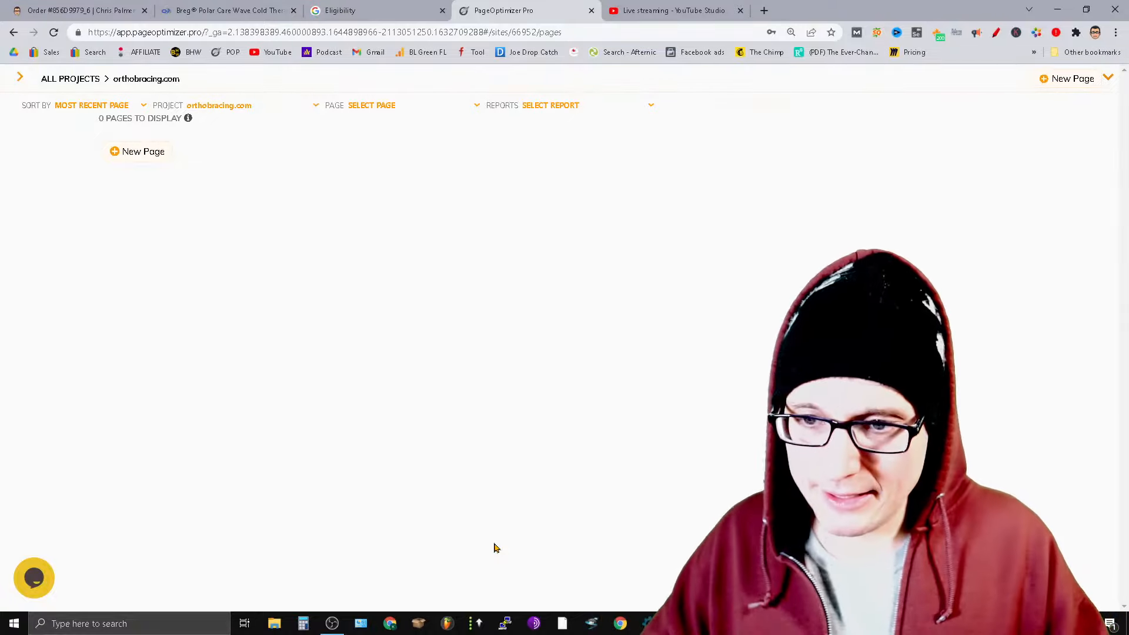
Add a new page with the Pro setup and paste the product URL slug breg-polar-care-wave-cold-therapy-system as its main keyword.
{"action": "left_click", "coordinate": [116, 155]}
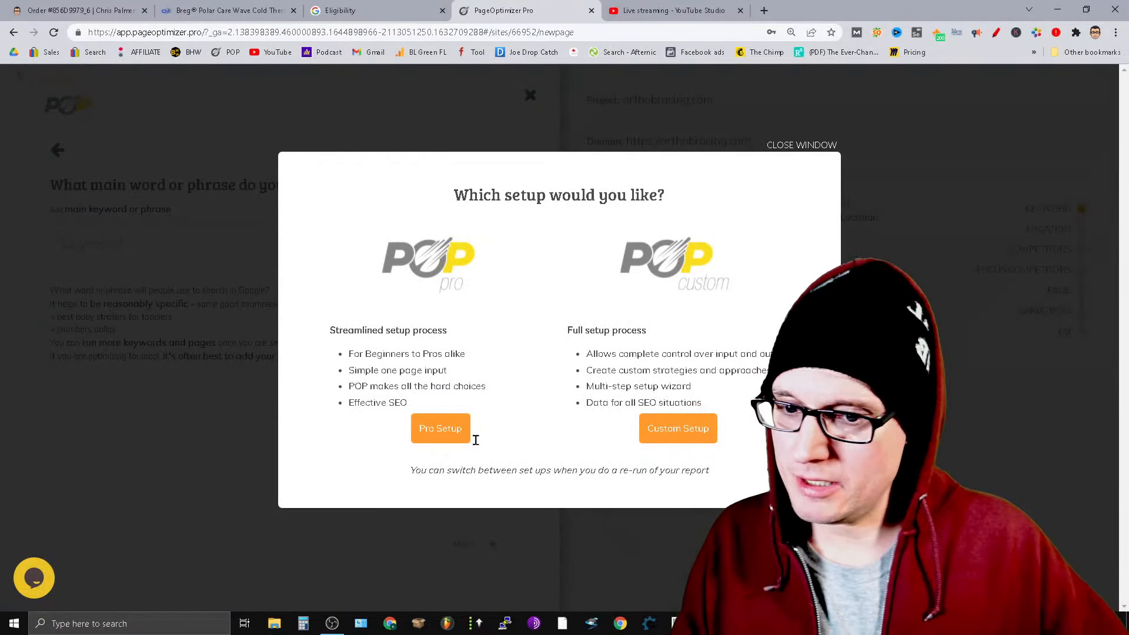
{"action": "left_click", "coordinate": [453, 428]}
{"action": "left_click", "coordinate": [227, 9]}
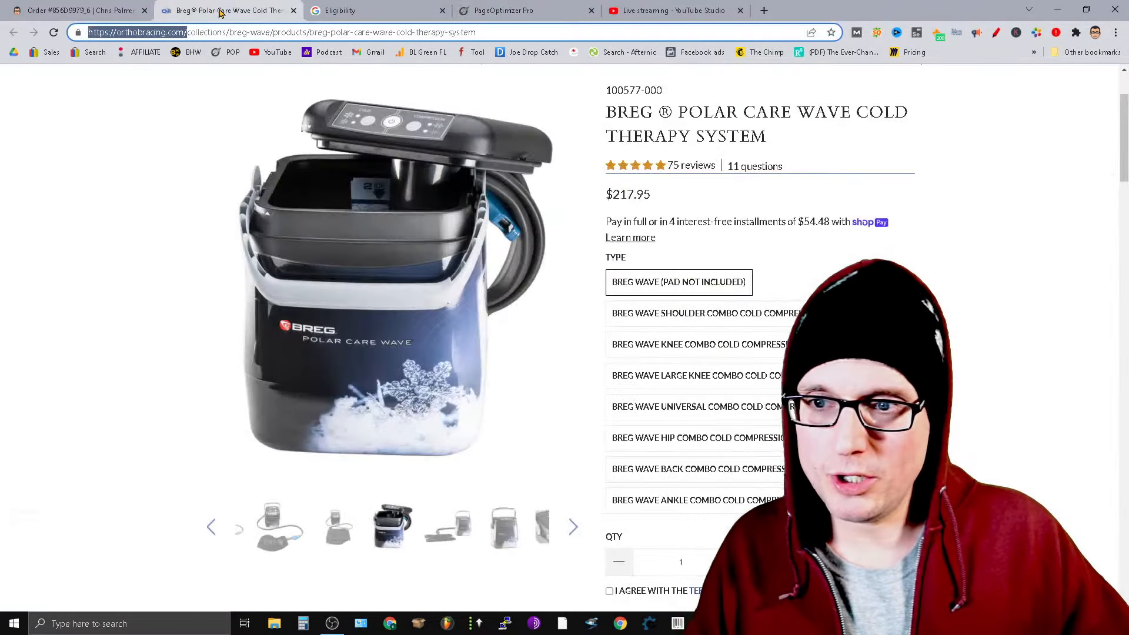
{"action": "left_click", "coordinate": [306, 32]}
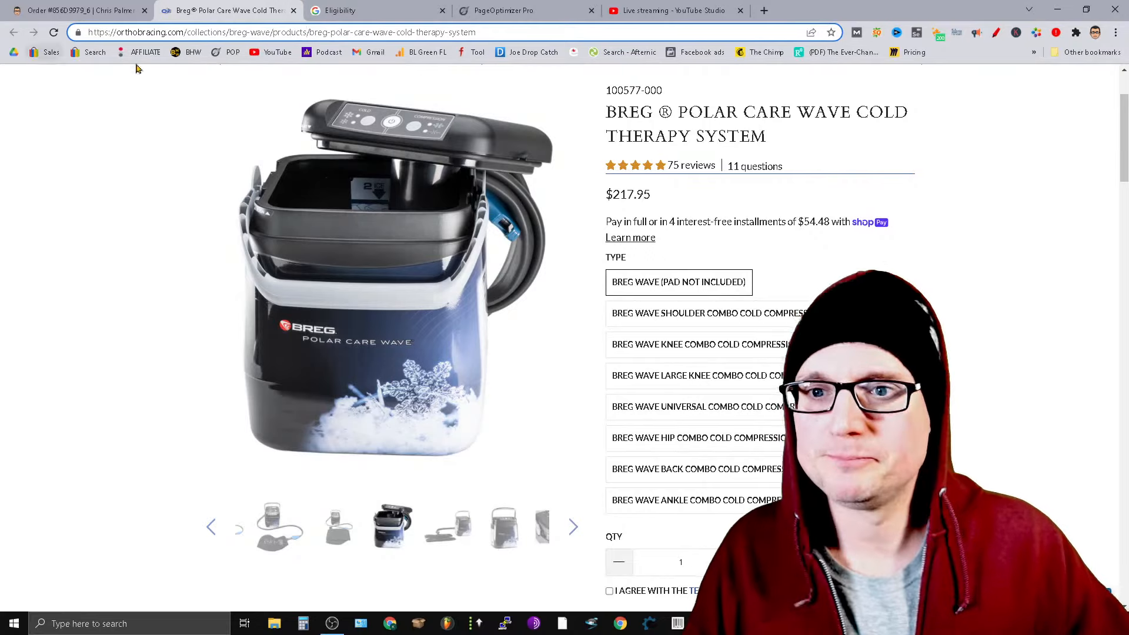
{"action": "left_click_drag", "start_coordinate": [311, 31], "coordinate": [498, 33]}
{"action": "right_click", "coordinate": [464, 34]}
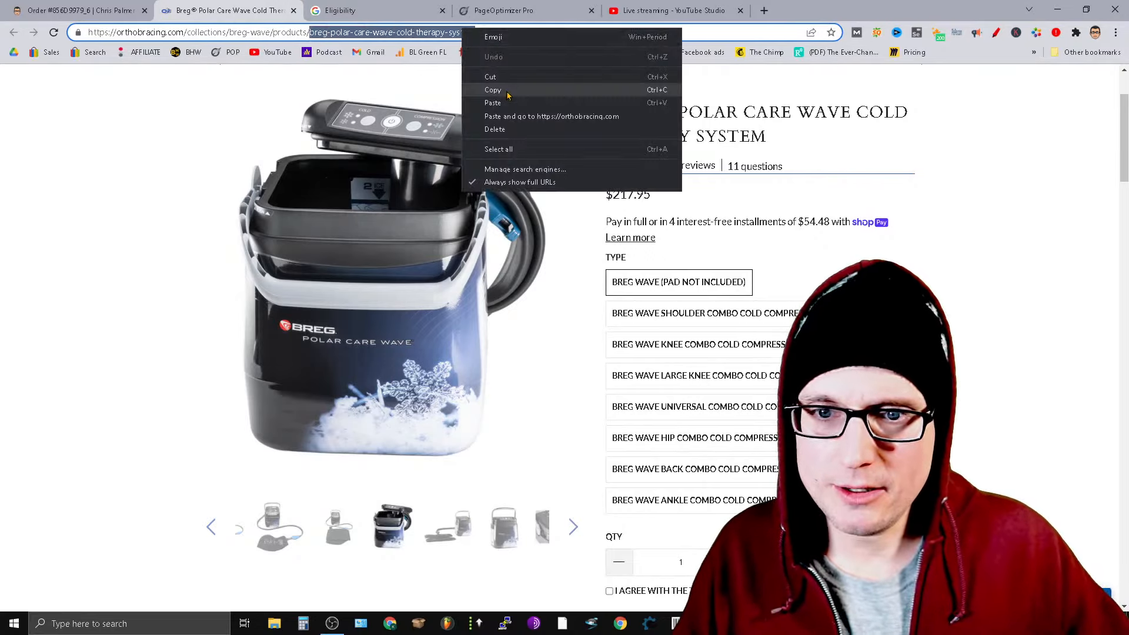
{"action": "left_click", "coordinate": [488, 92]}
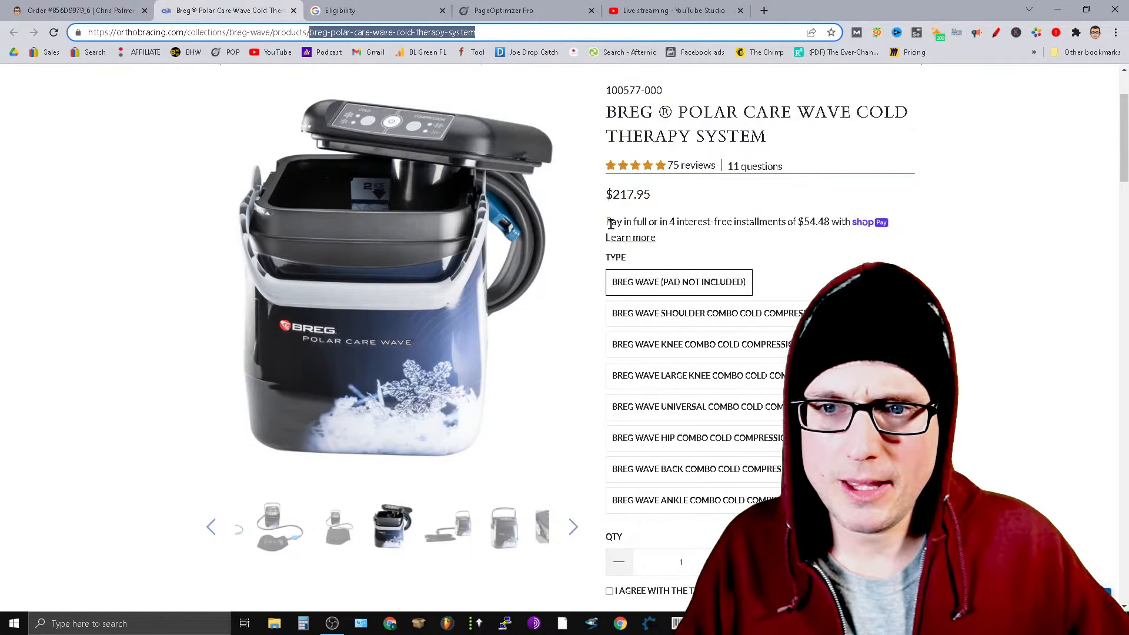
{"action": "left_click", "coordinate": [563, 16]}
{"action": "left_click", "coordinate": [188, 202]}
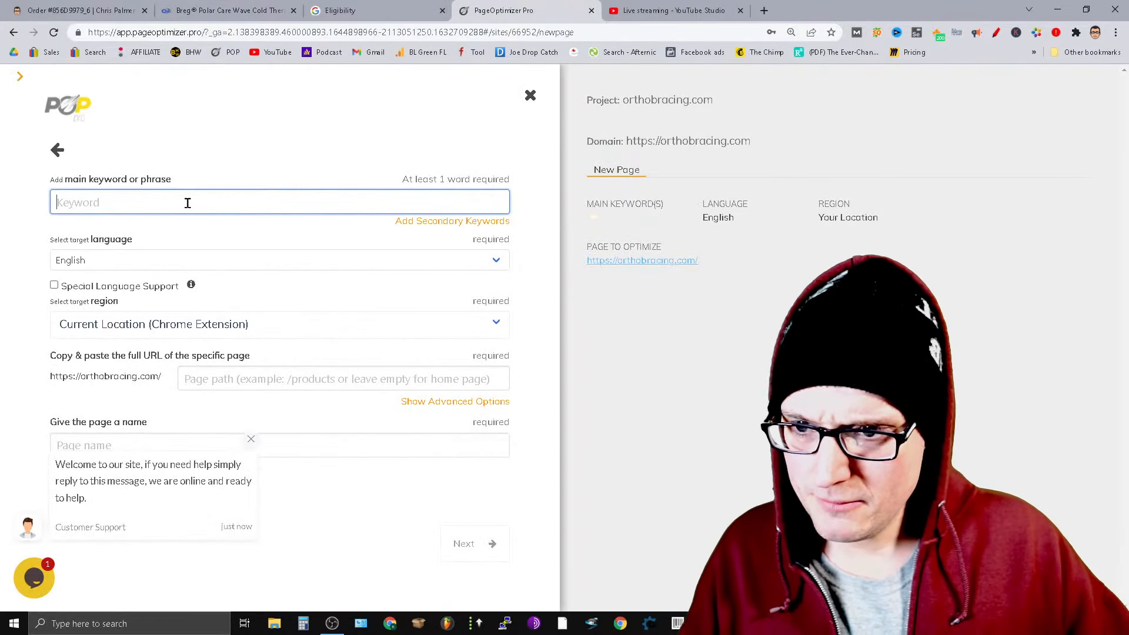
{"action": "key", "text": "ctrl+v"}
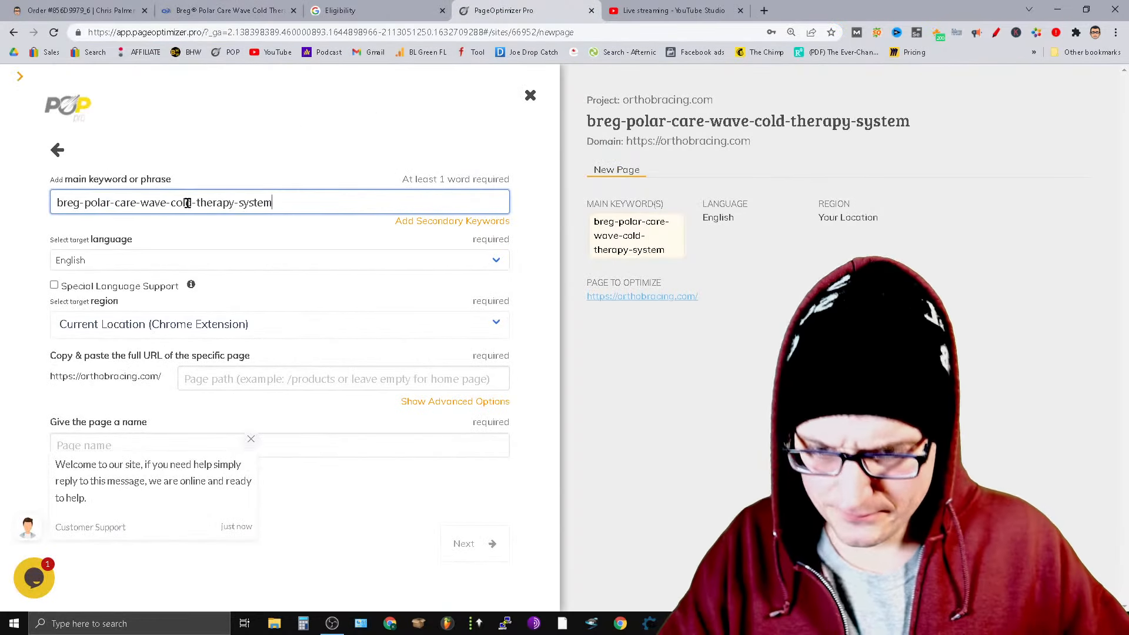
Replace the hyphens in the main keyword with spaces so it reads "breg polar care wave cold therapy system".
{"action": "left_click", "coordinate": [83, 203]}
{"action": "key", "text": "BackSpace"}
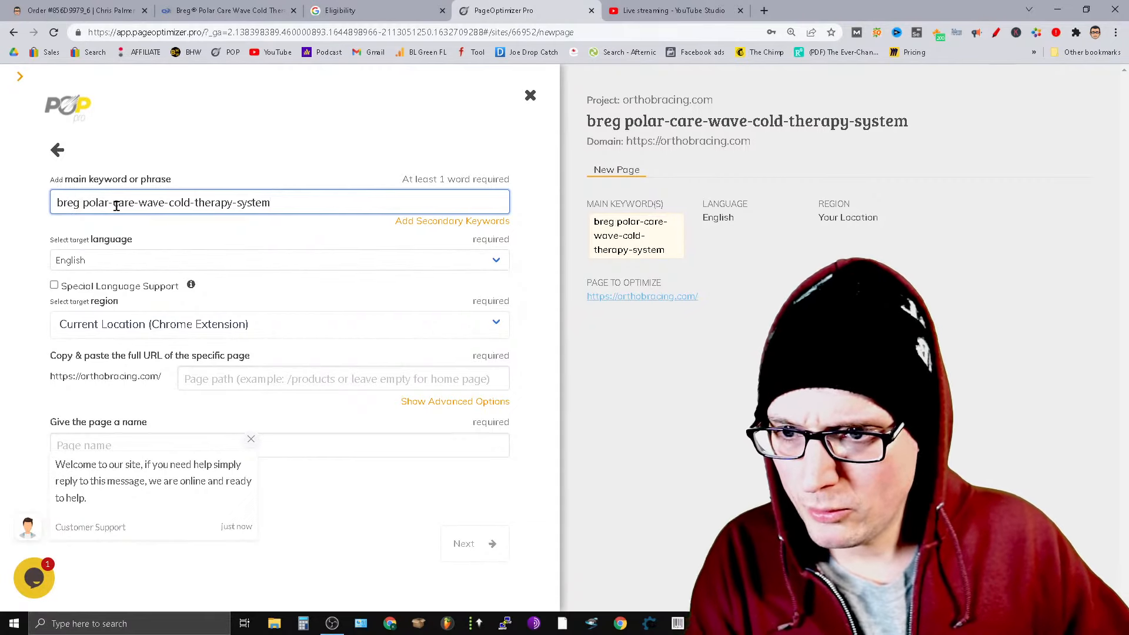
{"action": "left_click", "coordinate": [113, 204]}
{"action": "key", "text": "BackSpace"}
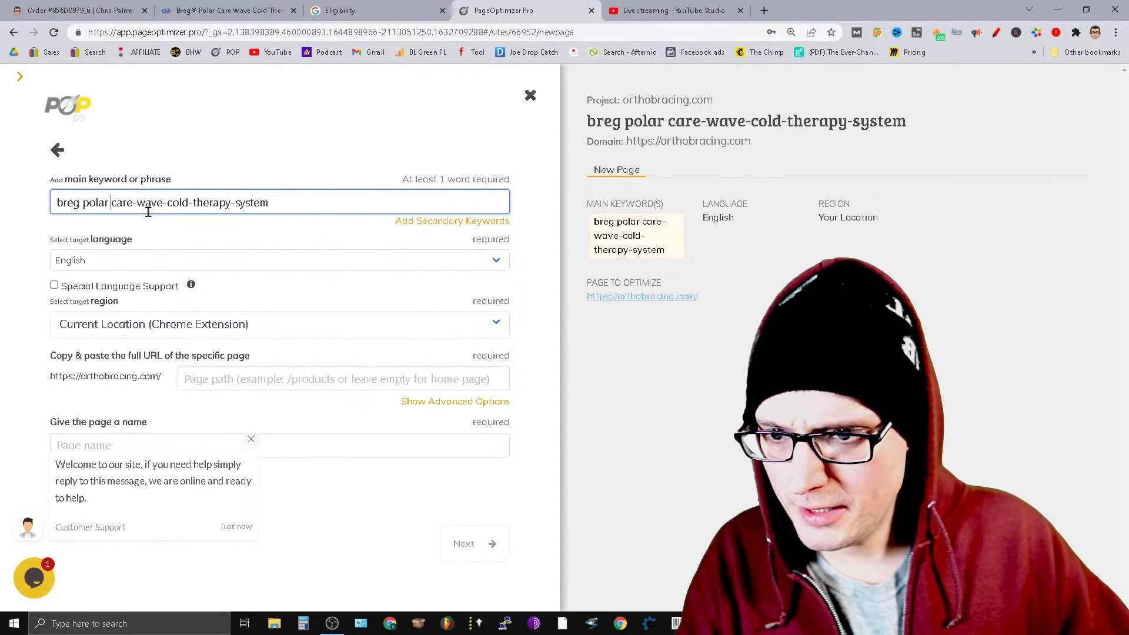
{"action": "left_click", "coordinate": [138, 204]}
{"action": "key", "text": "BackSpace"}
{"action": "left_click", "coordinate": [167, 203]}
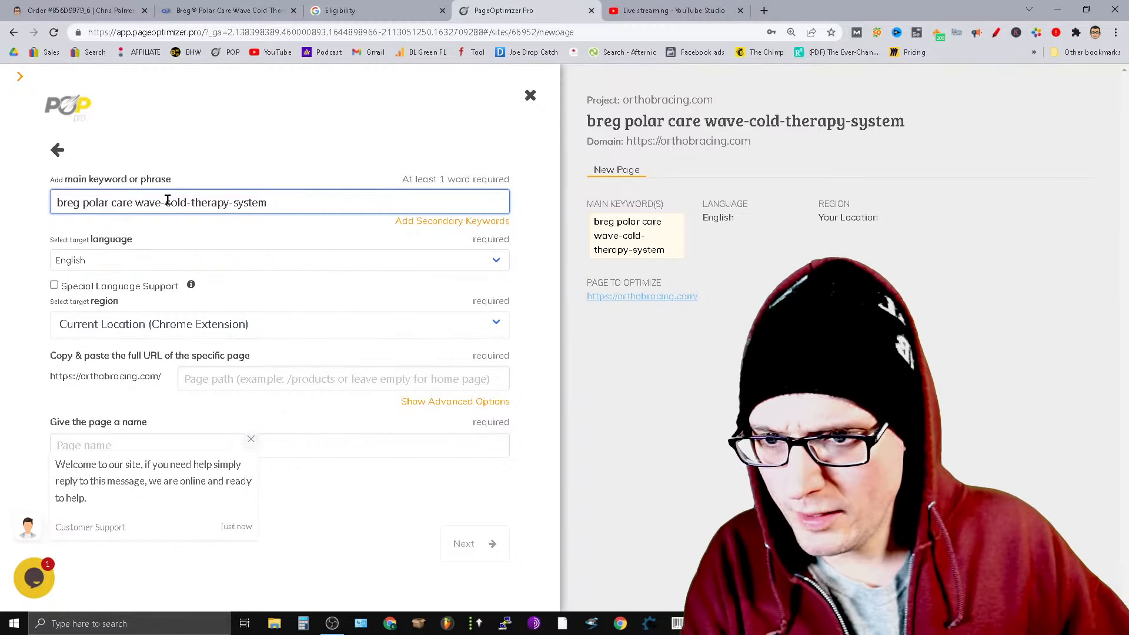
{"action": "key", "text": "BackSpace"}
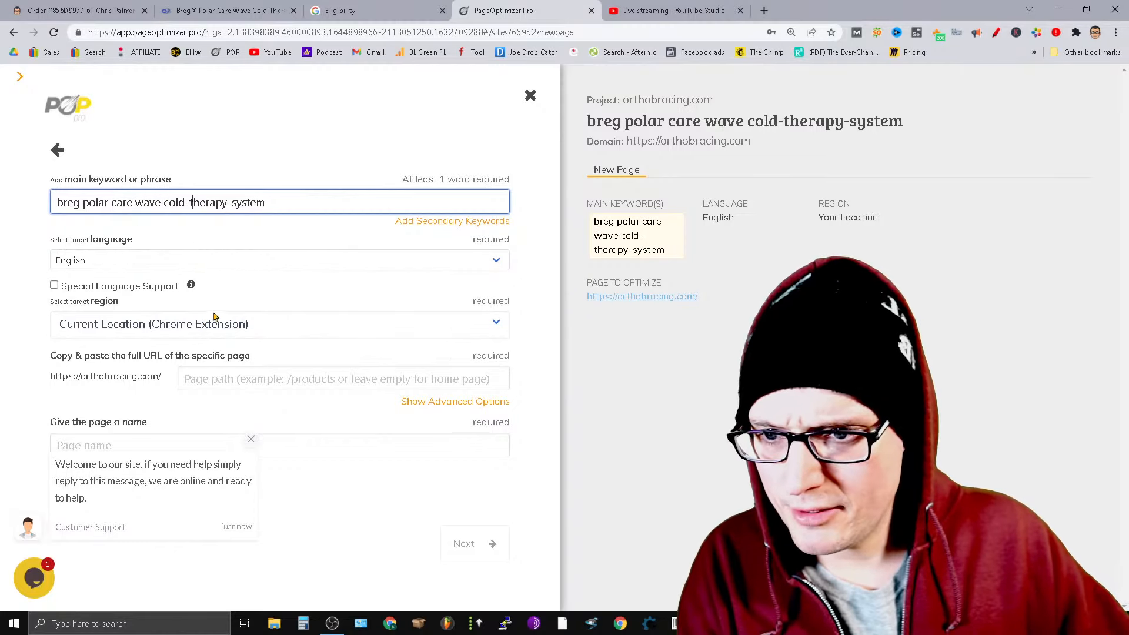
{"action": "key", "text": "BackSpace"}
{"action": "key", "text": "BackSpace"}
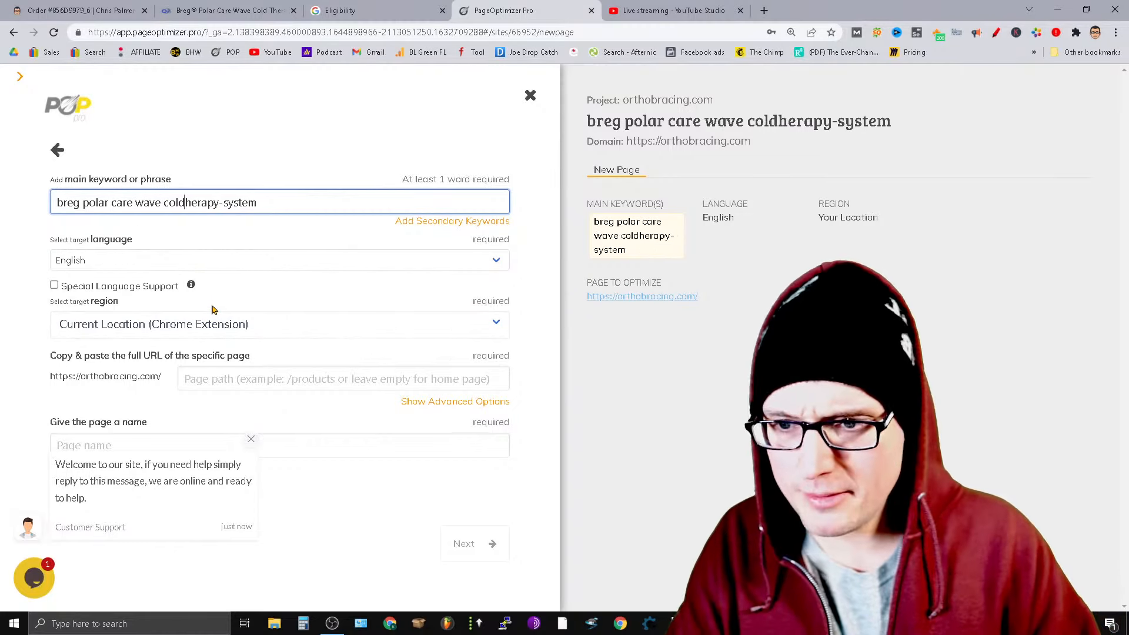
{"action": "type", "text": "t"}
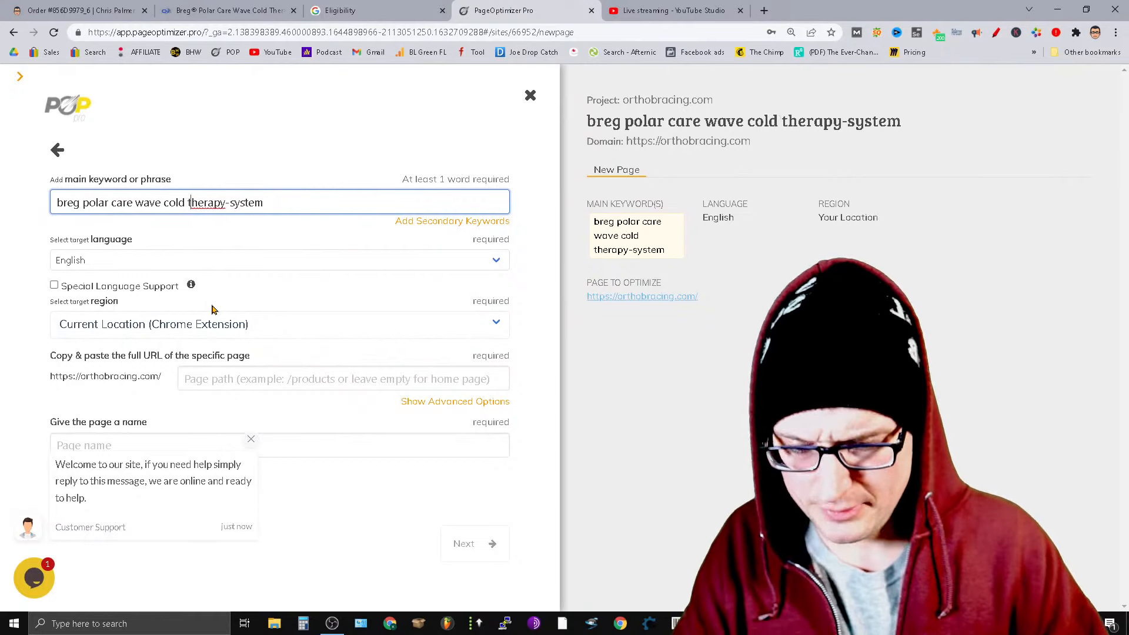
{"action": "left_click", "coordinate": [229, 203]}
{"action": "key", "text": "BackSpace"}
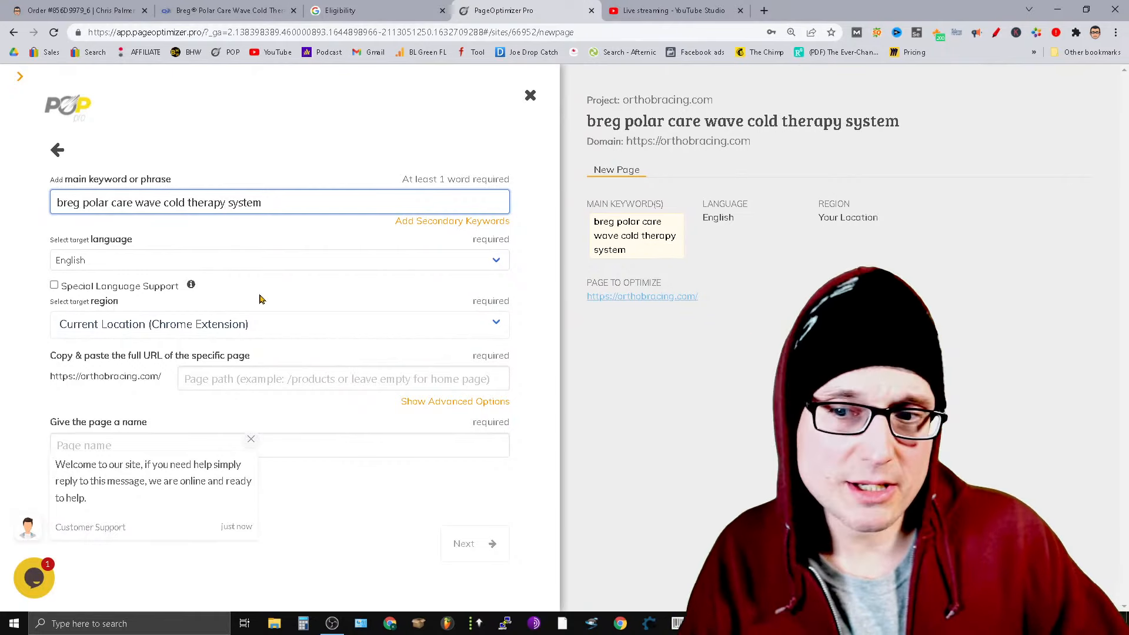
Dismiss the customer support chat message and set the target region to United States.
{"action": "left_click", "coordinate": [401, 331]}
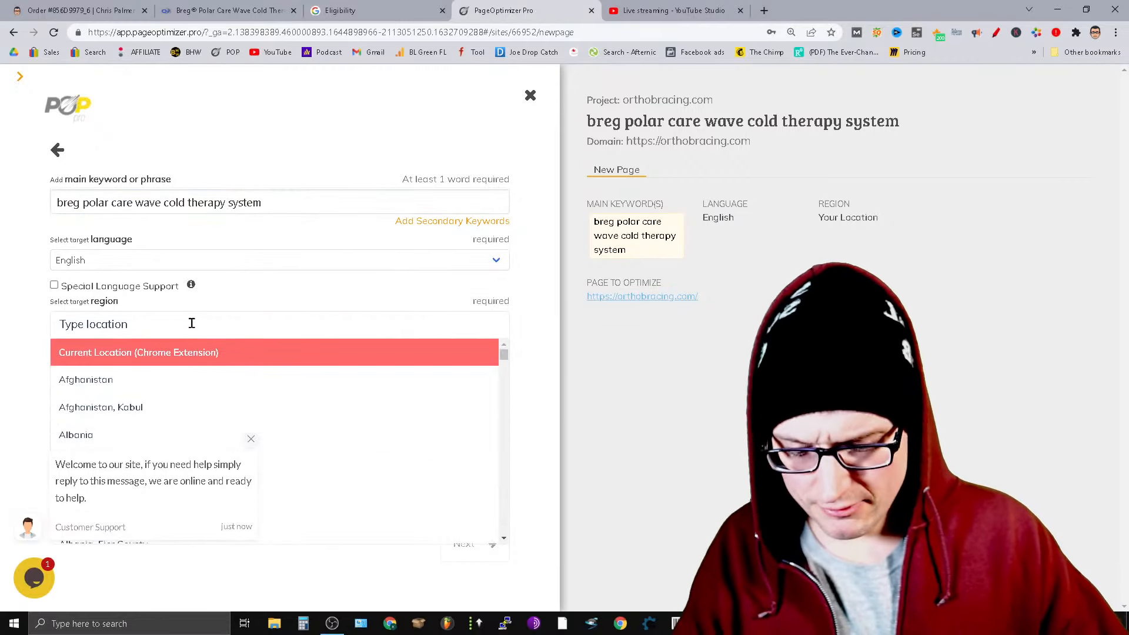
{"action": "type", "text": "united"}
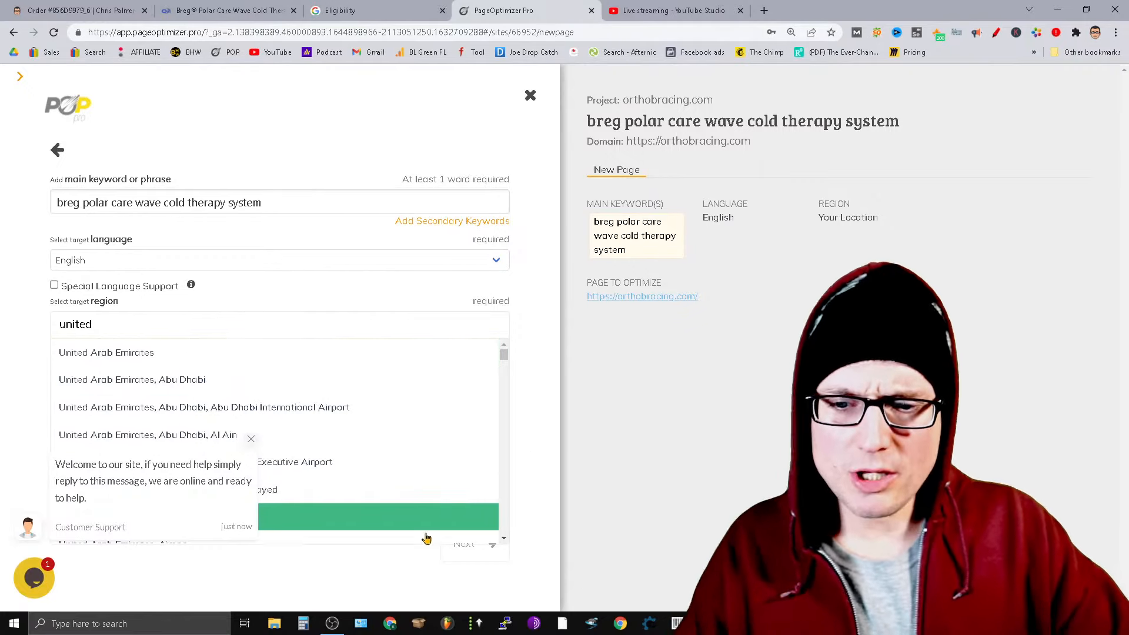
{"action": "left_click", "coordinate": [251, 440]}
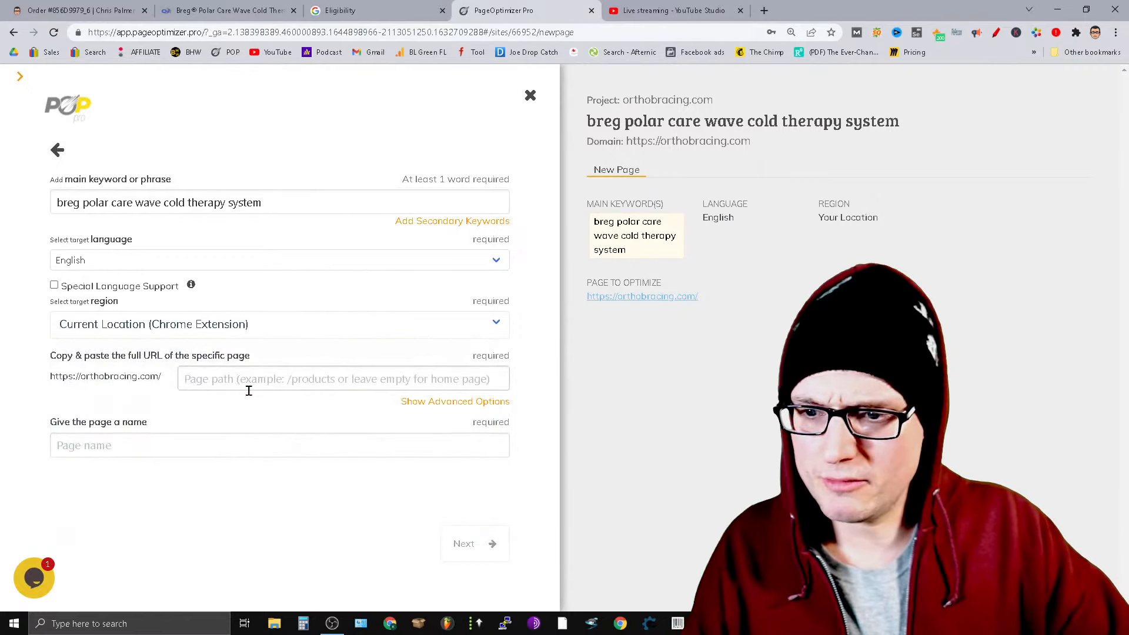
{"action": "left_click", "coordinate": [375, 329]}
{"action": "scroll", "coordinate": [447, 375], "scroll_direction": "down", "scroll_amount": 20}
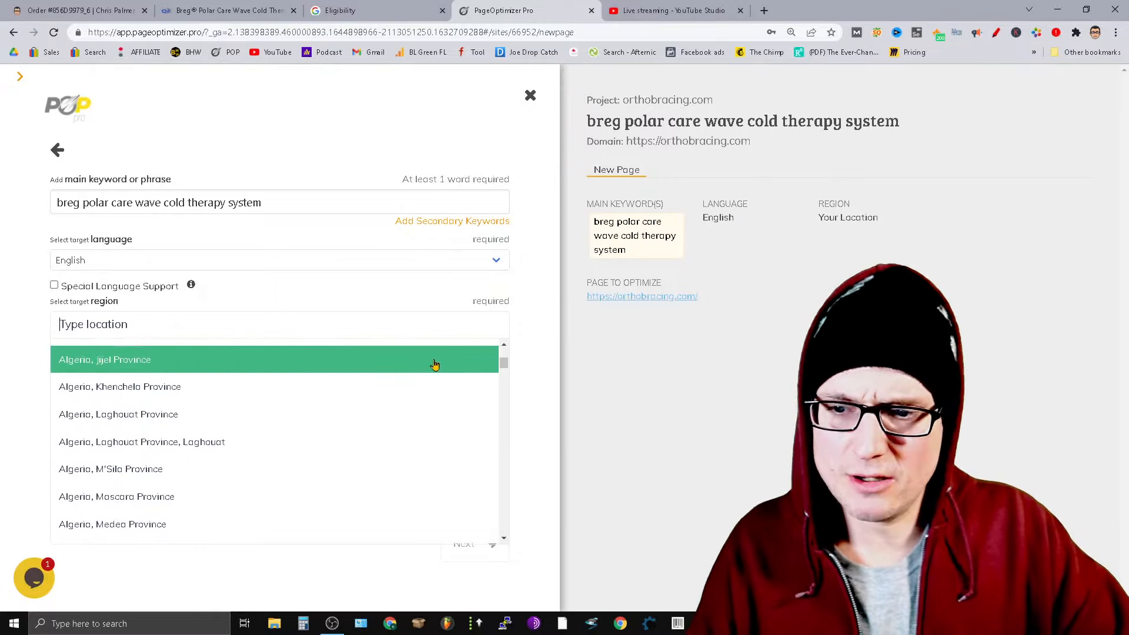
{"action": "left_click_drag", "start_coordinate": [504, 371], "coordinate": [497, 344]}
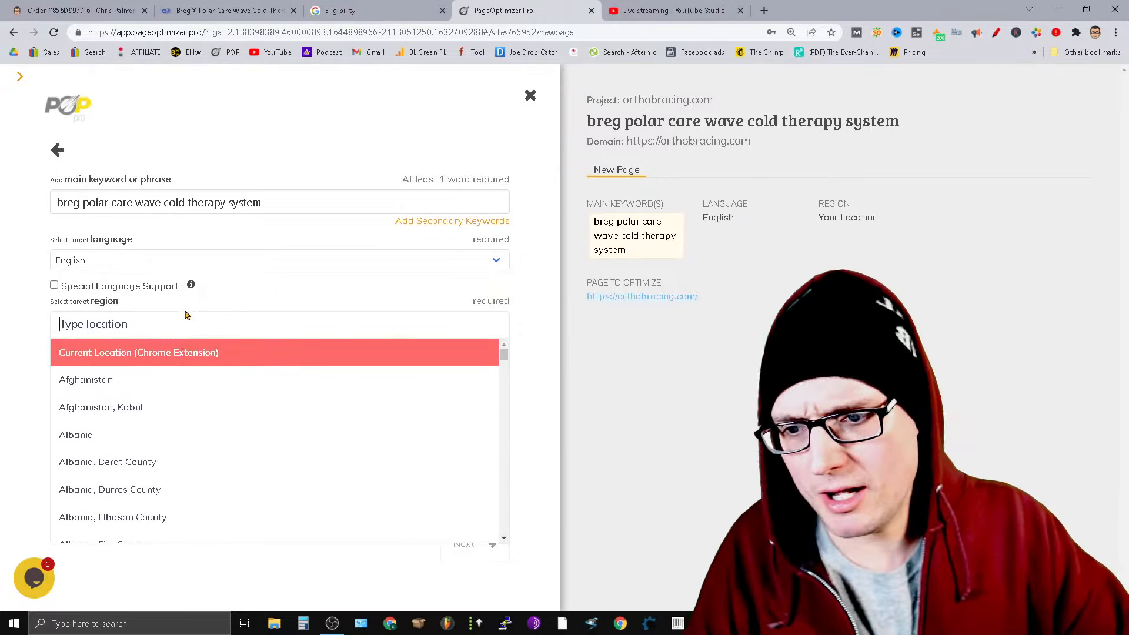
{"action": "type", "text": "uni"}
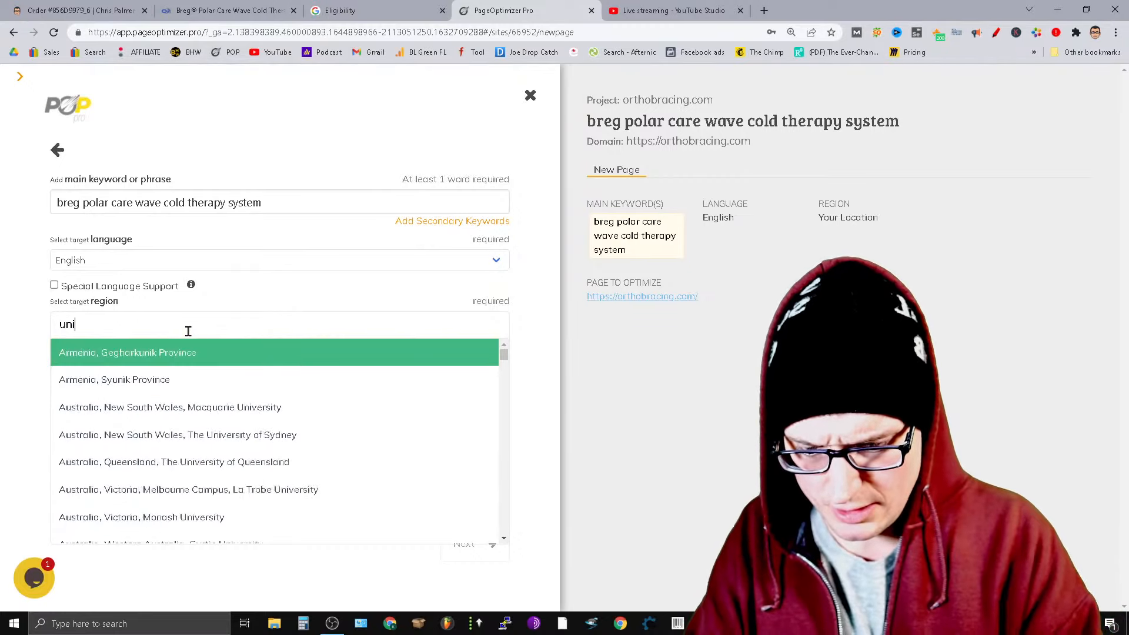
{"action": "type", "text": "ted states"}
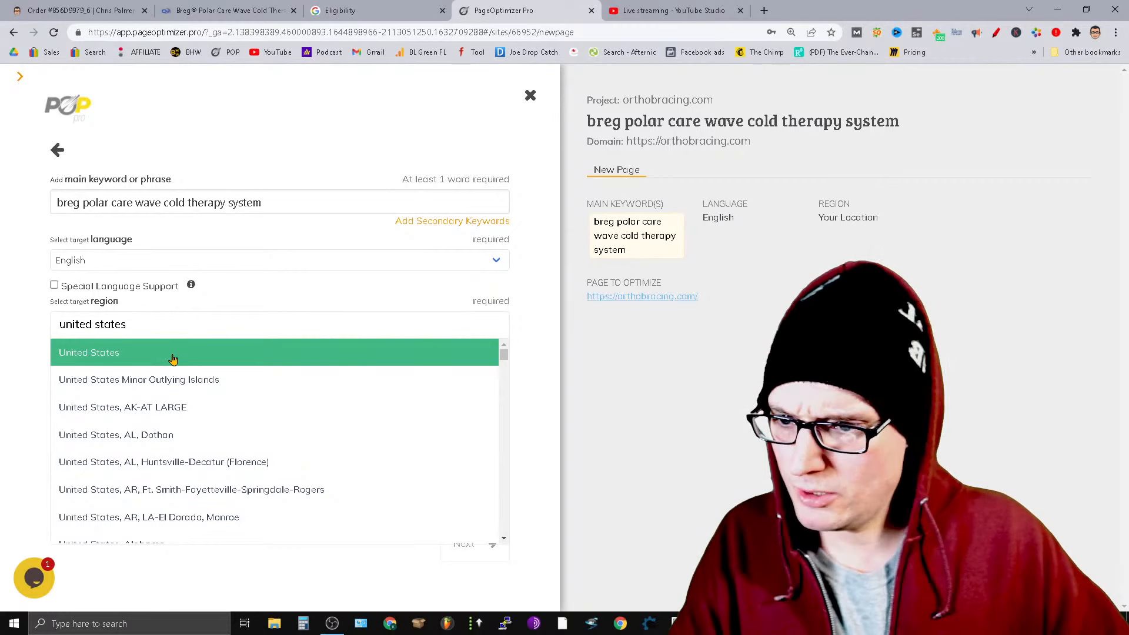
{"action": "left_click", "coordinate": [173, 358]}
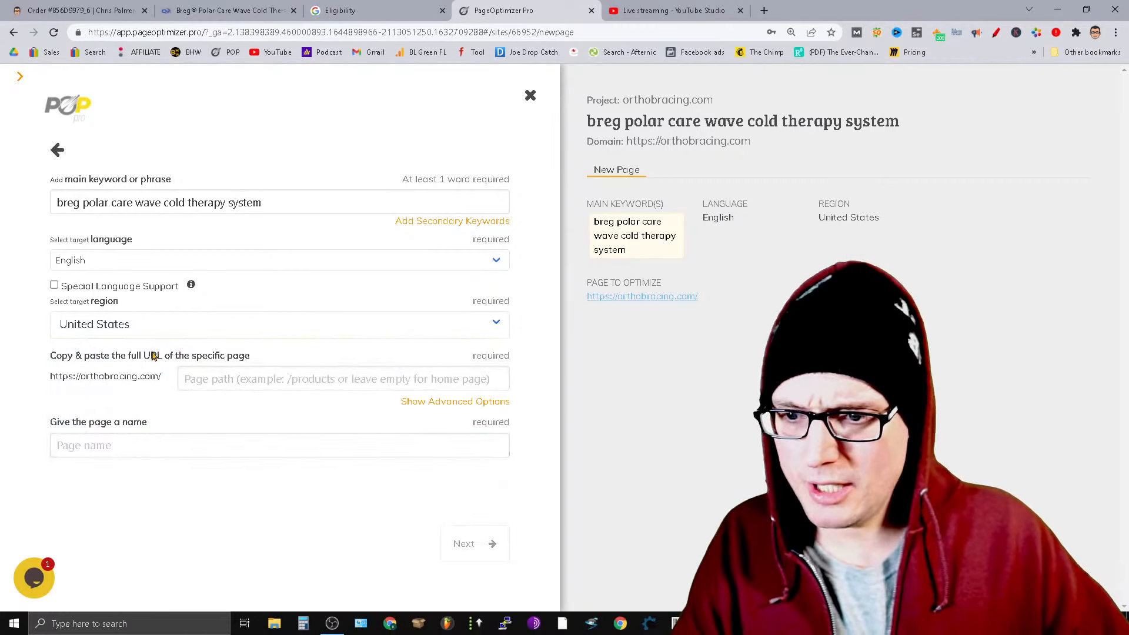
Copy the main keyword "breg polar care wave cold therapy system" into the page name.
{"action": "left_click", "coordinate": [130, 447]}
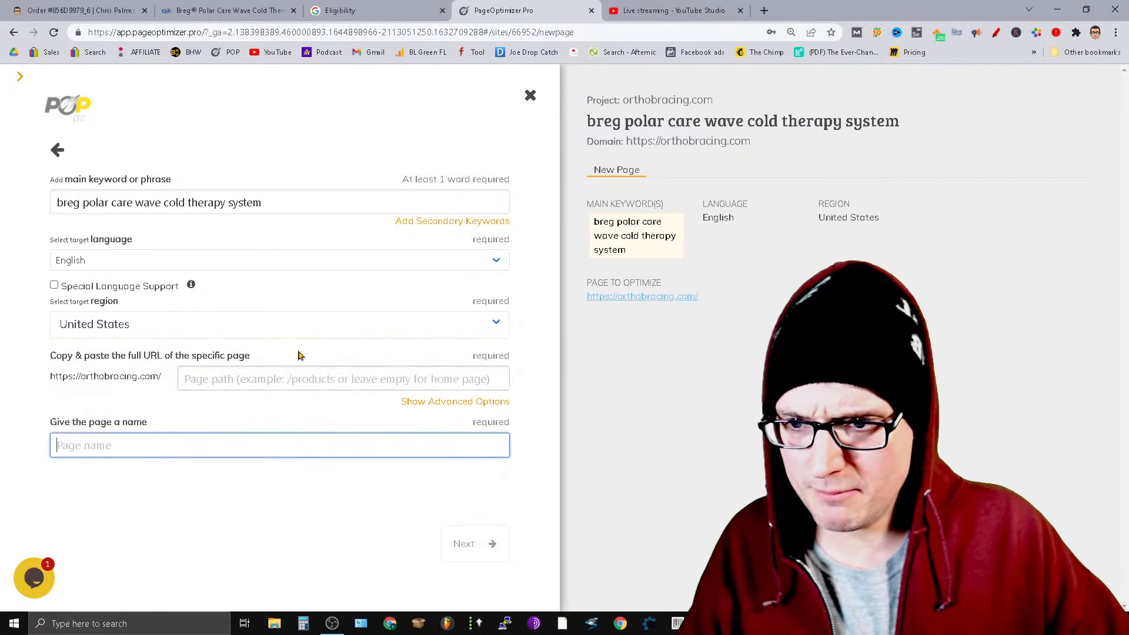
{"action": "left_click", "coordinate": [351, 202]}
{"action": "key", "text": "ctrl+a"}
{"action": "right_click", "coordinate": [218, 200]}
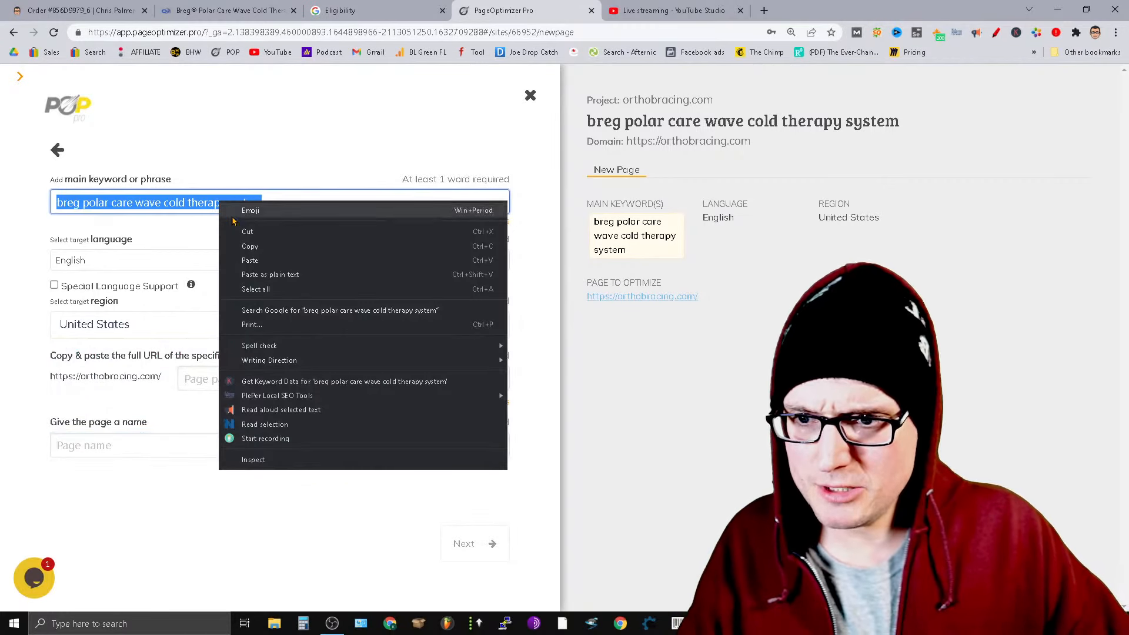
{"action": "left_click", "coordinate": [250, 247]}
{"action": "left_click", "coordinate": [144, 445]}
{"action": "key", "text": "ctrl+v"}
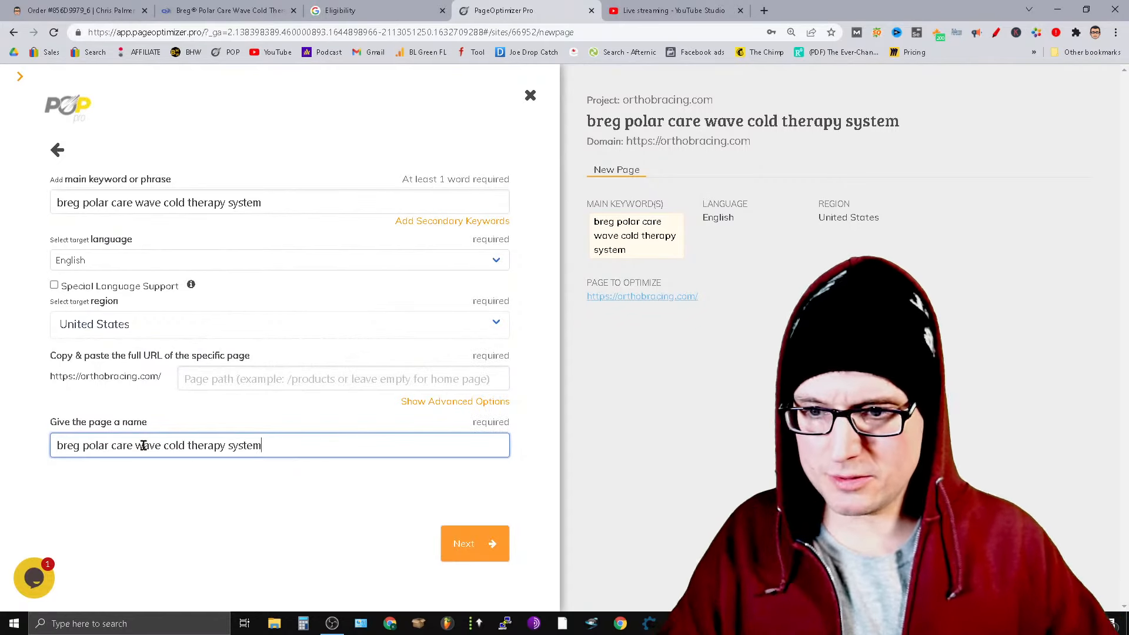
Set the page path to collections/breg-wave/products/breg-polar-care-wave-cold-therapy-system, copied from the product page's URL, and start the competitor check.
{"action": "left_click", "coordinate": [222, 382]}
{"action": "key", "text": "ctrl+v"}
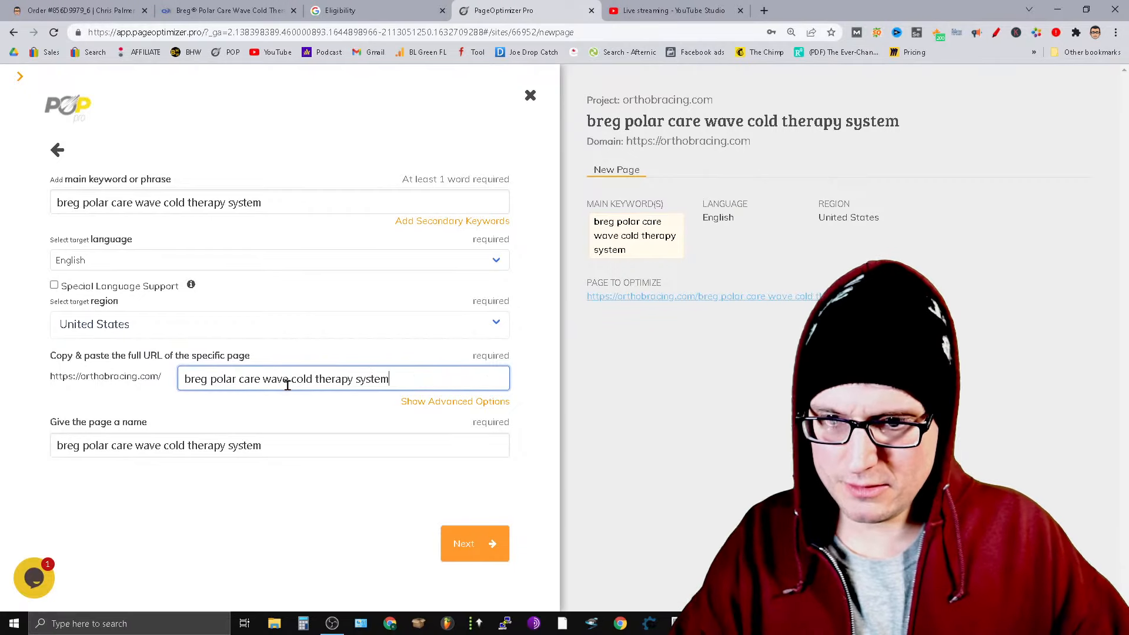
{"action": "left_click", "coordinate": [274, 7]}
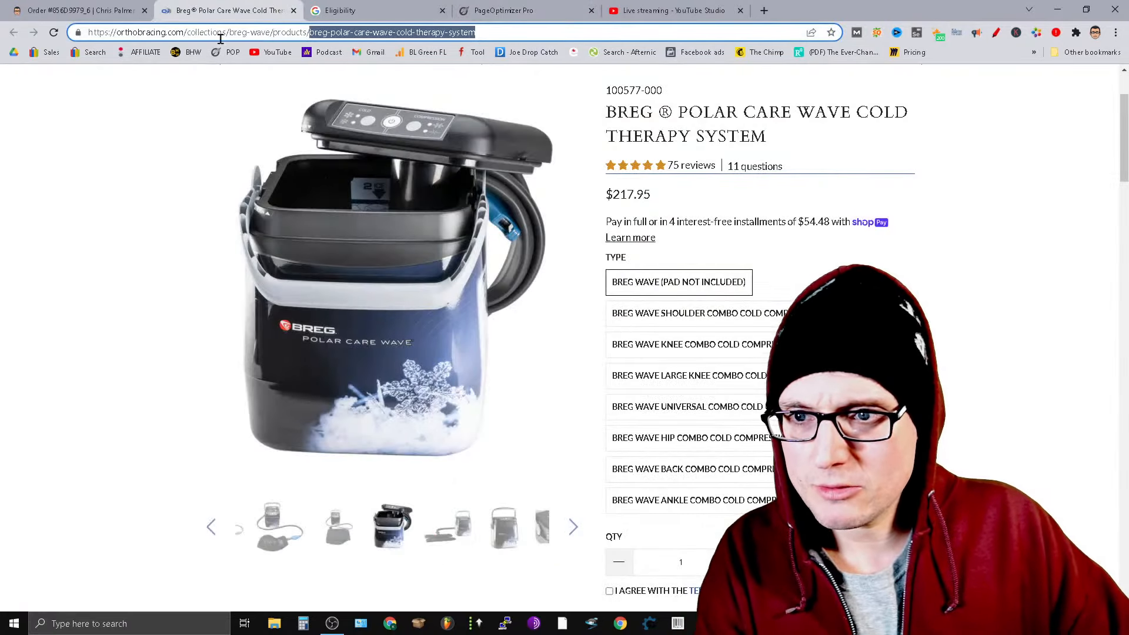
{"action": "left_click", "coordinate": [229, 32]}
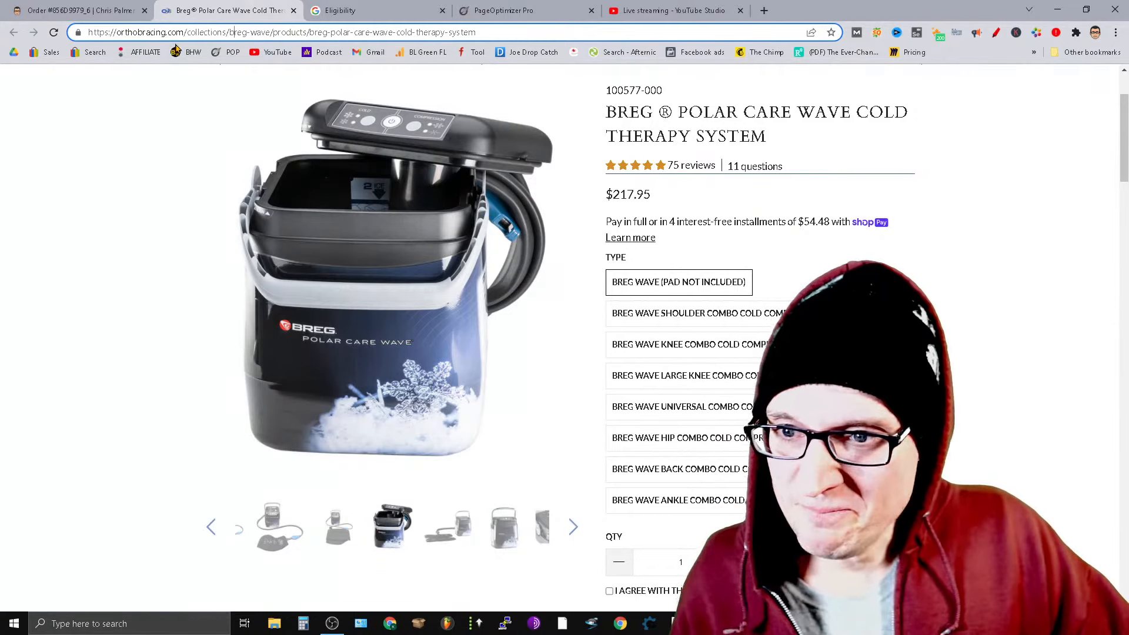
{"action": "left_click_drag", "start_coordinate": [187, 32], "coordinate": [444, 50]}
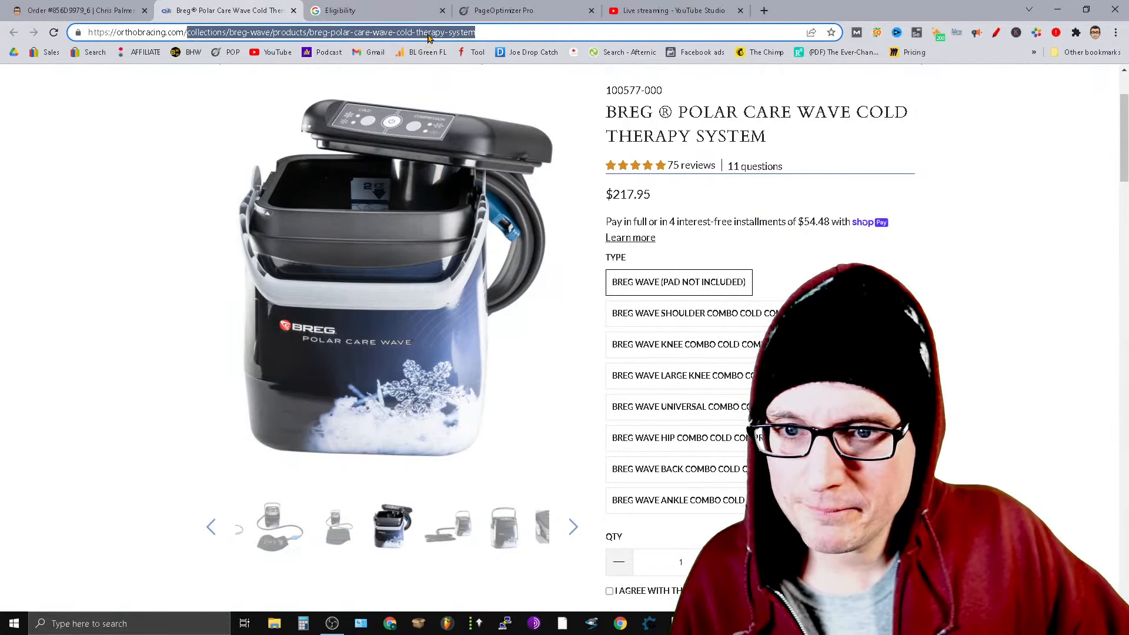
{"action": "right_click", "coordinate": [428, 37]}
{"action": "left_click", "coordinate": [484, 94]}
{"action": "left_click", "coordinate": [503, 10]}
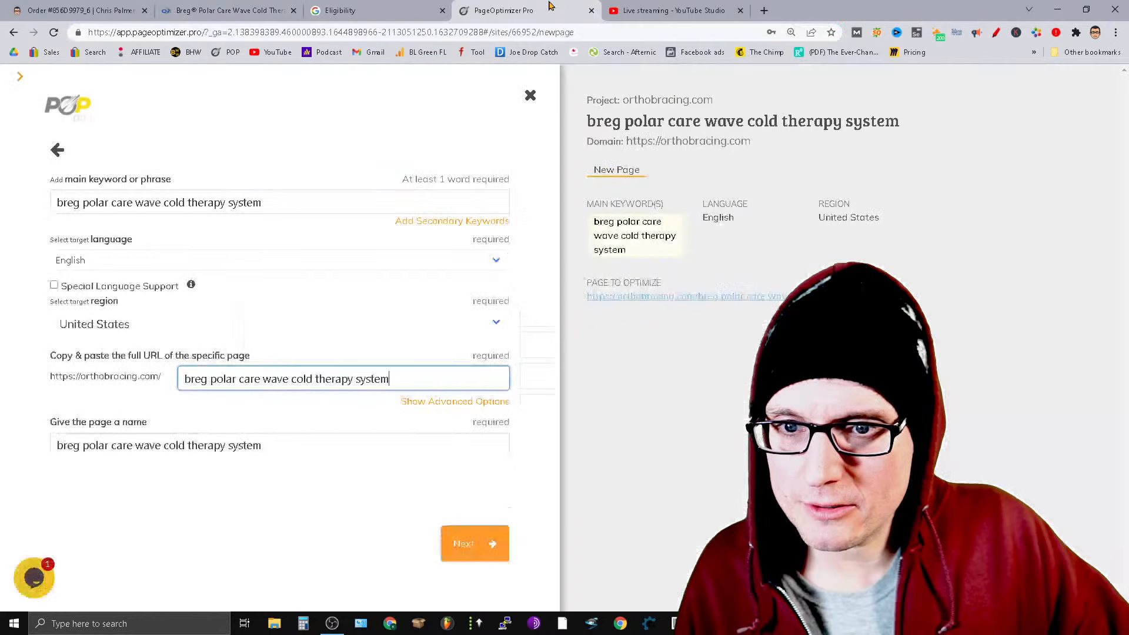
{"action": "triple_click", "coordinate": [242, 377]}
{"action": "key", "text": "ctrl+v"}
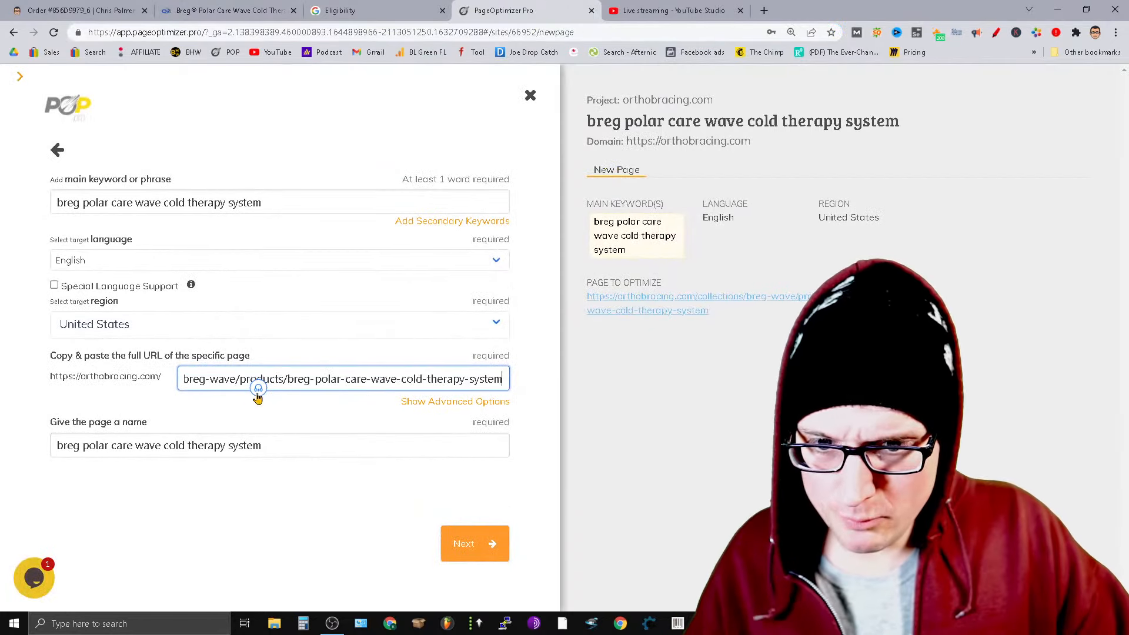
{"action": "left_click", "coordinate": [485, 553]}
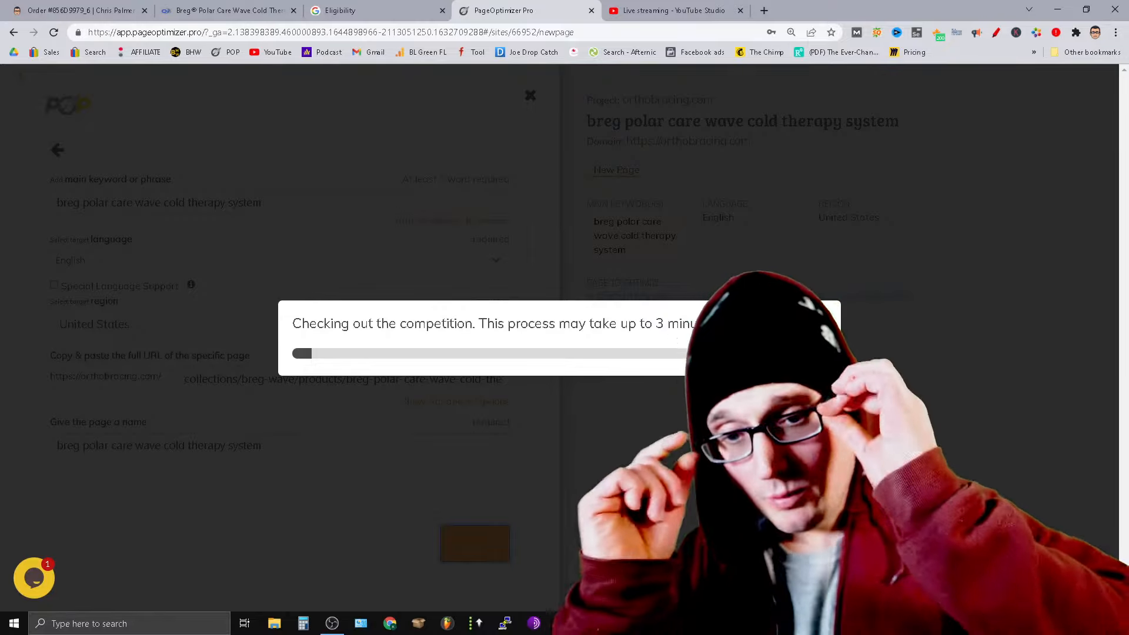
Switch to the marketing browser profile and open Semrush at semrush.com/analytics/backlinks.
{"action": "mouse_move", "coordinate": [822, 623]}
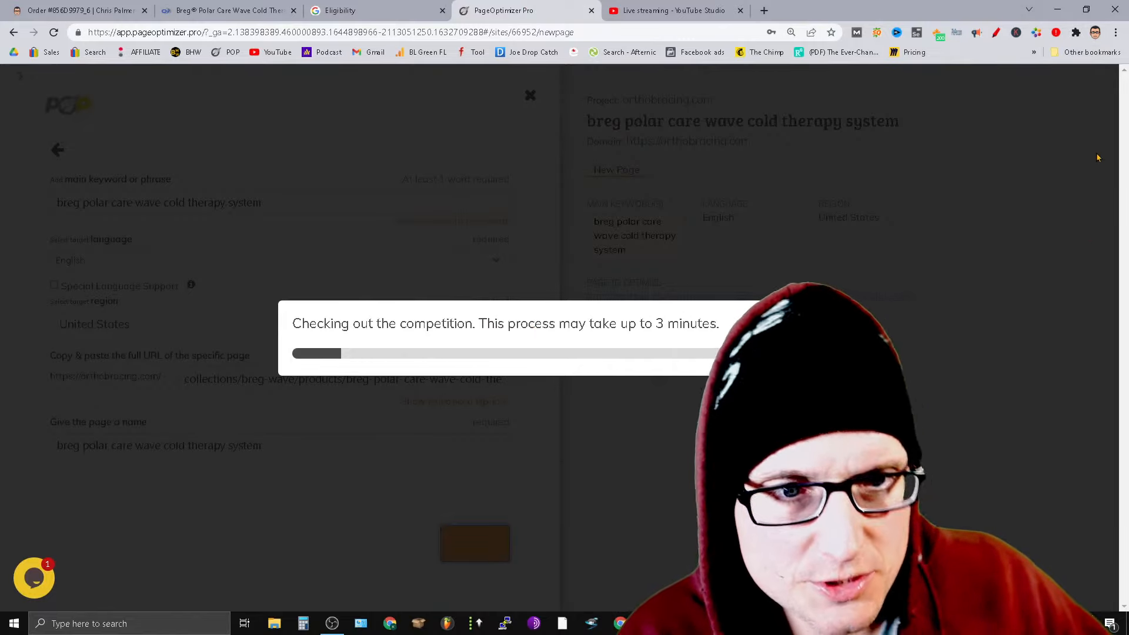
{"action": "left_click", "coordinate": [1095, 33]}
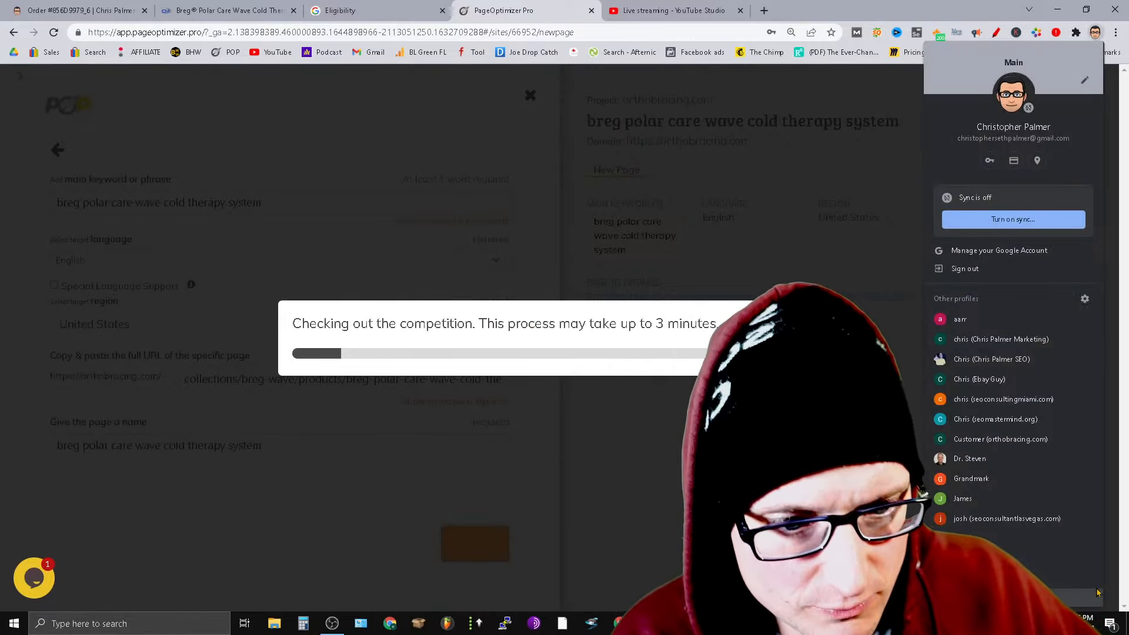
{"action": "left_click", "coordinate": [997, 339]}
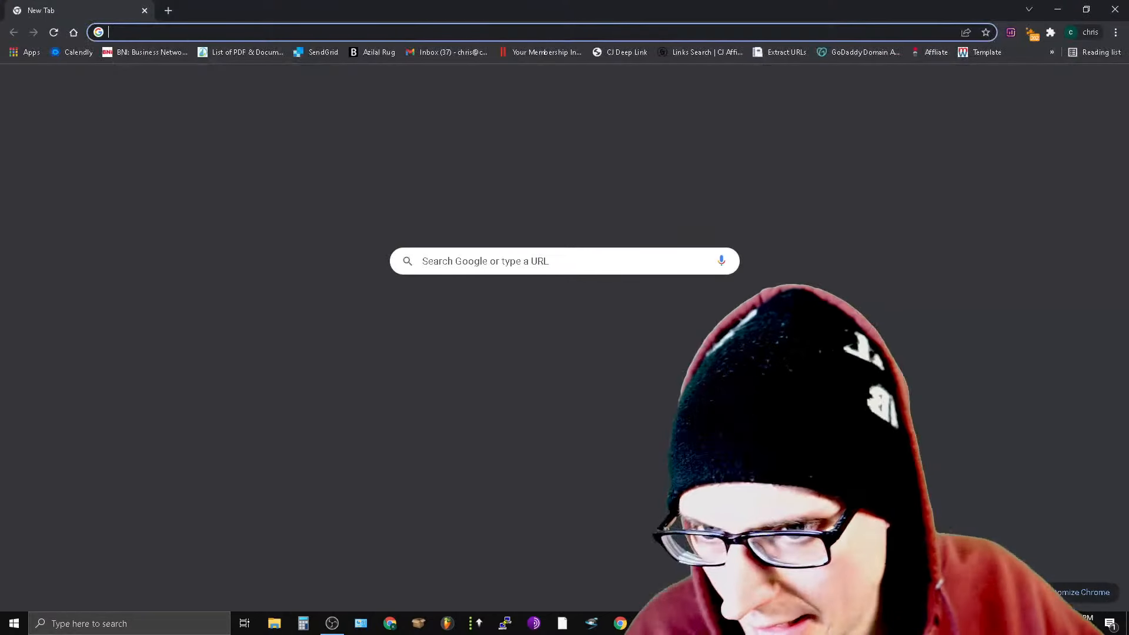
{"action": "type", "text": "semrush.com/analytics/backlinks"}
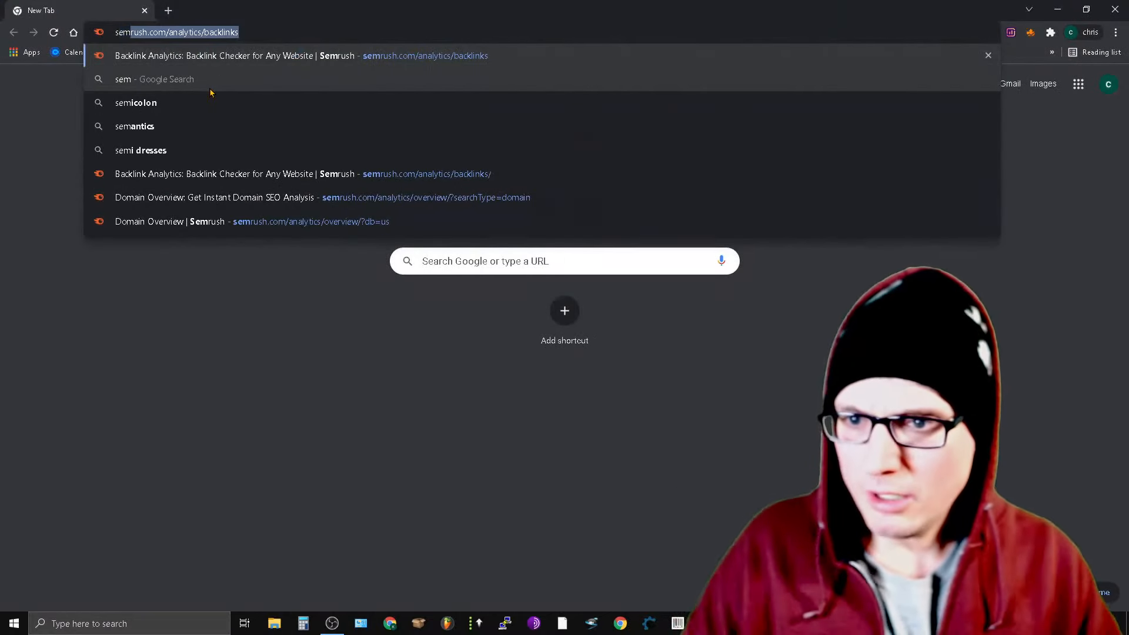
{"action": "key", "text": "Return"}
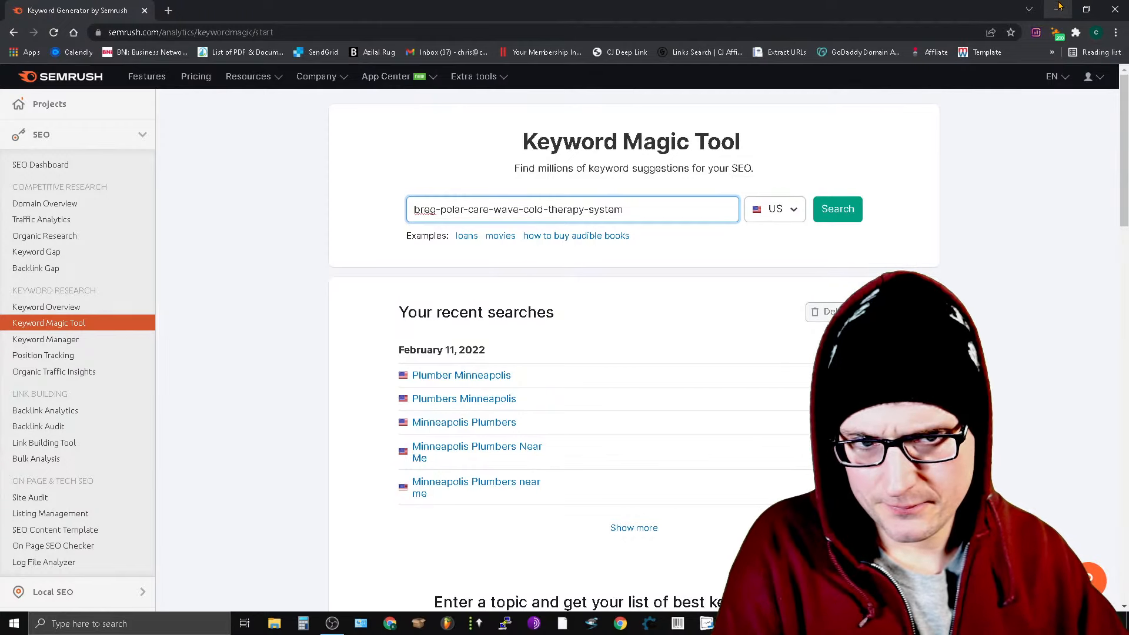
Search the Keyword Magic Tool for "breg-polar-care-wave-cold-therapy-system", shorten the query to "cold therapy system" and review its keyword groups.
{"action": "left_click", "coordinate": [833, 210]}
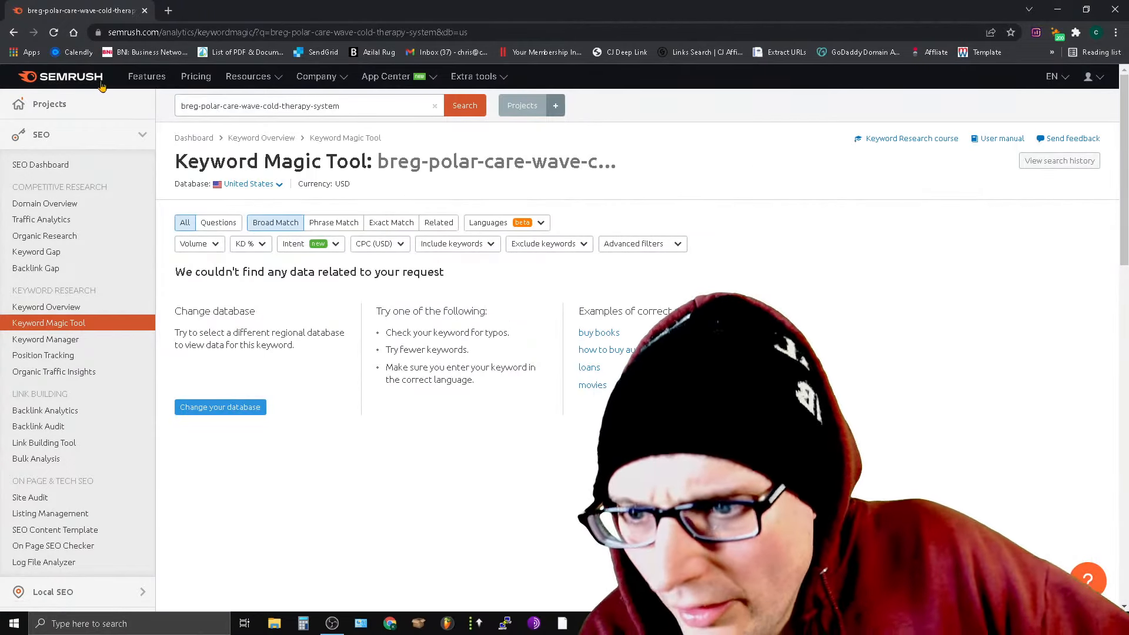
{"action": "left_click_drag", "start_coordinate": [181, 106], "coordinate": [263, 106]}
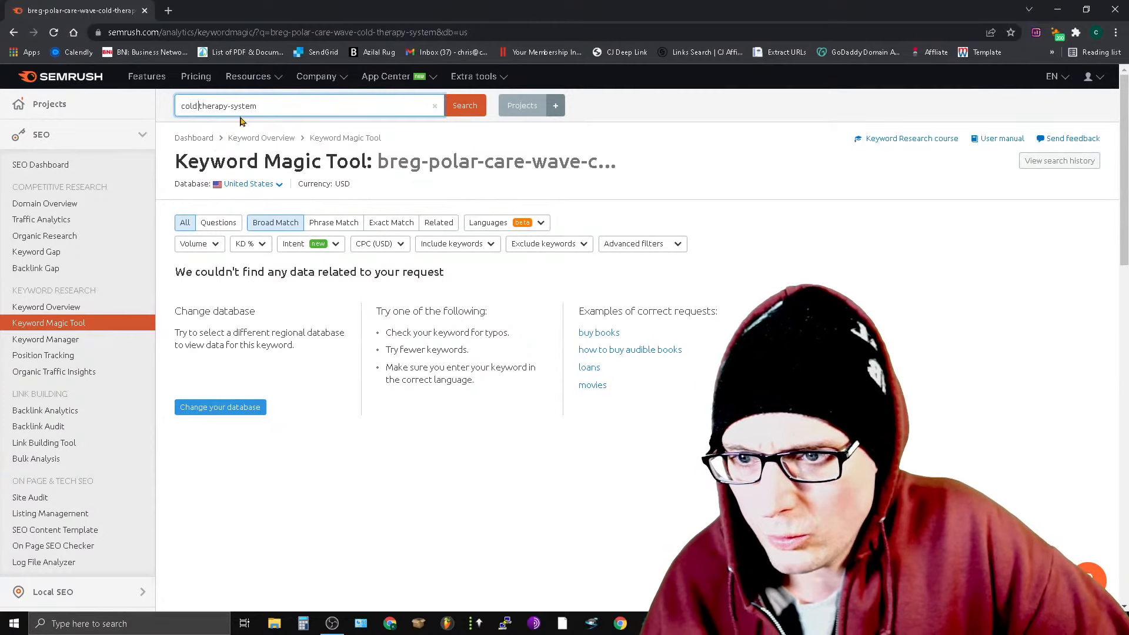
{"action": "key", "text": "BackSpace"}
{"action": "left_click", "coordinate": [464, 106]}
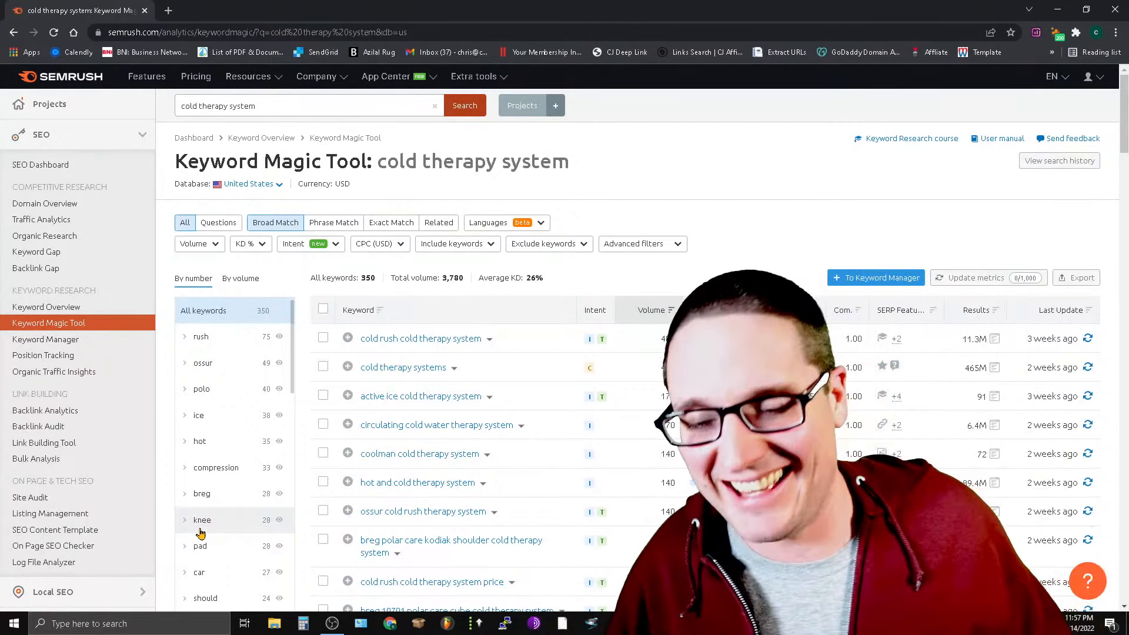
{"action": "scroll", "coordinate": [261, 558], "scroll_direction": "down", "scroll_amount": 3}
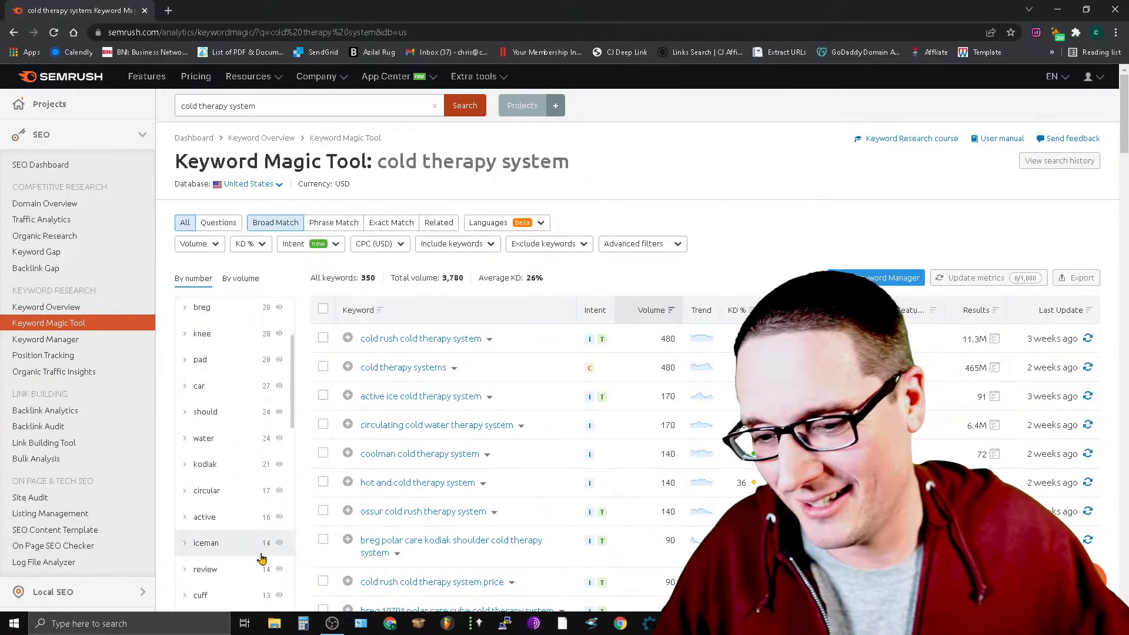
{"action": "scroll", "coordinate": [267, 524], "scroll_direction": "up", "scroll_amount": 3}
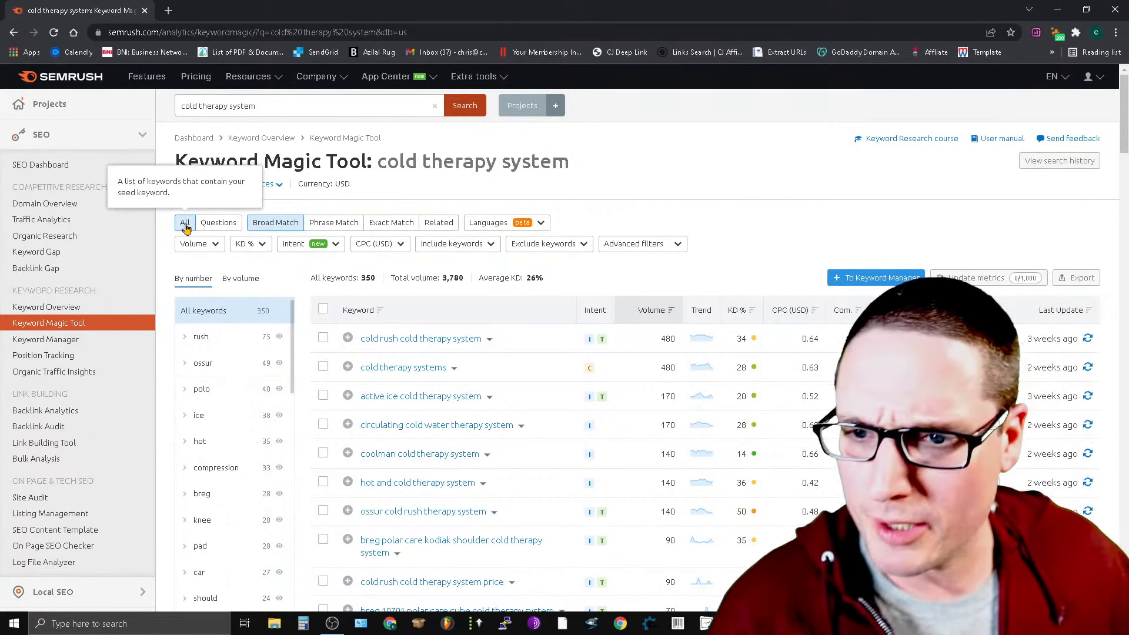
Narrow the keyword search to "breg cold therapy system" and review the keyword groups and suggestions.
{"action": "left_click", "coordinate": [180, 106]}
{"action": "type", "text": "br"}
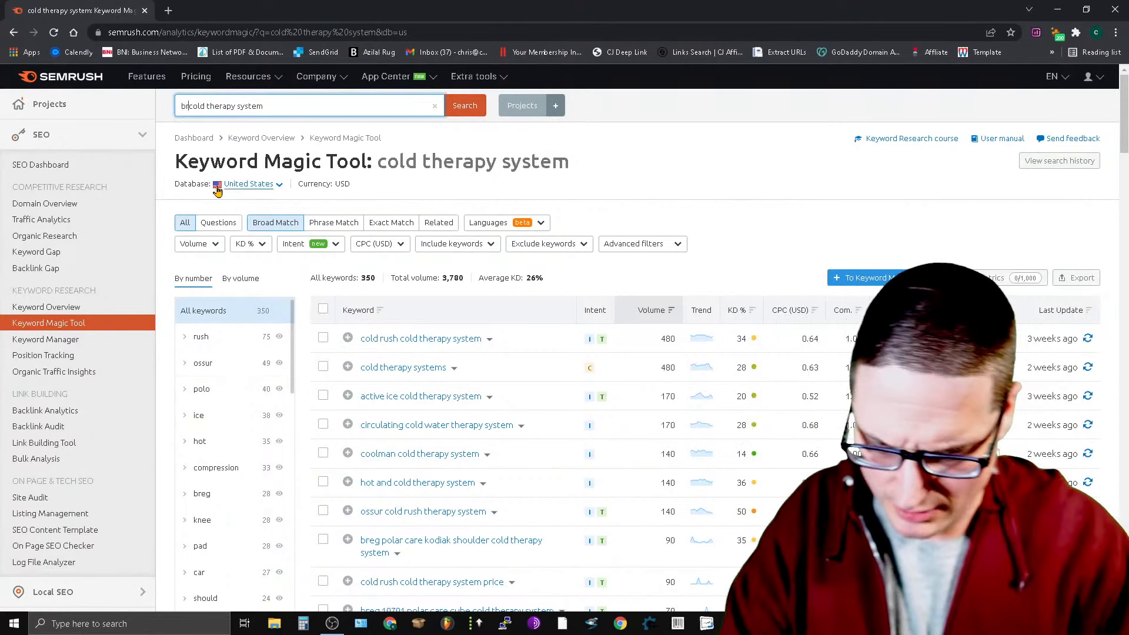
{"action": "type", "text": "eg"}
{"action": "key", "text": "Return"}
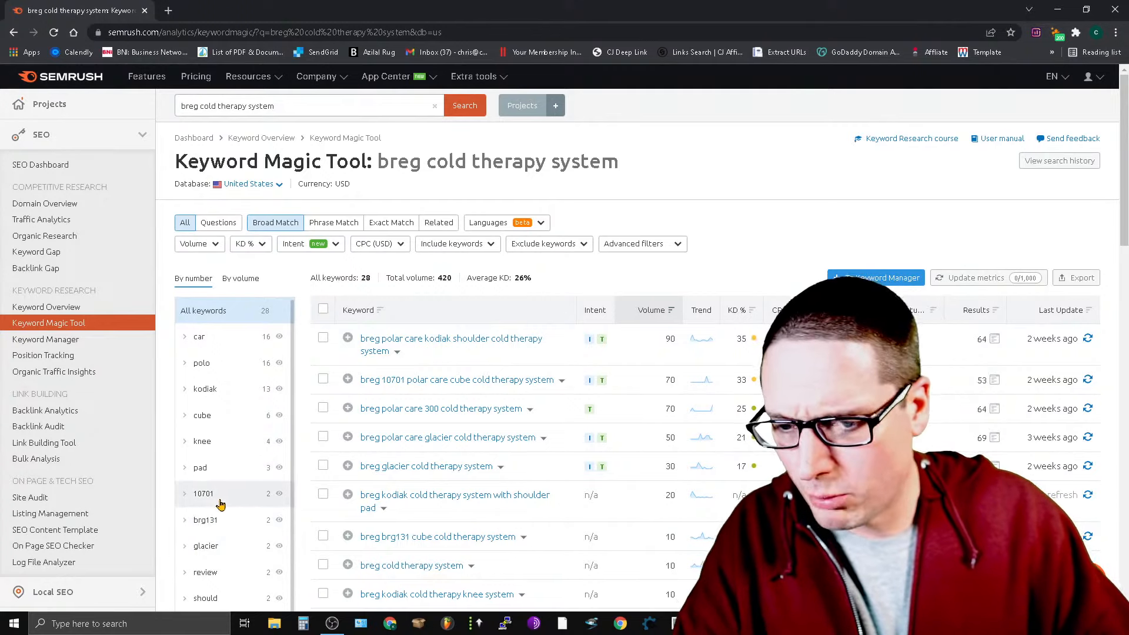
{"action": "scroll", "coordinate": [217, 565], "scroll_direction": "down", "scroll_amount": 3}
{"action": "scroll", "coordinate": [206, 500], "scroll_direction": "up", "scroll_amount": 3}
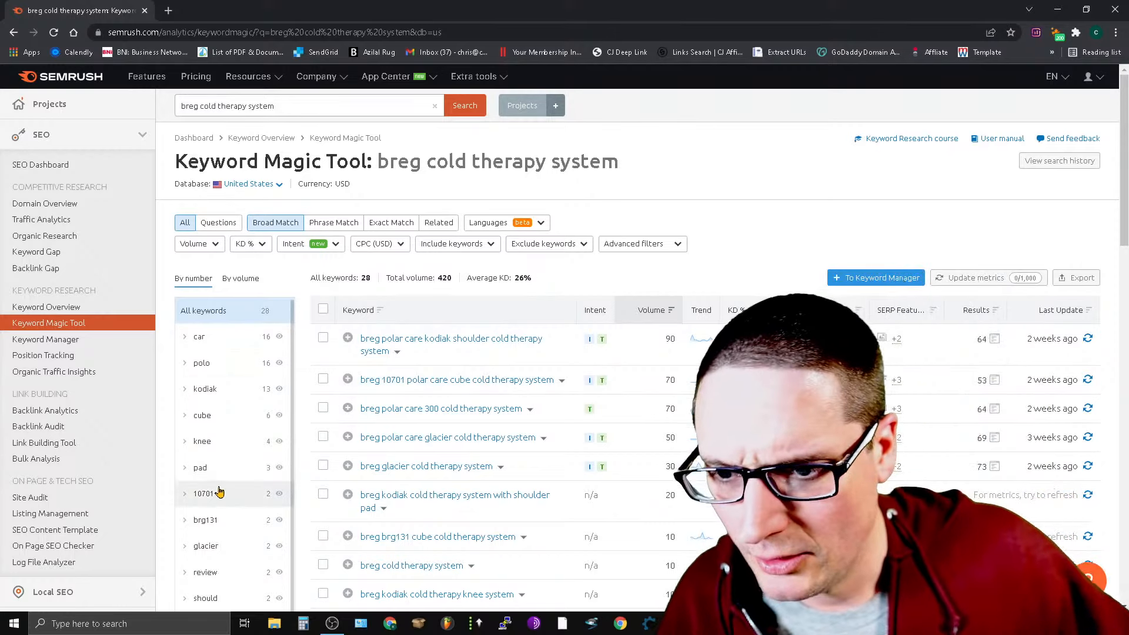
{"action": "scroll", "coordinate": [904, 223], "scroll_direction": "down", "scroll_amount": 3}
{"action": "scroll", "coordinate": [237, 436], "scroll_direction": "down", "scroll_amount": 5}
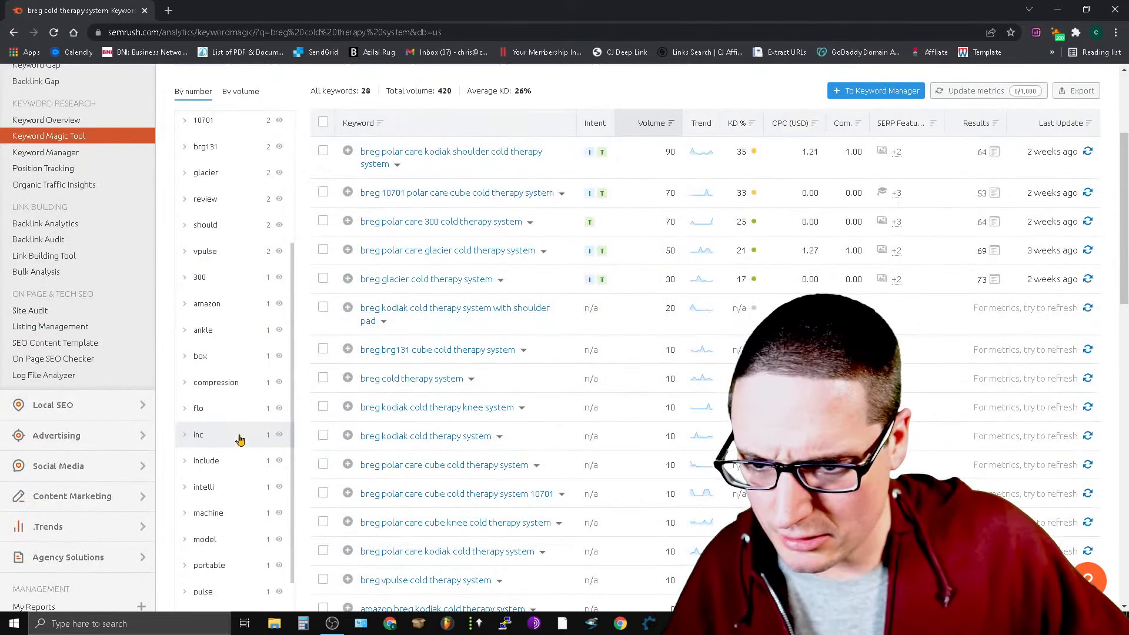
{"action": "scroll", "coordinate": [247, 577], "scroll_direction": "down", "scroll_amount": 3}
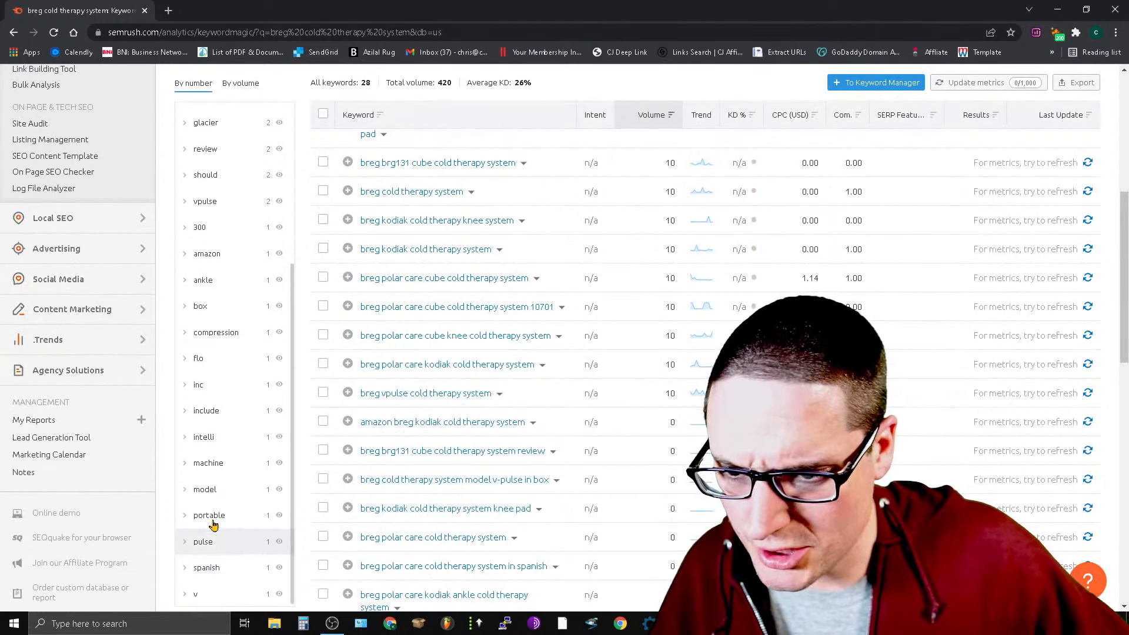
{"action": "scroll", "coordinate": [228, 518], "scroll_direction": "up", "scroll_amount": 4}
{"action": "scroll", "coordinate": [228, 519], "scroll_direction": "up", "scroll_amount": 3}
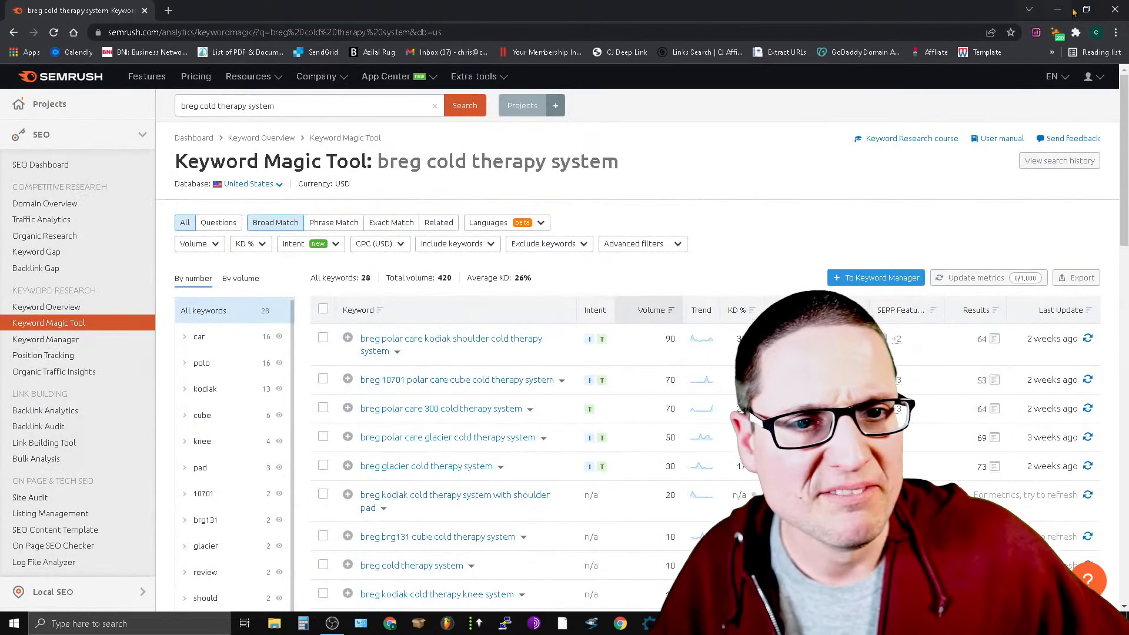
Return to the OrthoBracing product page and inspect its meta overview and heading structure with the SEO Pro extension.
{"action": "left_click", "coordinate": [1045, 12]}
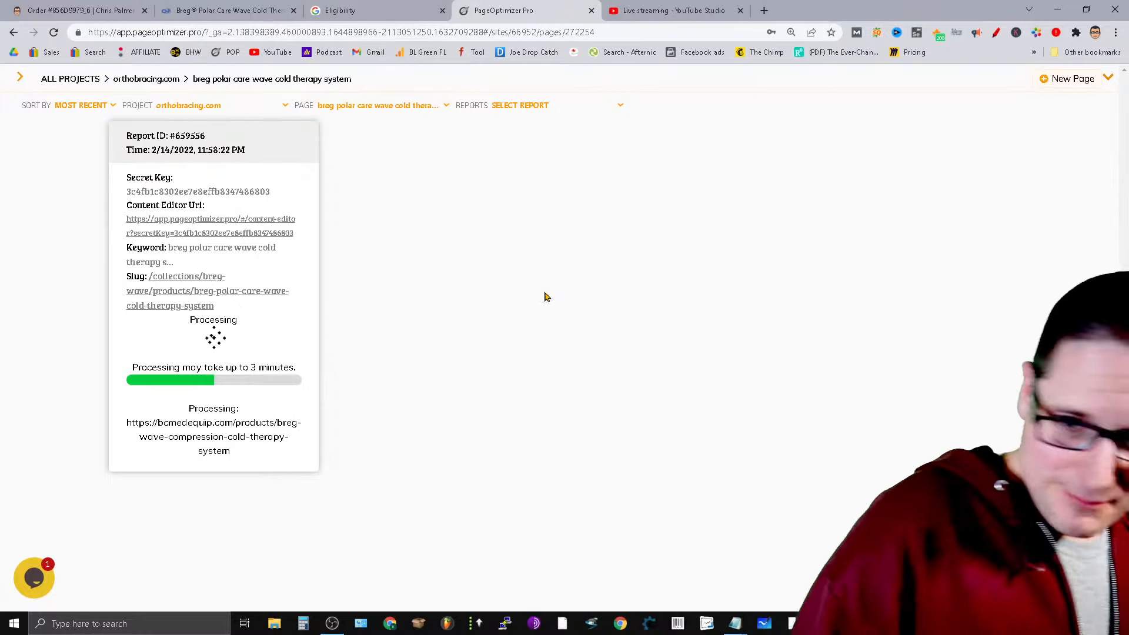
{"action": "left_click", "coordinate": [187, 8]}
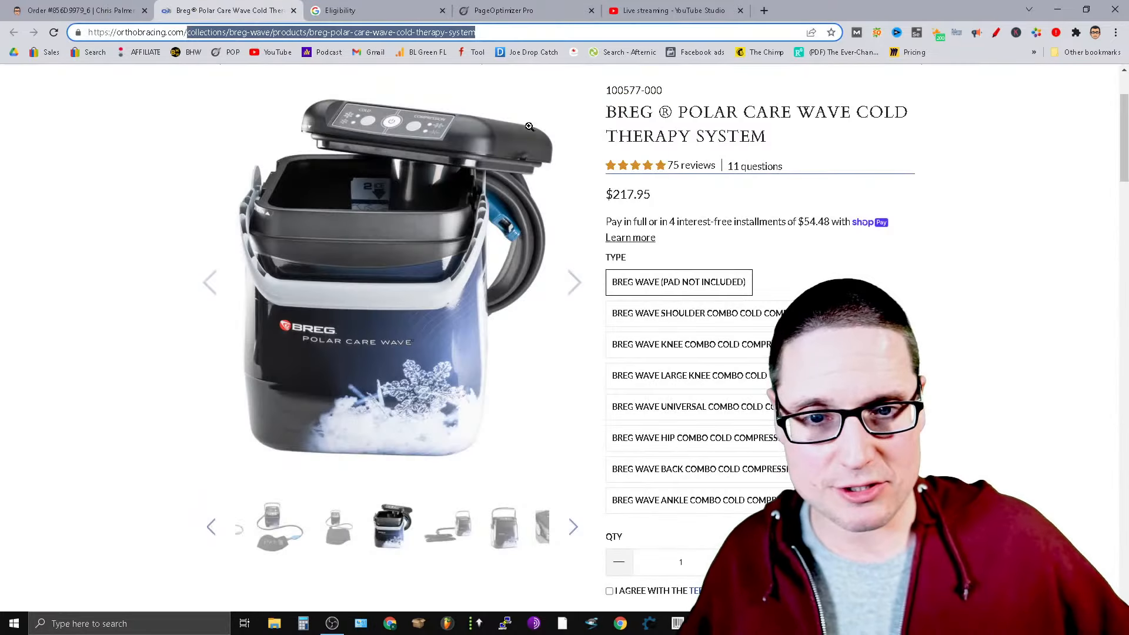
{"action": "left_click_drag", "start_coordinate": [1128, 150], "coordinate": [1122, 112]}
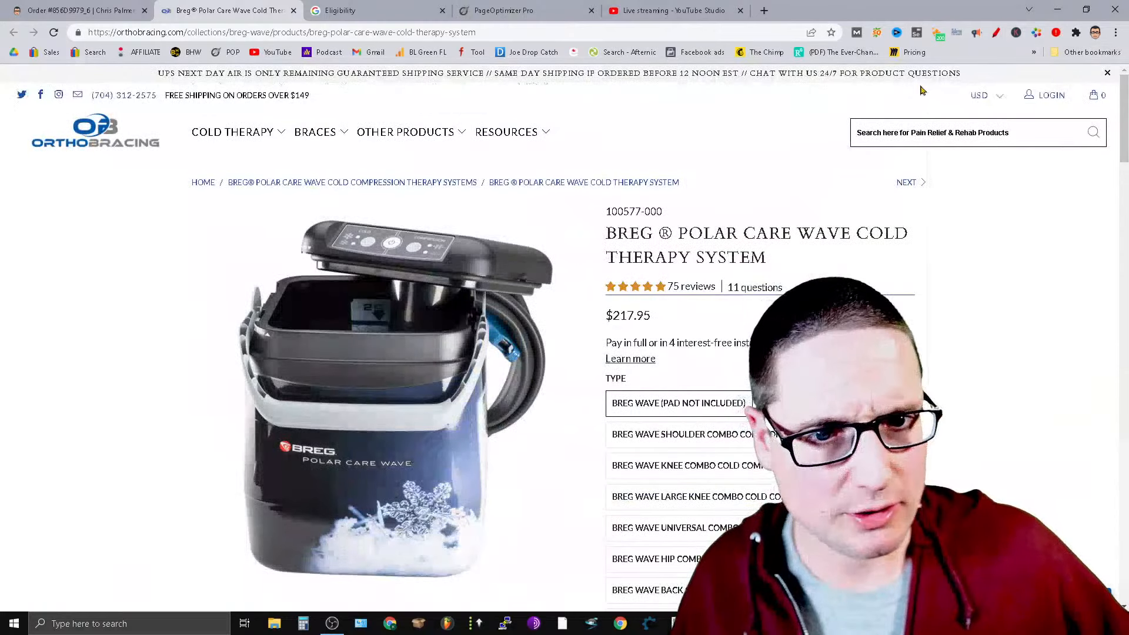
{"action": "left_click", "coordinate": [938, 33]}
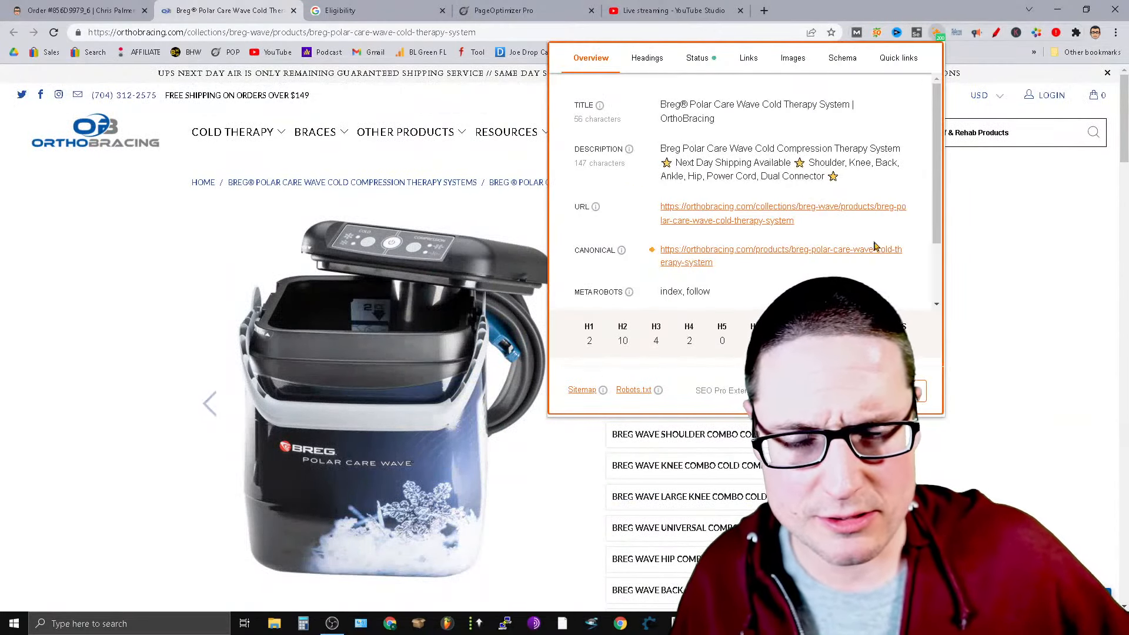
{"action": "left_click", "coordinate": [646, 58]}
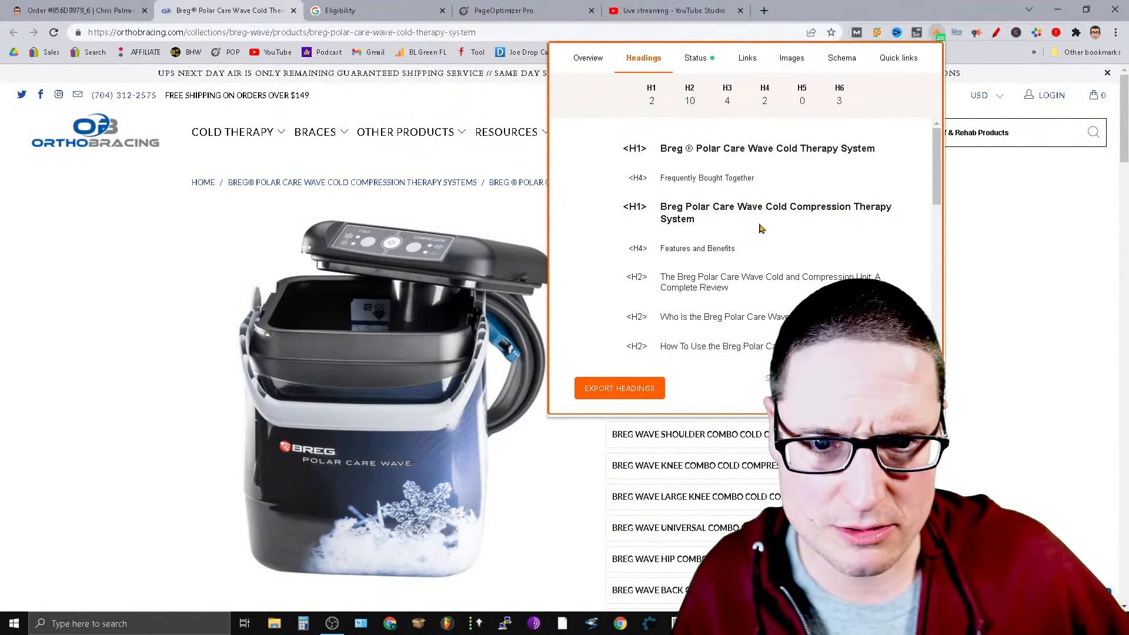
{"action": "left_click_drag", "start_coordinate": [936, 160], "coordinate": [951, 123]}
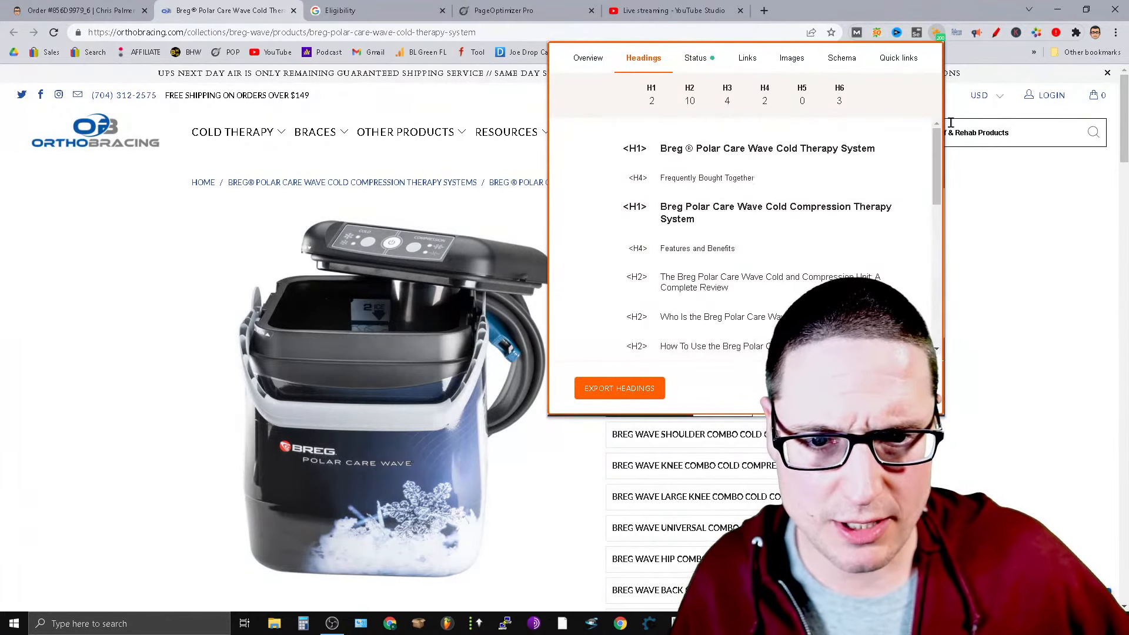
{"action": "left_click", "coordinate": [1030, 351]}
Check the product page's keyword density with SEOquake and close the report.
{"action": "left_click", "coordinate": [878, 34]}
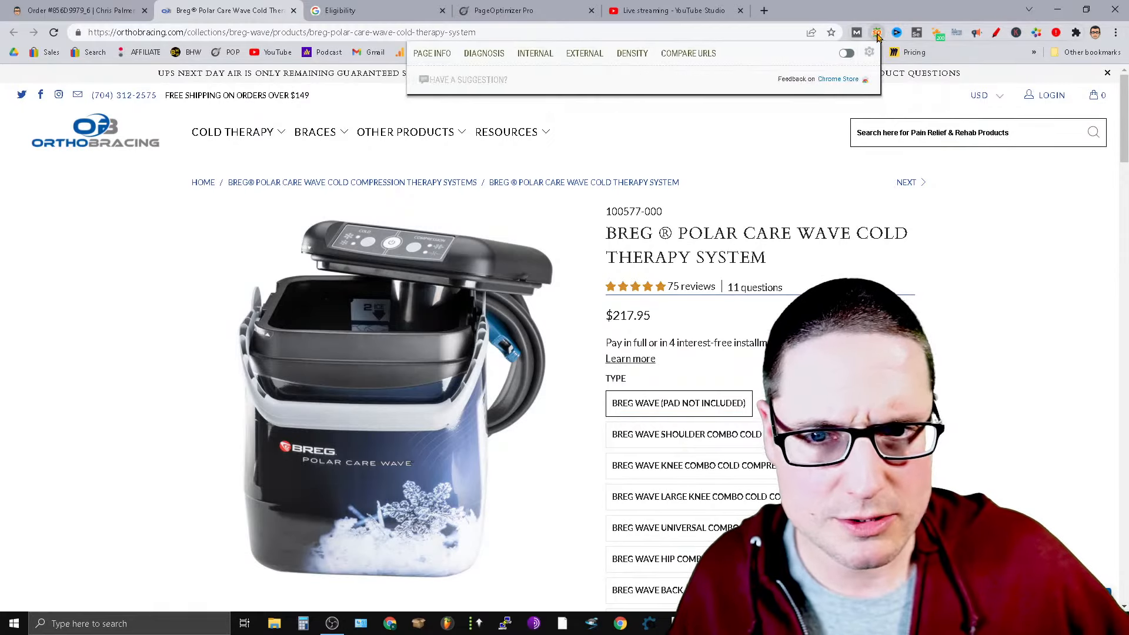
{"action": "left_click", "coordinate": [655, 57]}
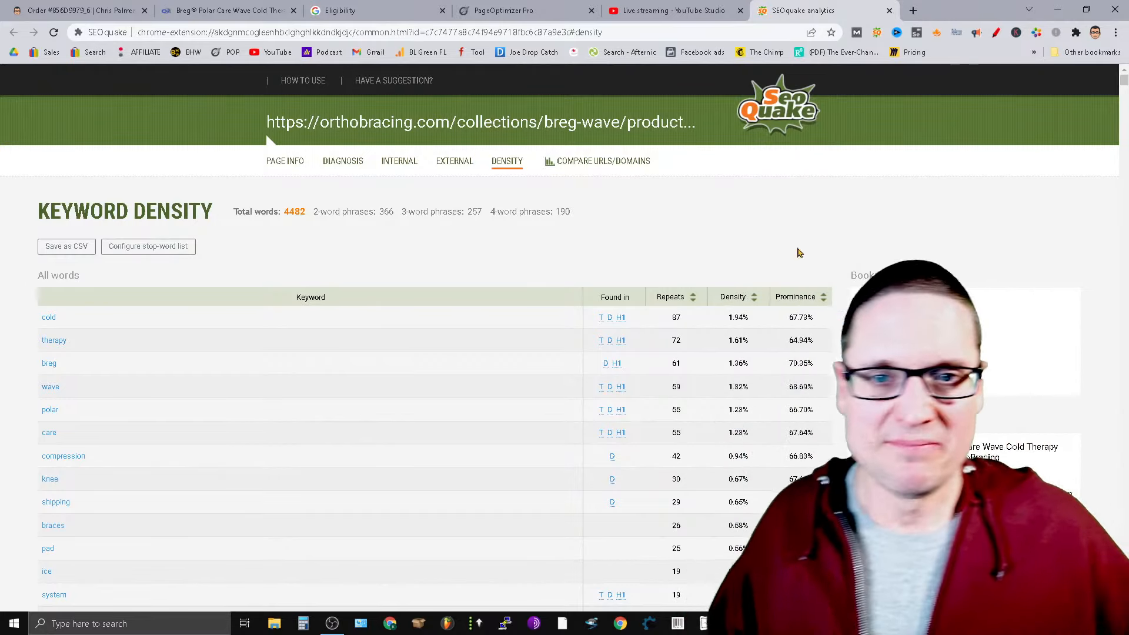
{"action": "left_click", "coordinate": [889, 11]}
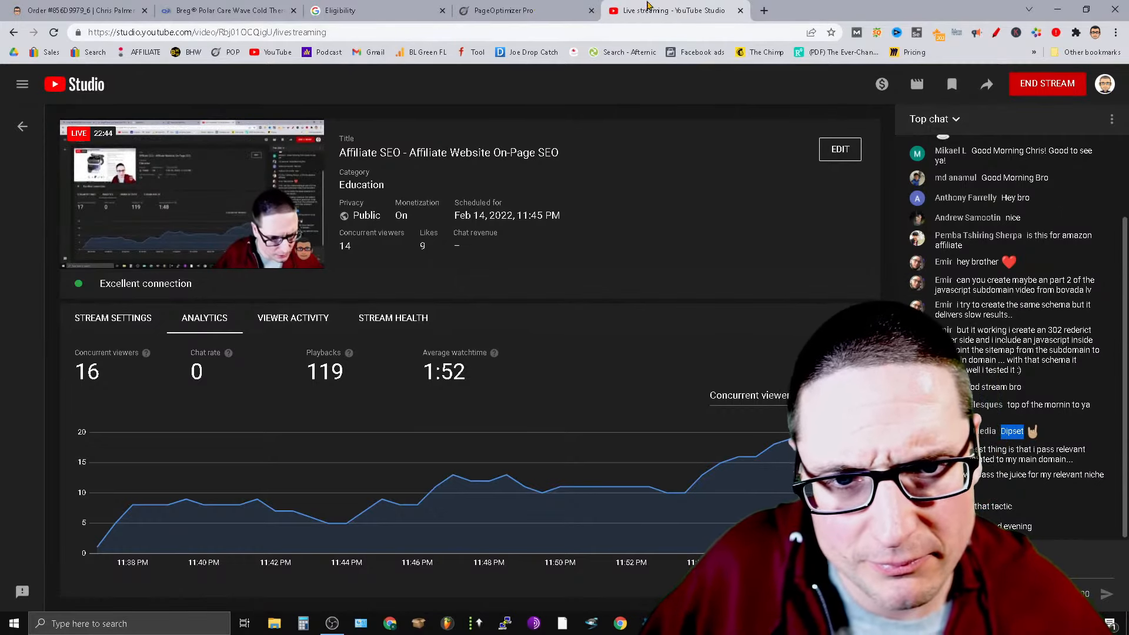
{"action": "left_click", "coordinate": [762, 10]}
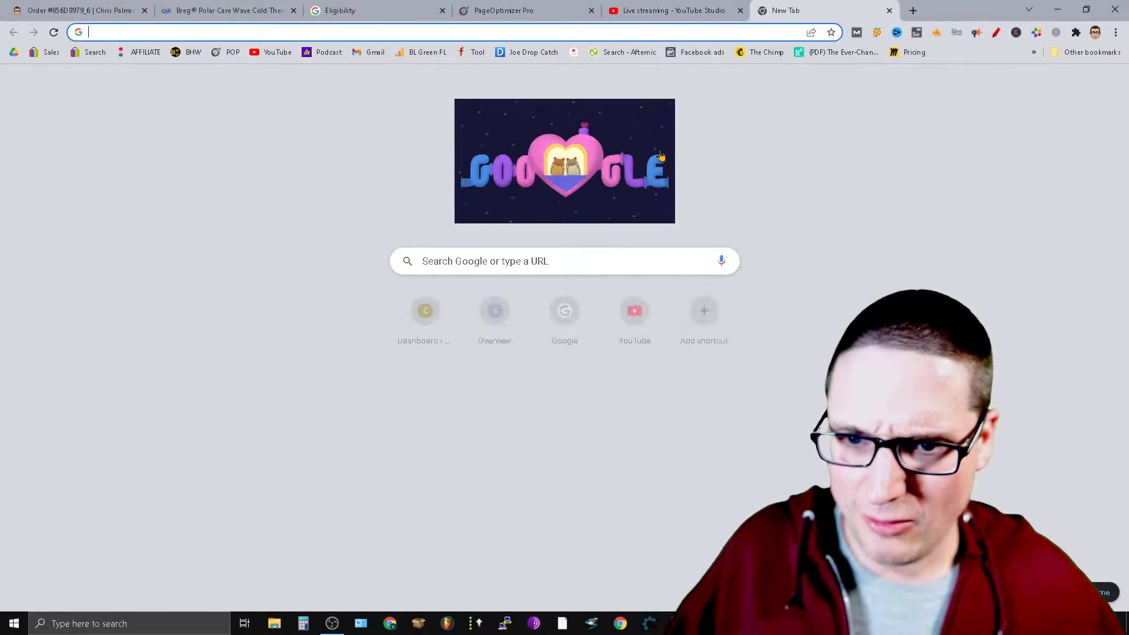
{"action": "left_click", "coordinate": [273, 52]}
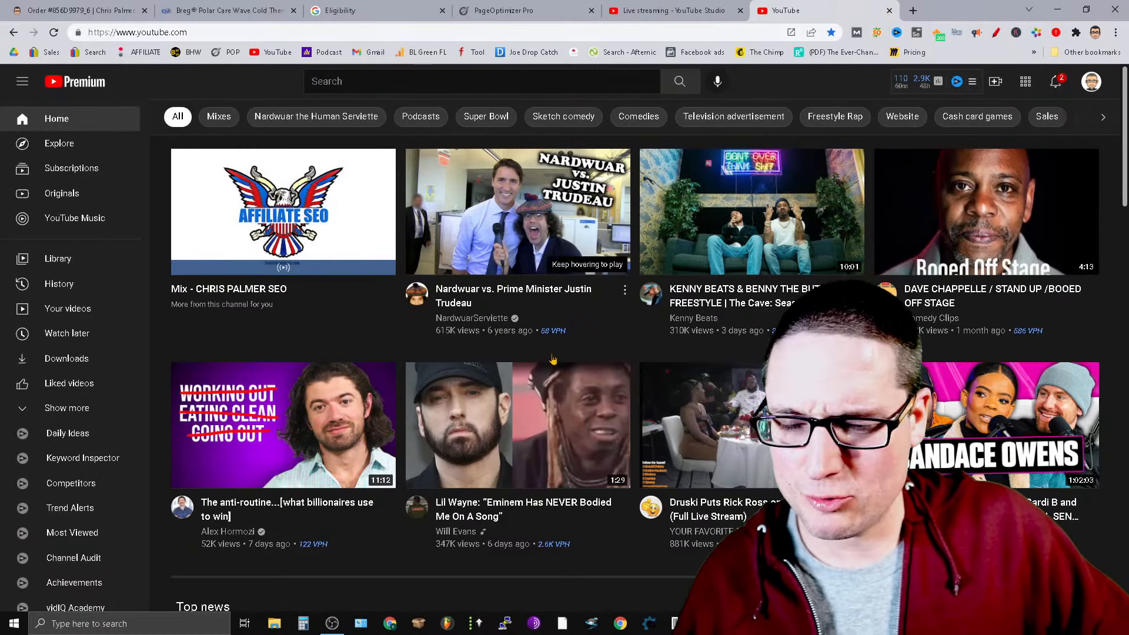
{"action": "left_click", "coordinate": [889, 11]}
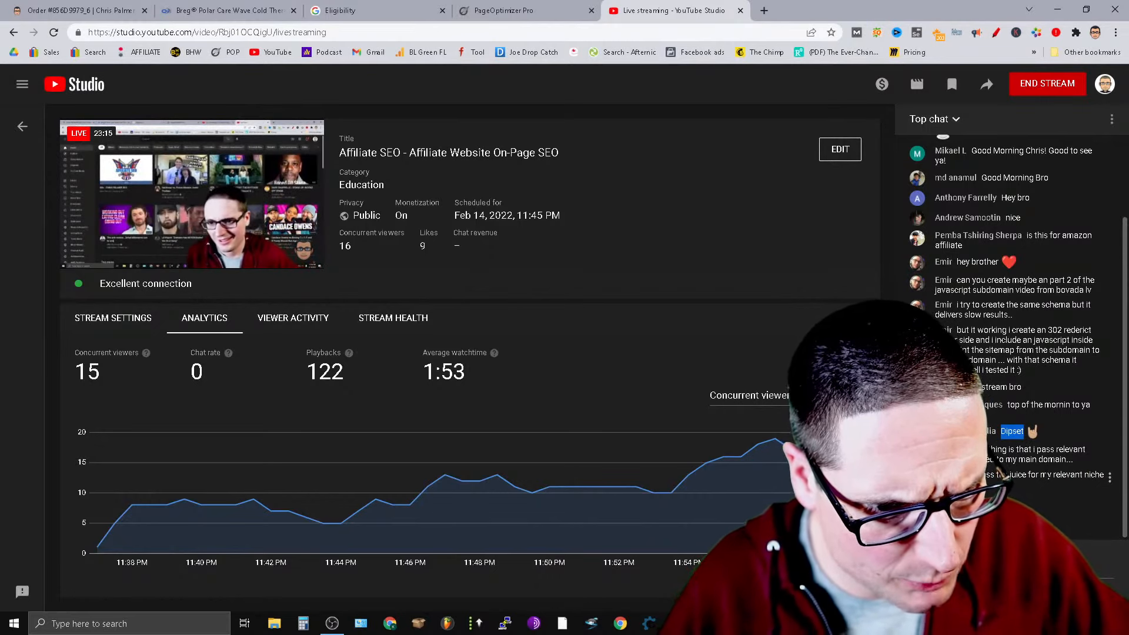
Read the latest live chat messages in YouTube Studio and return to the OrthoBracing product page.
{"action": "left_click_drag", "start_coordinate": [1078, 462], "coordinate": [963, 451]}
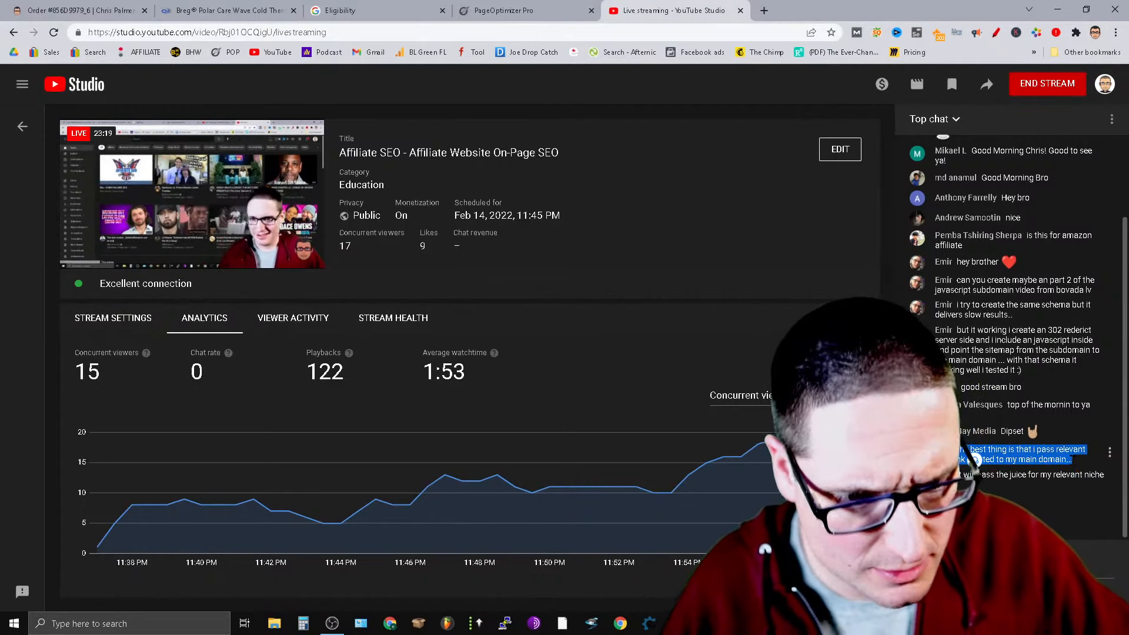
{"action": "left_click", "coordinate": [1062, 474]}
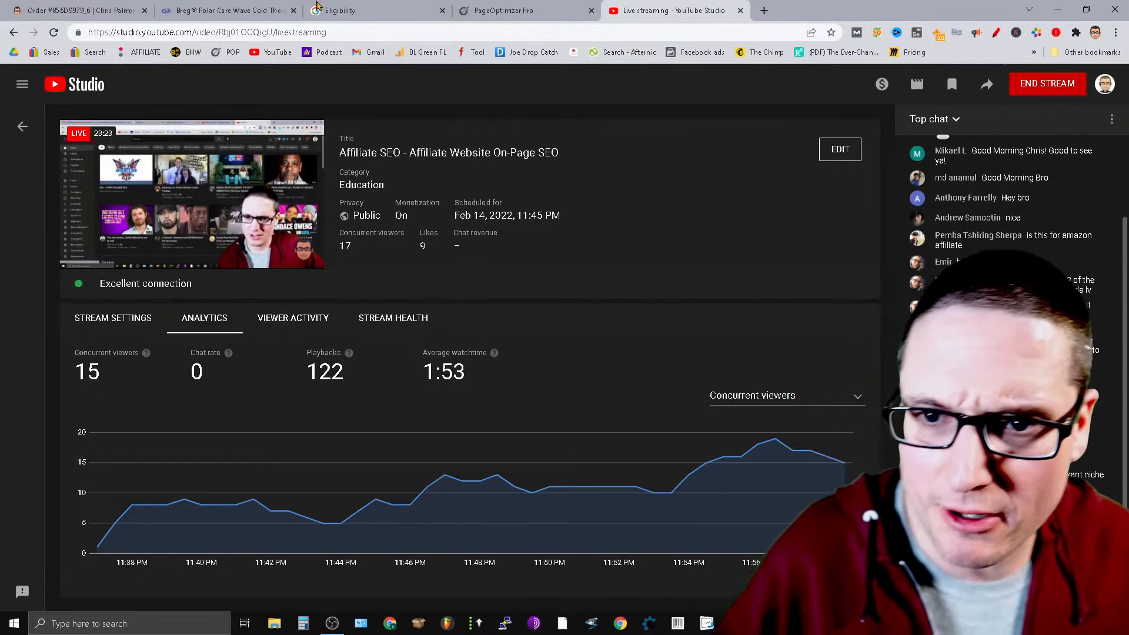
{"action": "left_click", "coordinate": [217, 7]}
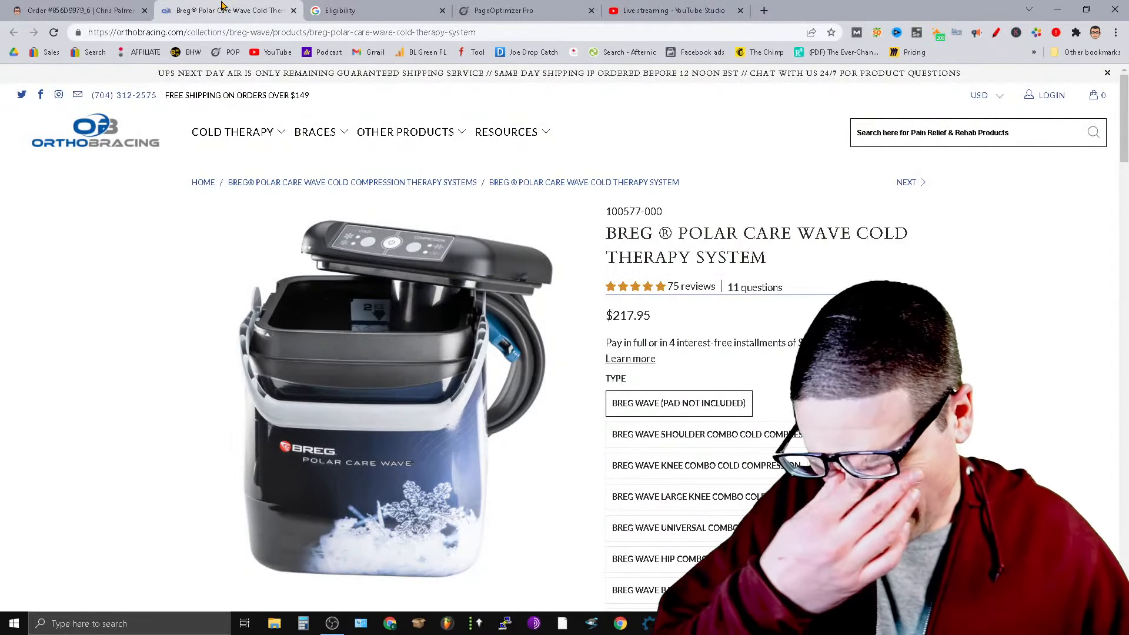
Open the PageOptimizer Pro report for "breg polar care wave cold therapy system" and switch it to the Custom view.
{"action": "left_click", "coordinate": [512, 11]}
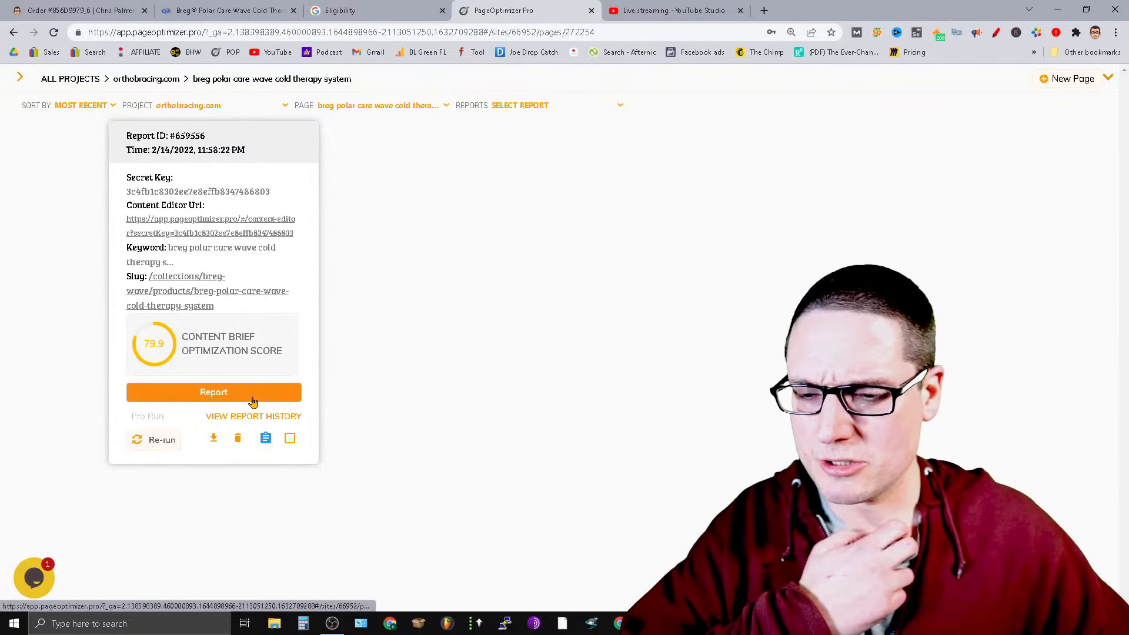
{"action": "left_click", "coordinate": [252, 401]}
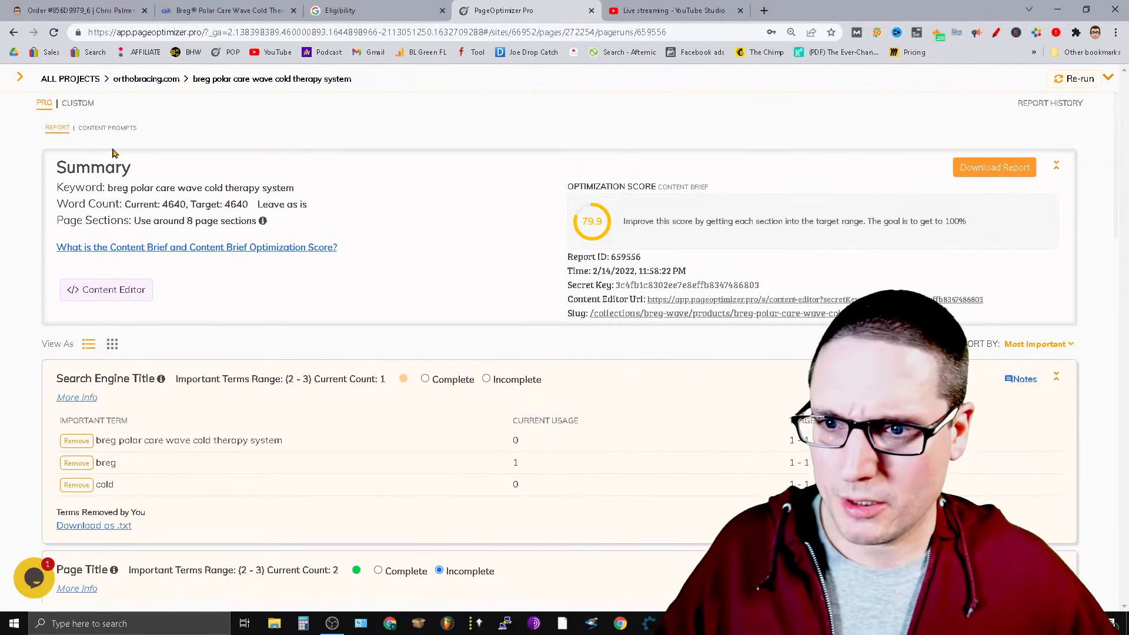
{"action": "left_click", "coordinate": [84, 104]}
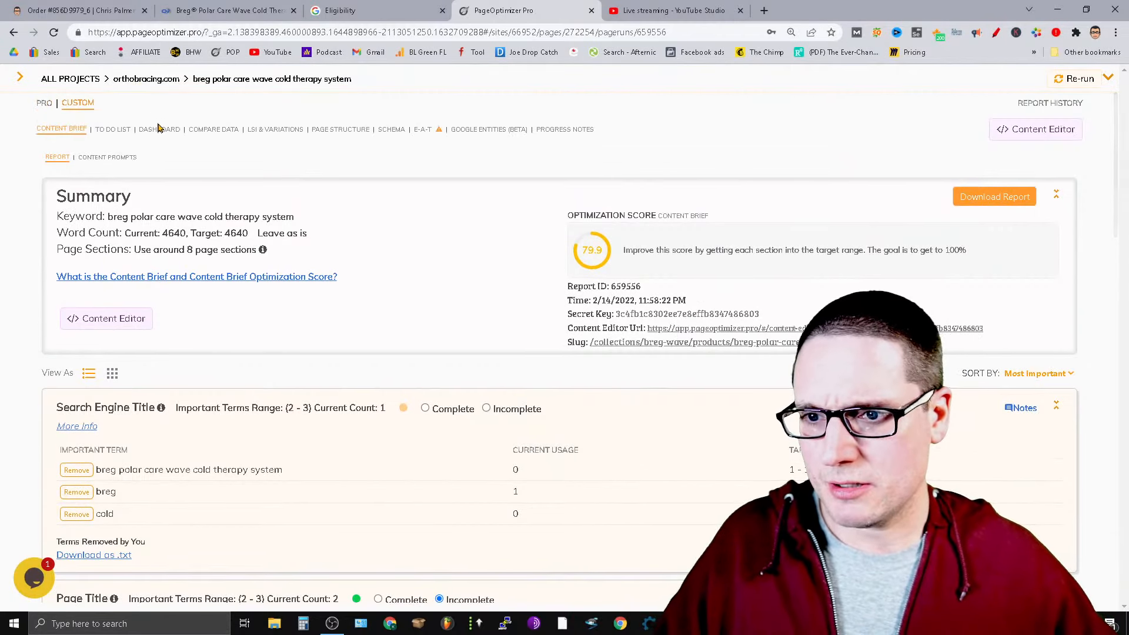
Review the report's To Do List and highlight the exact-keyword recommendation for the Meta Title.
{"action": "left_click", "coordinate": [113, 129]}
{"action": "scroll", "coordinate": [728, 437], "scroll_direction": "down", "scroll_amount": 7}
{"action": "scroll", "coordinate": [728, 437], "scroll_direction": "up", "scroll_amount": 5}
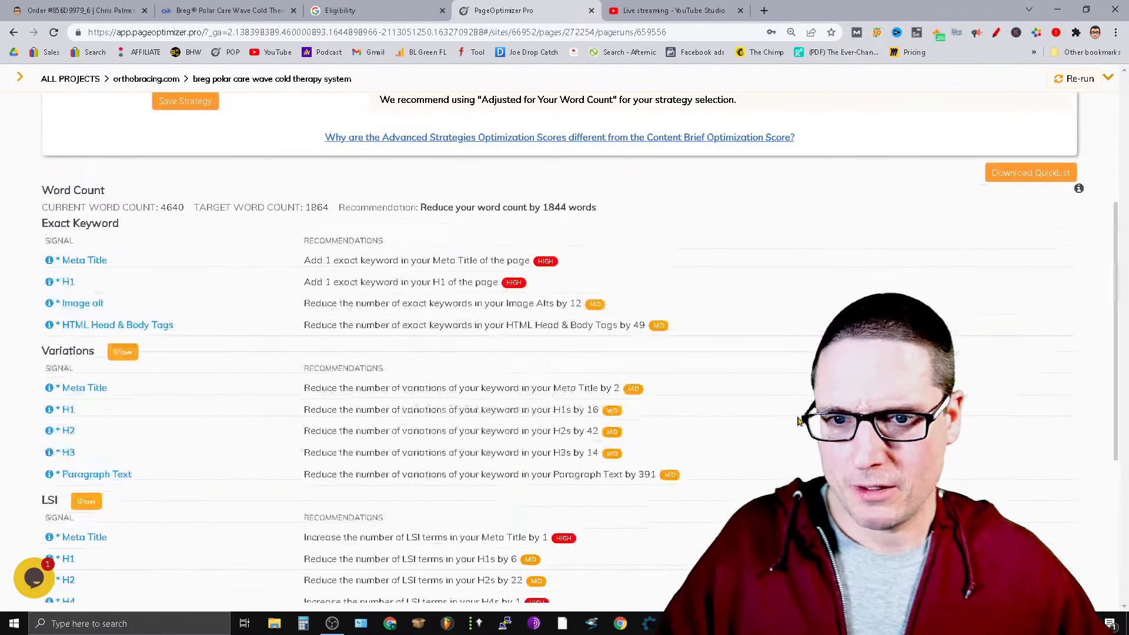
{"action": "scroll", "coordinate": [353, 353], "scroll_direction": "down", "scroll_amount": 1}
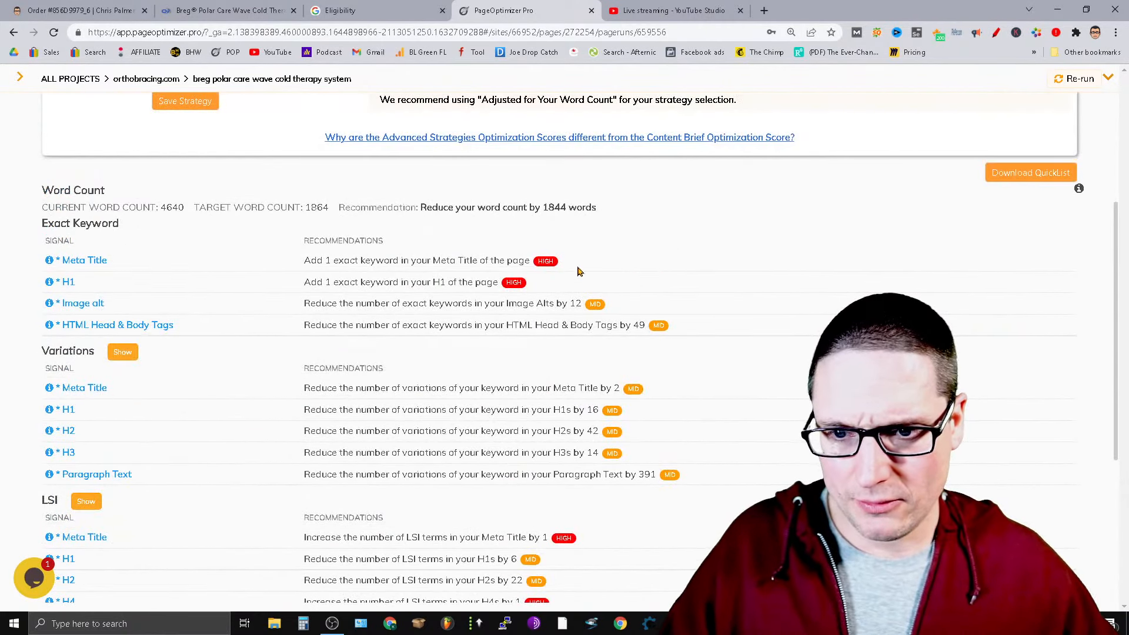
{"action": "left_click_drag", "start_coordinate": [531, 261], "coordinate": [304, 259]}
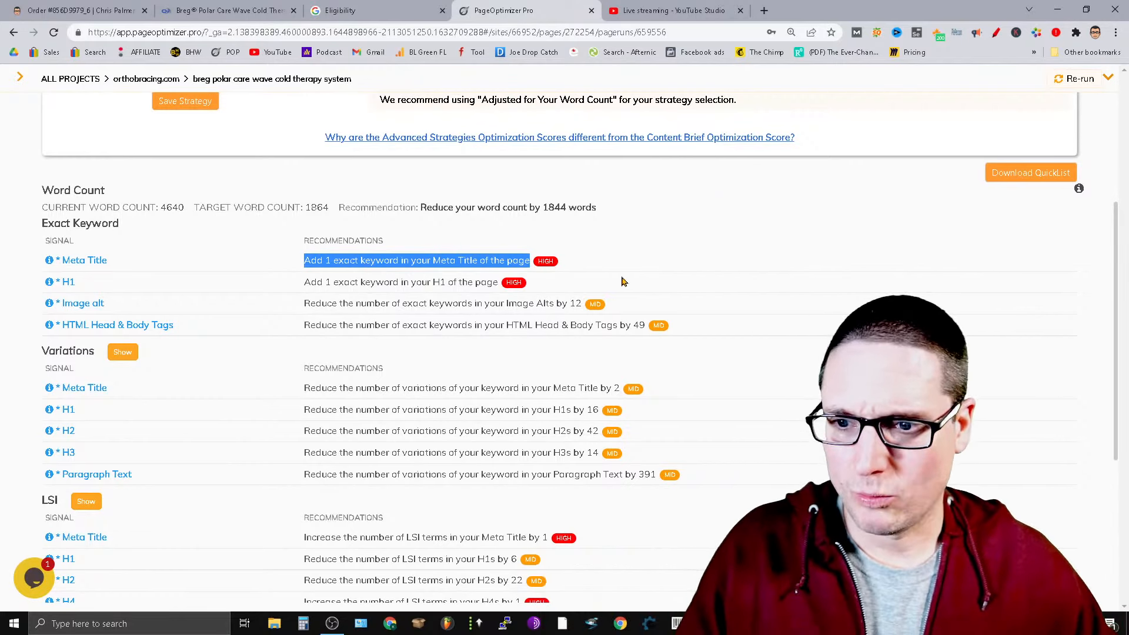
Check the product page's title and H1 headings with the SEO Pro extension.
{"action": "left_click", "coordinate": [223, 10]}
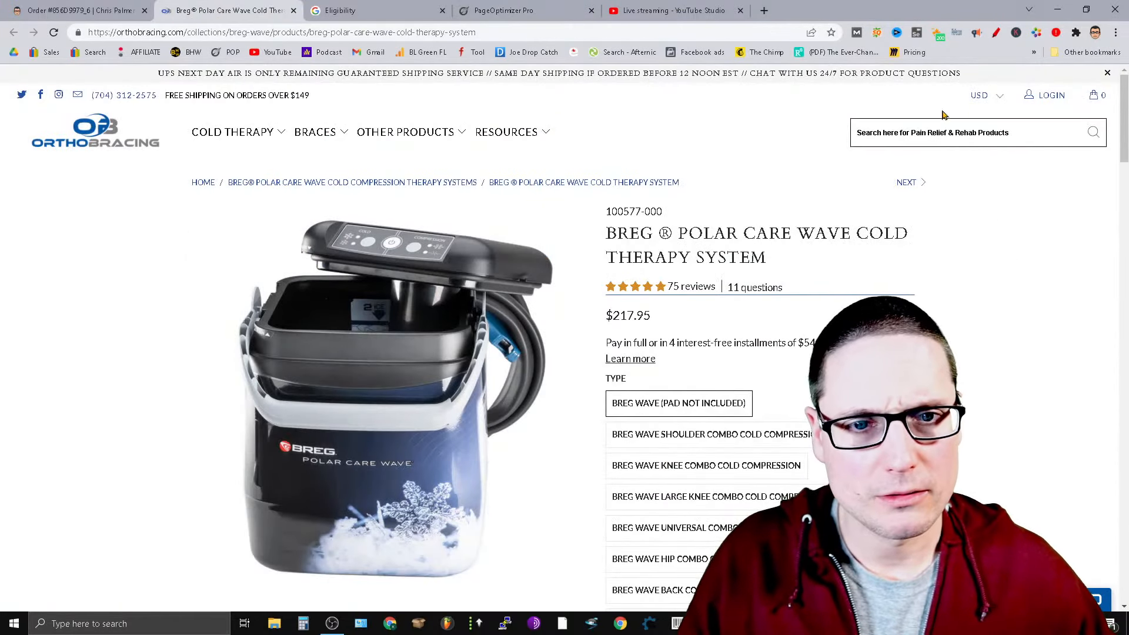
{"action": "left_click", "coordinate": [937, 32]}
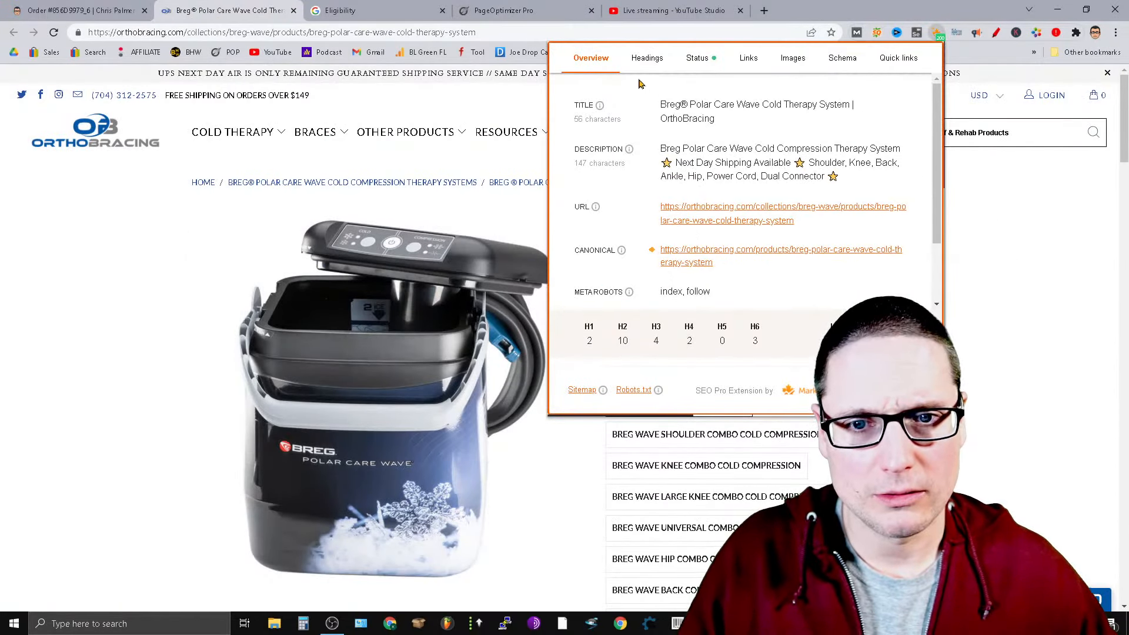
{"action": "left_click", "coordinate": [647, 58]}
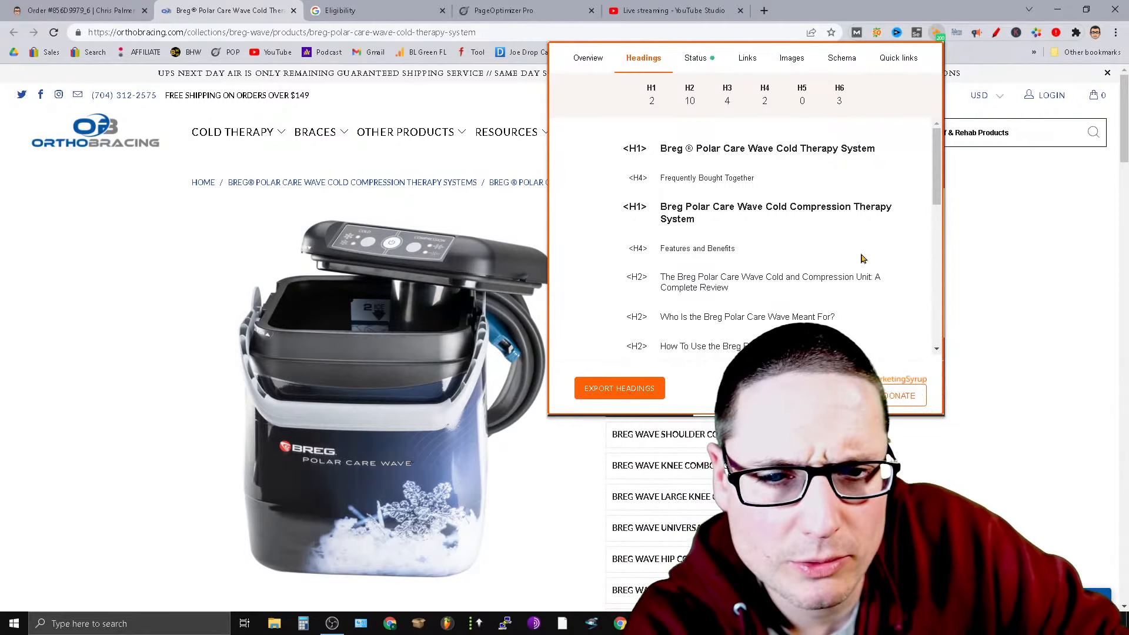
{"action": "triple_click", "coordinate": [694, 224]}
{"action": "left_click", "coordinate": [712, 230]}
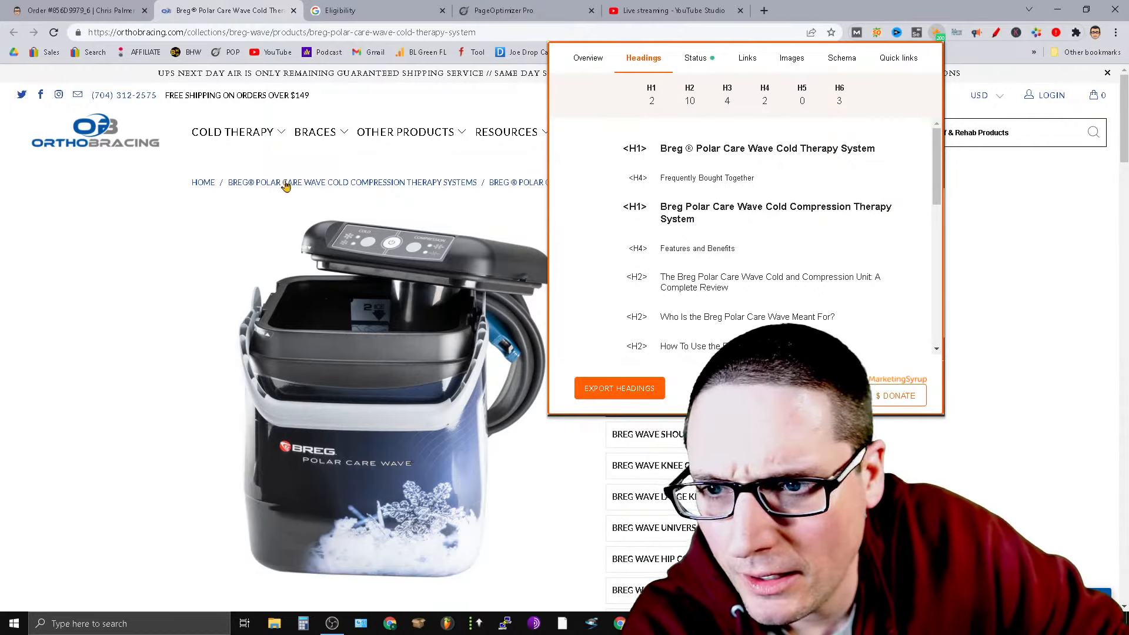
Go back to the PageOptimizer Pro To Do List and copy the report's URL.
{"action": "left_click", "coordinate": [536, 8]}
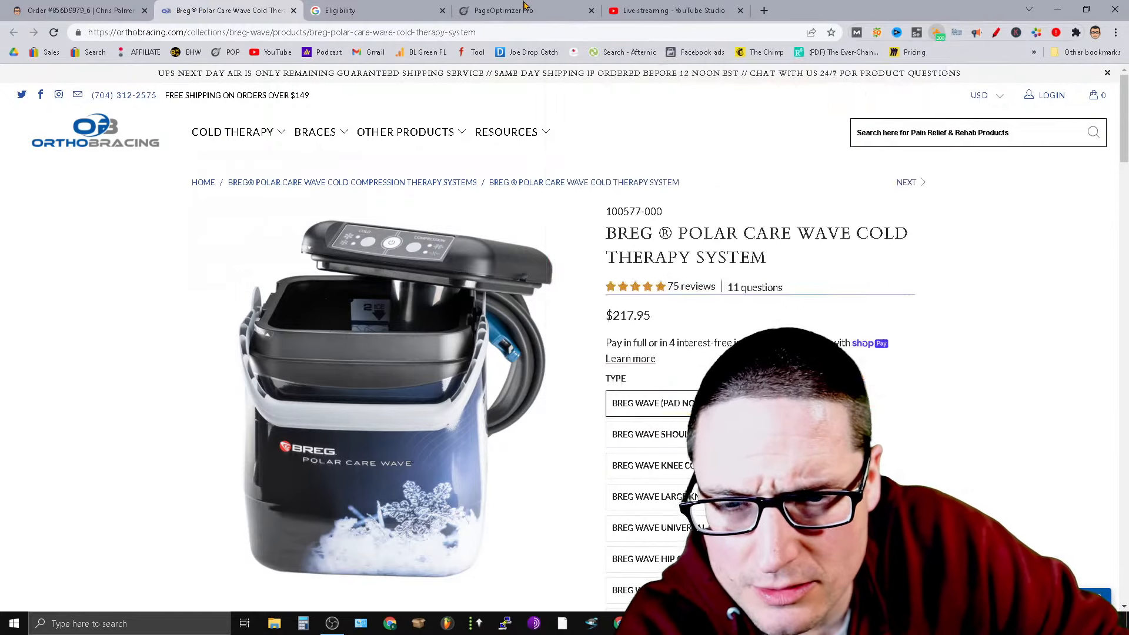
{"action": "scroll", "coordinate": [948, 491], "scroll_direction": "up", "scroll_amount": 4}
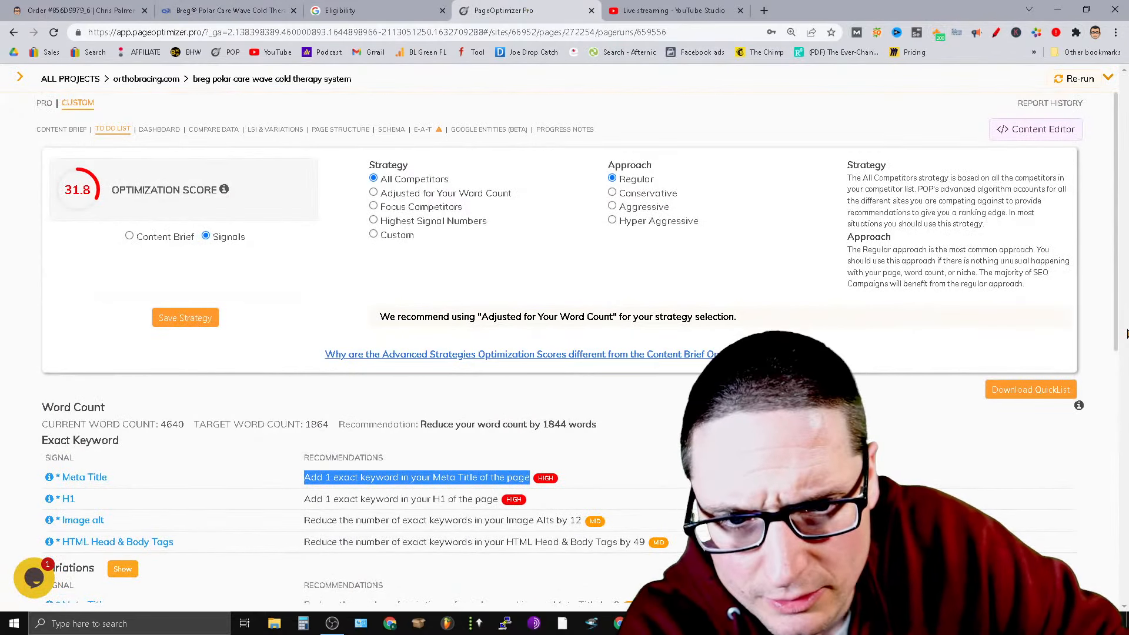
{"action": "right_click", "coordinate": [1011, 125]}
{"action": "left_click", "coordinate": [805, 114]}
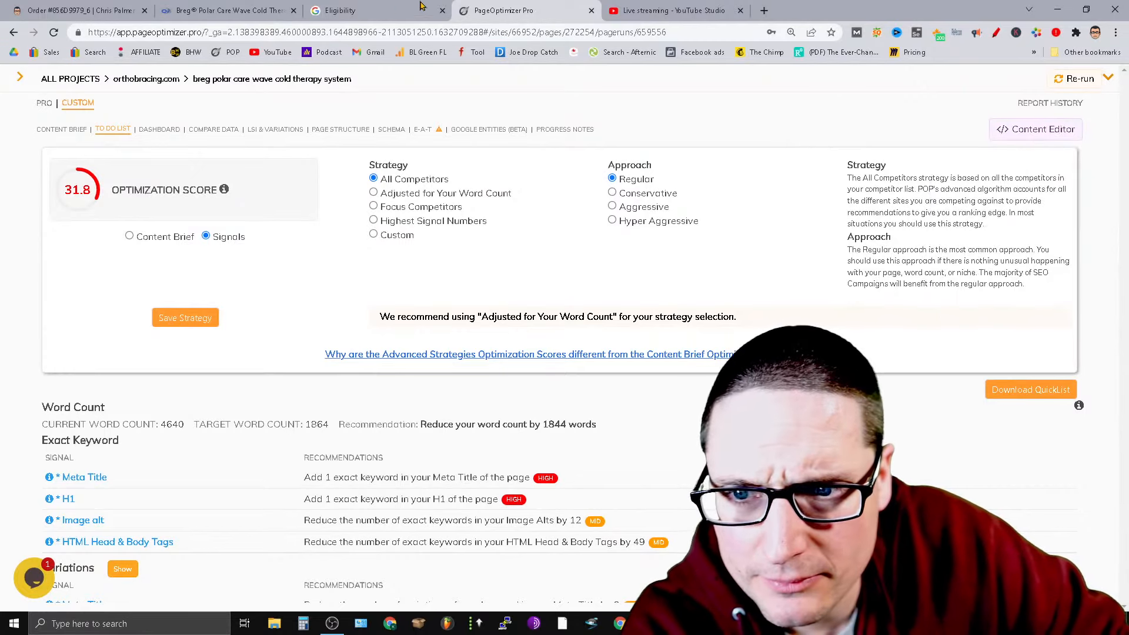
{"action": "left_click", "coordinate": [332, 32]}
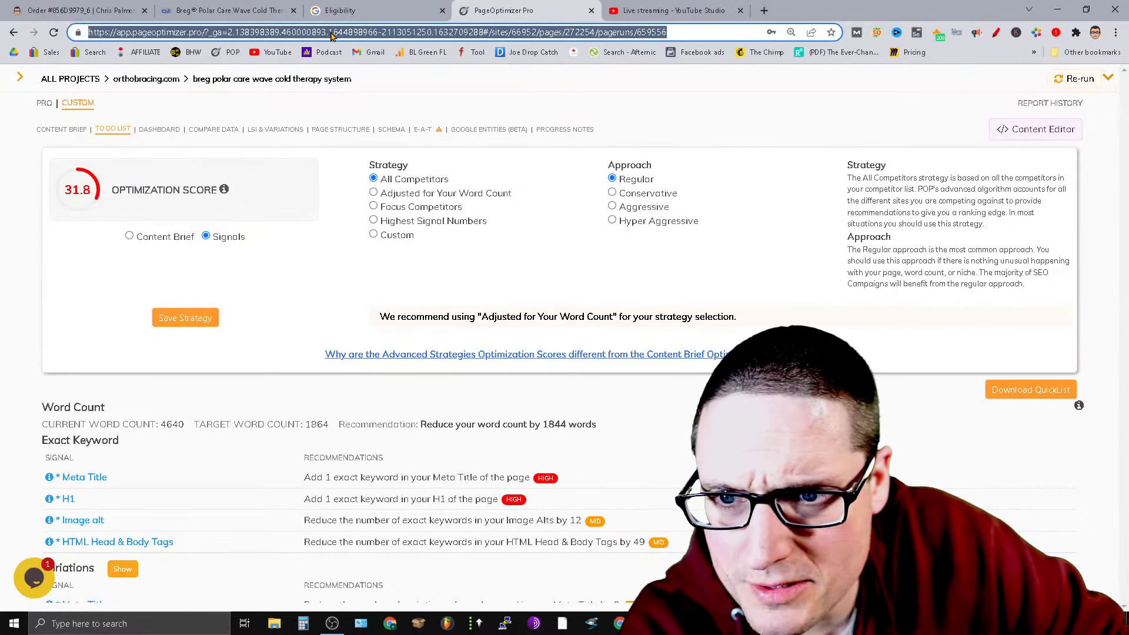
{"action": "right_click", "coordinate": [332, 33]}
{"action": "left_click", "coordinate": [398, 94]}
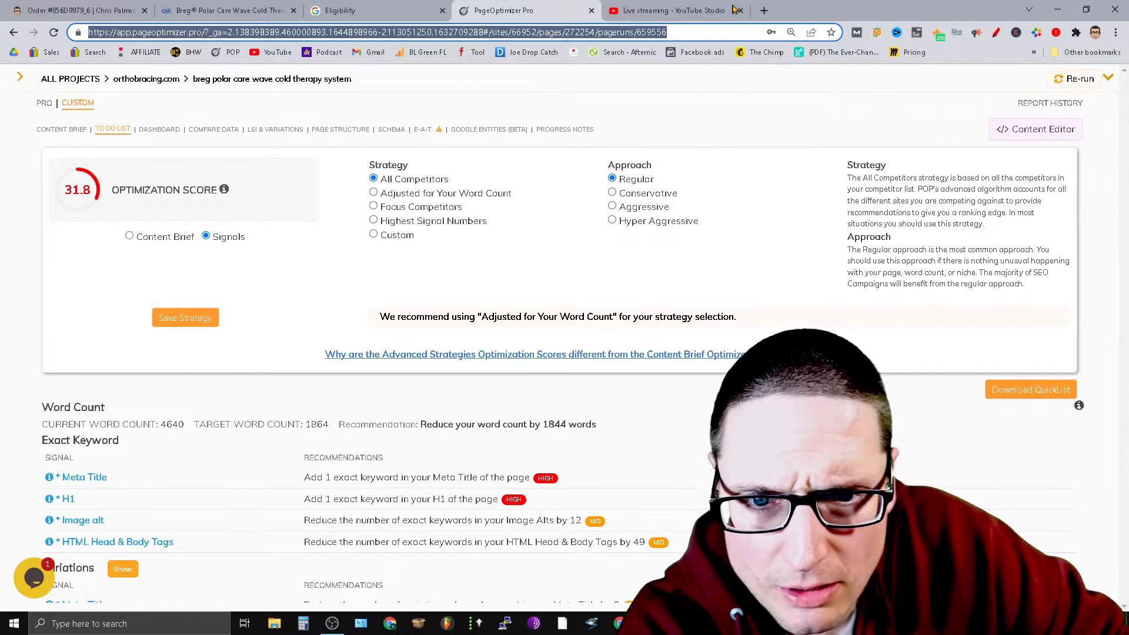
Load the copied URL in a new browser tab, go to the orthobracing.com page's report run and open its Content Editor link.
{"action": "left_click", "coordinate": [764, 11]}
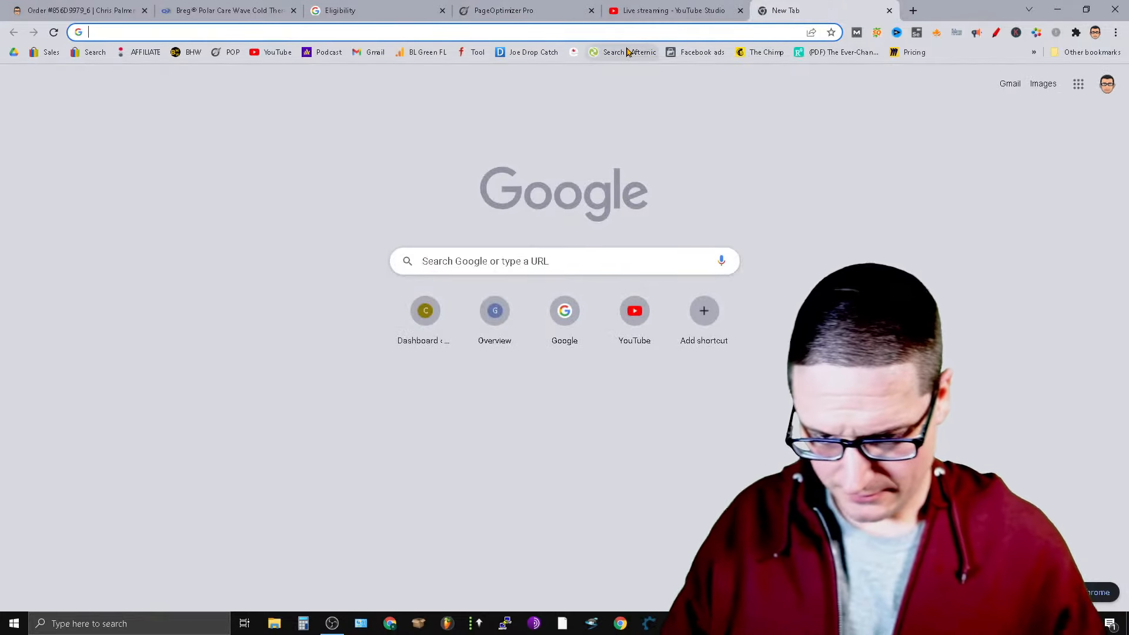
{"action": "key", "text": "ctrl+v"}
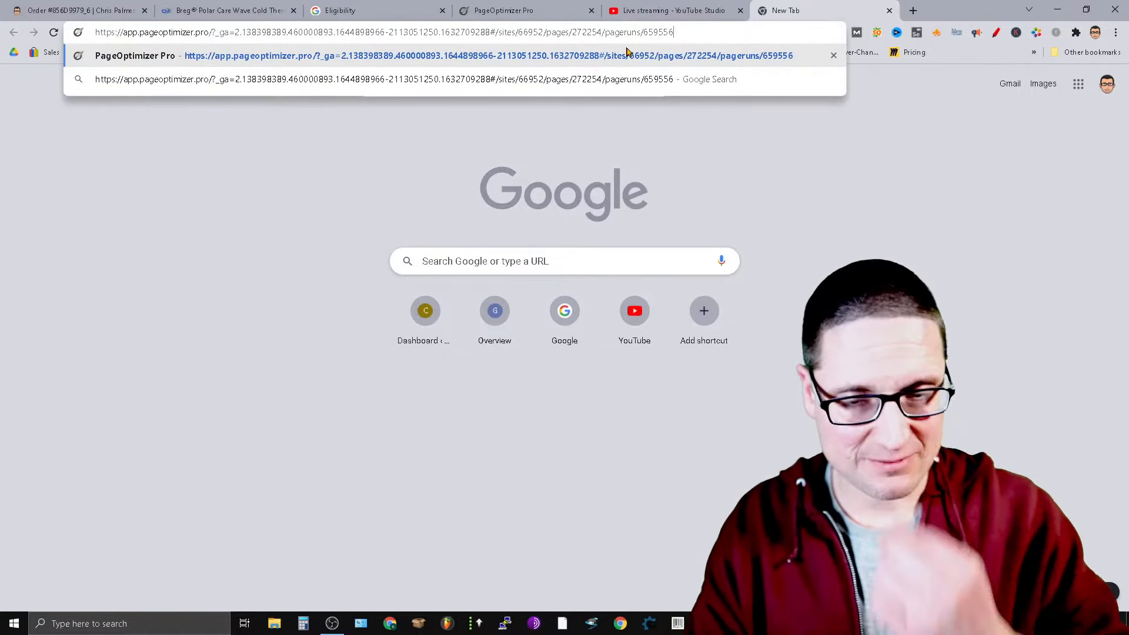
{"action": "key", "text": "Return"}
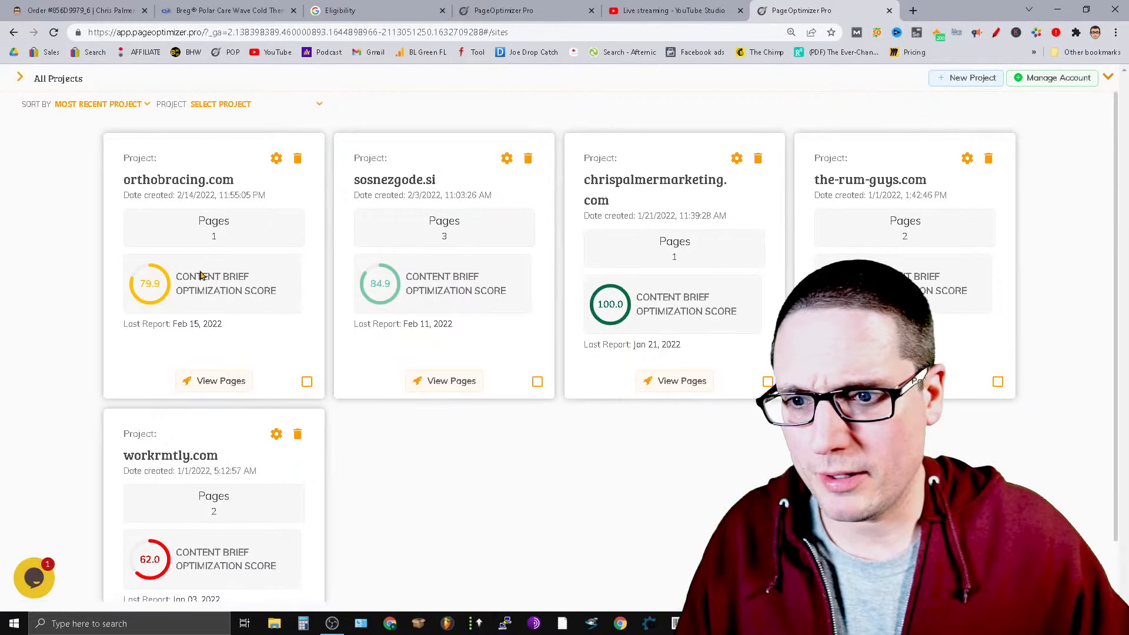
{"action": "left_click", "coordinate": [208, 382]}
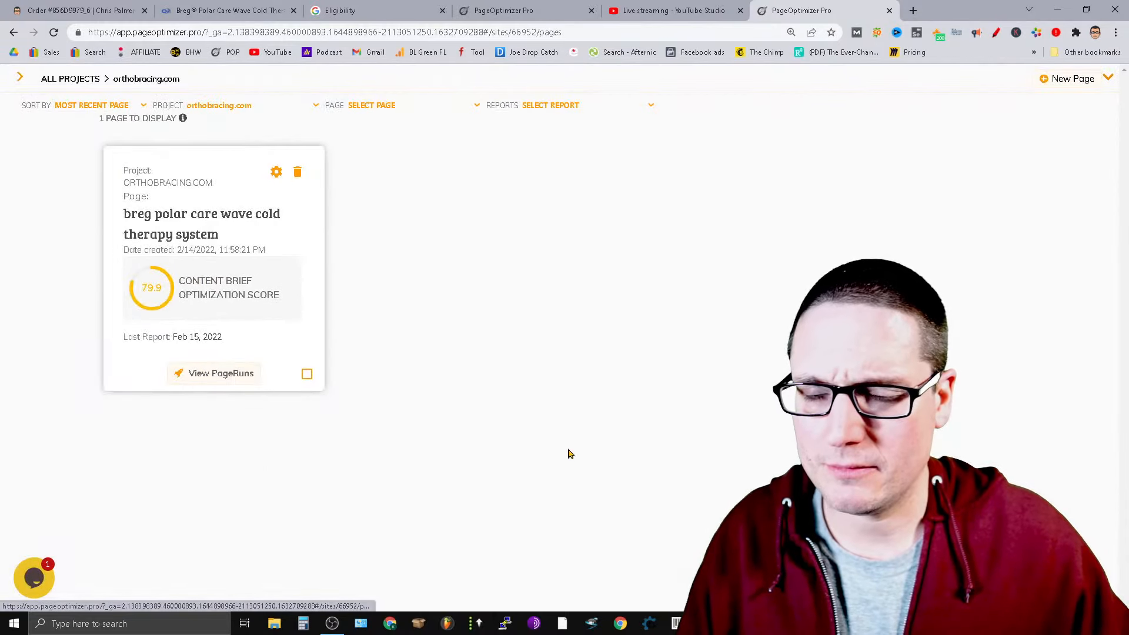
{"action": "left_click", "coordinate": [198, 373]}
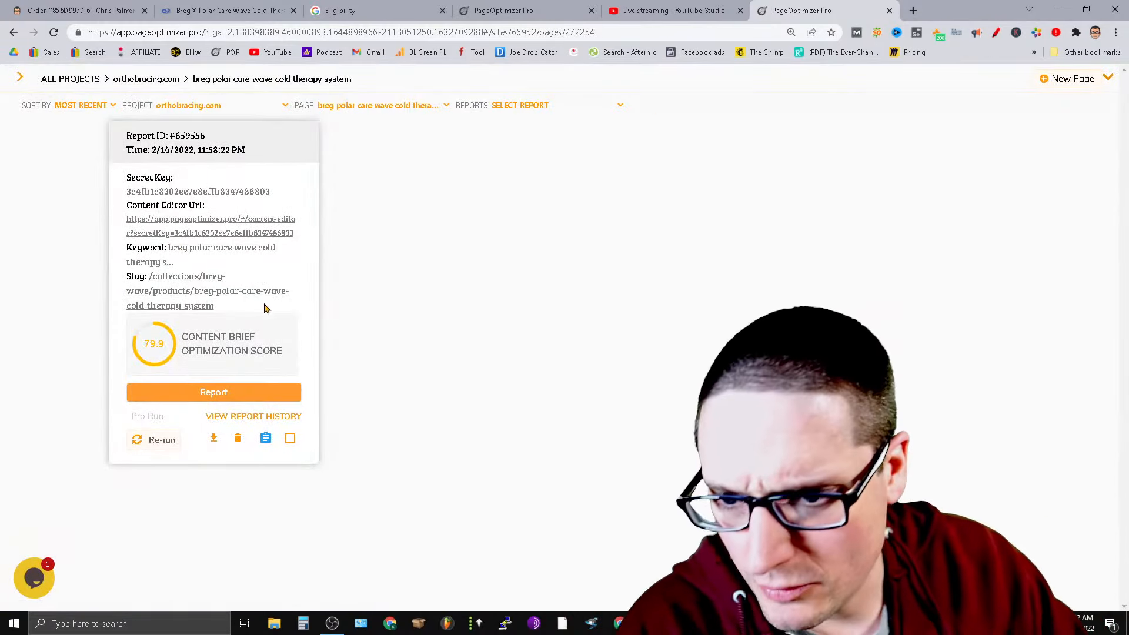
{"action": "left_click", "coordinate": [216, 233]}
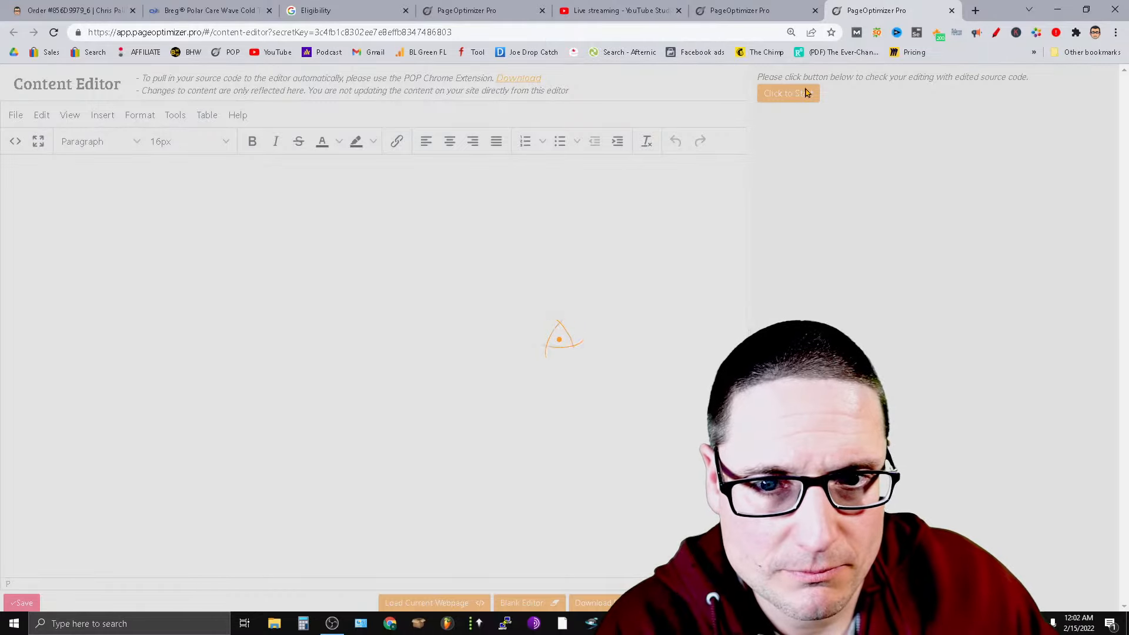
Leave the Content Editor, check the live chat in YouTube Studio and return to the report run.
{"action": "left_click", "coordinate": [729, 10]}
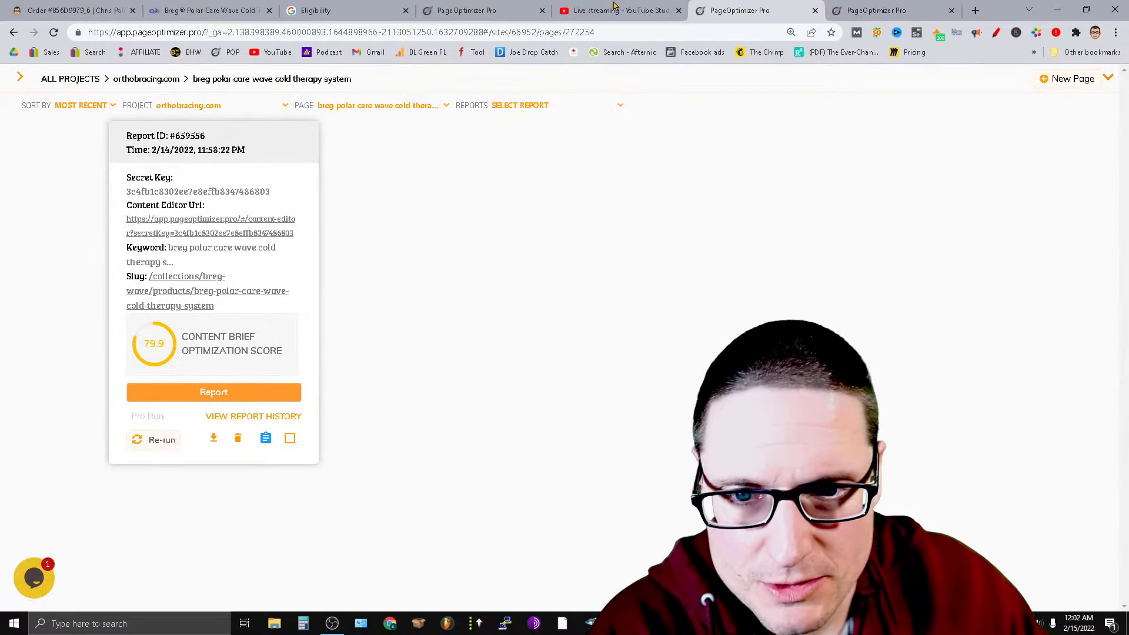
{"action": "left_click", "coordinate": [612, 10]}
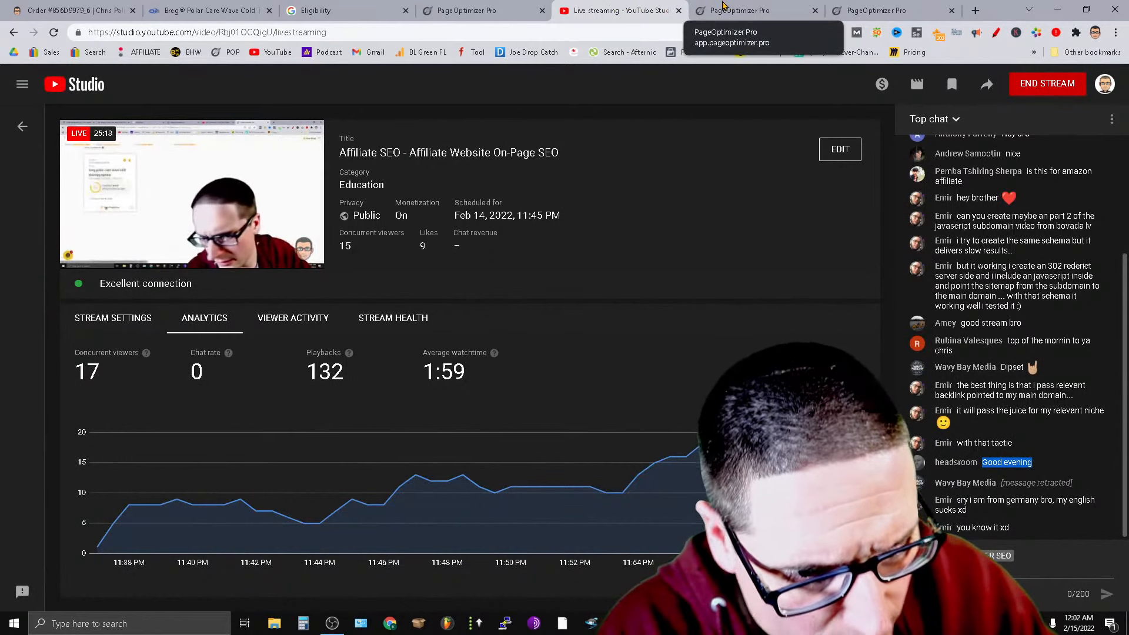
{"action": "left_click", "coordinate": [722, 5]}
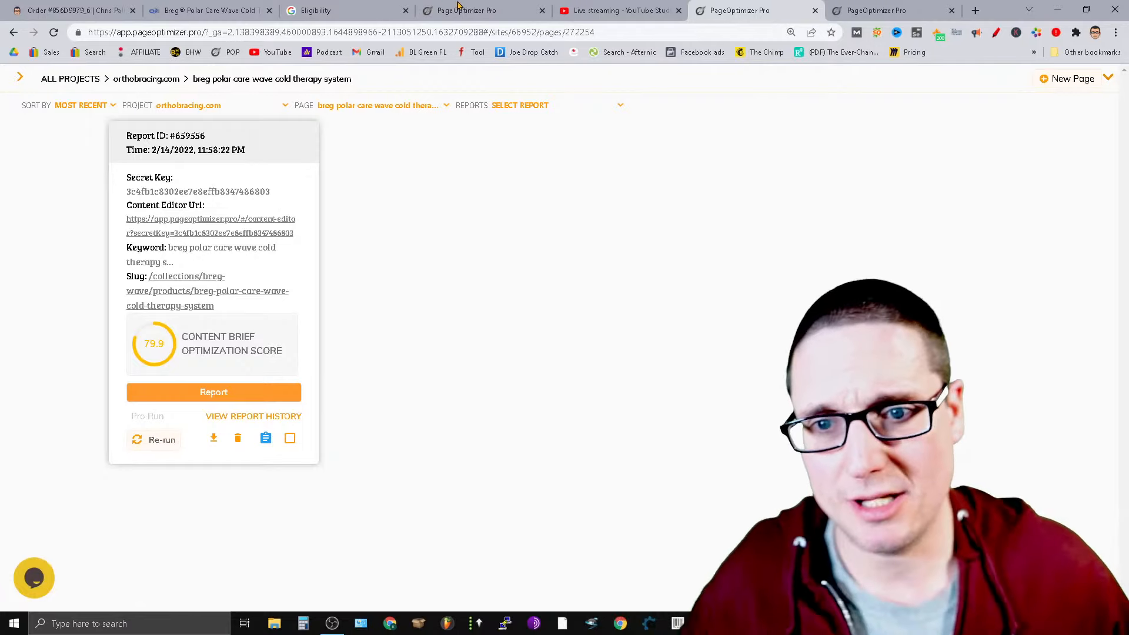
Return to the Custom To Do List and highlight its word count recommendation.
{"action": "key", "text": "ctrl+4"}
{"action": "scroll", "coordinate": [559, 353], "scroll_direction": "down", "scroll_amount": 4}
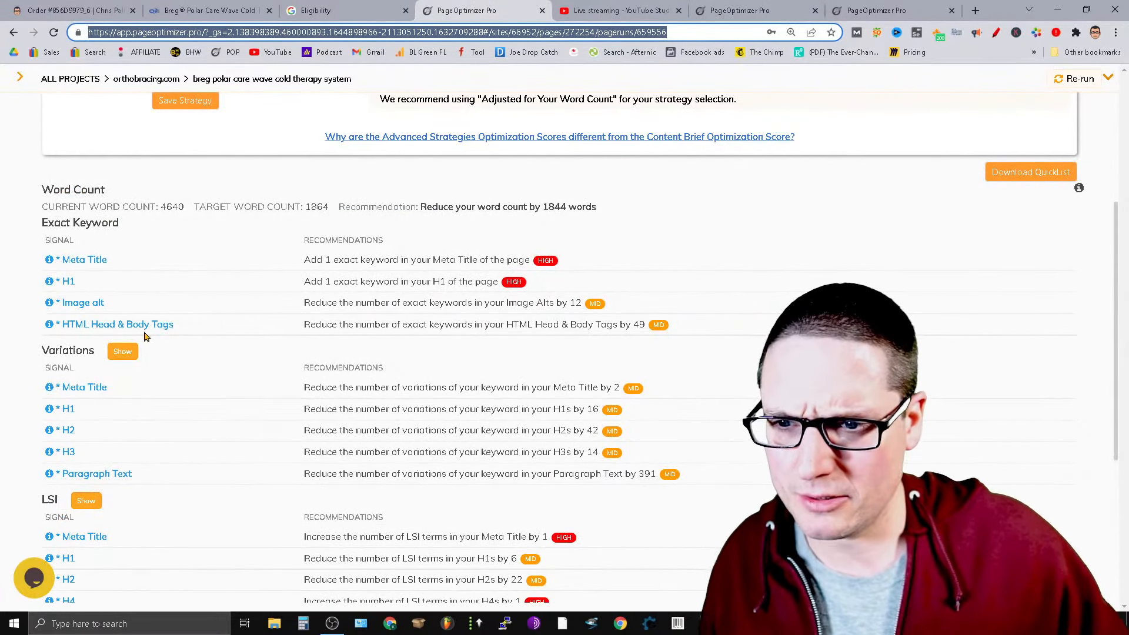
{"action": "left_click_drag", "start_coordinate": [612, 216], "coordinate": [370, 211]}
Compare the Aggressive and Hyper Aggressive approaches for the All Competitors strategy, leaving Aggressive selected.
{"action": "scroll", "coordinate": [450, 240], "scroll_direction": "up", "scroll_amount": 4}
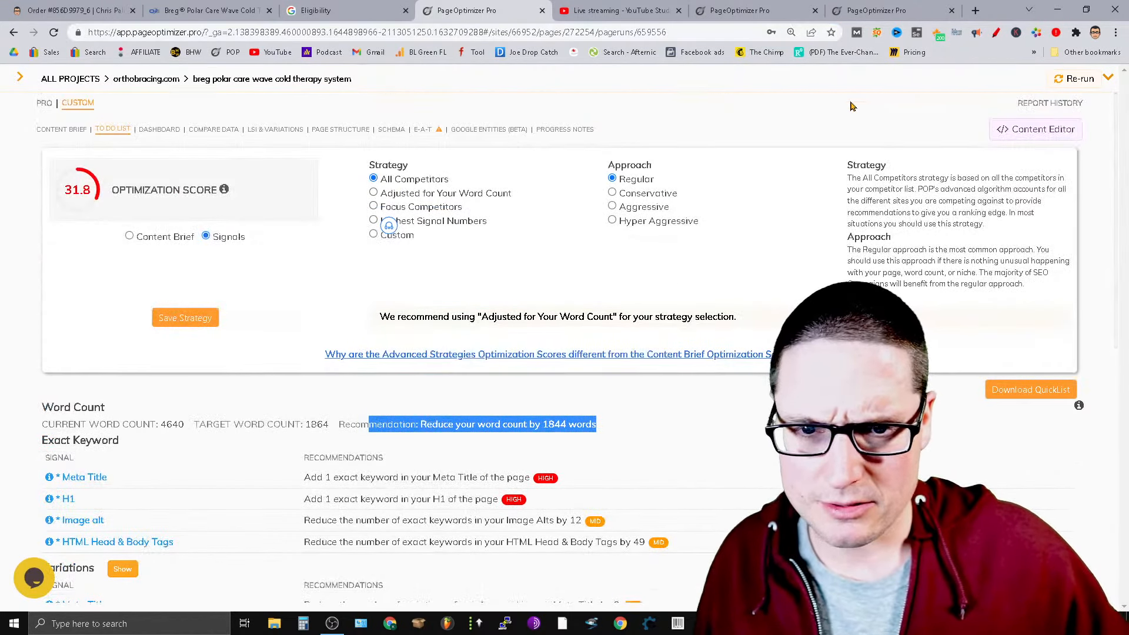
{"action": "left_click", "coordinate": [643, 208]}
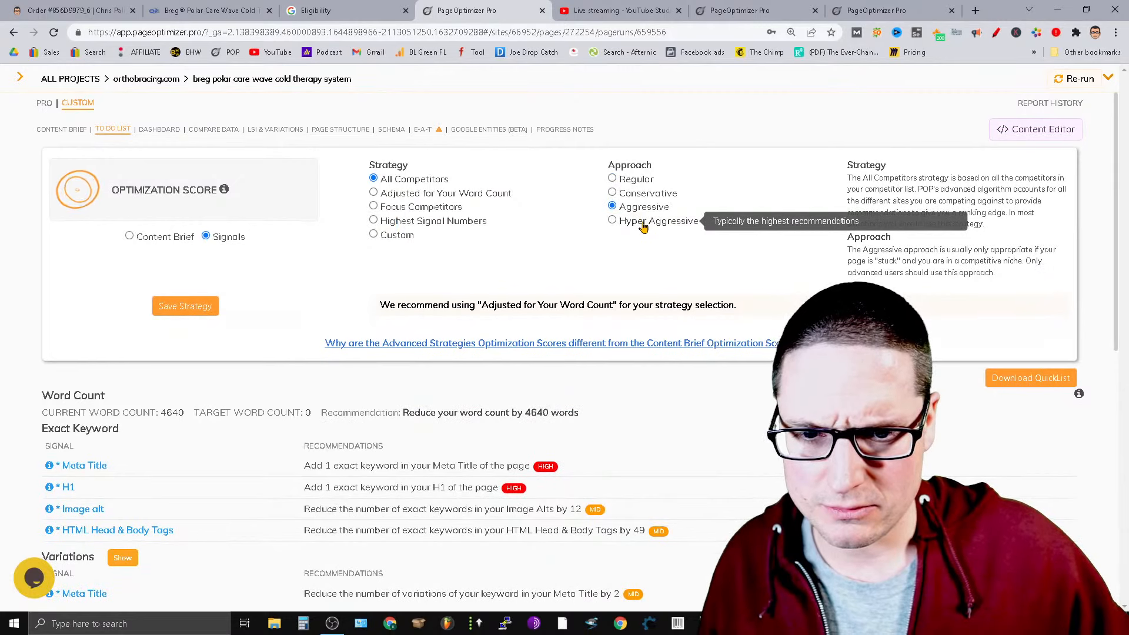
{"action": "left_click", "coordinate": [643, 226]}
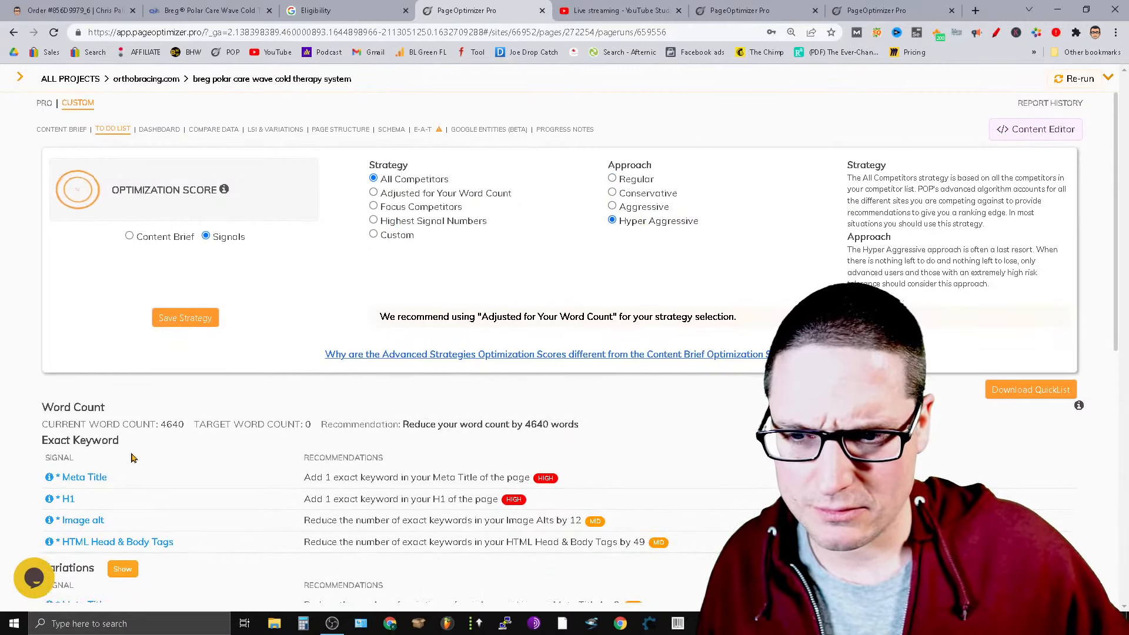
{"action": "left_click", "coordinate": [641, 214]}
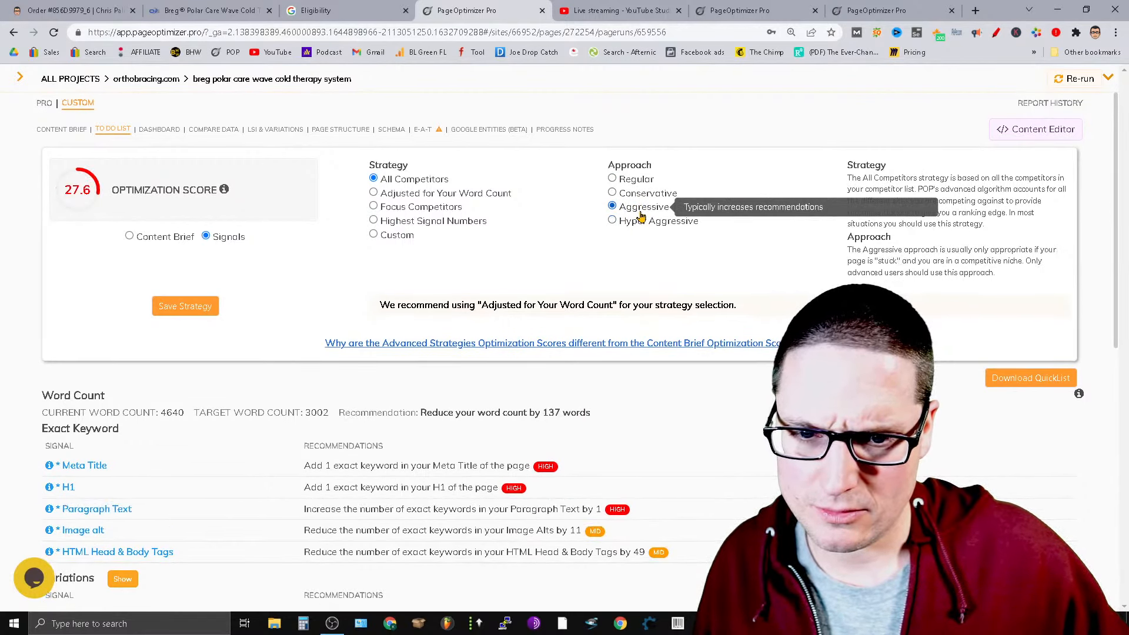
Review the Aggressive approach's recommendations and highlight the exact-keyword suggestion for the H1.
{"action": "scroll", "coordinate": [618, 374], "scroll_direction": "down", "scroll_amount": 7}
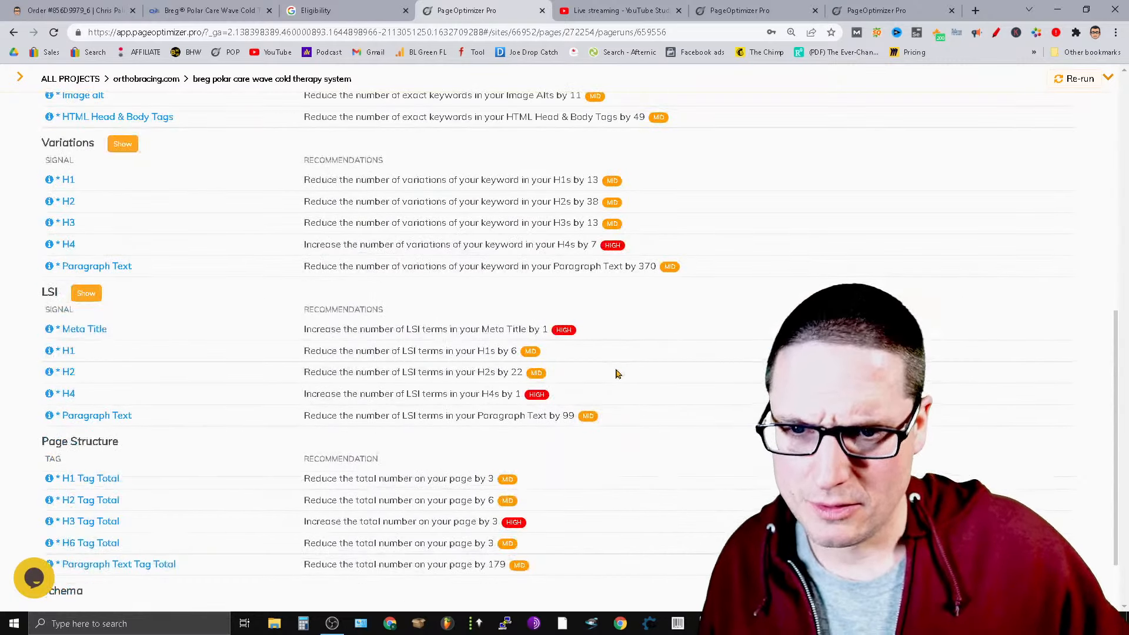
{"action": "scroll", "coordinate": [670, 363], "scroll_direction": "up", "scroll_amount": 4}
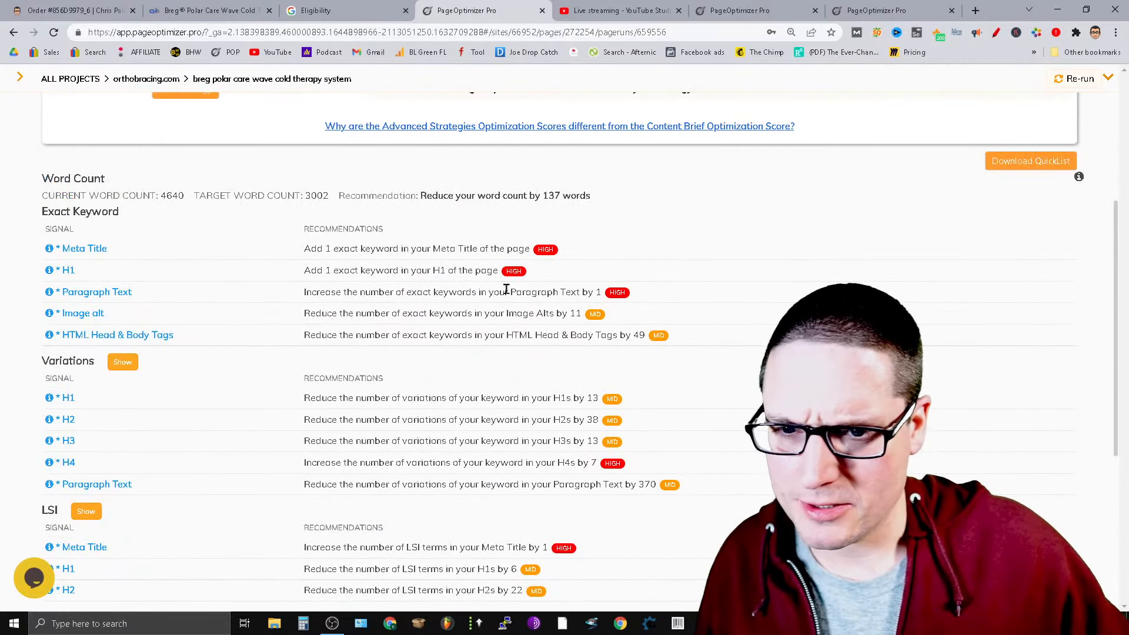
{"action": "left_click_drag", "start_coordinate": [550, 281], "coordinate": [331, 266]}
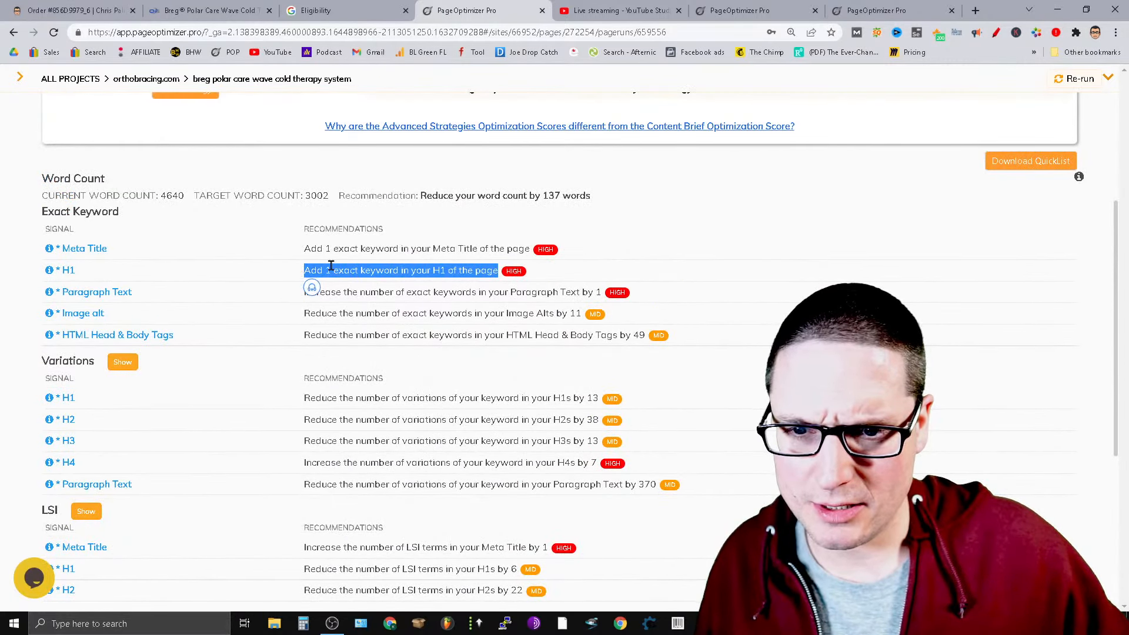
Review the exact-keyword recommendations, highlighting those for the Meta Title, H1 and Paragraph Text.
{"action": "left_click", "coordinate": [558, 273]}
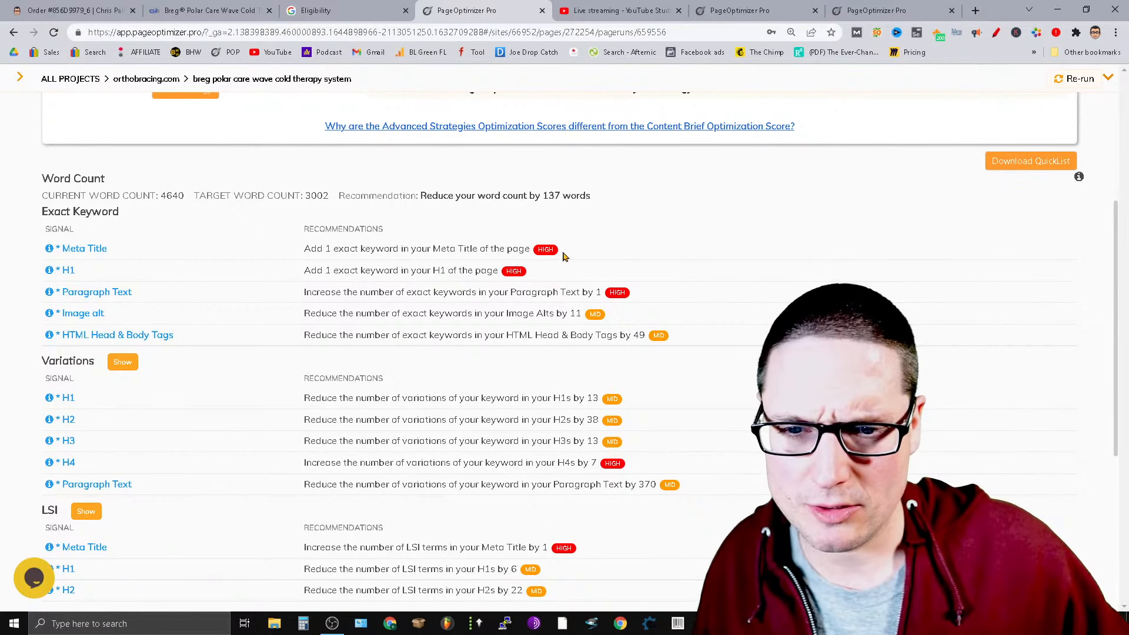
{"action": "left_click_drag", "start_coordinate": [570, 254], "coordinate": [394, 226]}
{"action": "left_click", "coordinate": [388, 272]}
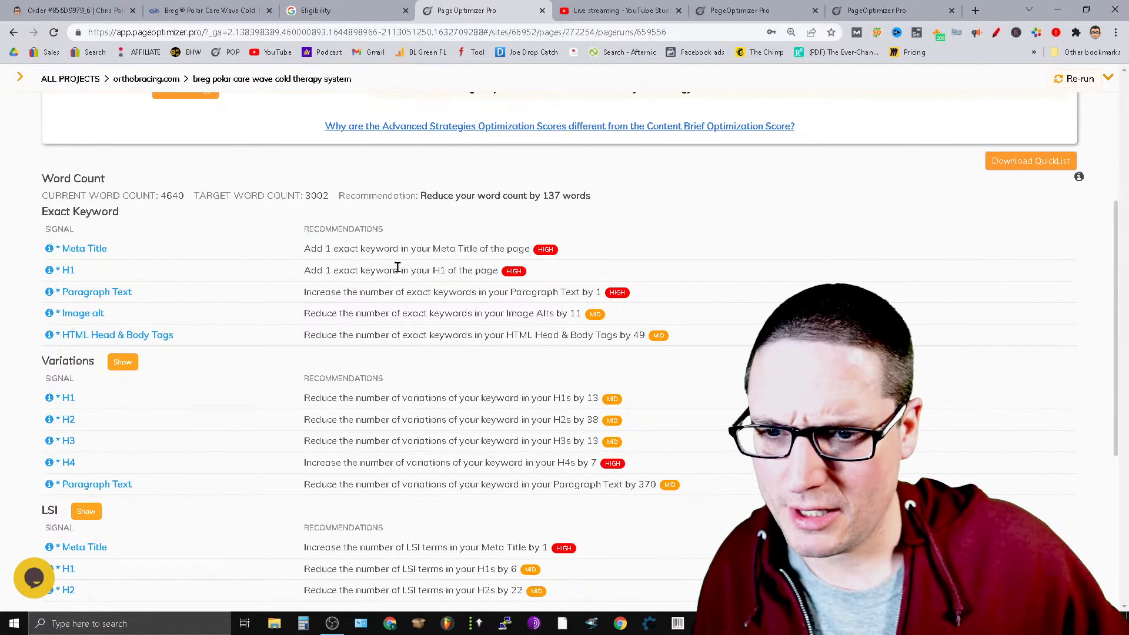
{"action": "left_click_drag", "start_coordinate": [535, 278], "coordinate": [305, 276]}
{"action": "scroll", "coordinate": [502, 317], "scroll_direction": "up", "scroll_amount": 4}
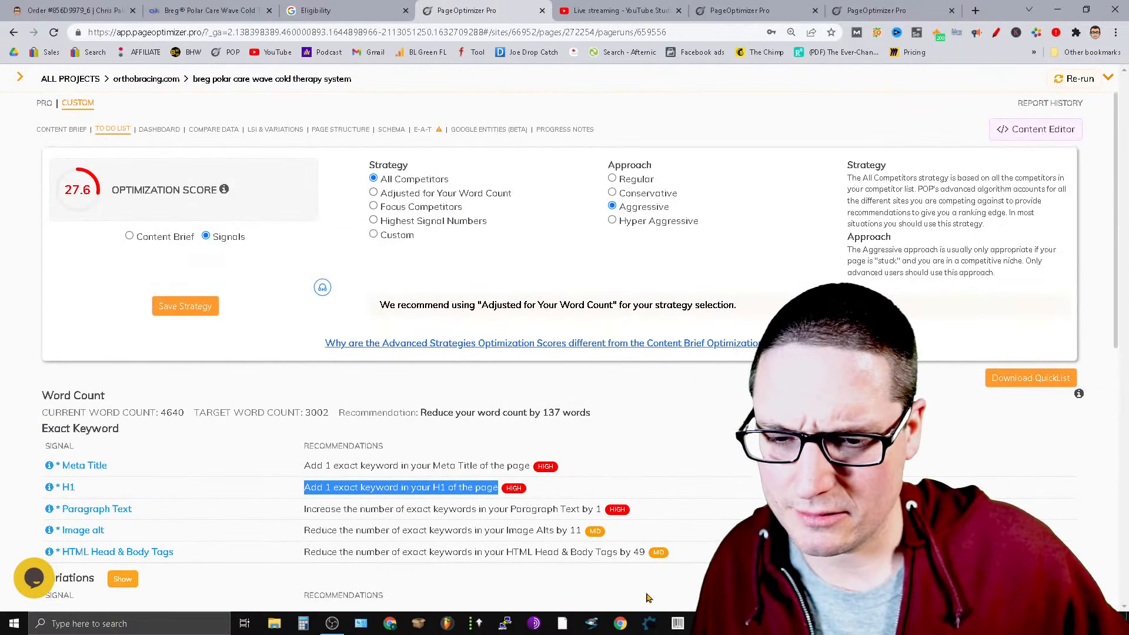
{"action": "scroll", "coordinate": [696, 501], "scroll_direction": "down", "scroll_amount": 4}
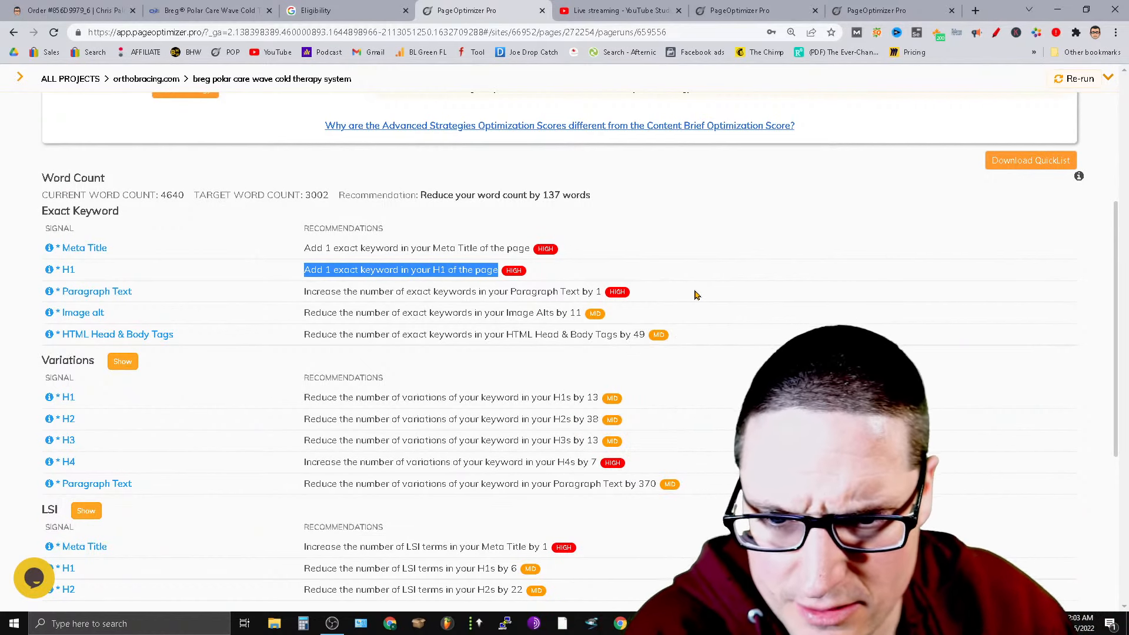
{"action": "left_click_drag", "start_coordinate": [695, 294], "coordinate": [343, 292]}
Highlight the H4 recommendation under Variations and show the list of keyword variations.
{"action": "scroll", "coordinate": [917, 334], "scroll_direction": "down", "scroll_amount": 4}
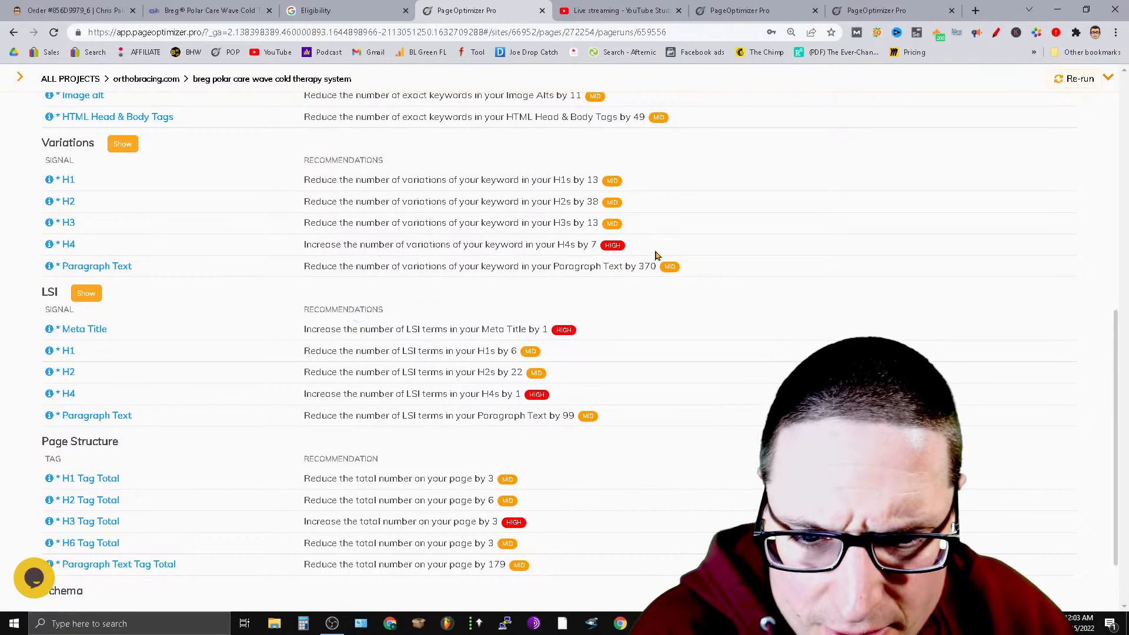
{"action": "left_click_drag", "start_coordinate": [599, 246], "coordinate": [299, 249]}
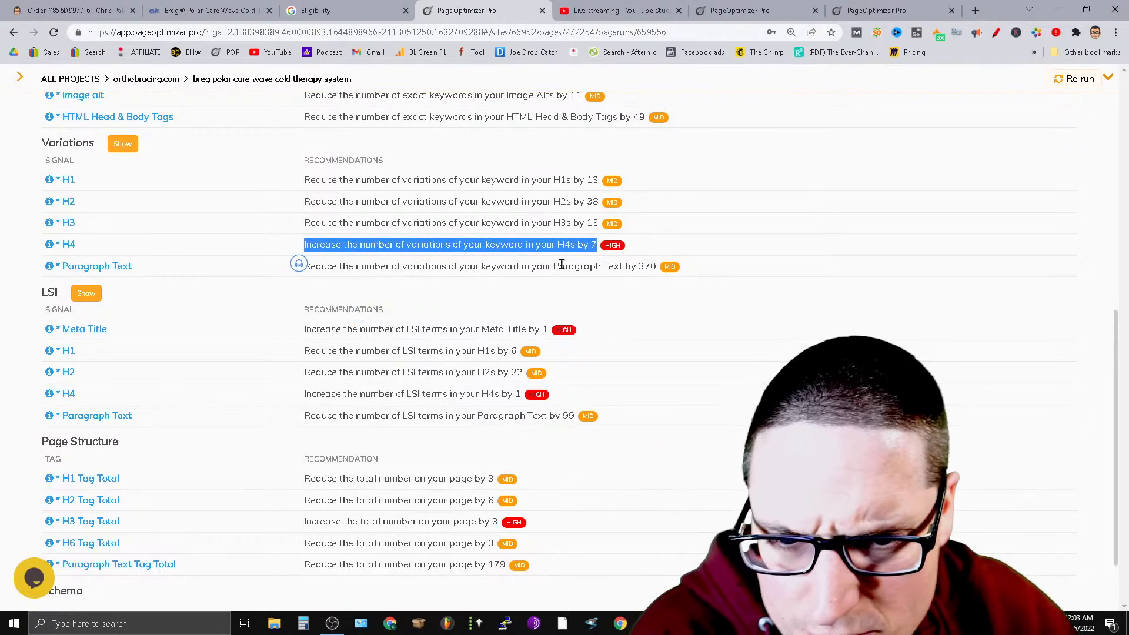
{"action": "left_click", "coordinate": [122, 144]}
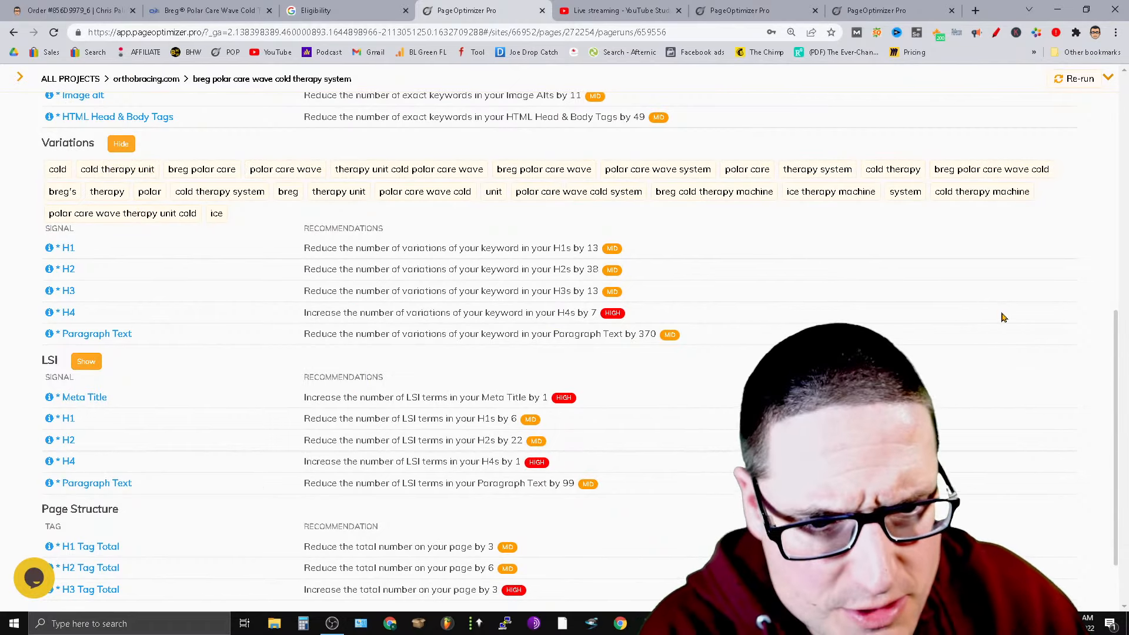
{"action": "mouse_move", "coordinate": [735, 624]}
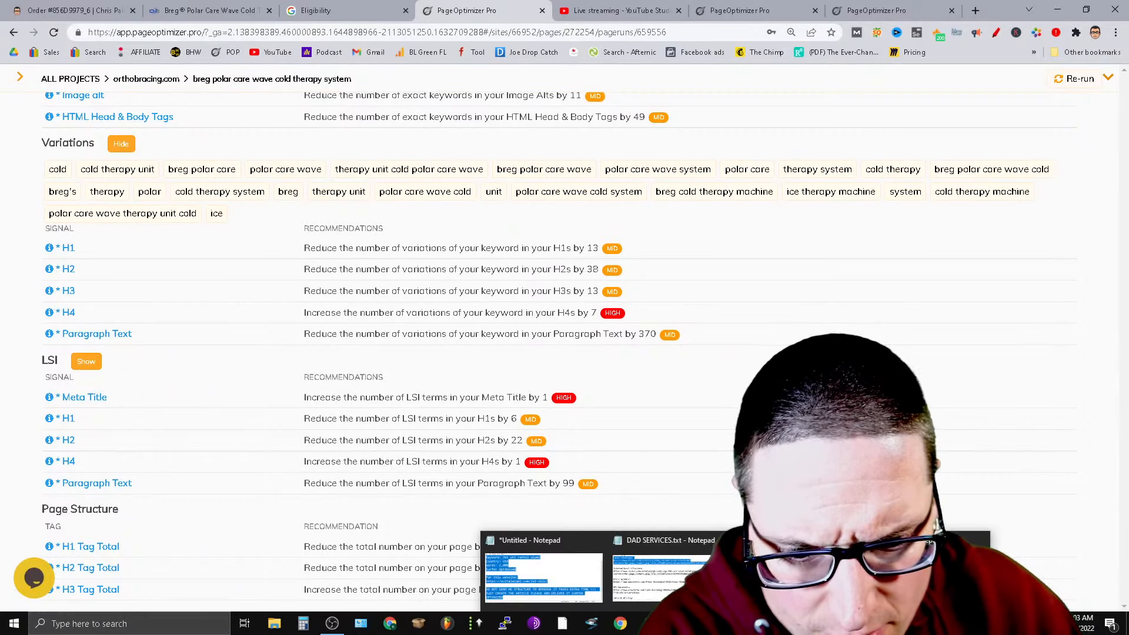
Switch to the Content Editor and browse past the script code and navigation menus to the product breadcrumb.
{"action": "left_click", "coordinate": [751, 7]}
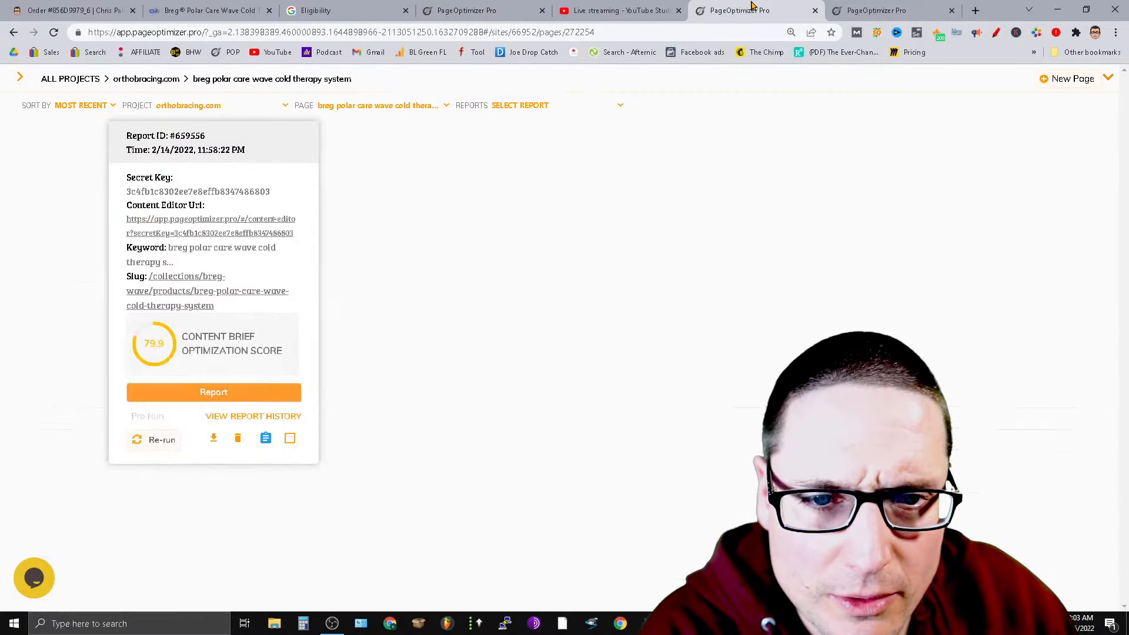
{"action": "left_click", "coordinate": [875, 7]}
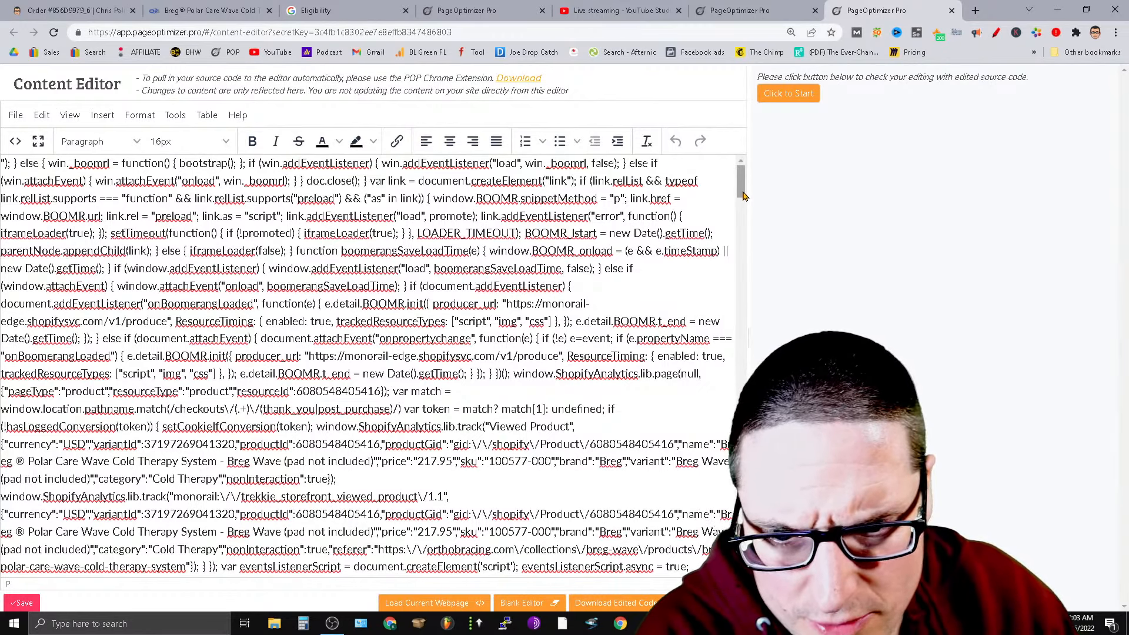
{"action": "mouse_move", "coordinate": [742, 196]}
{"action": "left_mouse_down"}
{"action": "mouse_move", "coordinate": [742, 276]}
{"action": "mouse_move", "coordinate": [744, 191]}
{"action": "left_mouse_up"}
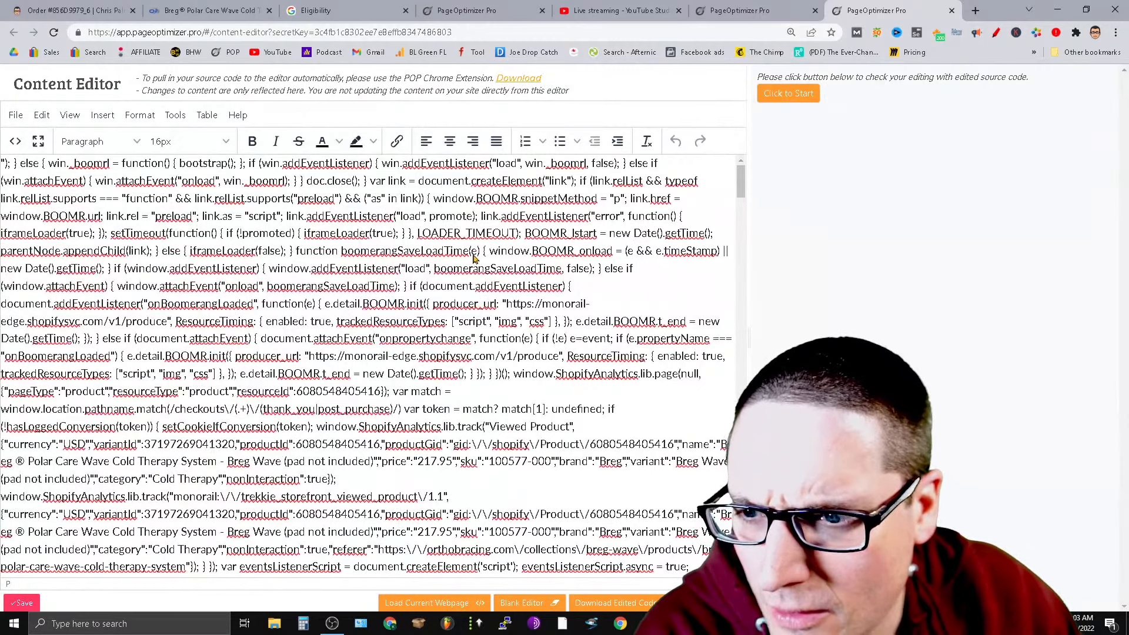
{"action": "scroll", "coordinate": [646, 517], "scroll_direction": "down", "scroll_amount": 5}
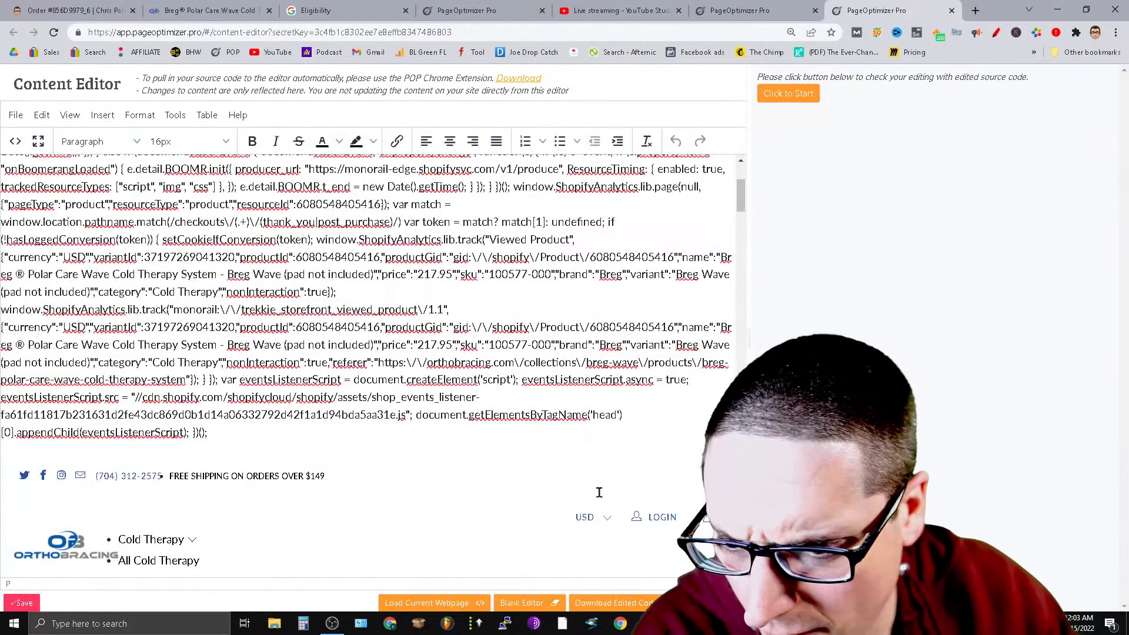
{"action": "scroll", "coordinate": [529, 477], "scroll_direction": "down", "scroll_amount": 2}
{"action": "scroll", "coordinate": [665, 421], "scroll_direction": "down", "scroll_amount": 3}
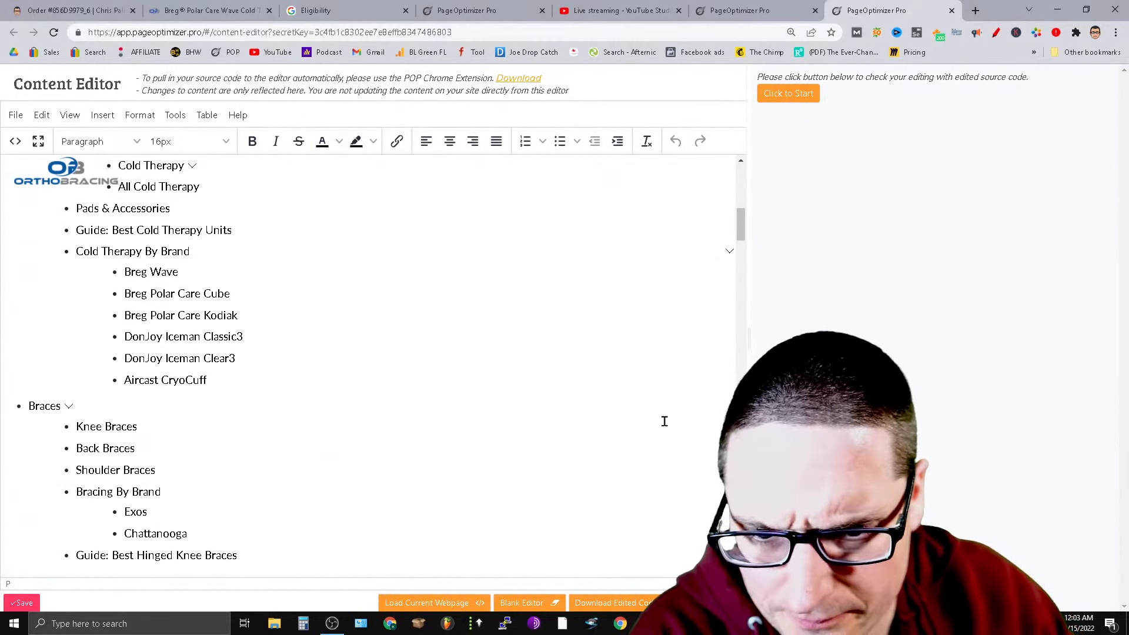
{"action": "scroll", "coordinate": [461, 433], "scroll_direction": "down", "scroll_amount": 9}
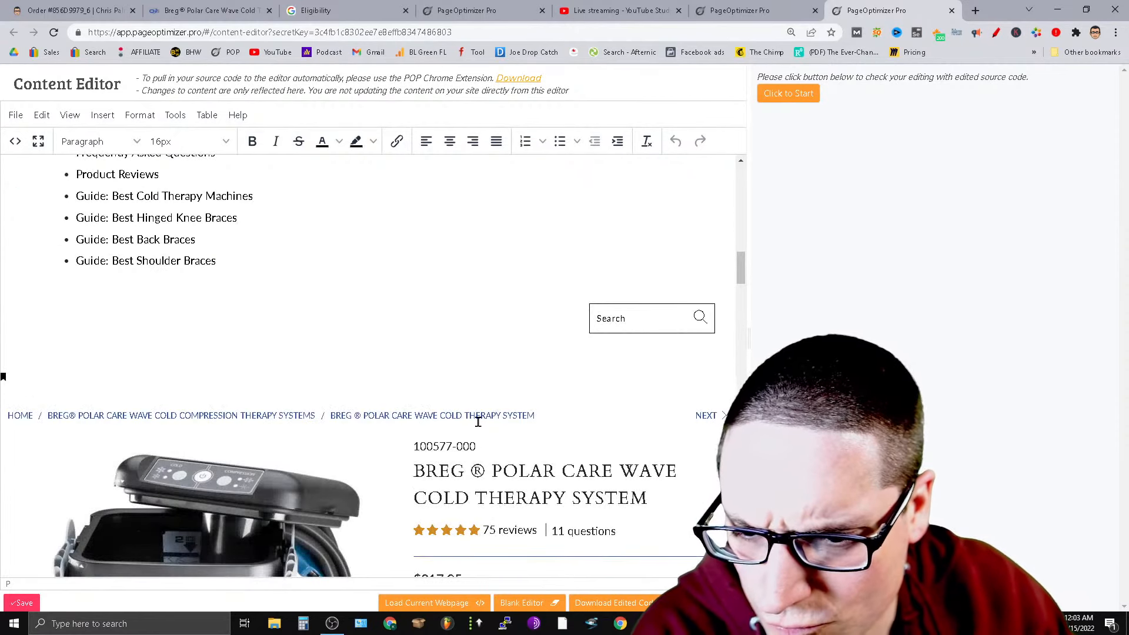
{"action": "left_click", "coordinate": [500, 416]}
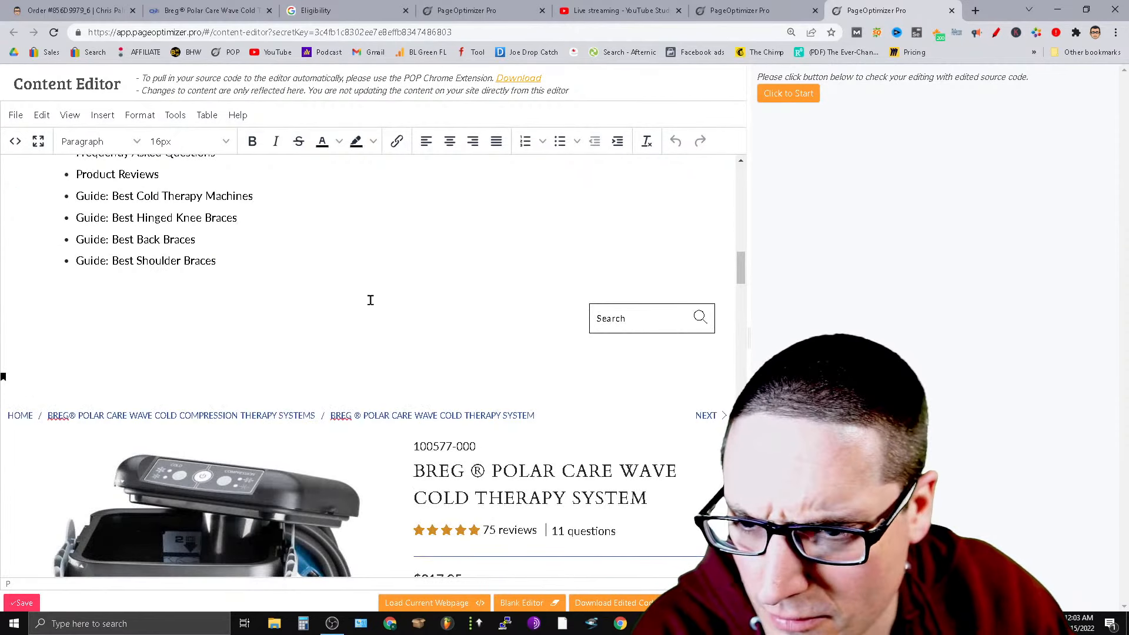
Check the heading level of "Breg Polar Care Wave Cold Compression Therapy System" above the product description.
{"action": "scroll", "coordinate": [382, 341], "scroll_direction": "up", "scroll_amount": 3}
{"action": "scroll", "coordinate": [355, 374], "scroll_direction": "down", "scroll_amount": 6}
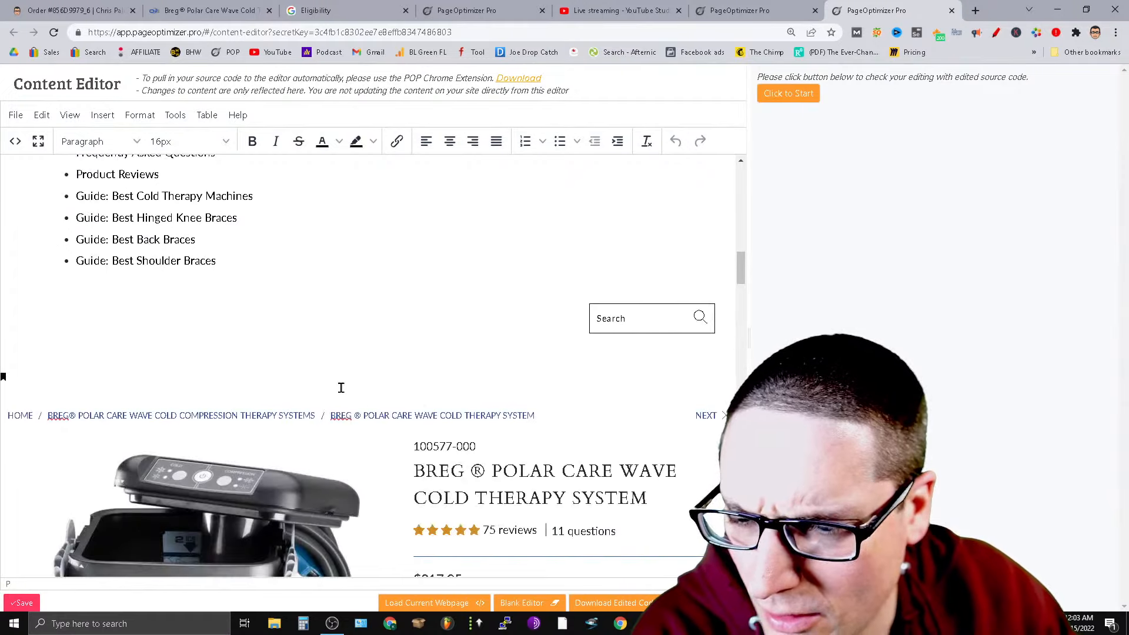
{"action": "scroll", "coordinate": [206, 418], "scroll_direction": "down", "scroll_amount": 6}
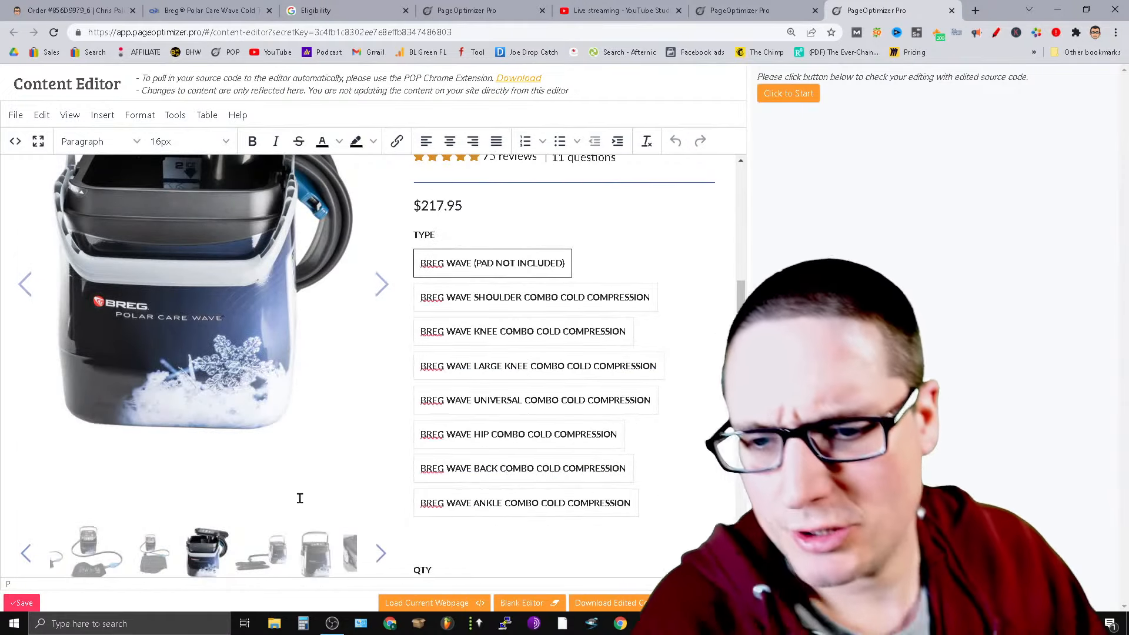
{"action": "scroll", "coordinate": [299, 496], "scroll_direction": "down", "scroll_amount": 6}
{"action": "left_click", "coordinate": [215, 523]}
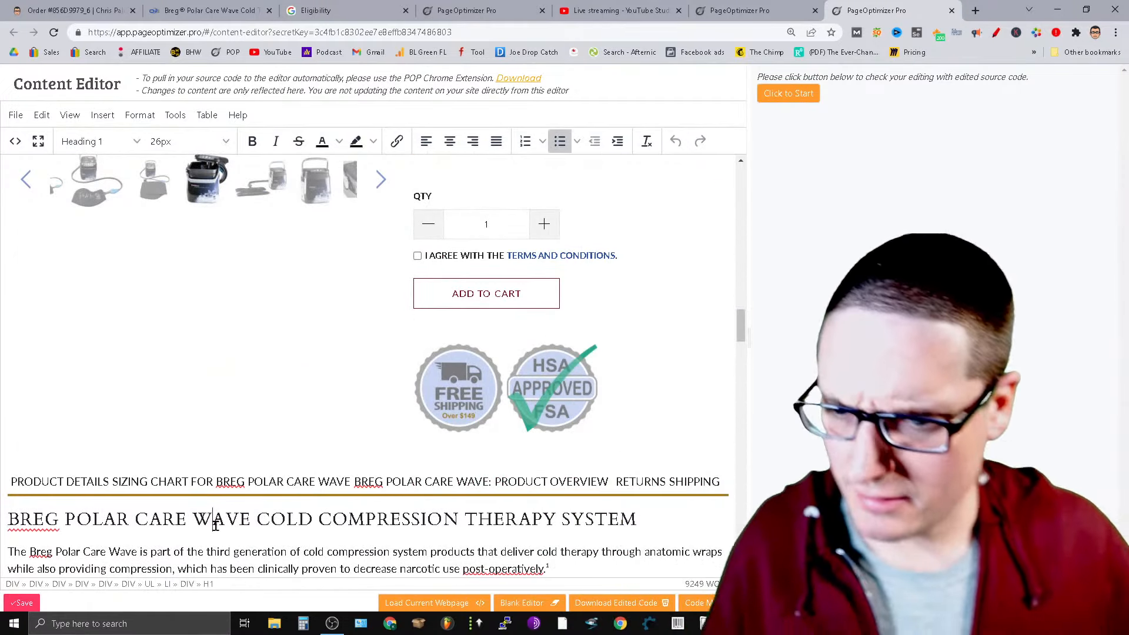
Remove the script code and site navigation menus above the search box from the editor content.
{"action": "scroll", "coordinate": [633, 532], "scroll_direction": "up", "scroll_amount": 3}
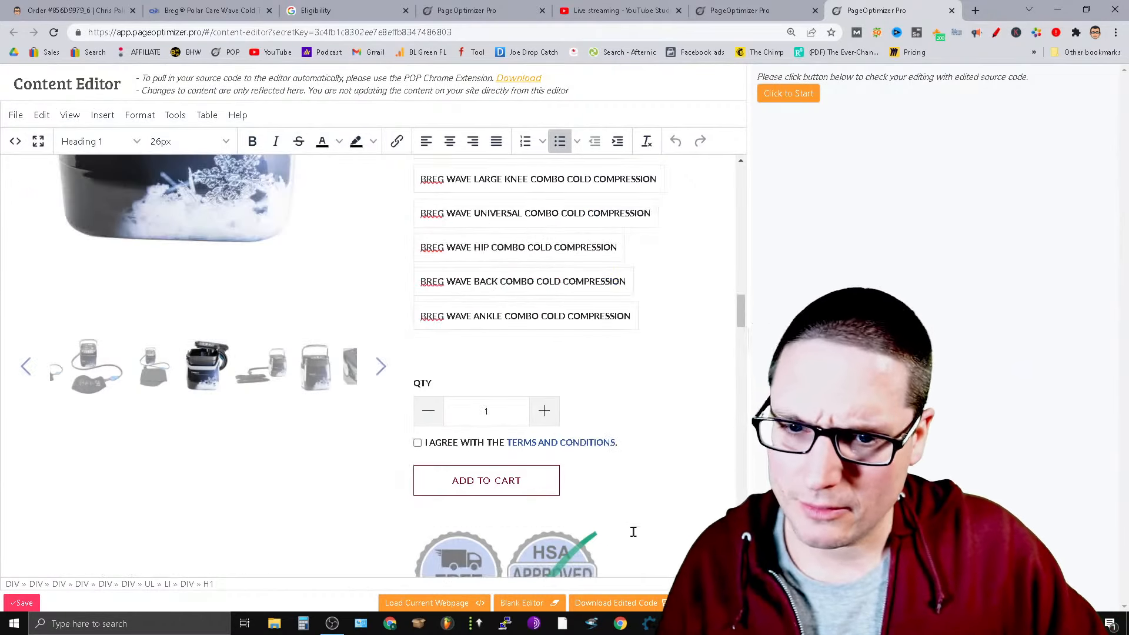
{"action": "scroll", "coordinate": [519, 442], "scroll_direction": "up", "scroll_amount": 12}
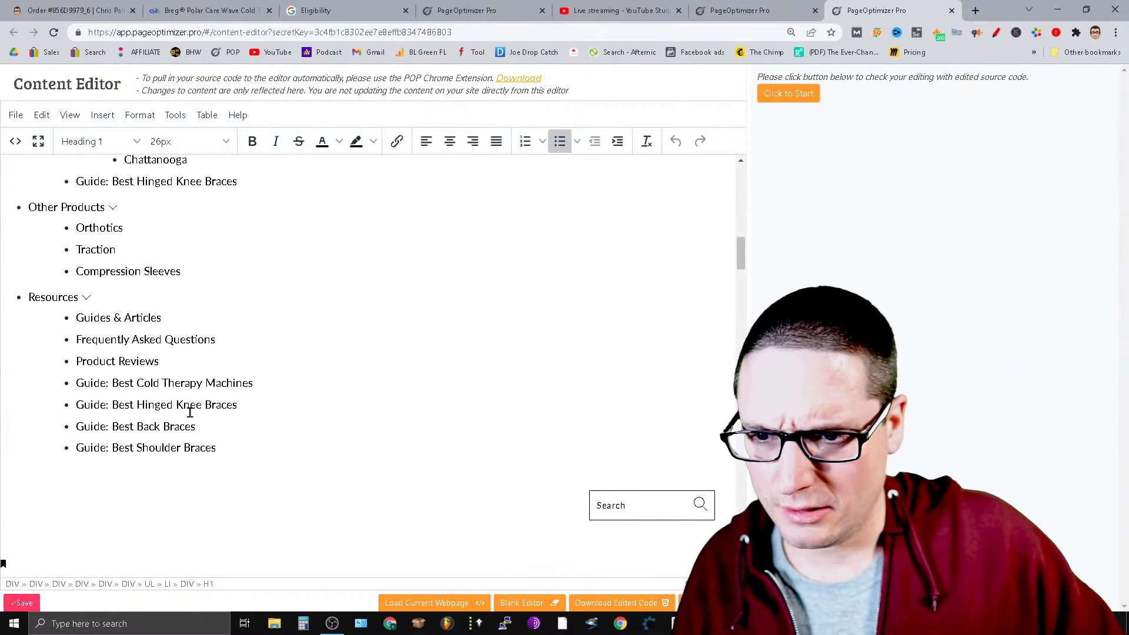
{"action": "scroll", "coordinate": [189, 403], "scroll_direction": "down", "scroll_amount": 6}
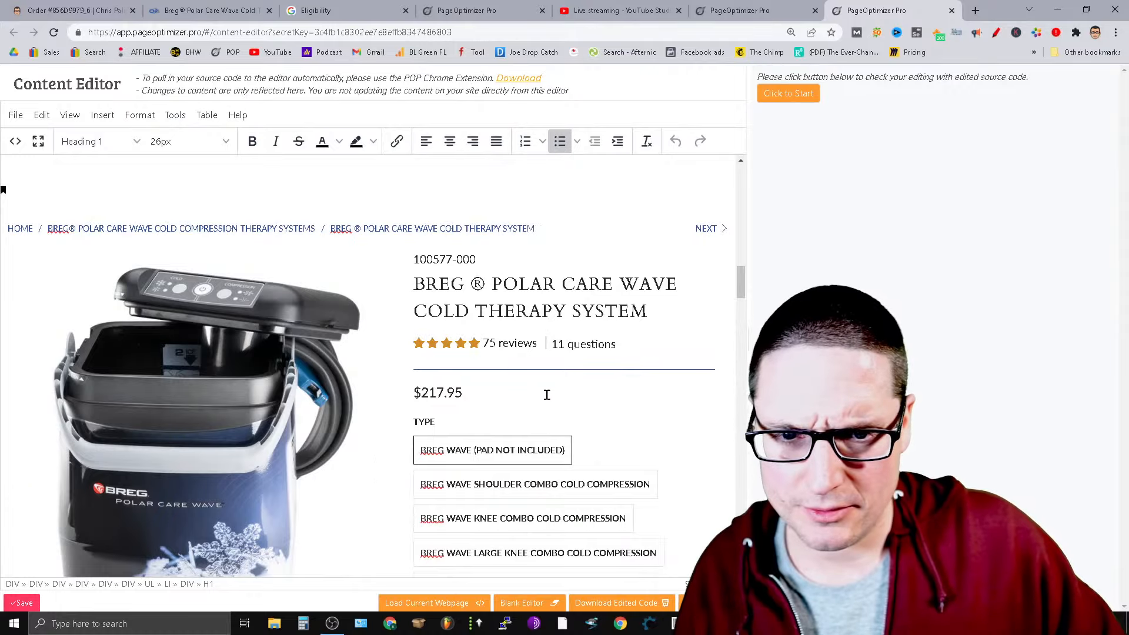
{"action": "scroll", "coordinate": [395, 319], "scroll_direction": "up", "scroll_amount": 5}
{"action": "key", "text": "ctrl+a"}
{"action": "key", "text": "ctrl+v"}
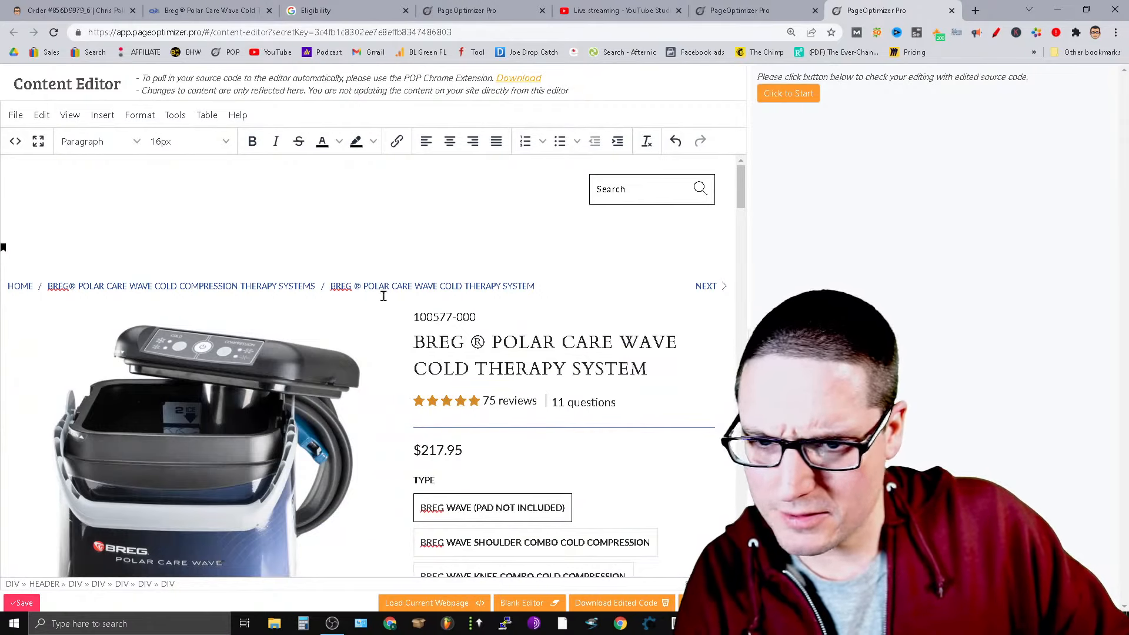
Check the heading level of the product title beside the image, highlighting the full title and its "Breg ®" part.
{"action": "left_click", "coordinate": [530, 368]}
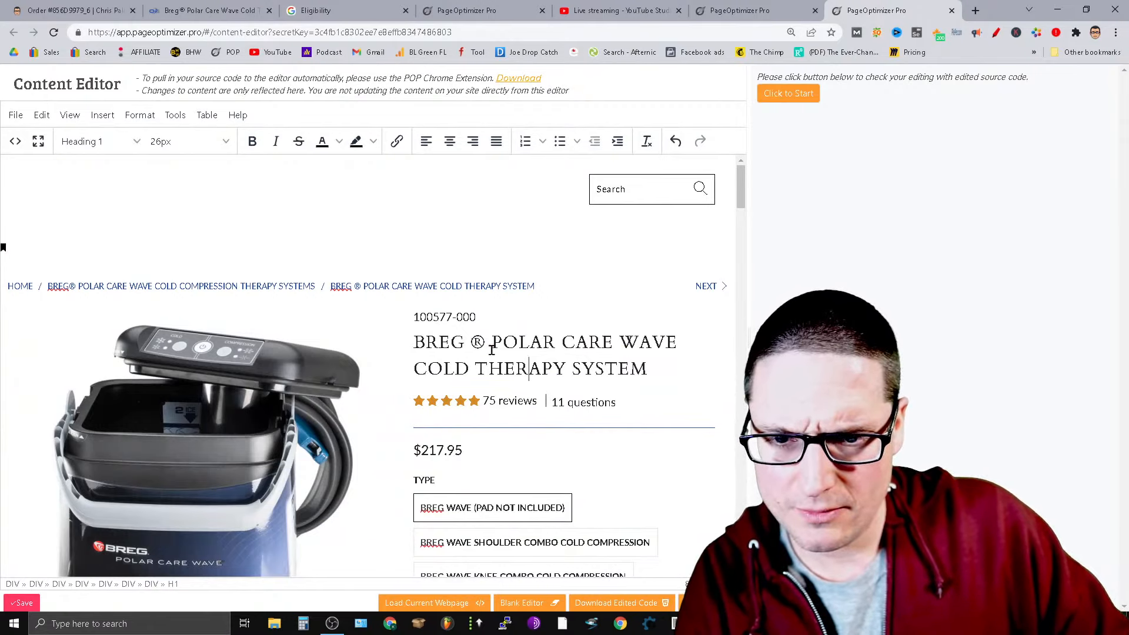
{"action": "left_click", "coordinate": [635, 399]}
{"action": "left_click", "coordinate": [697, 369]}
{"action": "left_click_drag", "start_coordinate": [683, 377], "coordinate": [417, 345]}
{"action": "scroll", "coordinate": [652, 290], "scroll_direction": "down", "scroll_amount": 10}
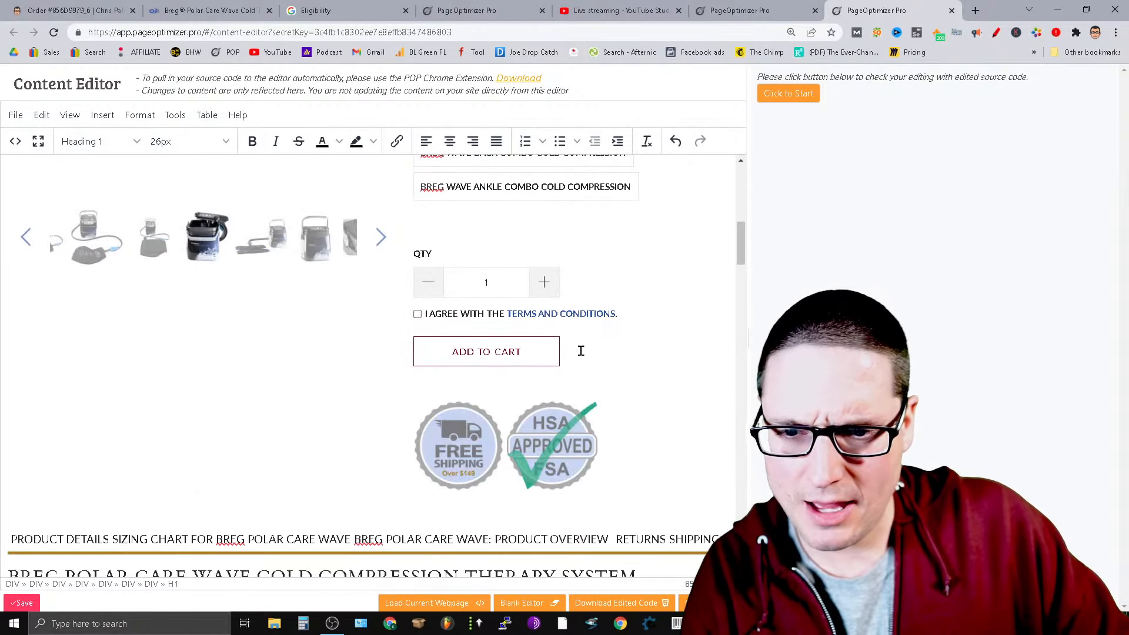
{"action": "scroll", "coordinate": [595, 369], "scroll_direction": "up", "scroll_amount": 10}
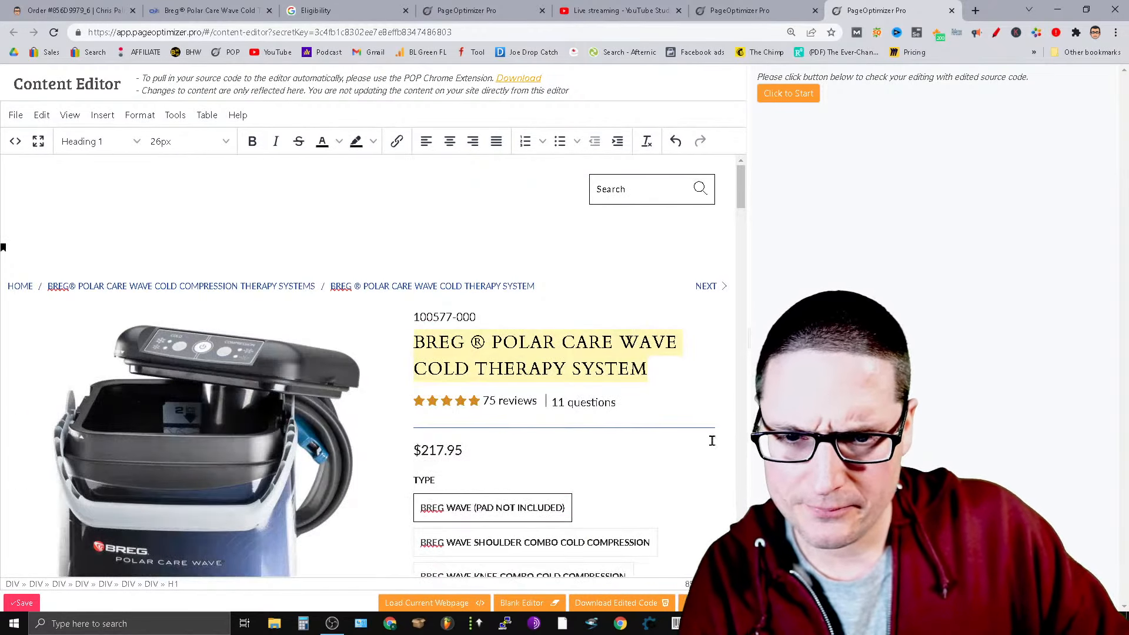
{"action": "left_click", "coordinate": [488, 341]}
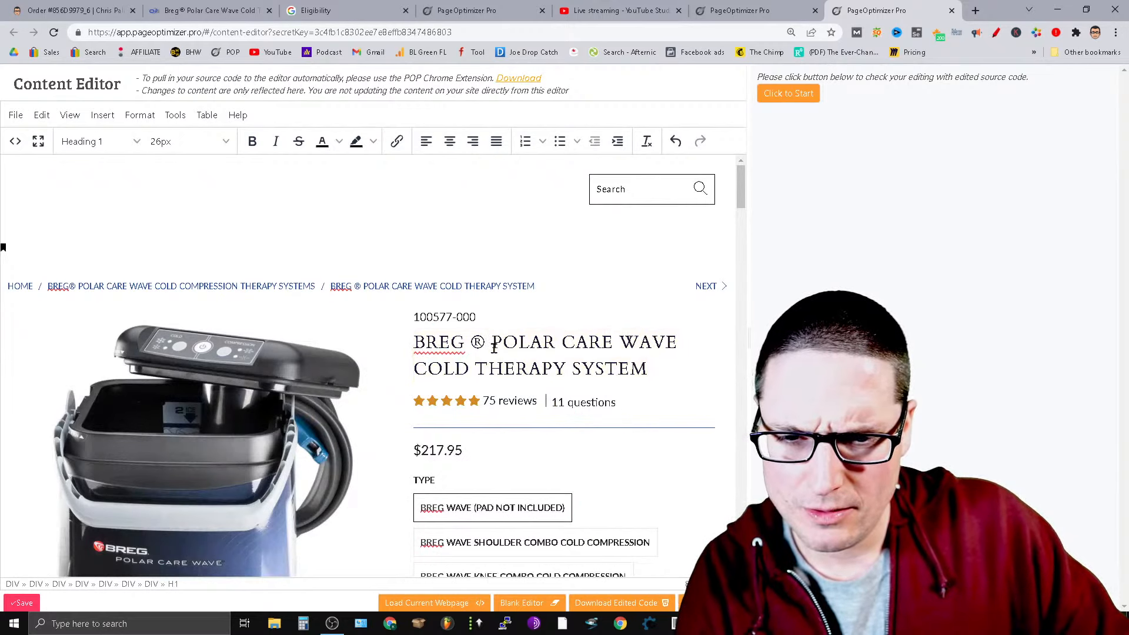
{"action": "left_click_drag", "start_coordinate": [493, 344], "coordinate": [407, 342]}
Change the "Breg Polar Care Wave Cold Compression Therapy System" heading above the description to Heading 2.
{"action": "scroll", "coordinate": [618, 394], "scroll_direction": "down", "scroll_amount": 3}
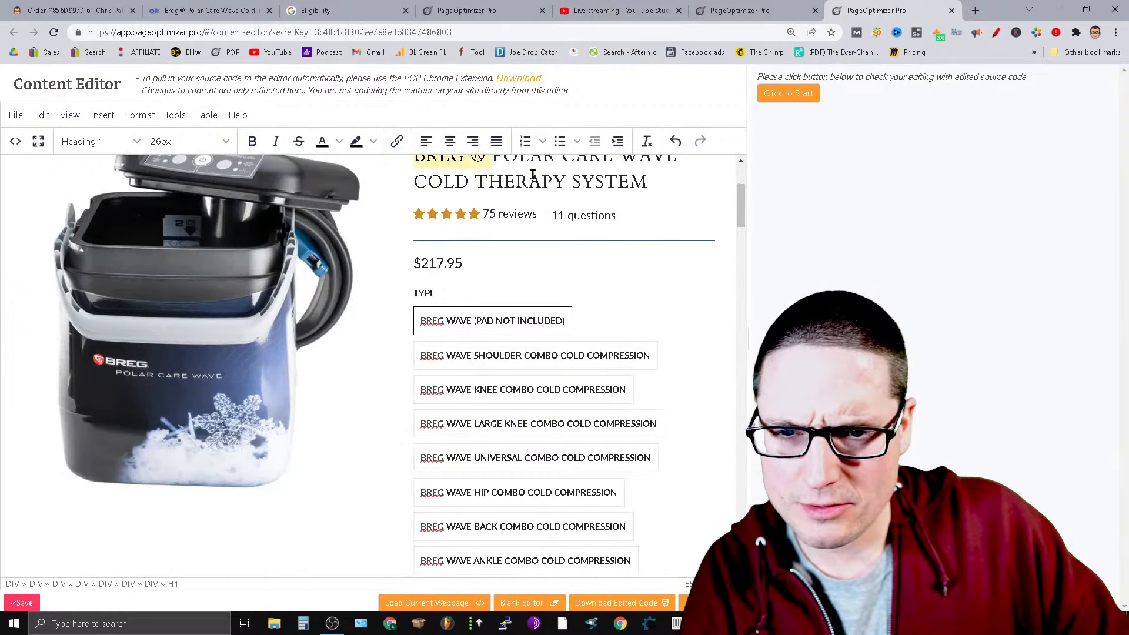
{"action": "scroll", "coordinate": [494, 469], "scroll_direction": "down", "scroll_amount": 6}
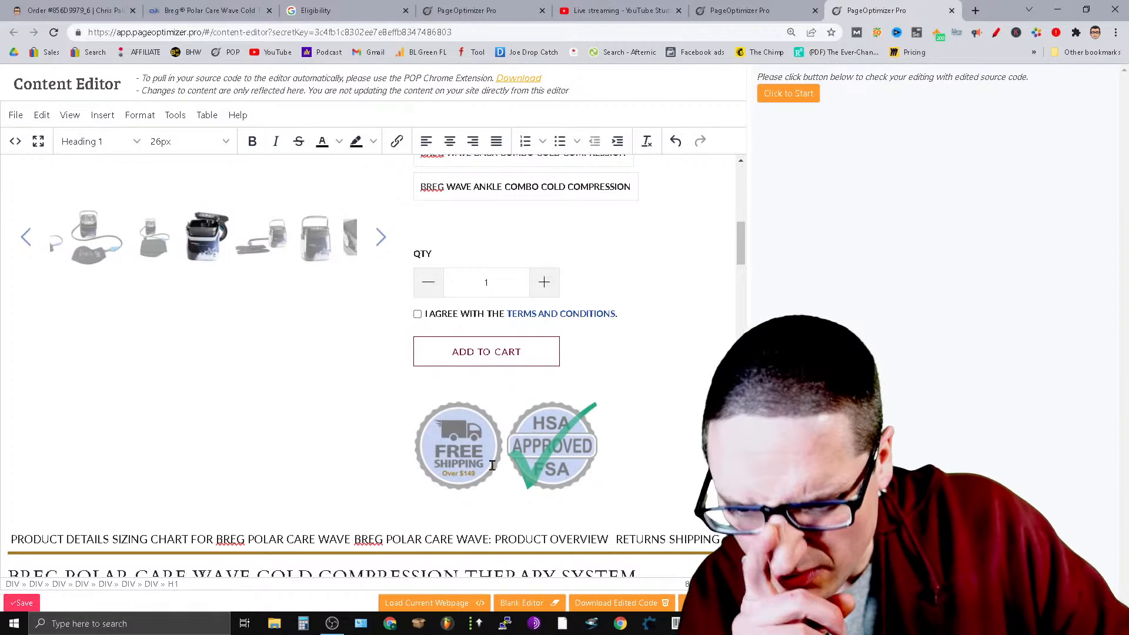
{"action": "scroll", "coordinate": [492, 466], "scroll_direction": "down", "scroll_amount": 3}
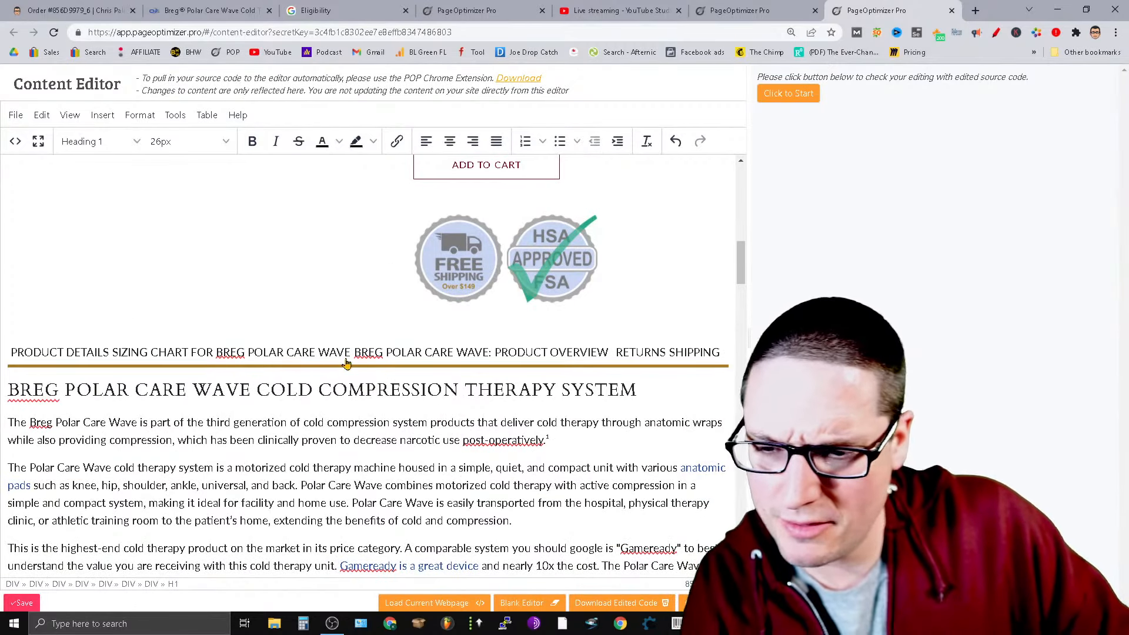
{"action": "triple_click", "coordinate": [274, 389]}
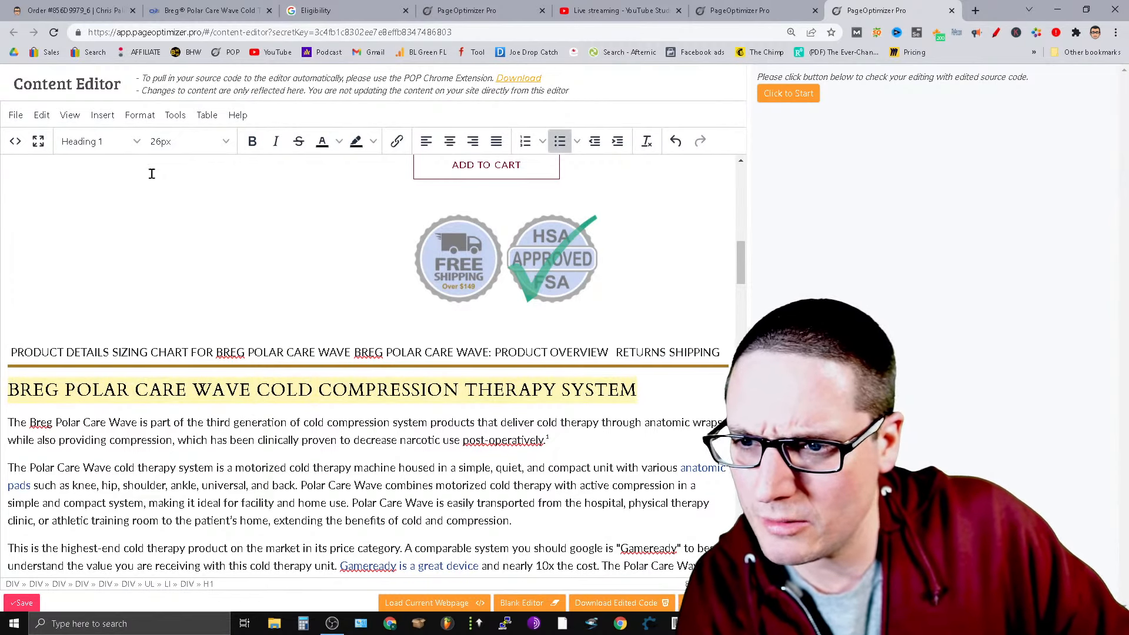
{"action": "left_click", "coordinate": [100, 141]}
{"action": "left_click", "coordinate": [127, 204]}
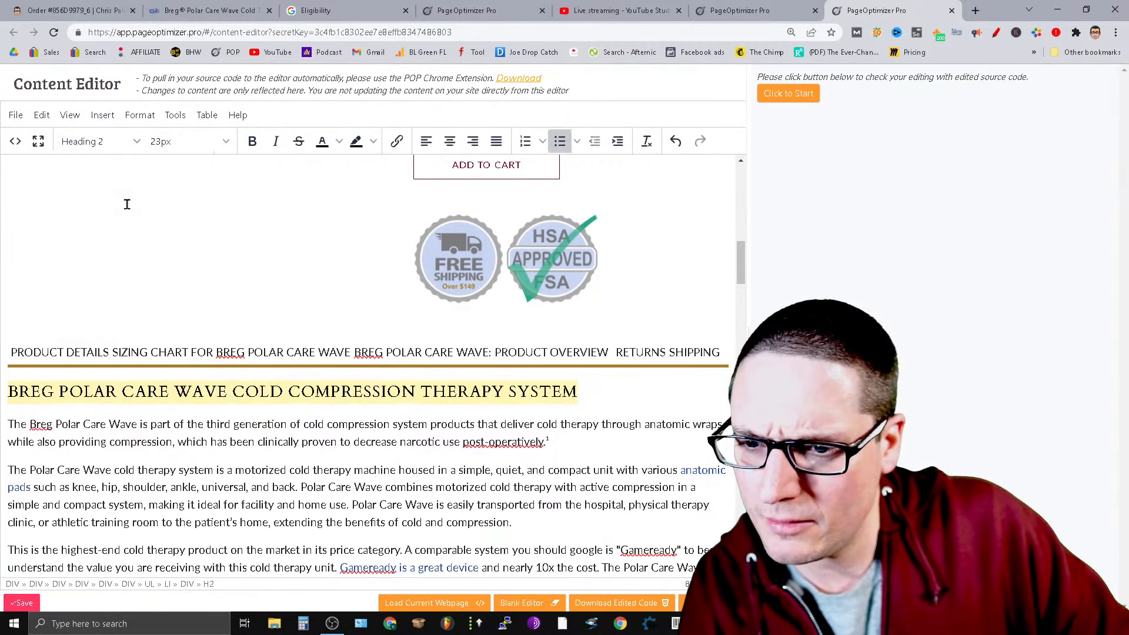
Try adding the word "BRACING" before "THERAPY SYSTEM" in the description heading, and remove it again.
{"action": "left_click", "coordinate": [417, 391]}
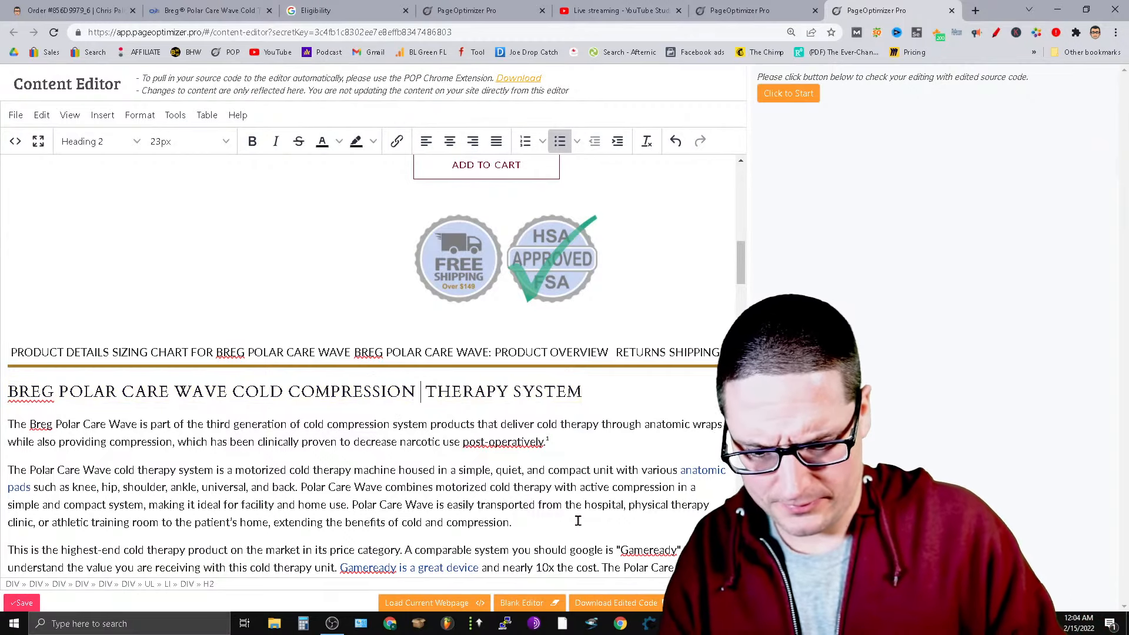
{"action": "type", "text": "BRACING"}
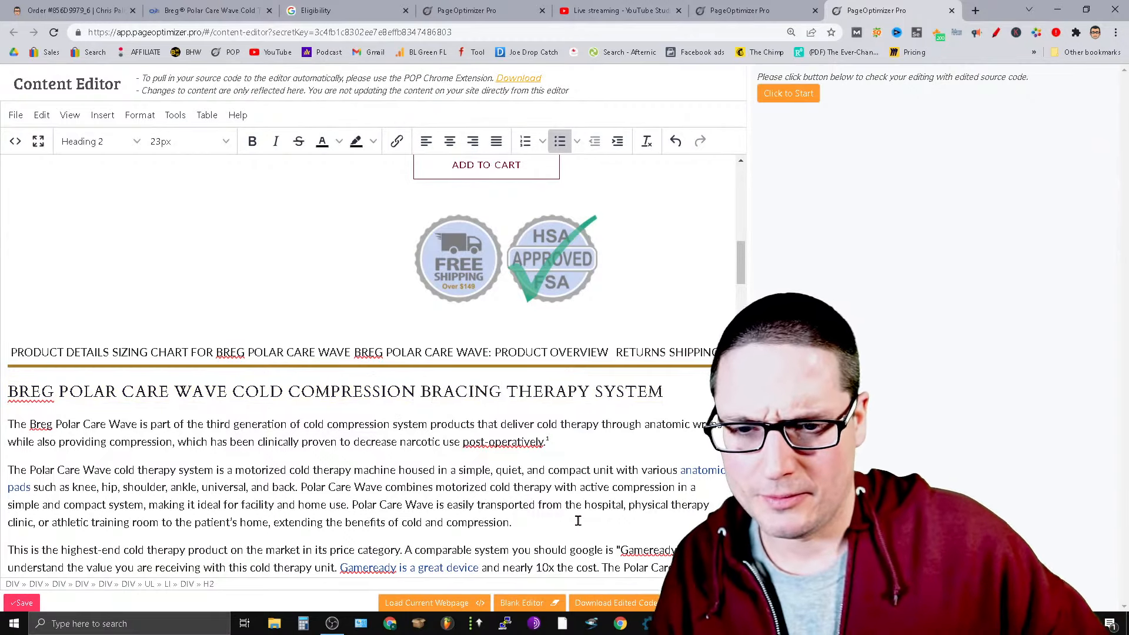
{"action": "double_click", "coordinate": [450, 393]}
{"action": "key", "text": "BackSpace"}
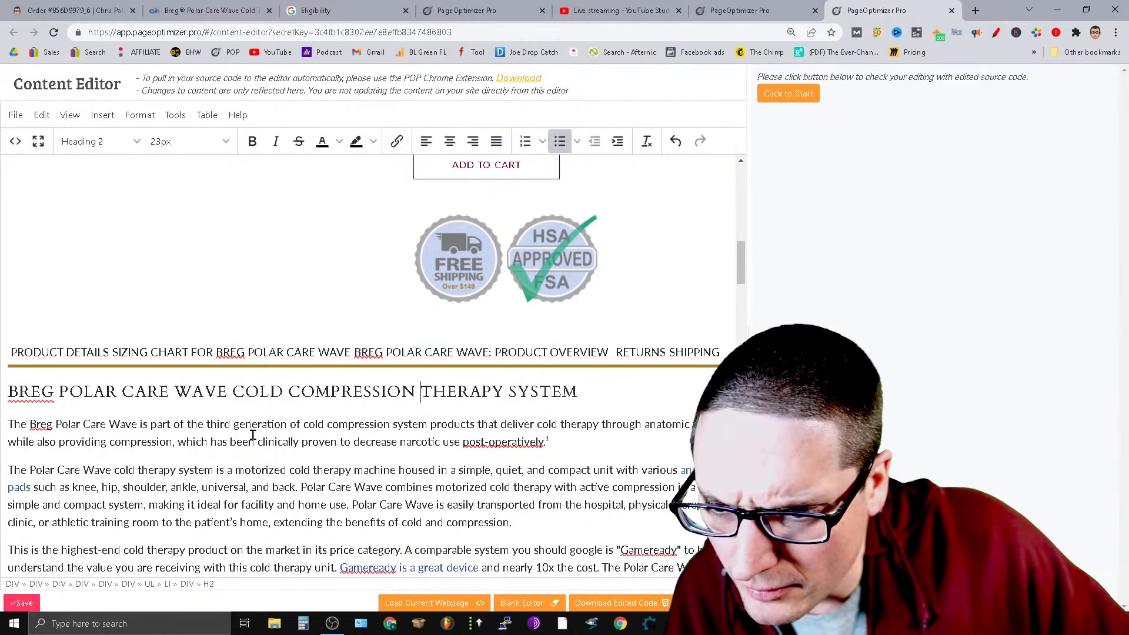
Insert the word "bracing" after "cold compression" in the first paragraph under the Breg Polar Care Wave heading.
{"action": "left_click", "coordinate": [390, 423]}
{"action": "type", "text": "brac "}
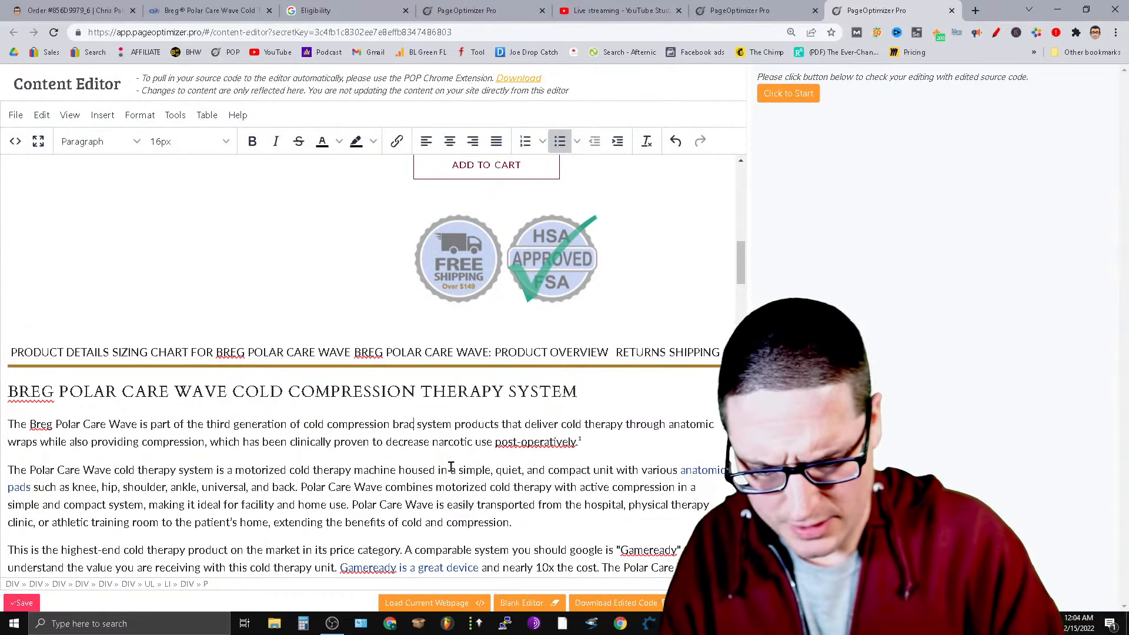
{"action": "type", "text": "ing"}
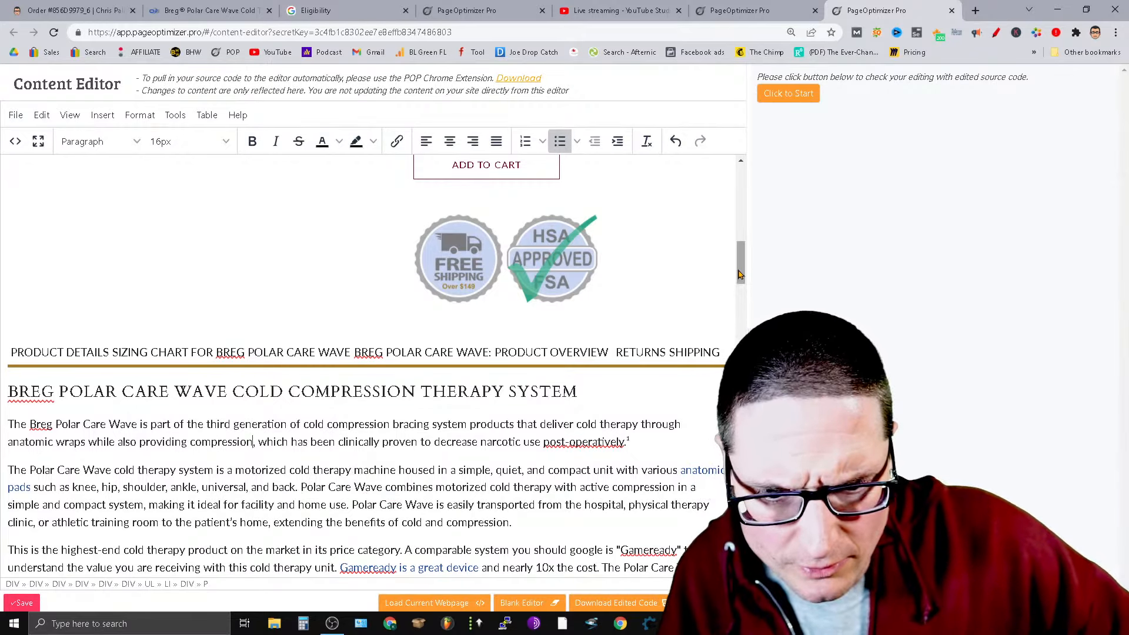
Check the live stream dashboard, and review the exact keyword and variation recommendations in the PageOptimizer Pro to-do list.
{"action": "scroll", "coordinate": [741, 261], "scroll_direction": "down", "scroll_amount": 2}
{"action": "left_click", "coordinate": [597, 10]}
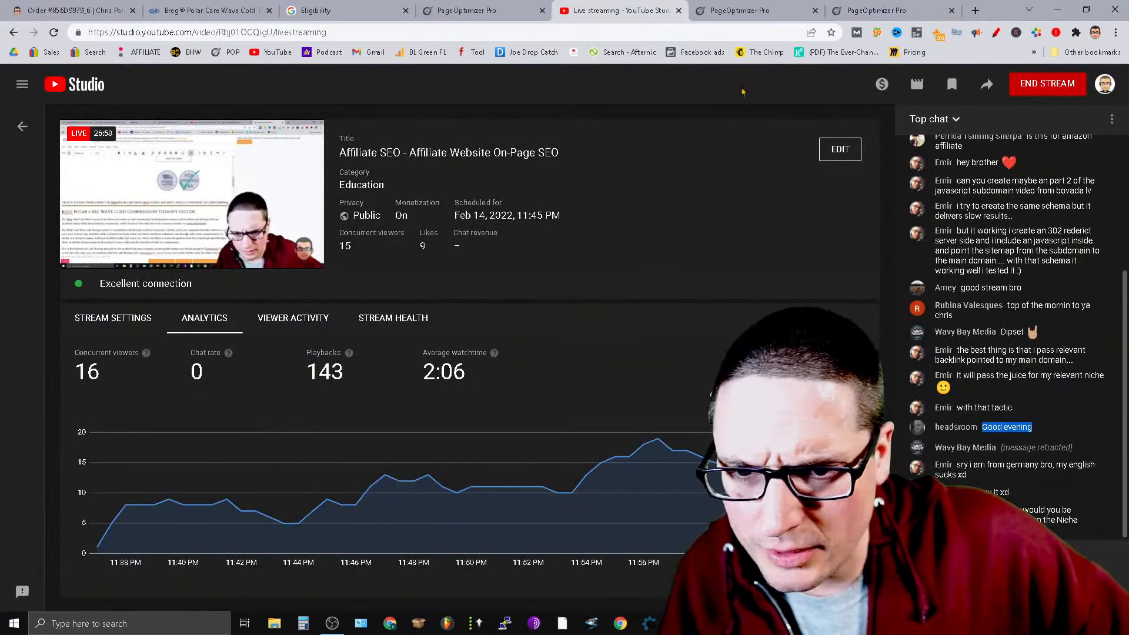
{"action": "left_click", "coordinate": [434, 8]}
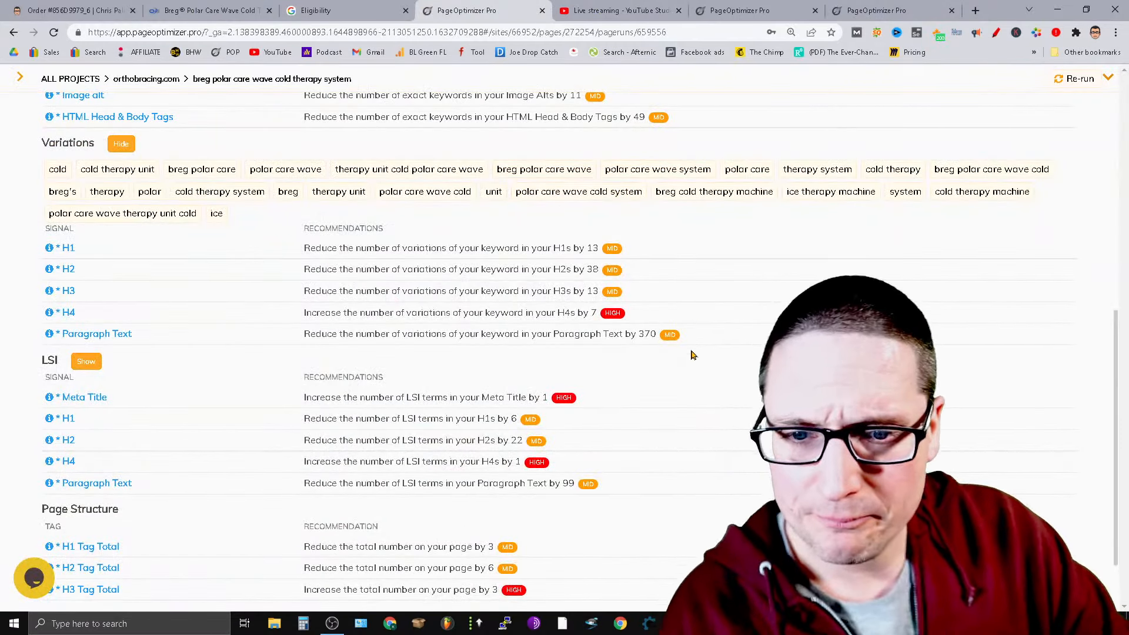
{"action": "scroll", "coordinate": [697, 350], "scroll_direction": "up", "scroll_amount": 7}
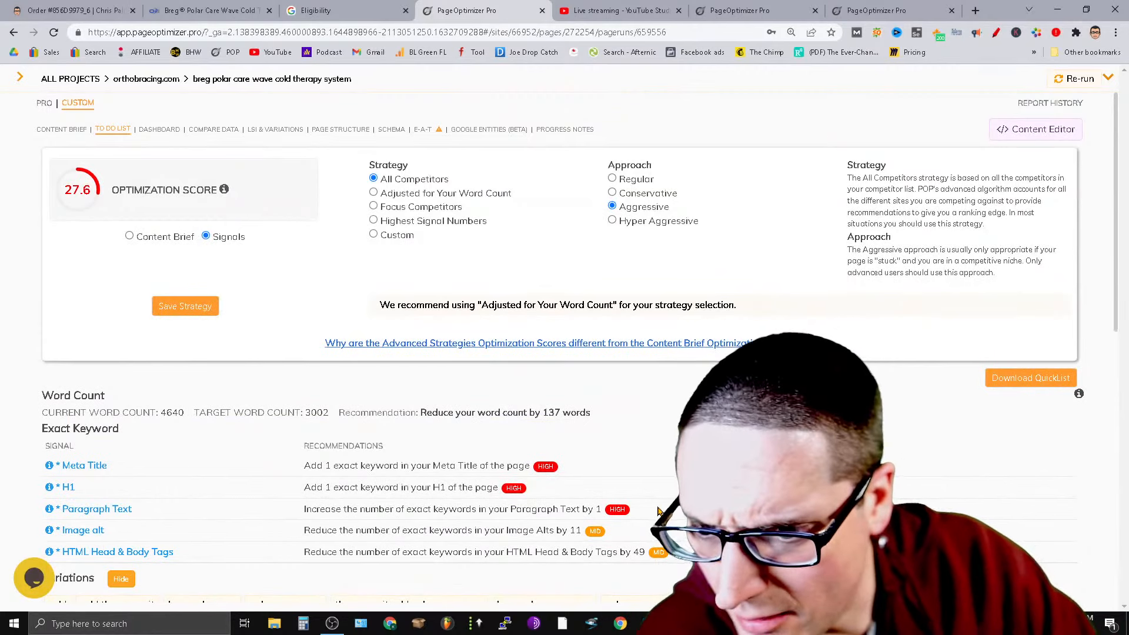
{"action": "scroll", "coordinate": [661, 518], "scroll_direction": "down", "scroll_amount": 3}
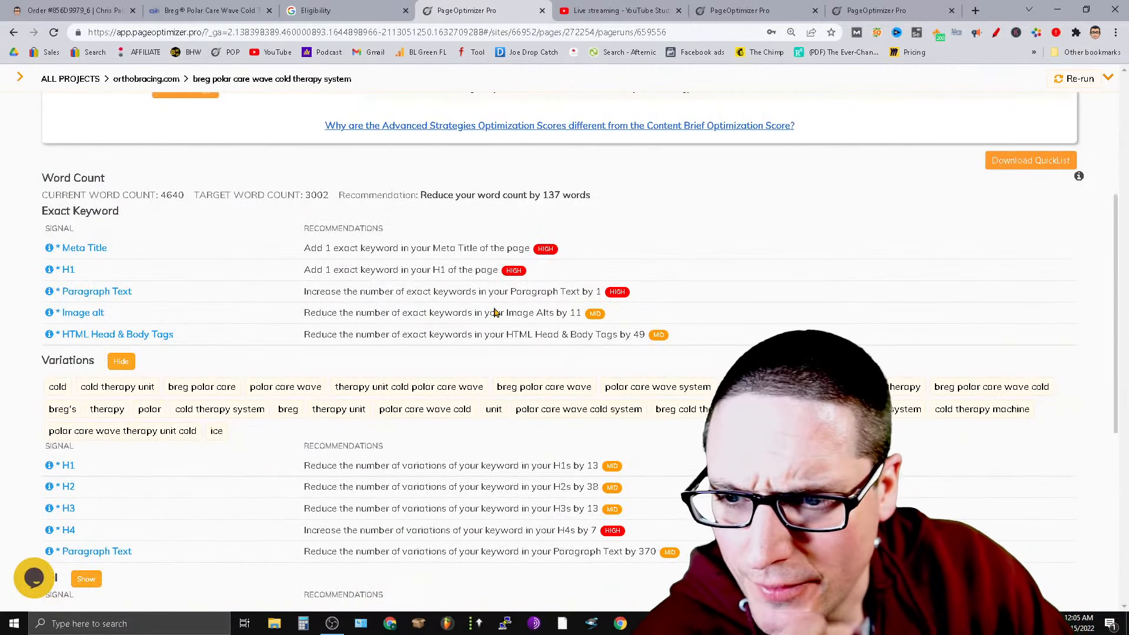
{"action": "scroll", "coordinate": [647, 385], "scroll_direction": "up", "scroll_amount": 3}
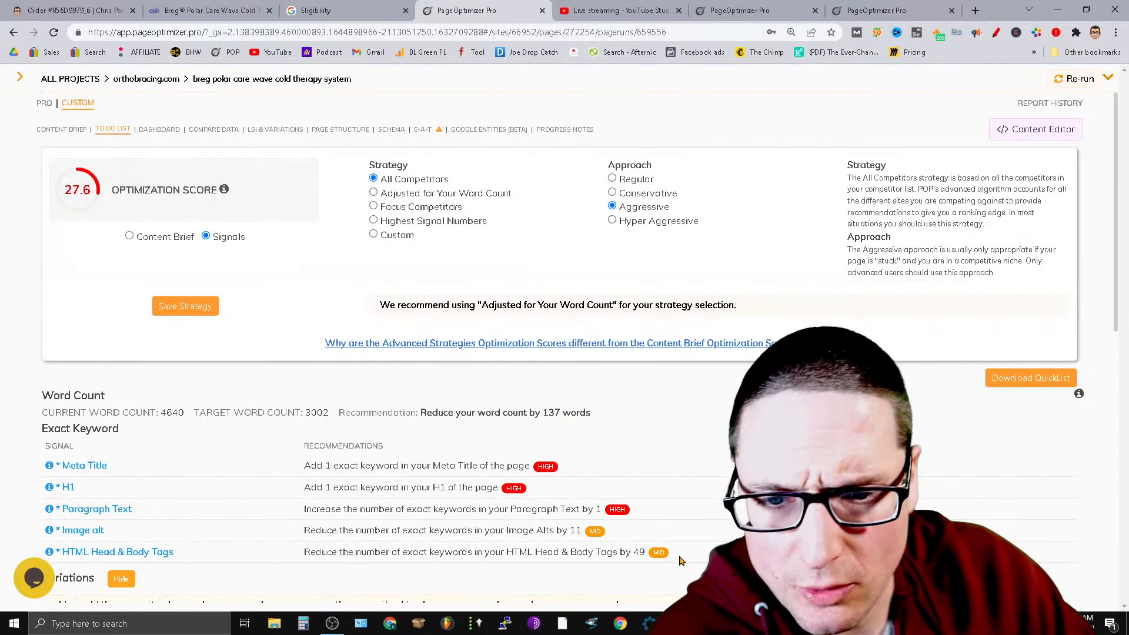
Return to the content editor and examine the keyword wording in the product heading and opening paragraphs.
{"action": "left_click", "coordinate": [911, 9]}
{"action": "left_click", "coordinate": [750, 7]}
{"action": "left_click", "coordinate": [895, 8]}
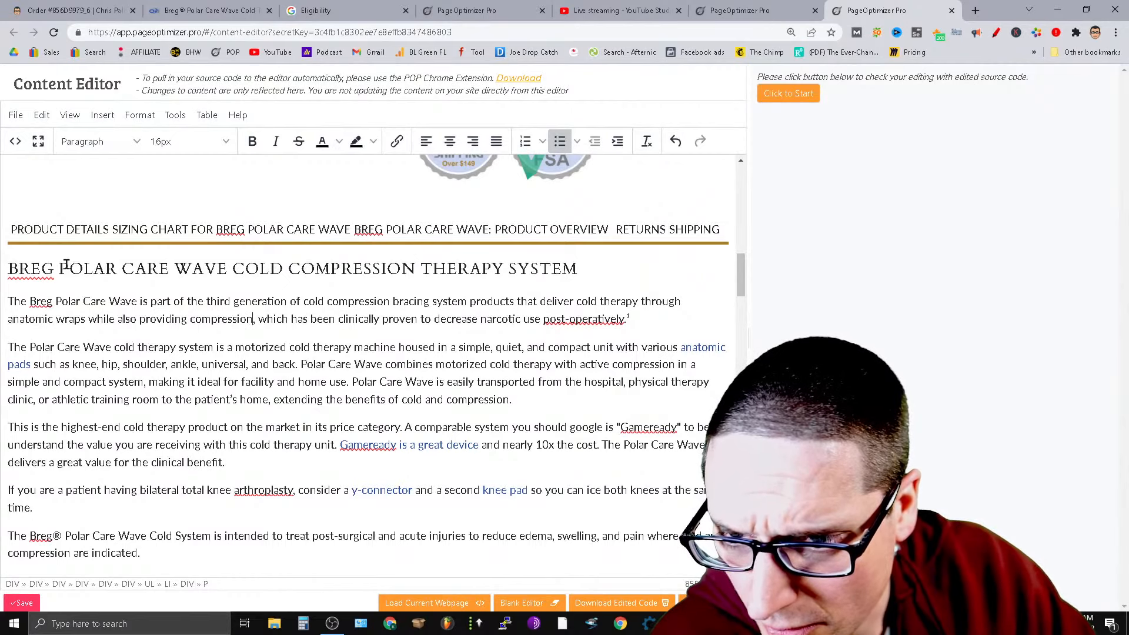
{"action": "left_click_drag", "start_coordinate": [60, 268], "coordinate": [557, 267]}
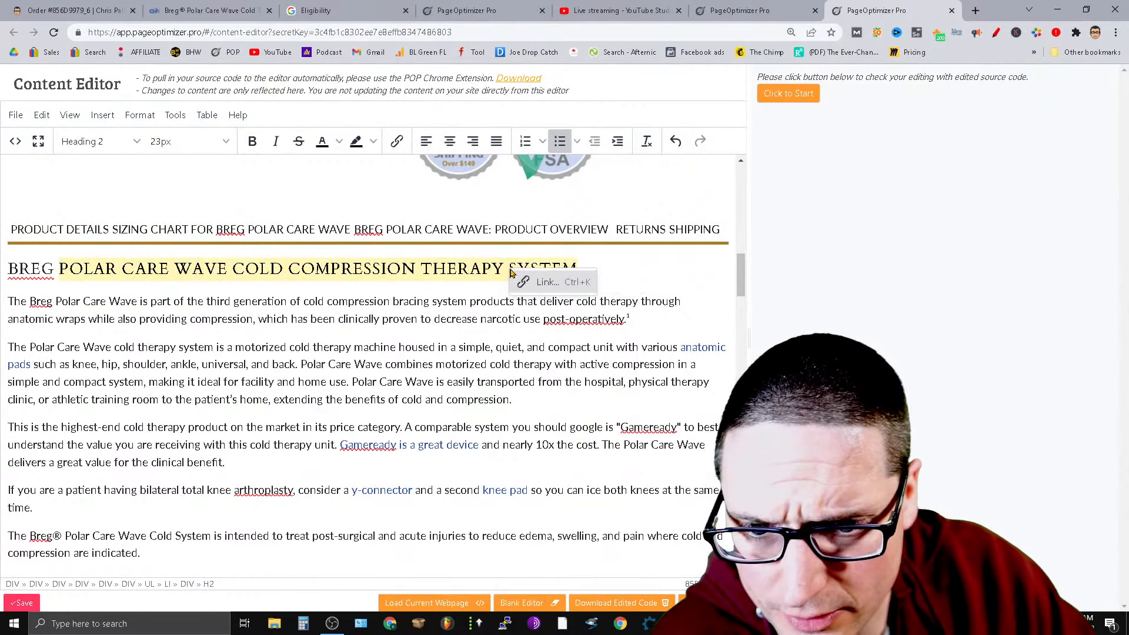
{"action": "left_click", "coordinate": [599, 270]}
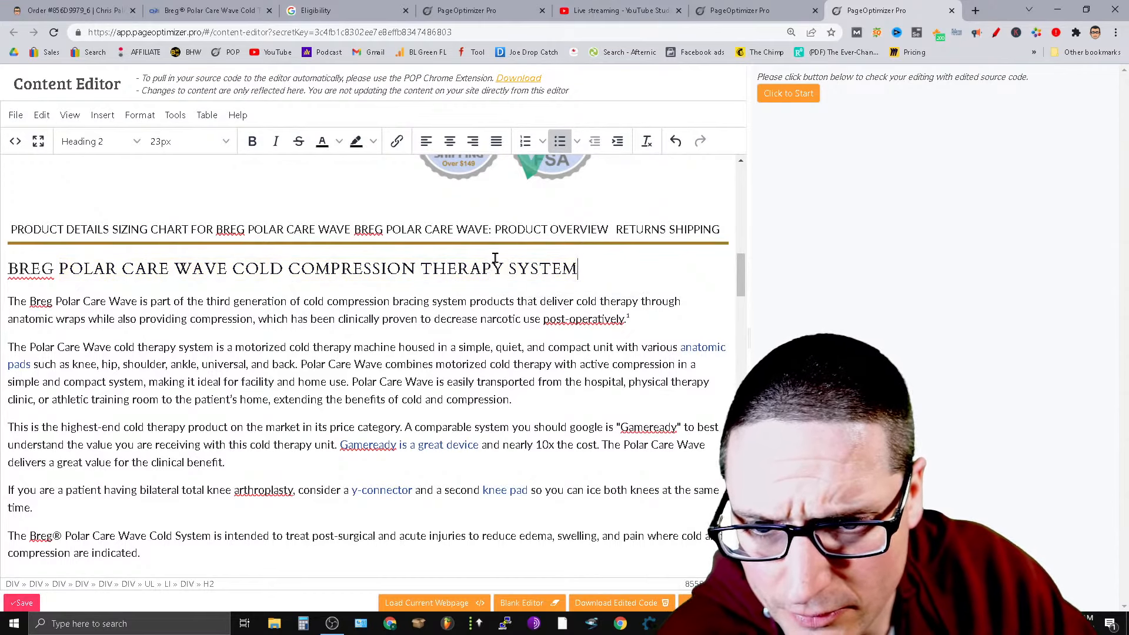
{"action": "left_click", "coordinate": [503, 266]}
{"action": "left_click_drag", "start_coordinate": [616, 270], "coordinate": [59, 274]}
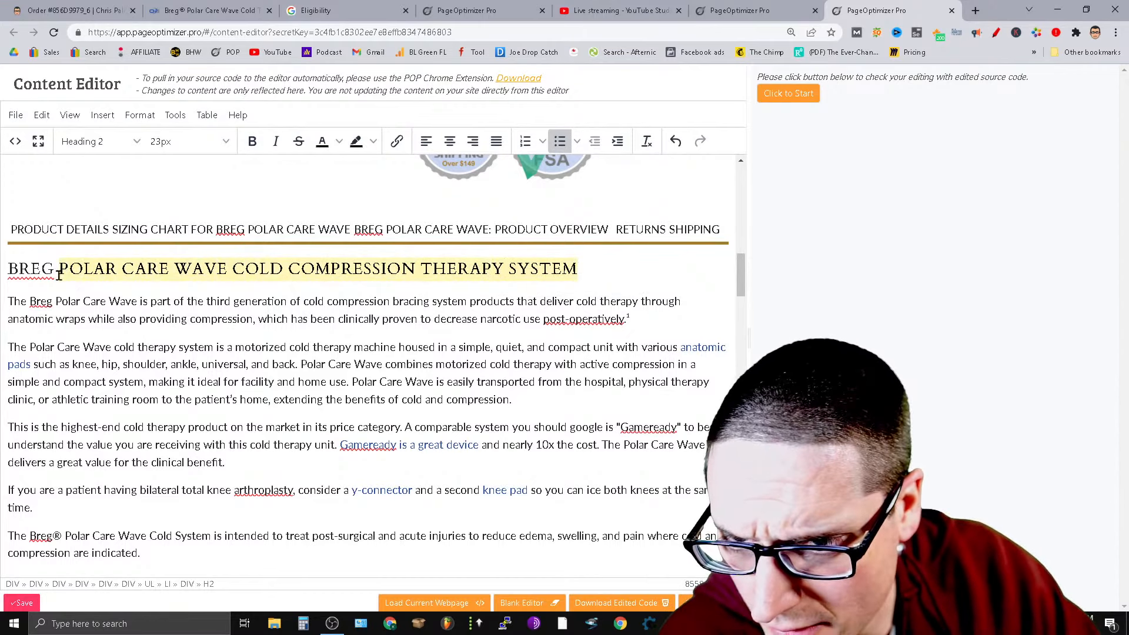
{"action": "left_click", "coordinate": [135, 336]}
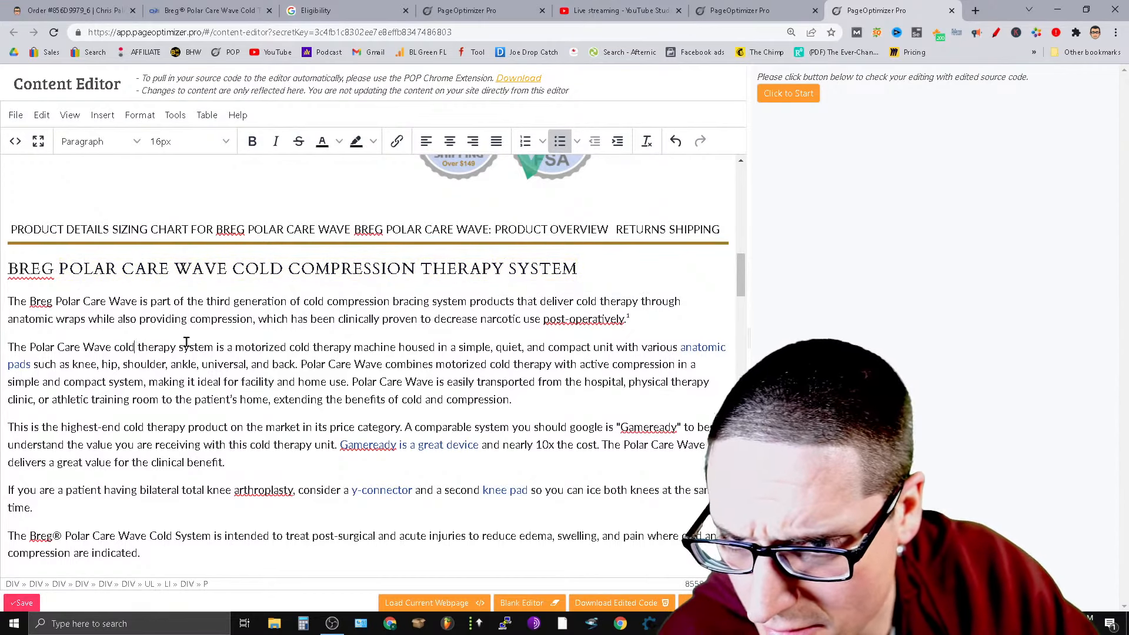
{"action": "left_click_drag", "start_coordinate": [56, 301], "coordinate": [130, 301]}
{"action": "left_click", "coordinate": [54, 318]}
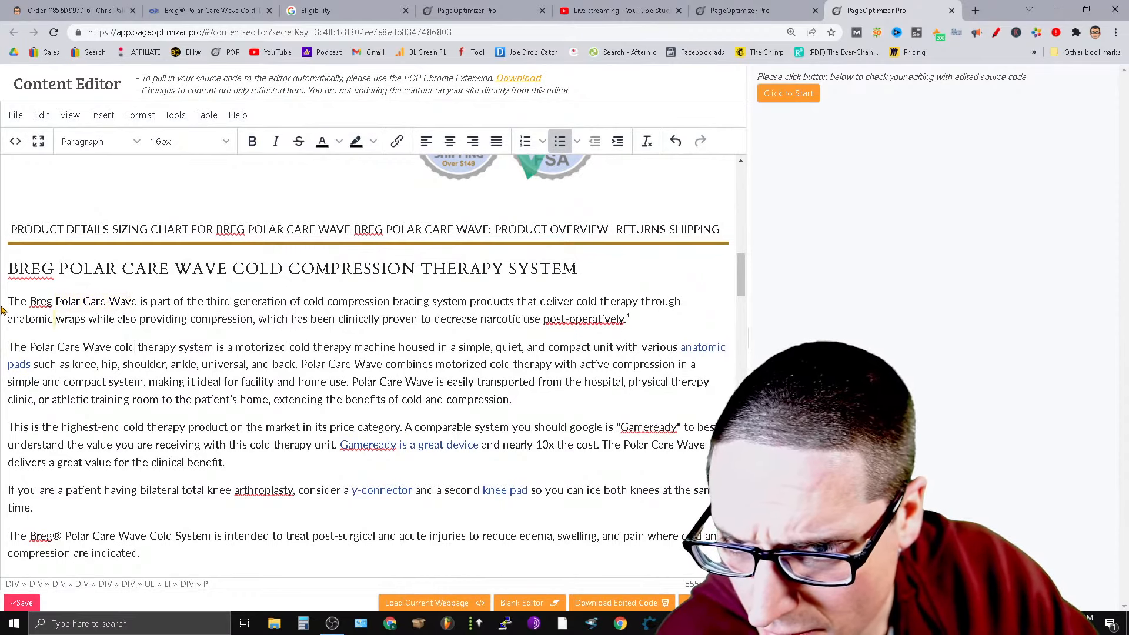
{"action": "left_click_drag", "start_coordinate": [8, 301], "coordinate": [268, 349]}
{"action": "left_click", "coordinate": [297, 392]}
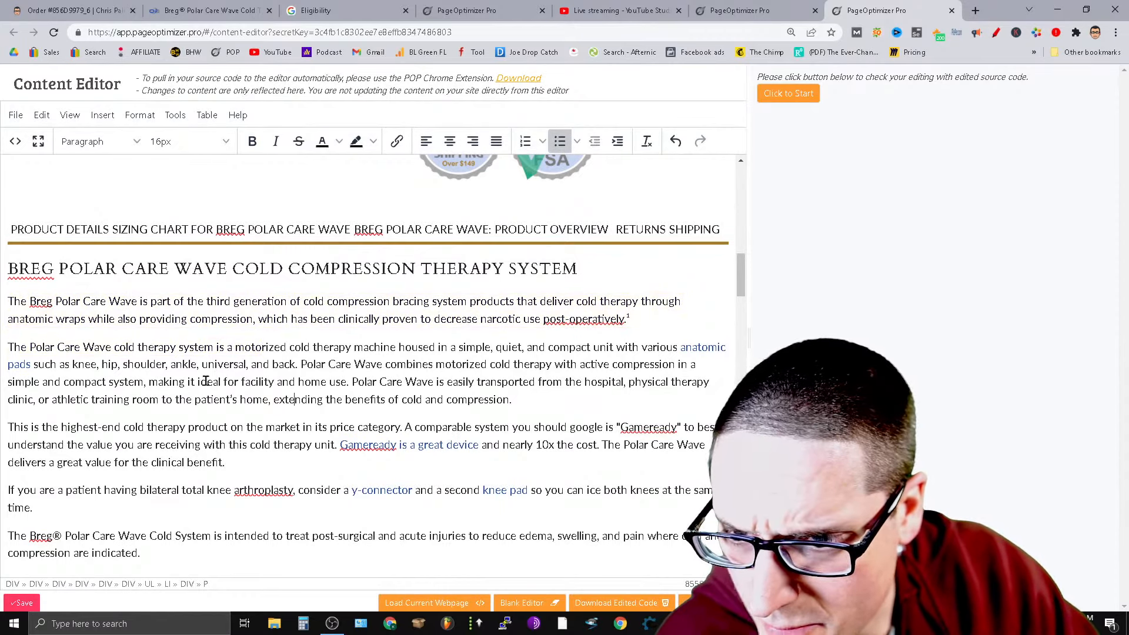
Look through the rest of the product page, including features, customer reviews, footer and product type options.
{"action": "scroll", "coordinate": [458, 482], "scroll_direction": "down", "scroll_amount": 6}
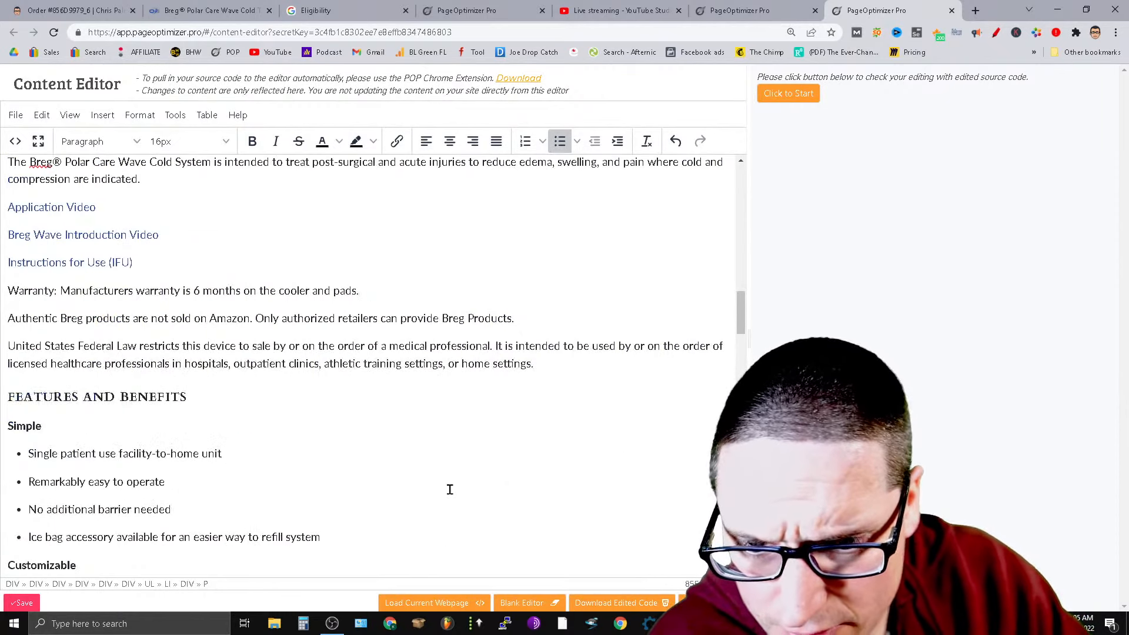
{"action": "scroll", "coordinate": [240, 402], "scroll_direction": "down", "scroll_amount": 3}
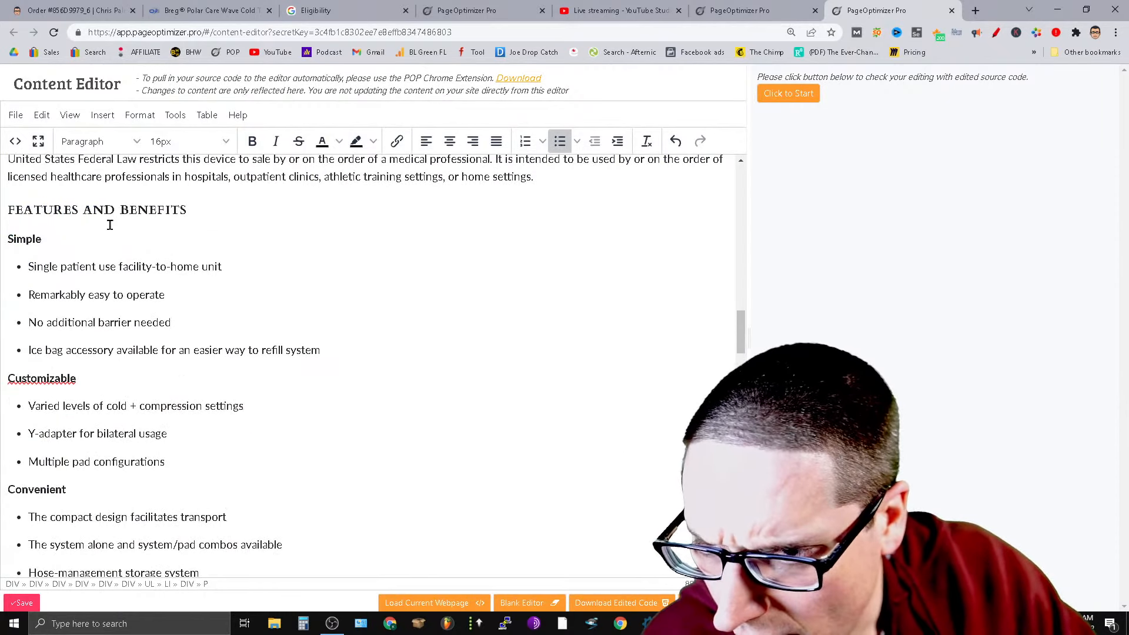
{"action": "scroll", "coordinate": [259, 422], "scroll_direction": "down", "scroll_amount": 5}
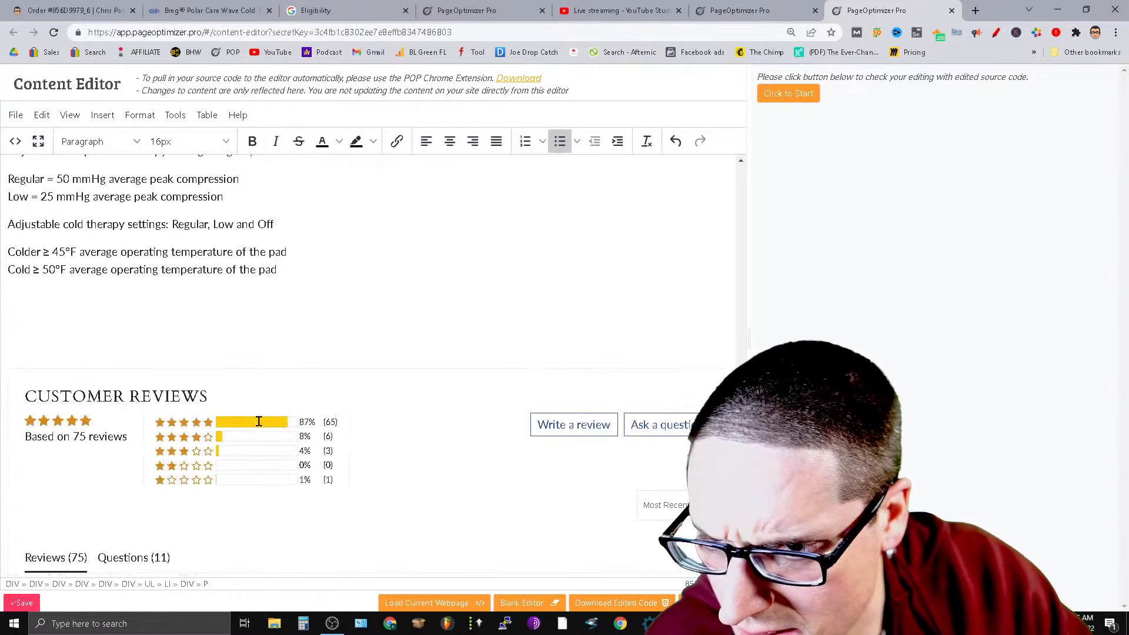
{"action": "scroll", "coordinate": [306, 352], "scroll_direction": "down", "scroll_amount": 10}
{"action": "scroll", "coordinate": [448, 491], "scroll_direction": "down", "scroll_amount": 15}
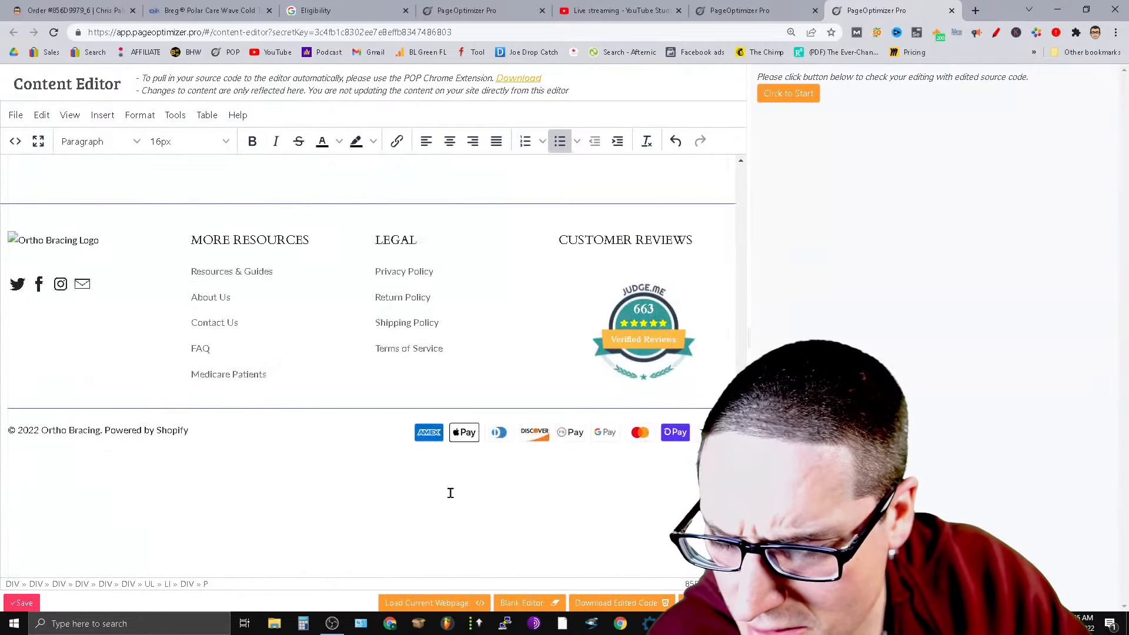
{"action": "scroll", "coordinate": [449, 490], "scroll_direction": "up", "scroll_amount": 15}
{"action": "scroll", "coordinate": [450, 490], "scroll_direction": "up", "scroll_amount": 10}
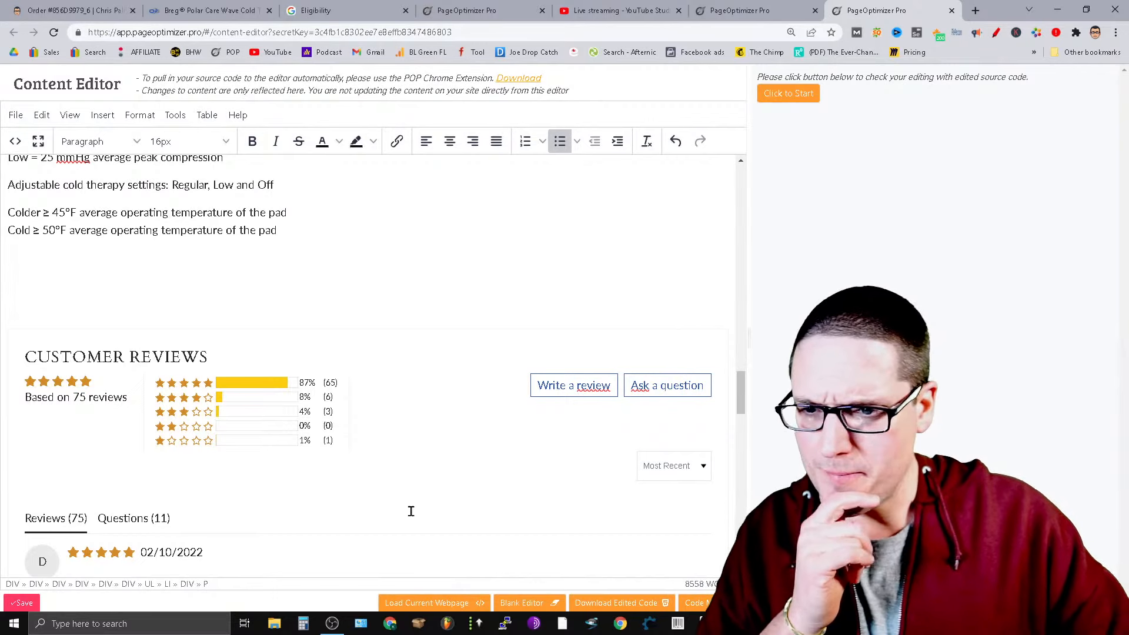
{"action": "scroll", "coordinate": [417, 494], "scroll_direction": "down", "scroll_amount": 5}
{"action": "scroll", "coordinate": [441, 537], "scroll_direction": "up", "scroll_amount": 5}
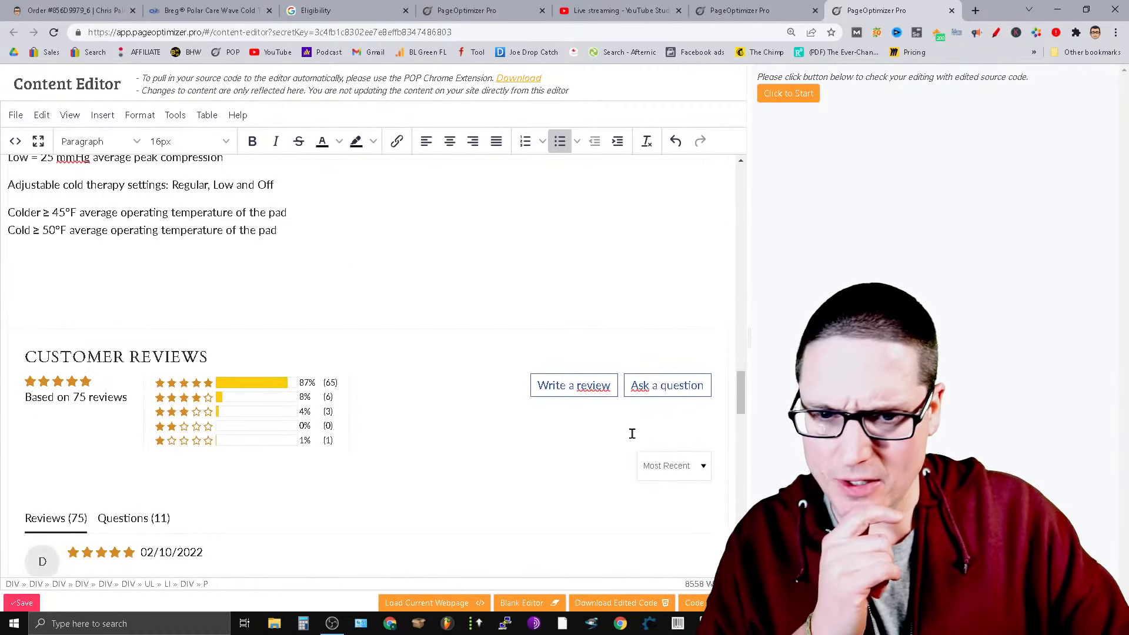
{"action": "left_click_drag", "start_coordinate": [746, 399], "coordinate": [770, 221]}
{"action": "scroll", "coordinate": [537, 494], "scroll_direction": "down", "scroll_amount": 8}
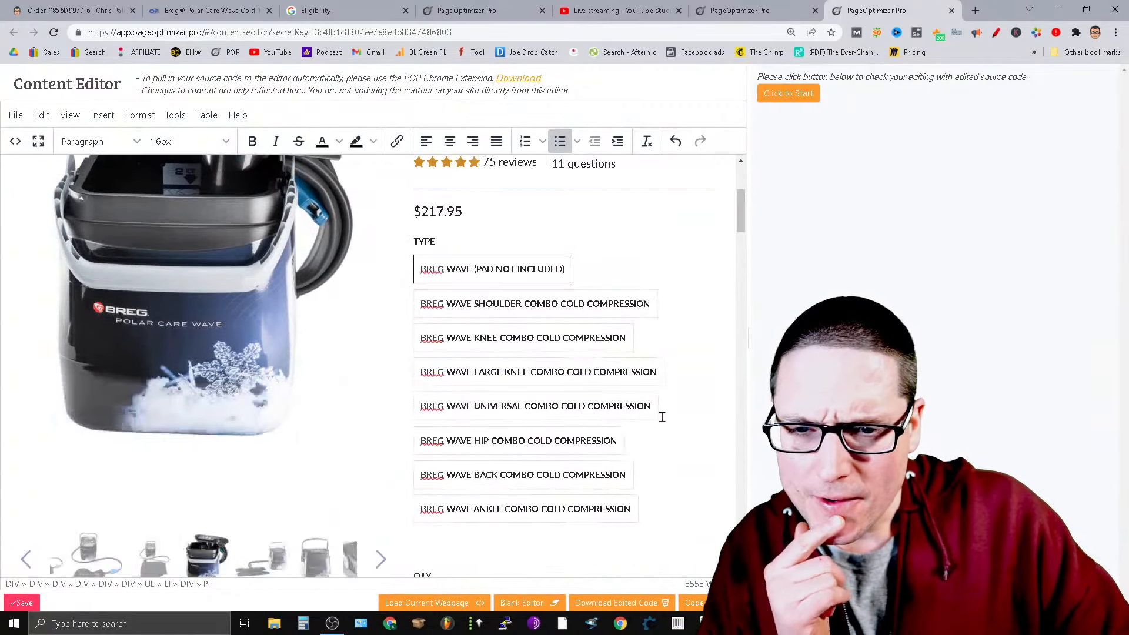
Return to the to-do list report and examine the exact keyword recommendations for the H1 and paragraph text.
{"action": "left_click", "coordinate": [738, 7]}
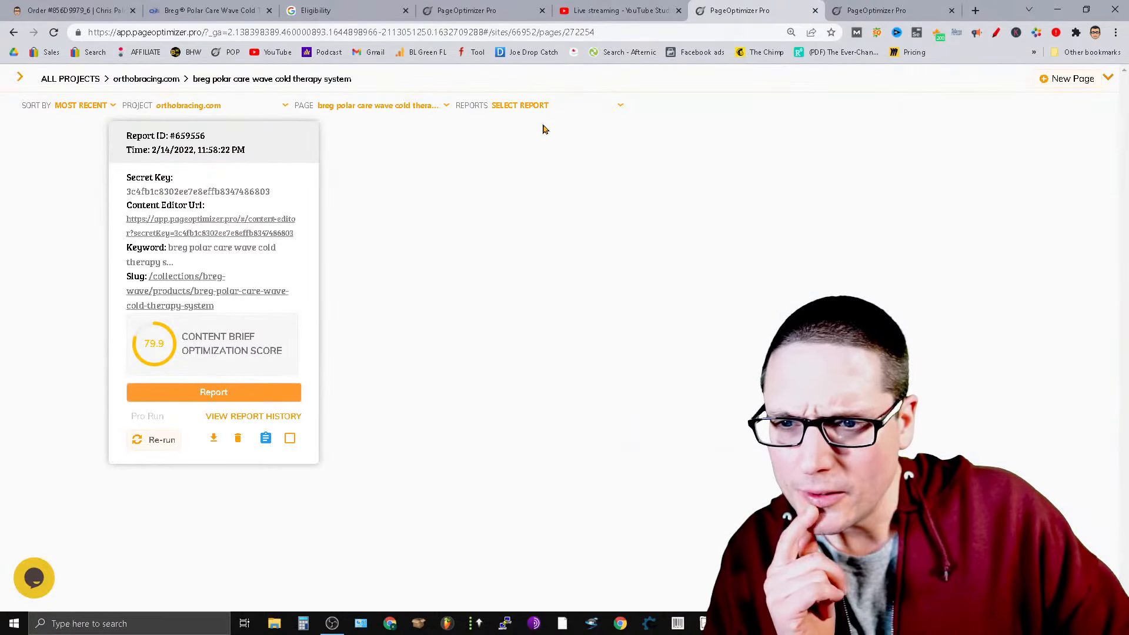
{"action": "left_click", "coordinate": [479, 7]}
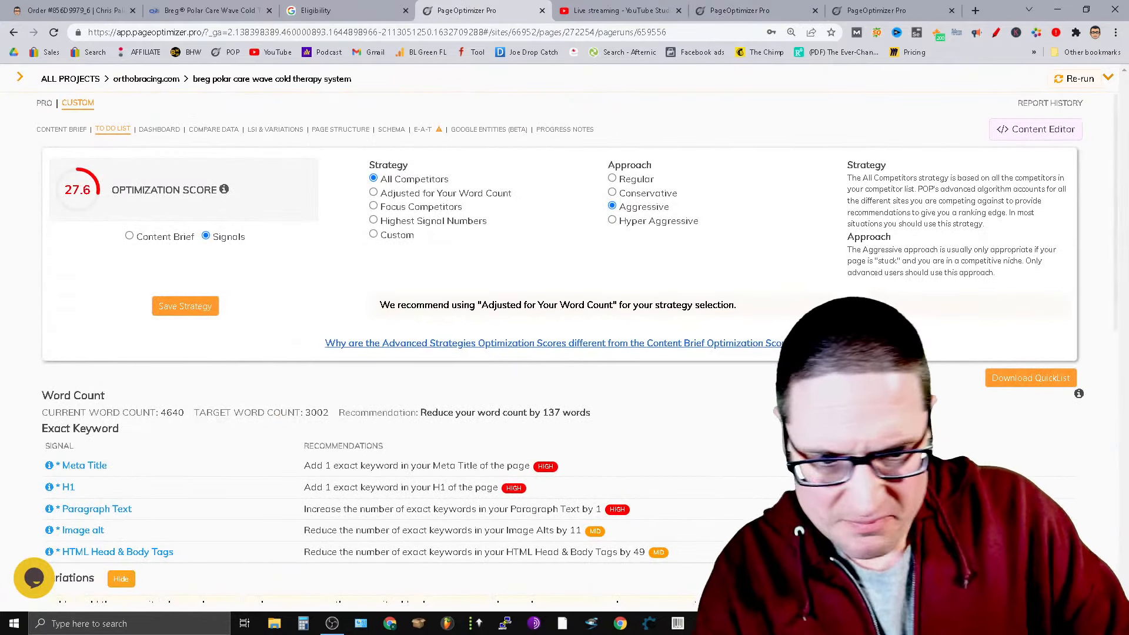
{"action": "scroll", "coordinate": [760, 301], "scroll_direction": "down", "scroll_amount": 4}
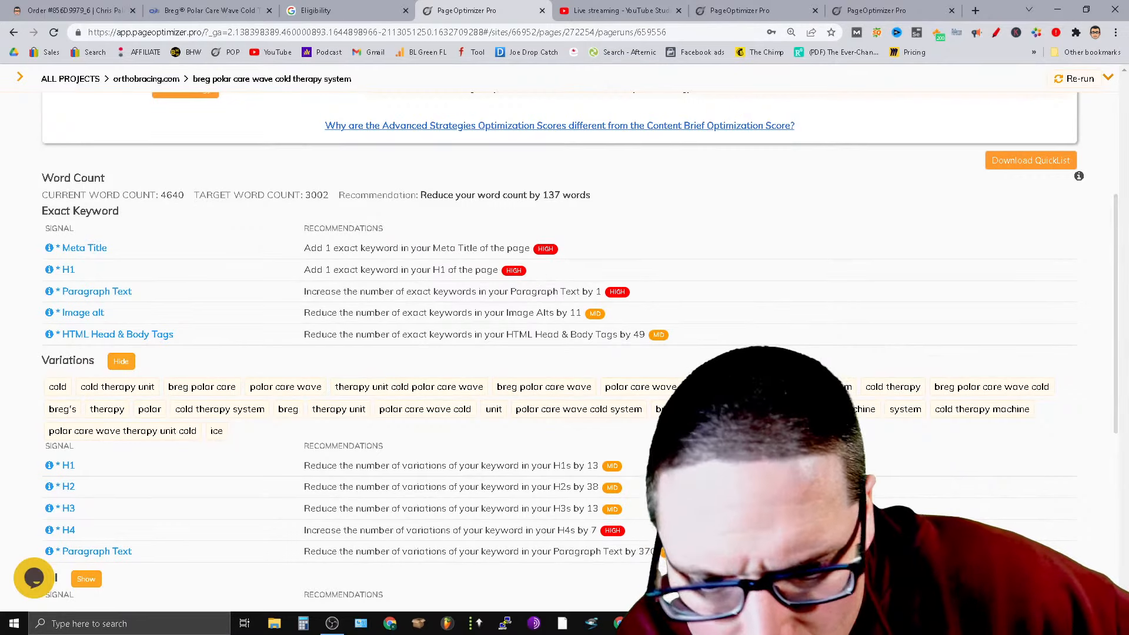
{"action": "left_click_drag", "start_coordinate": [539, 278], "coordinate": [317, 272]}
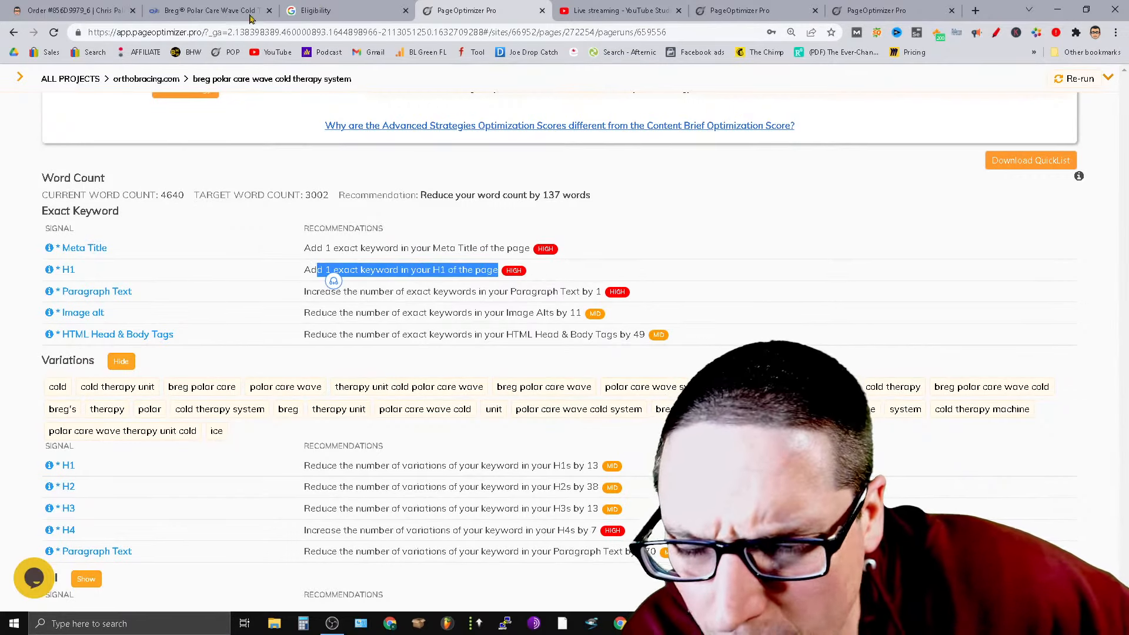
{"action": "left_click_drag", "start_coordinate": [152, 293], "coordinate": [46, 310]}
{"action": "left_click", "coordinate": [700, 301]}
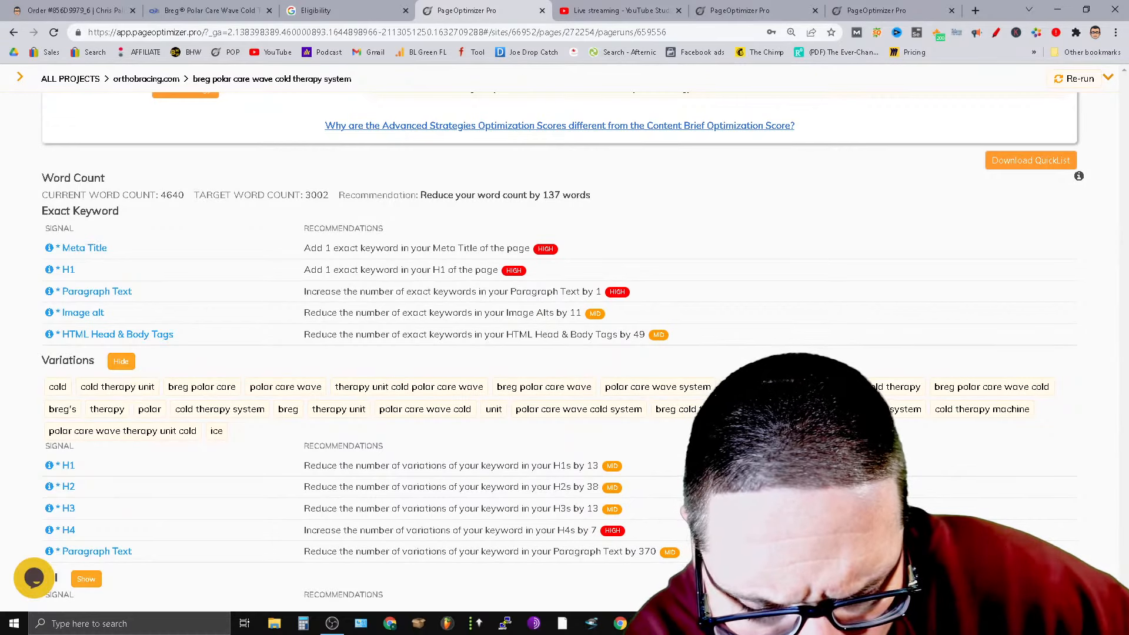
Switch to the Notepad notes and add a dashed separator line a few lines below the orthobracing.com product URL.
{"action": "mouse_move", "coordinate": [736, 624]}
{"action": "left_click", "coordinate": [544, 576]}
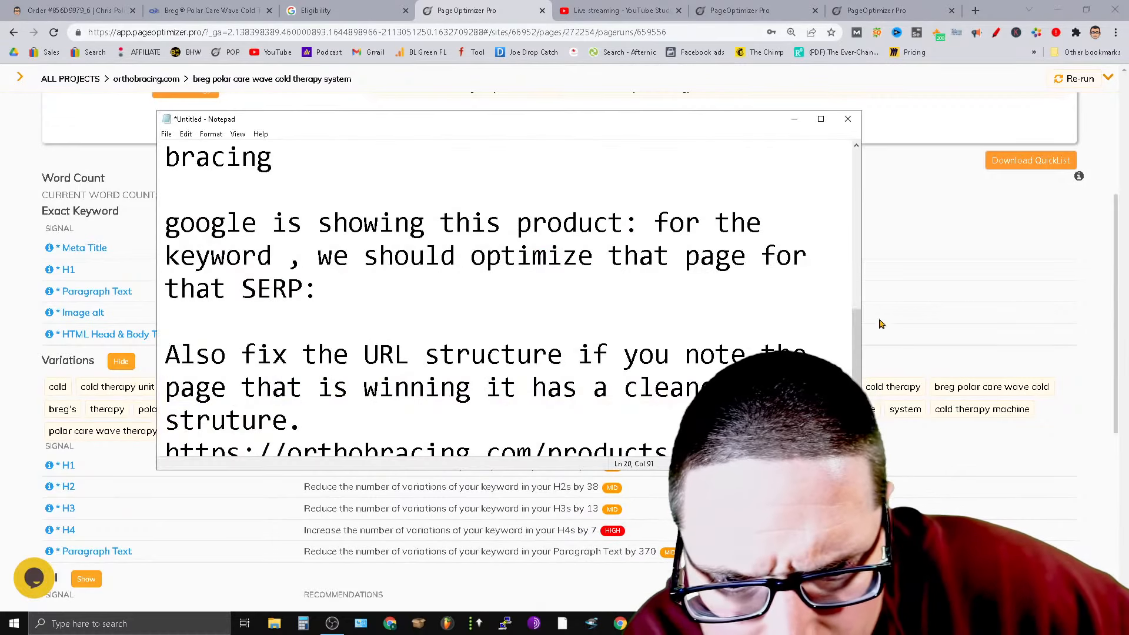
{"action": "scroll", "coordinate": [515, 391], "scroll_direction": "down", "scroll_amount": 2}
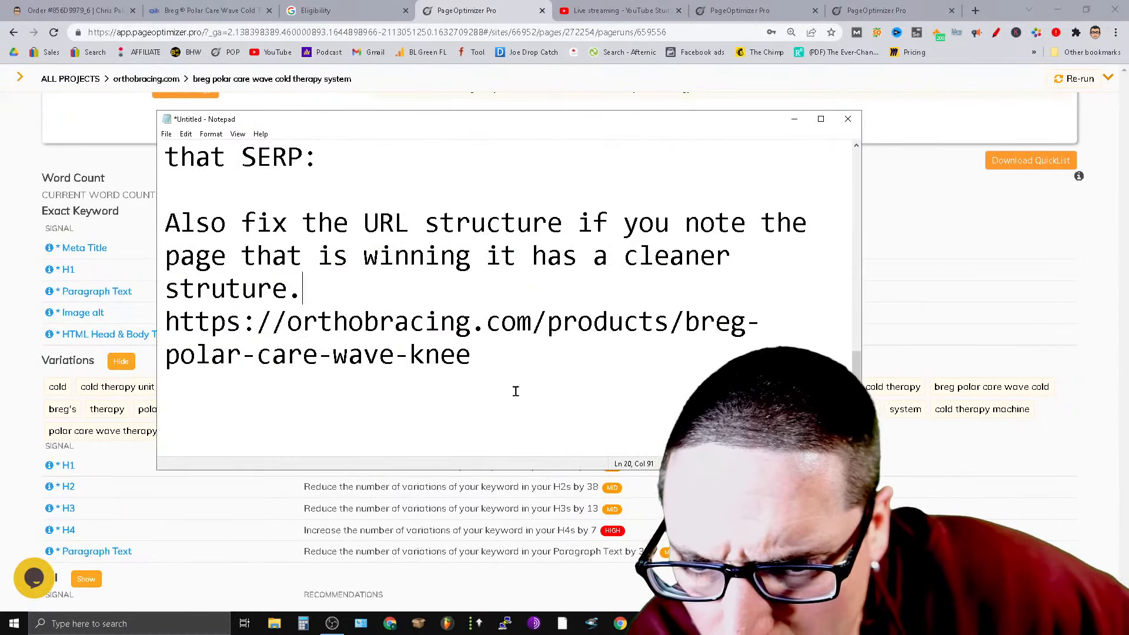
{"action": "left_click", "coordinate": [515, 349]}
{"action": "key", "text": "Return"}
{"action": "key", "text": "Return"}
{"action": "key", "text": "Return"}
{"action": "type", "text": "----------"}
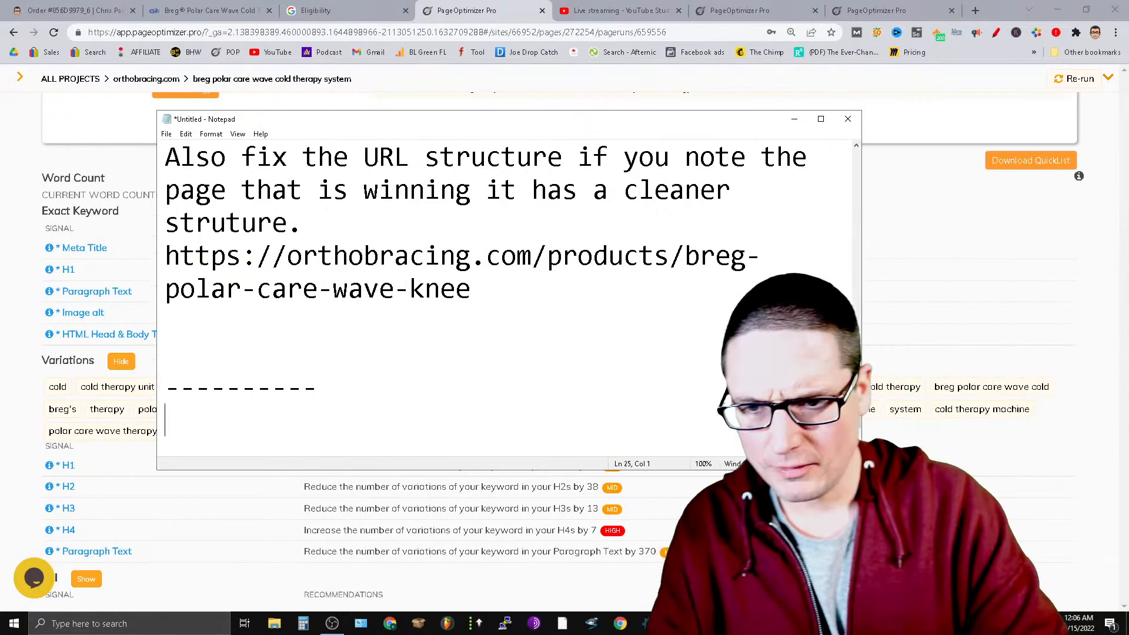
Write the note "Increase the word bracing in the body content." below the dashed separator.
{"action": "key", "text": "Return"}
{"action": "key", "text": "Return"}
{"action": "type", "text": "Incre"}
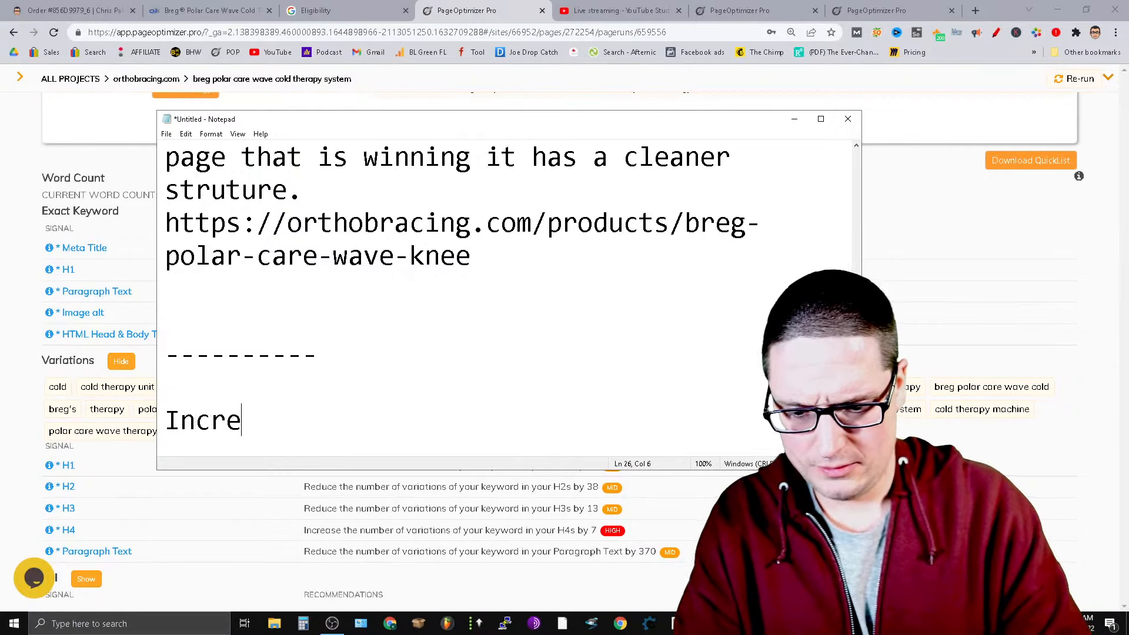
{"action": "type", "text": "ase the word"}
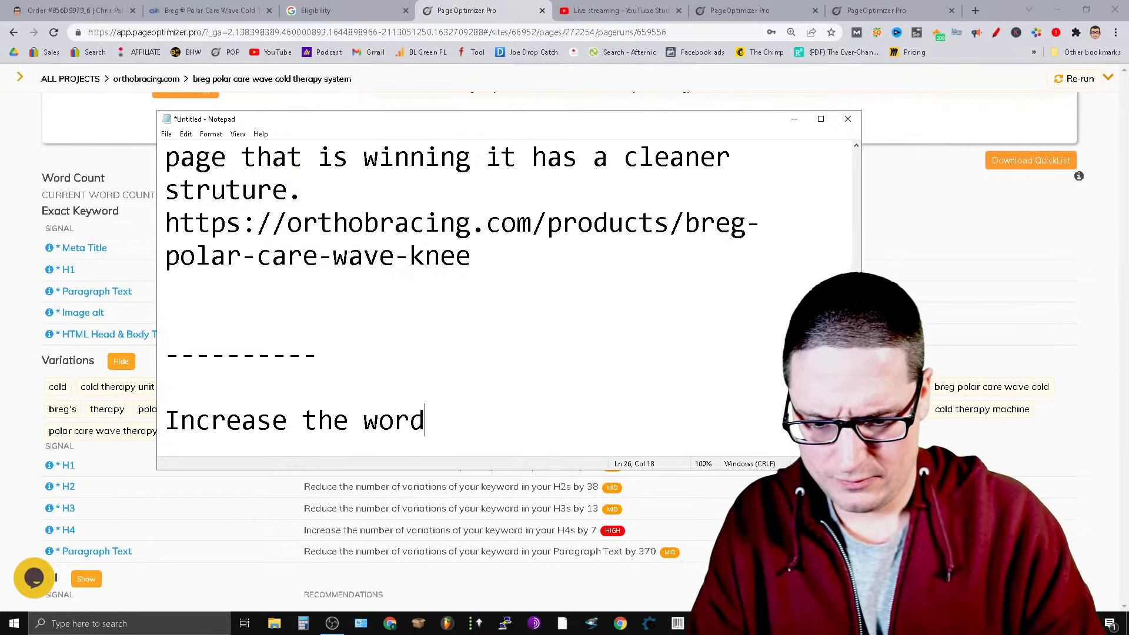
{"action": "type", "text": " bracing in "}
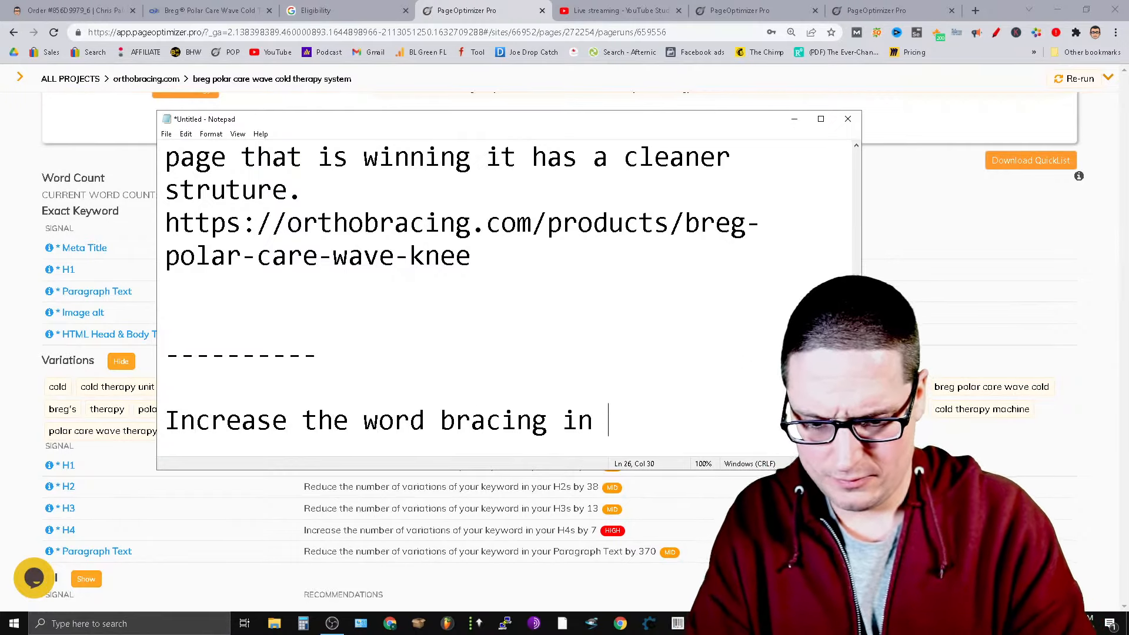
{"action": "type", "text": "the body conte"}
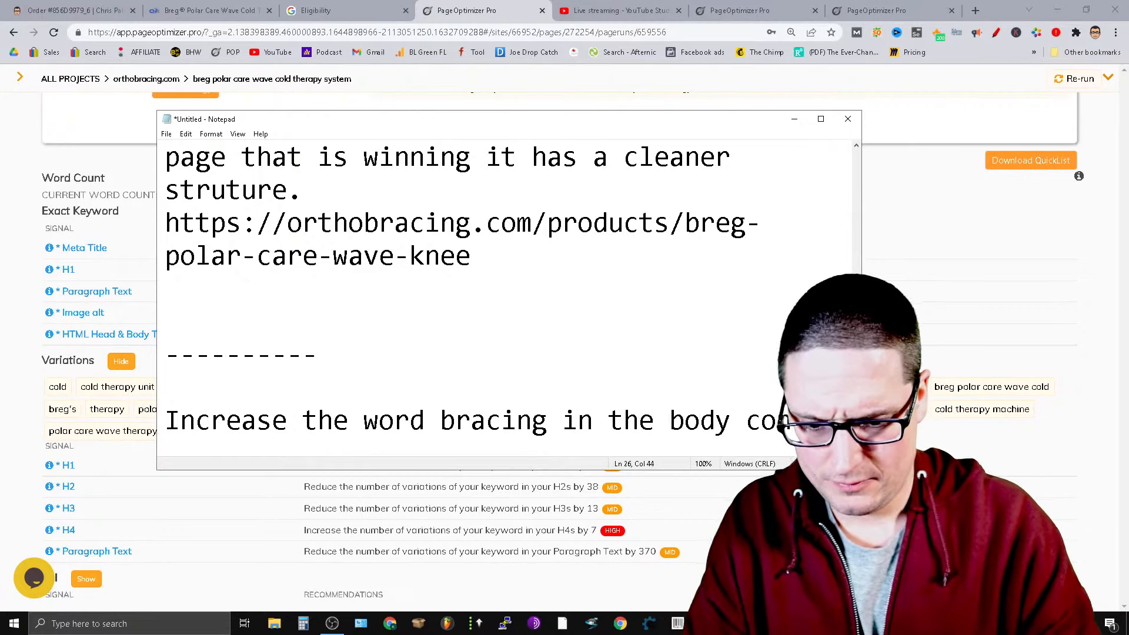
{"action": "type", "text": "nt"}
{"action": "type", "text": "."}
Add the note "Turn off some of the reviews the content is being read from the reviews and it is shifiting the optimizations." below the bracing note.
{"action": "key", "text": "Return"}
{"action": "key", "text": "Return"}
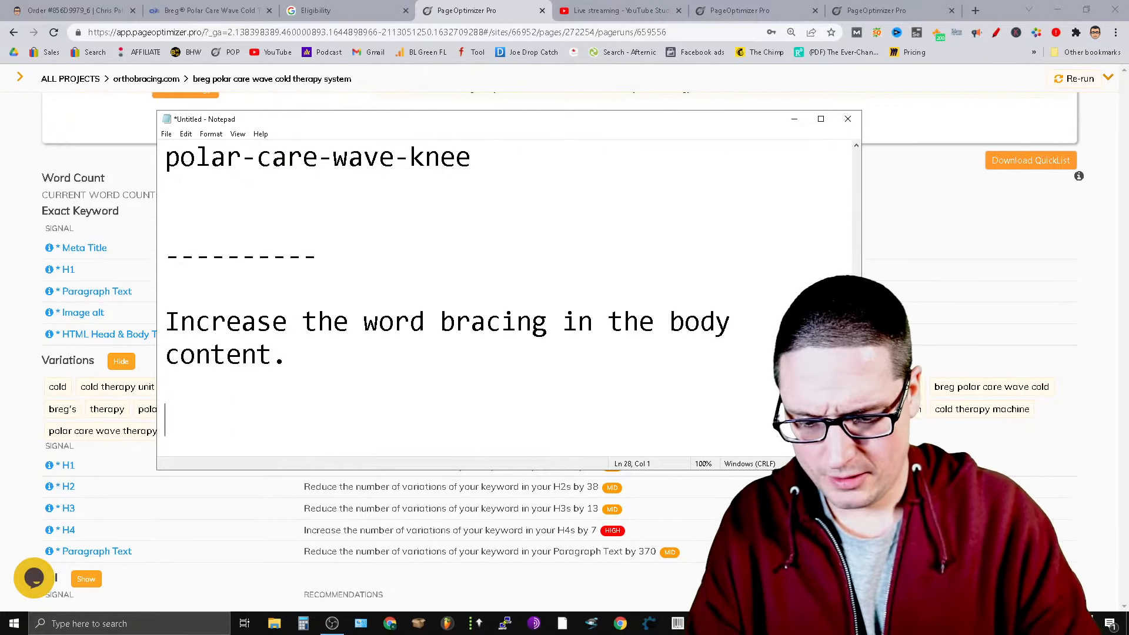
{"action": "type", "text": "D"}
{"action": "key", "text": "BackSpace"}
{"action": "type", "text": "Turn "}
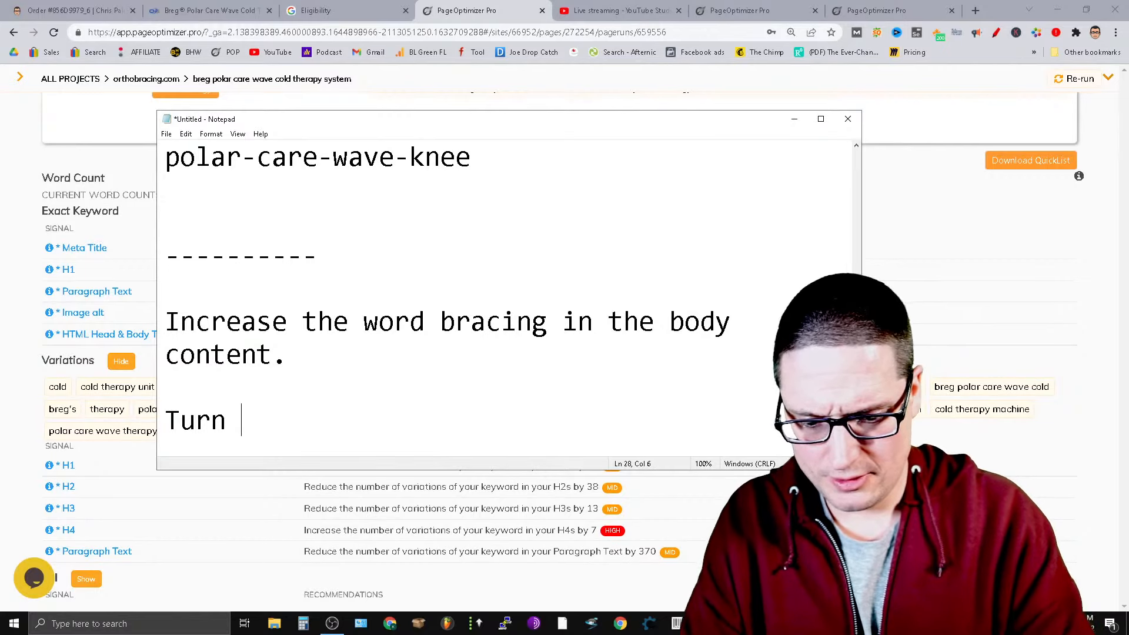
{"action": "type", "text": "off some of the r"}
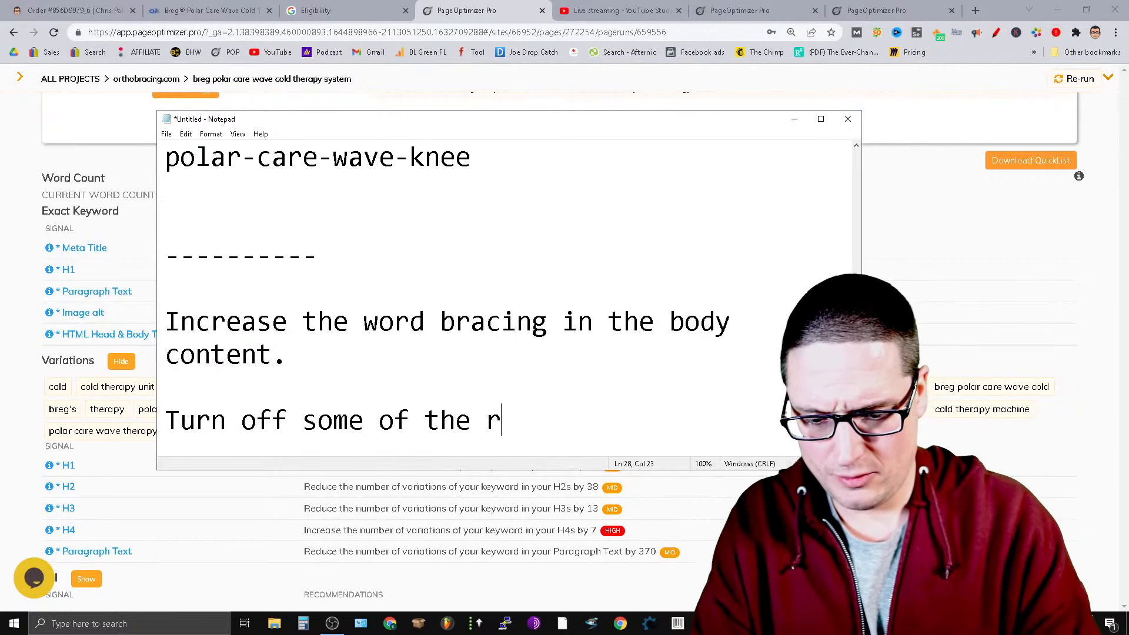
{"action": "type", "text": "eviews the co"}
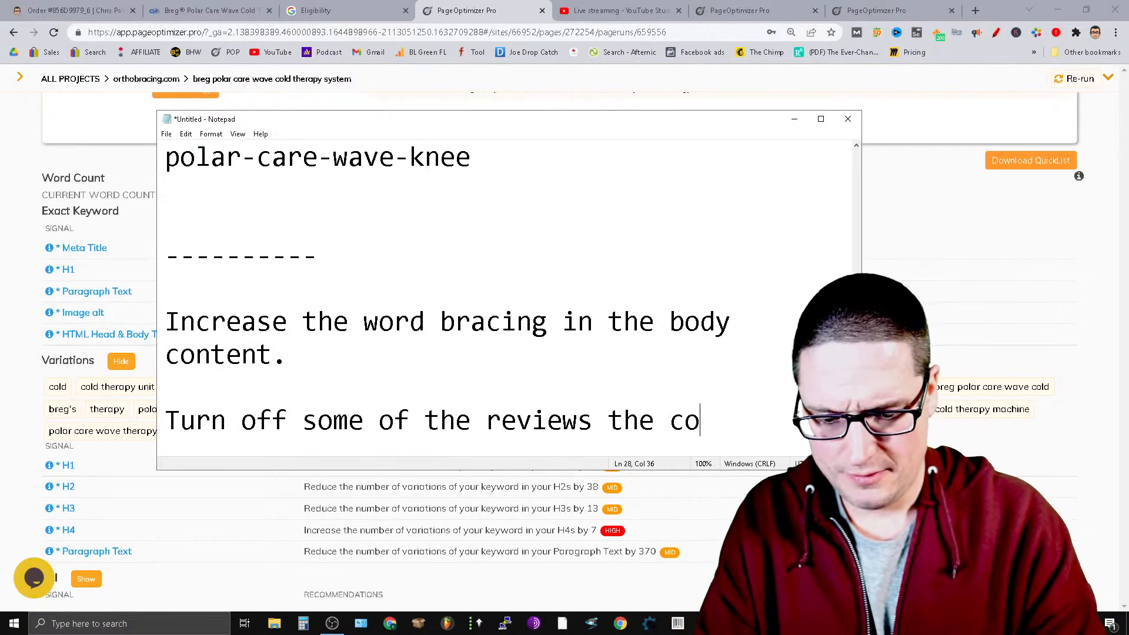
{"action": "type", "text": "ntent is being"}
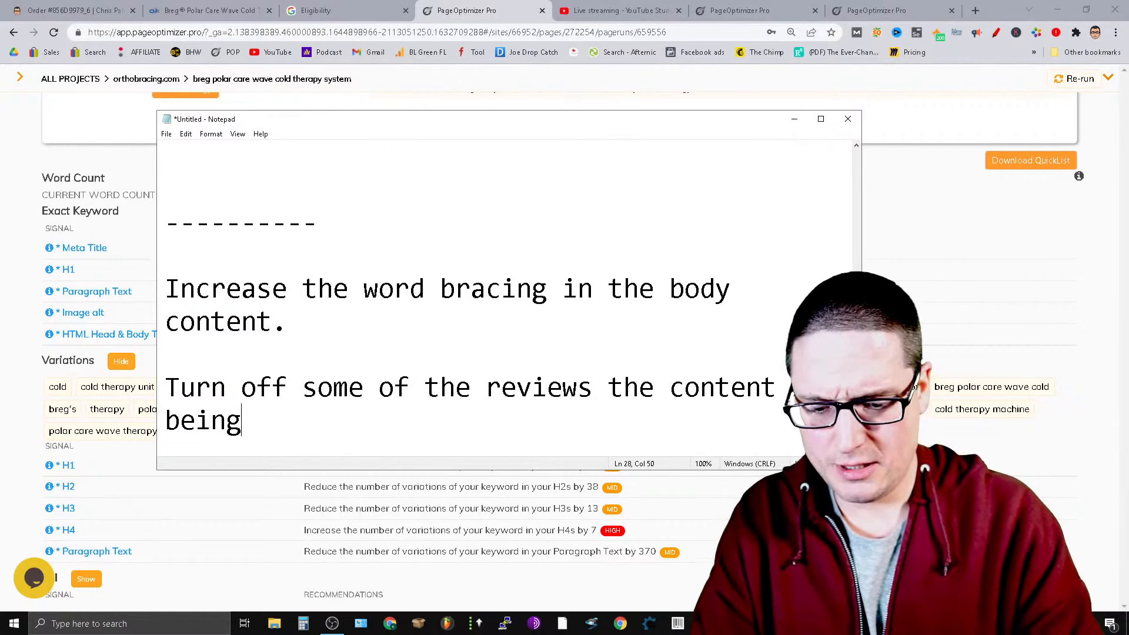
{"action": "type", "text": " re"}
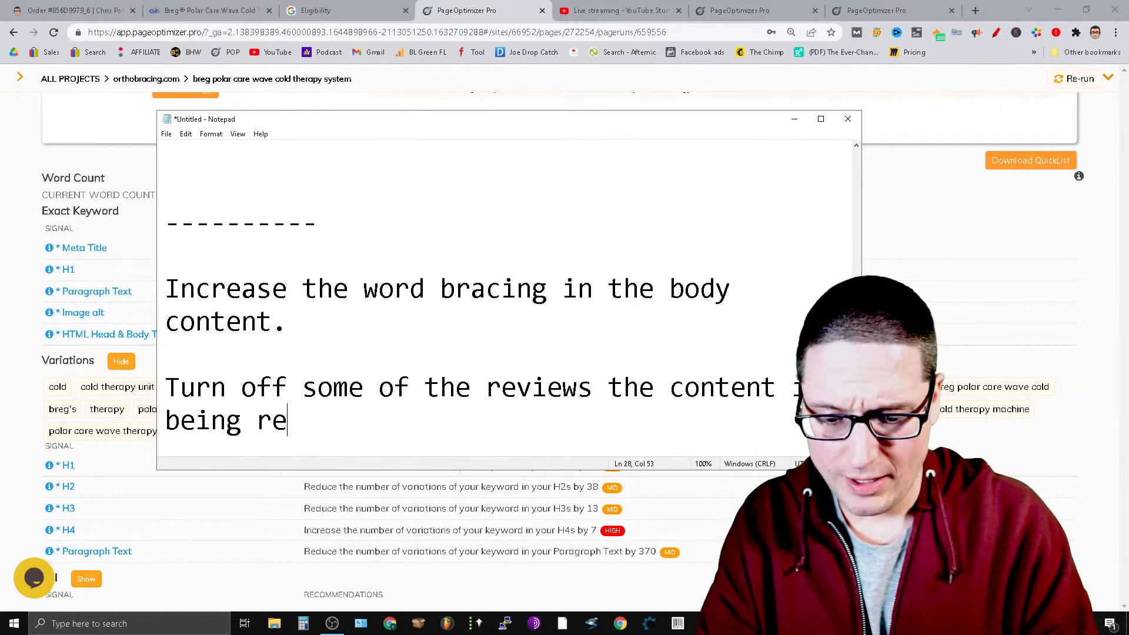
{"action": "type", "text": "ad from "}
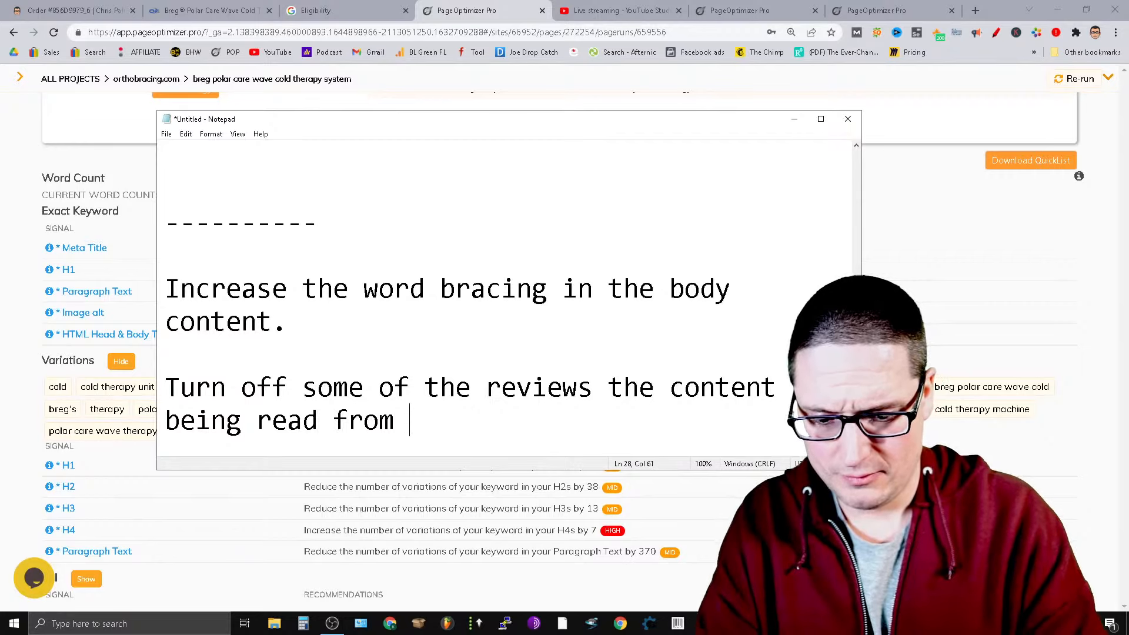
{"action": "type", "text": "the reviews and it is shifiting the optimizations."}
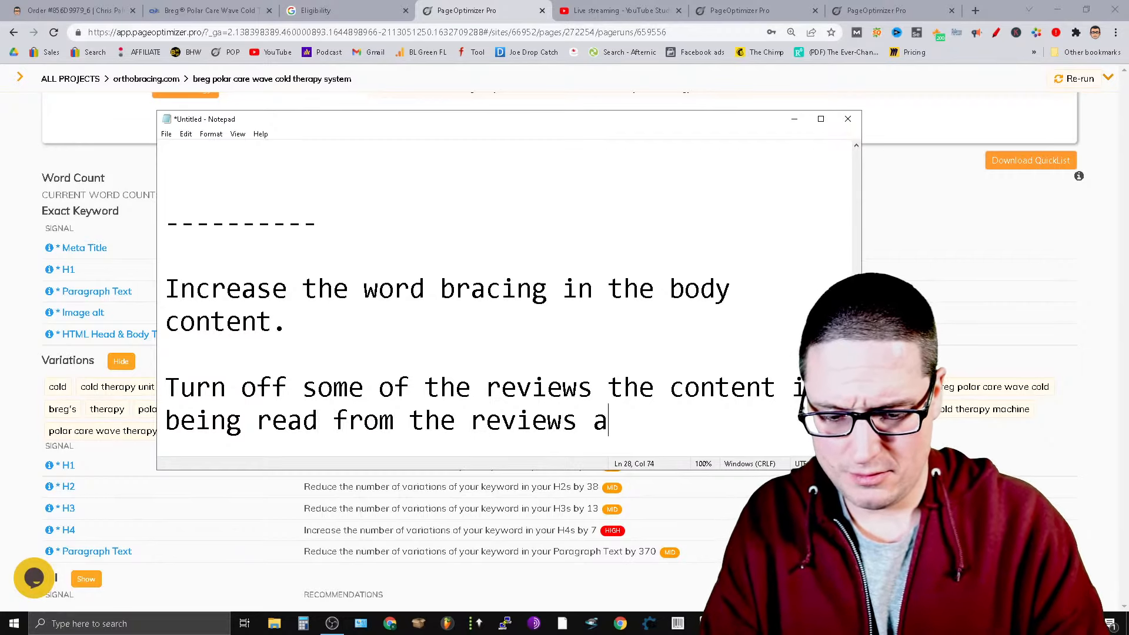
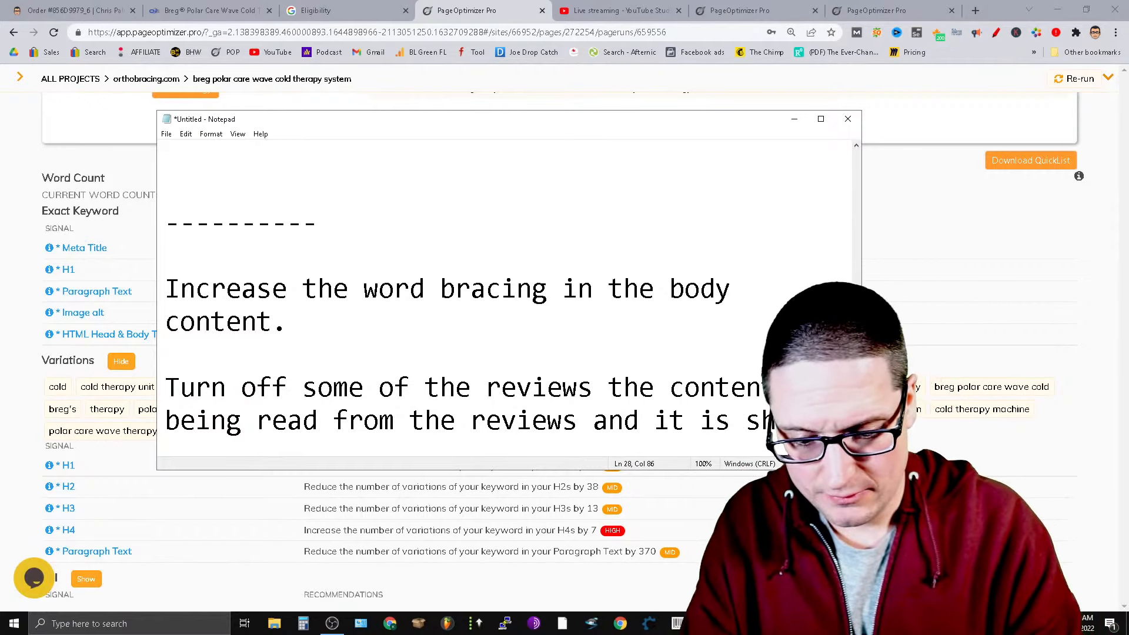
{"action": "type", "text": "shif"}
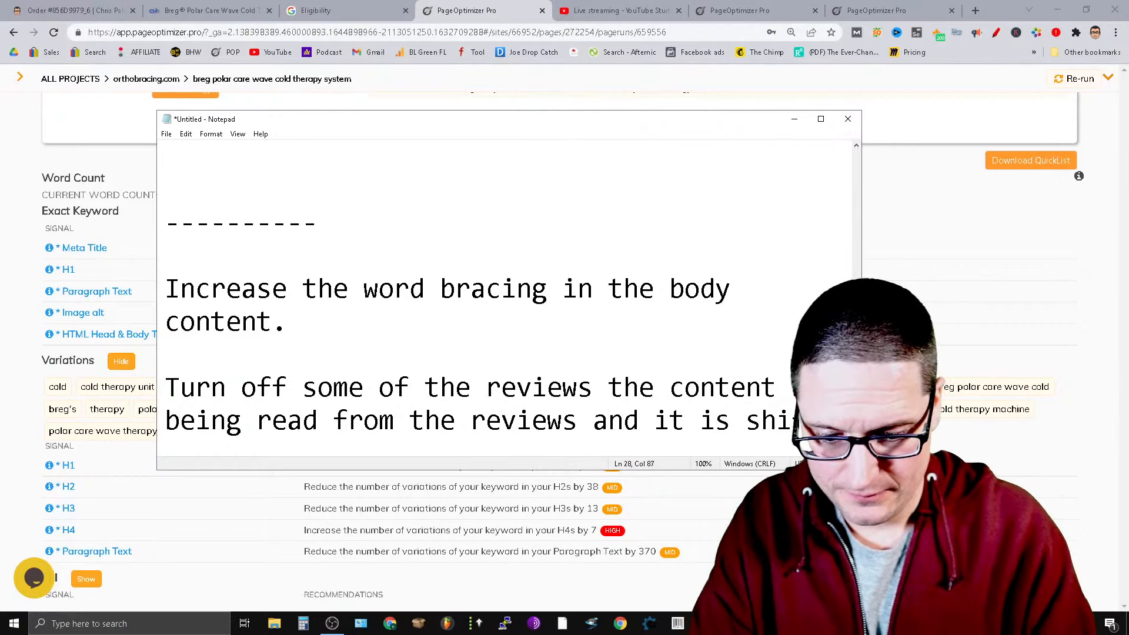
{"action": "type", "text": "iting the optim"}
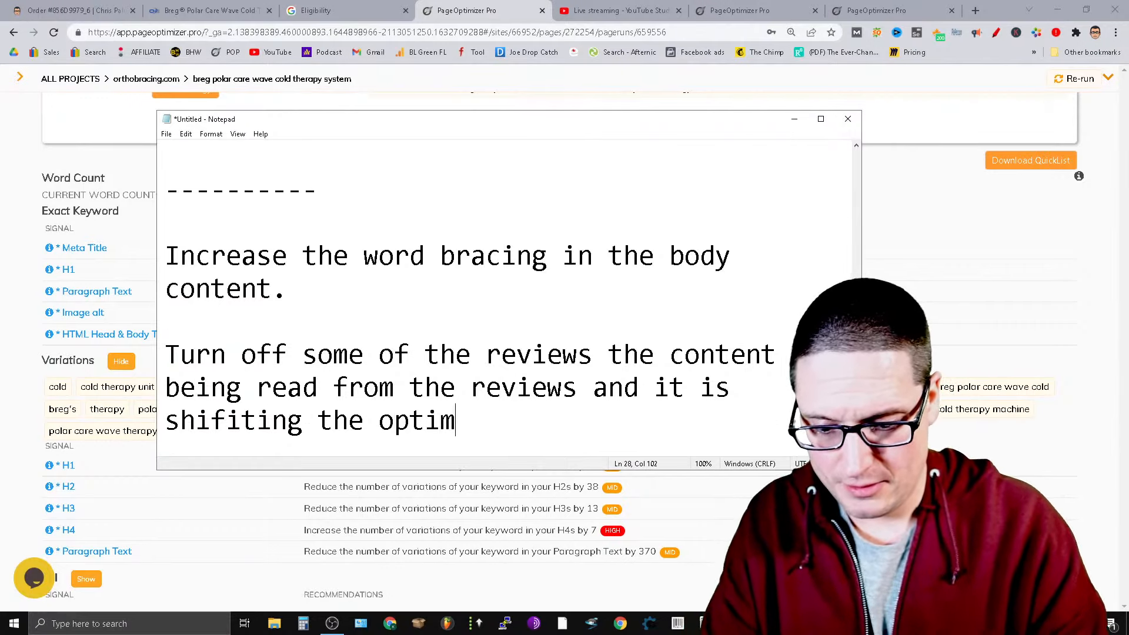
{"action": "type", "text": "izations."}
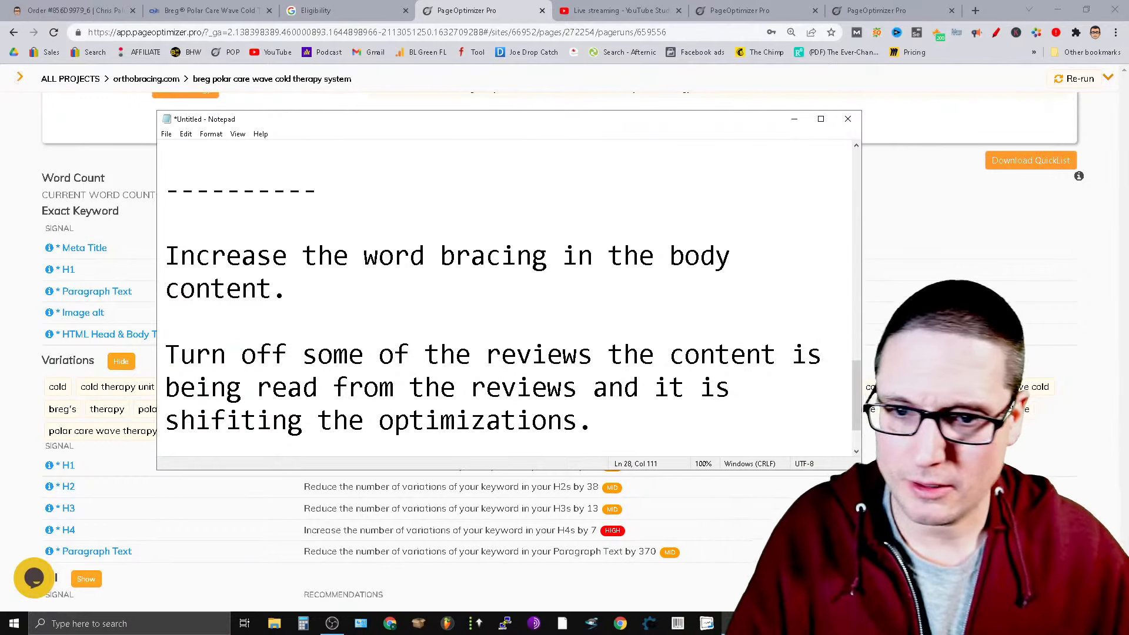
Remove the note about increasing the word bracing and the blank lines between the dashed separator and the reviews note.
{"action": "left_click_drag", "start_coordinate": [364, 285], "coordinate": [182, 264]}
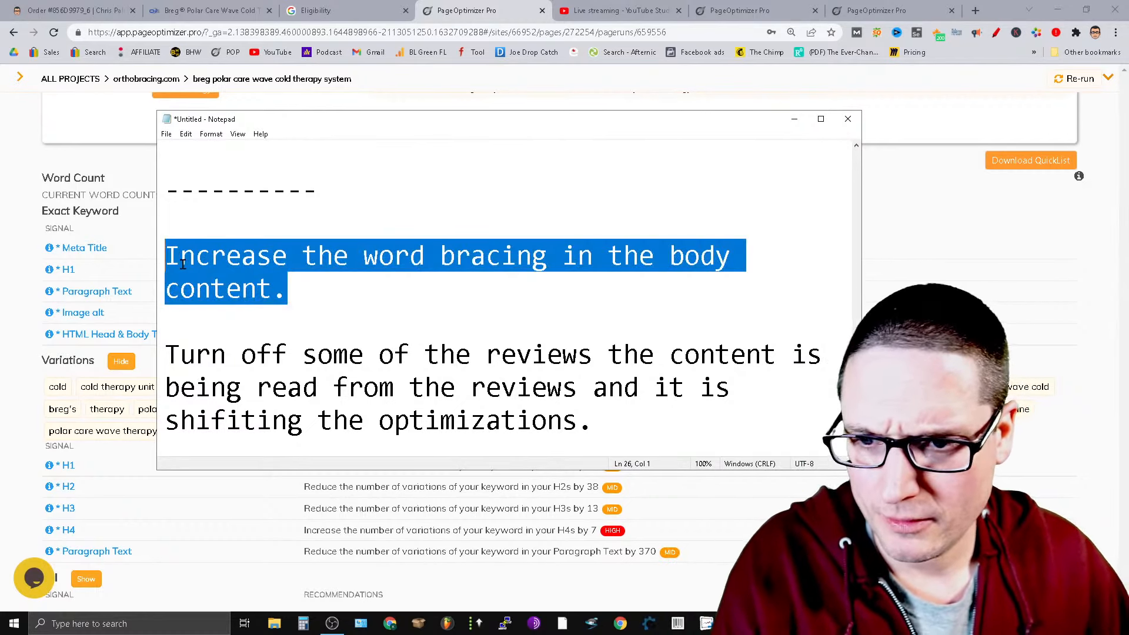
{"action": "right_click", "coordinate": [198, 270]}
{"action": "left_click", "coordinate": [317, 298]}
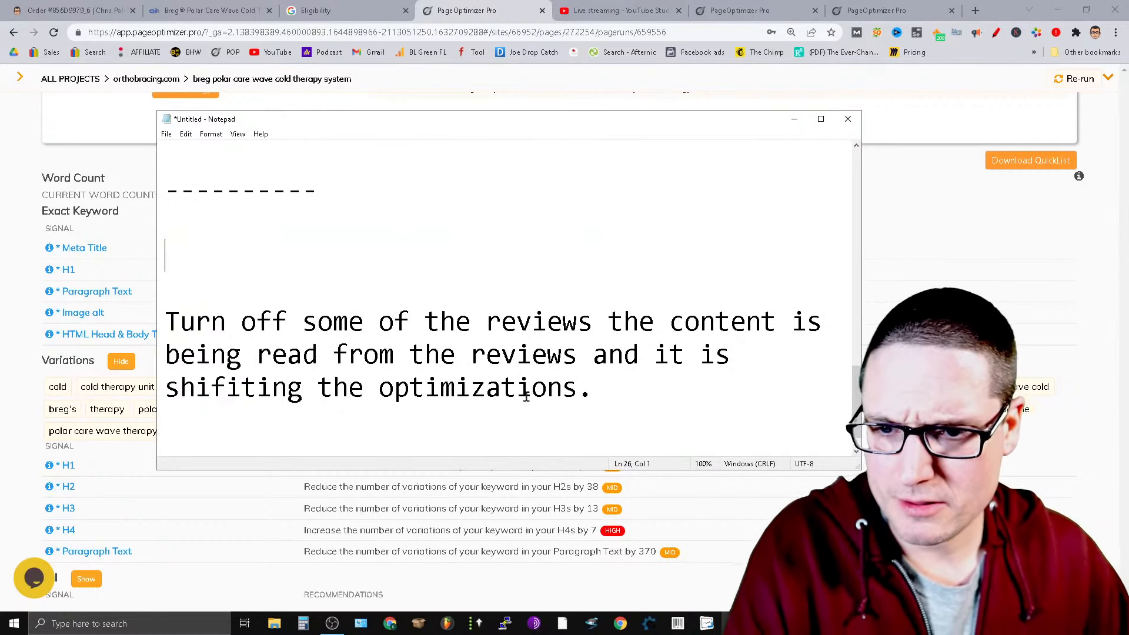
{"action": "left_click", "coordinate": [168, 323]}
{"action": "key", "text": "BackSpace"}
{"action": "key", "text": "BackSpace"}
{"action": "key", "text": "BackSpace"}
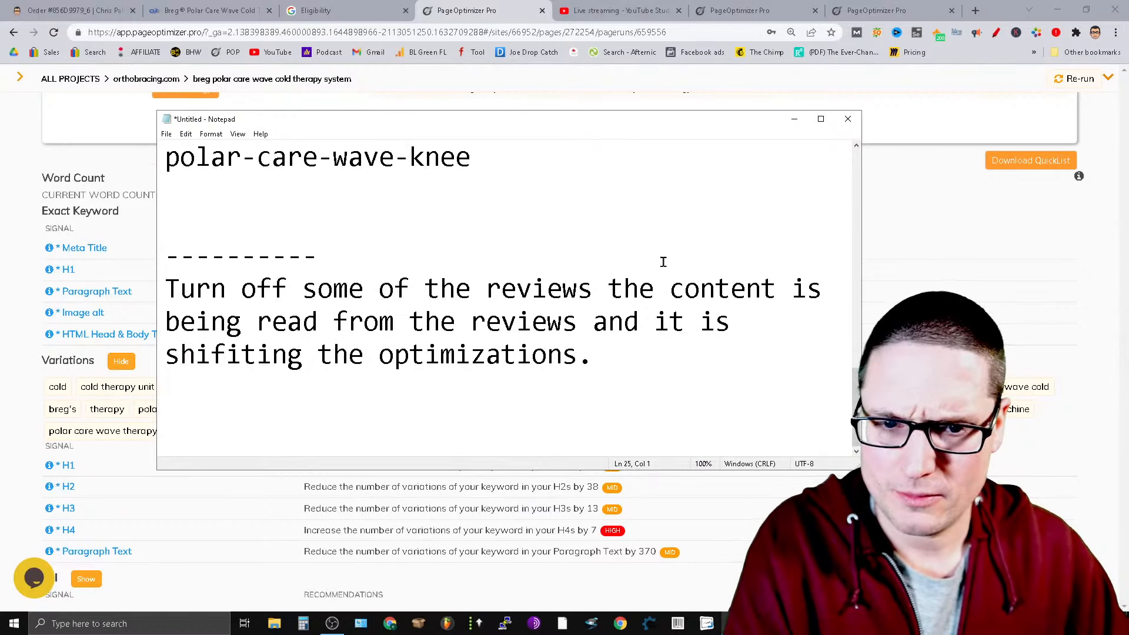
Check the earlier keyword density notes and start a new note below the reviews note reading "Increase density of all words in".
{"action": "scroll", "coordinate": [648, 364], "scroll_direction": "up", "scroll_amount": 9}
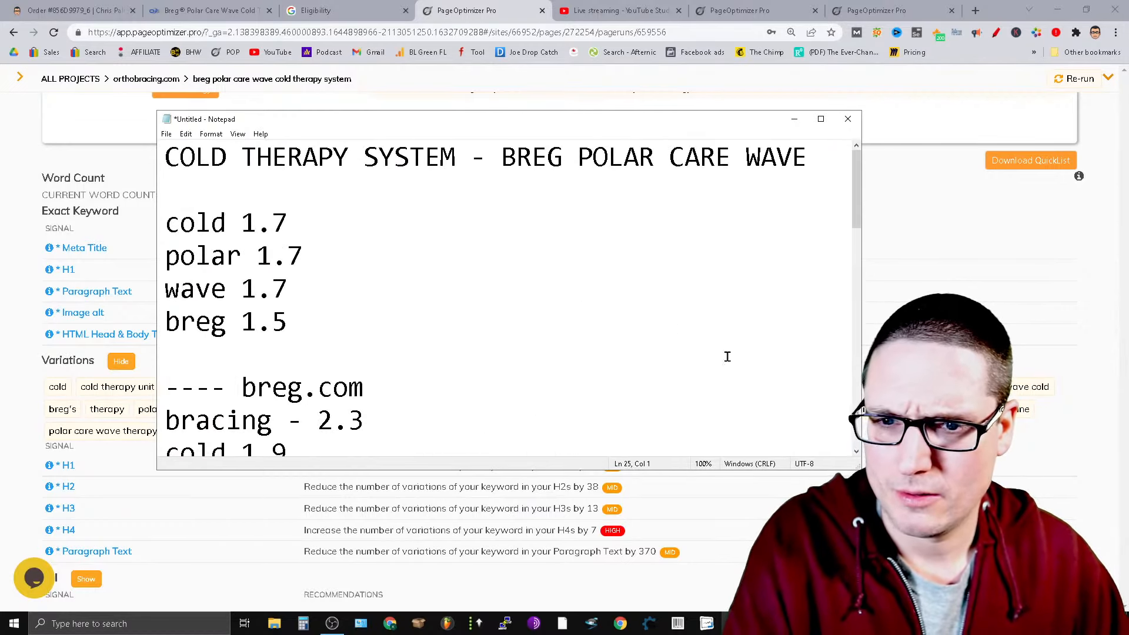
{"action": "scroll", "coordinate": [539, 354], "scroll_direction": "down", "scroll_amount": 9}
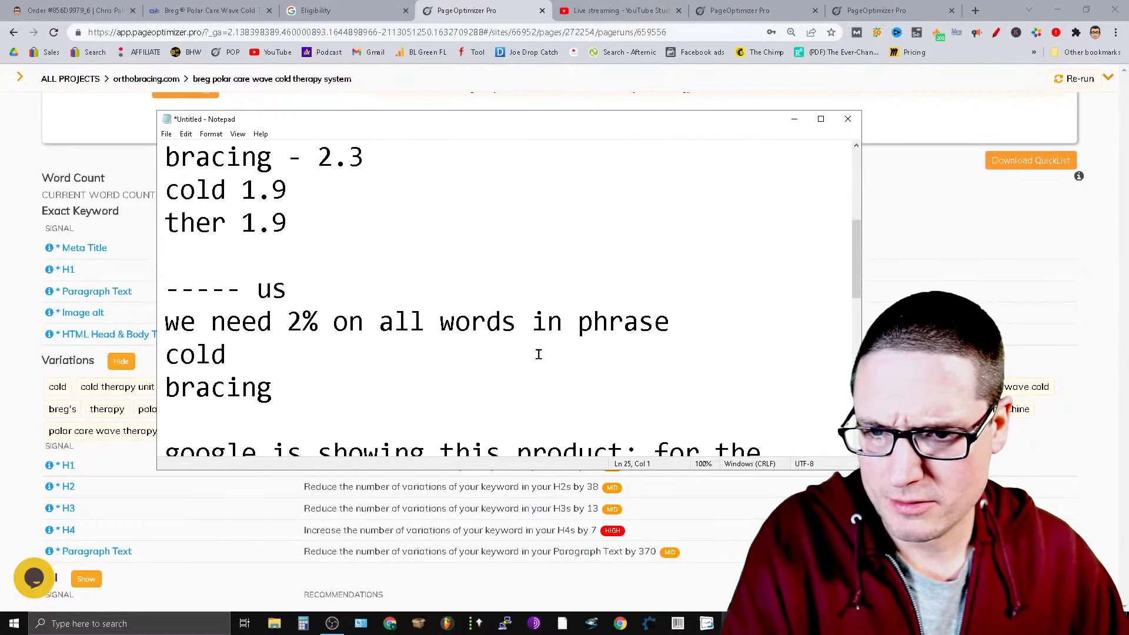
{"action": "left_click", "coordinate": [694, 343]}
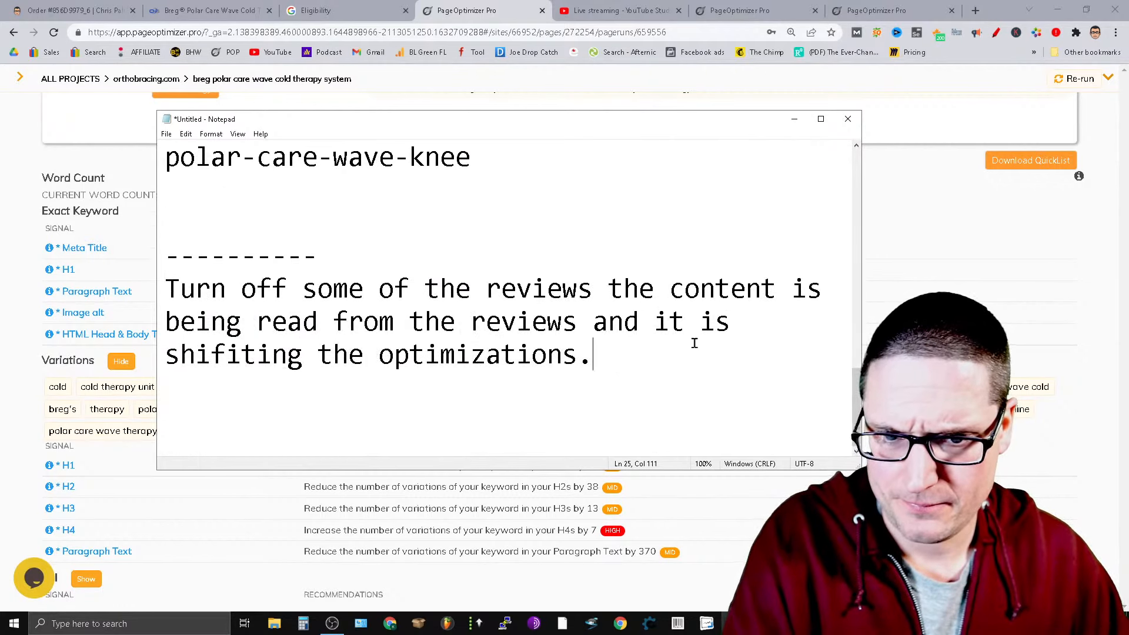
{"action": "key", "text": "Return"}
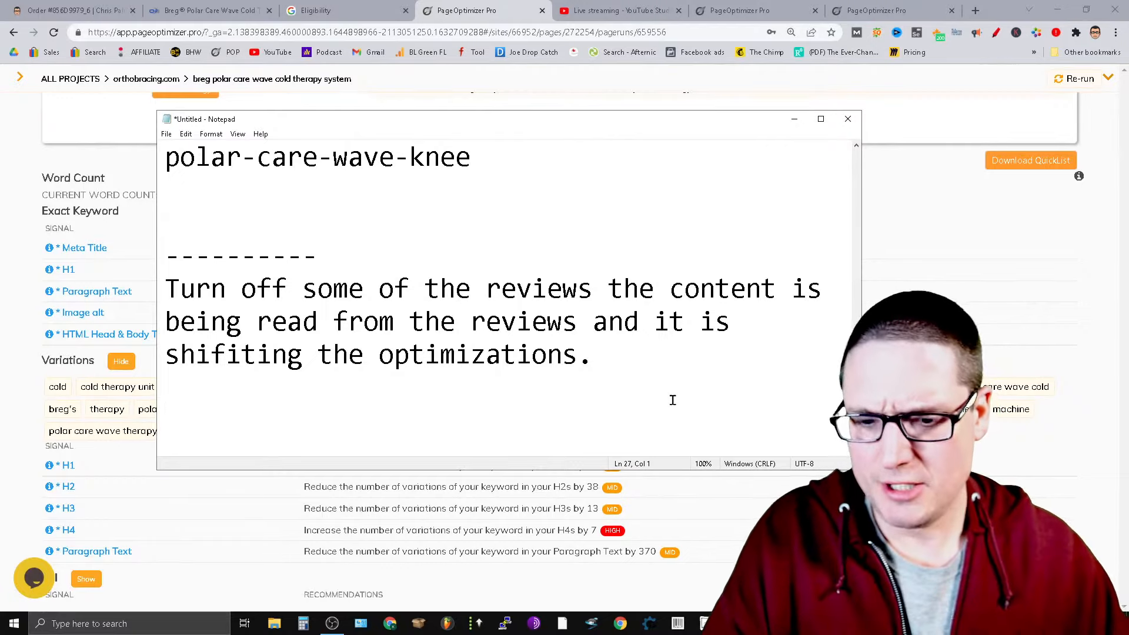
{"action": "type", "text": "Increas"}
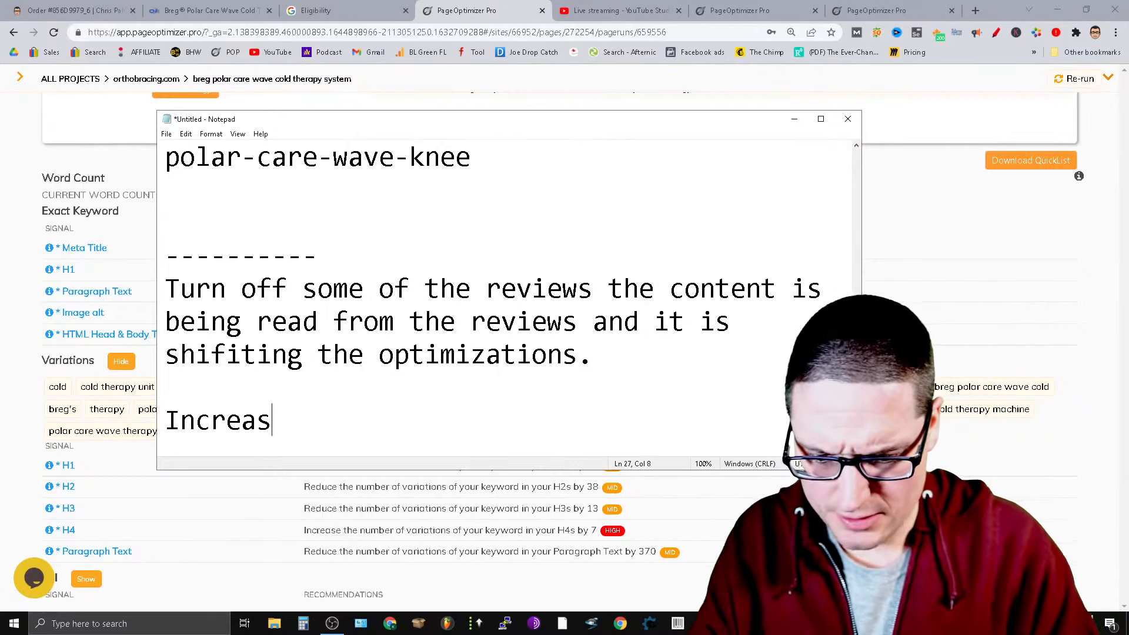
{"action": "type", "text": "e density of"}
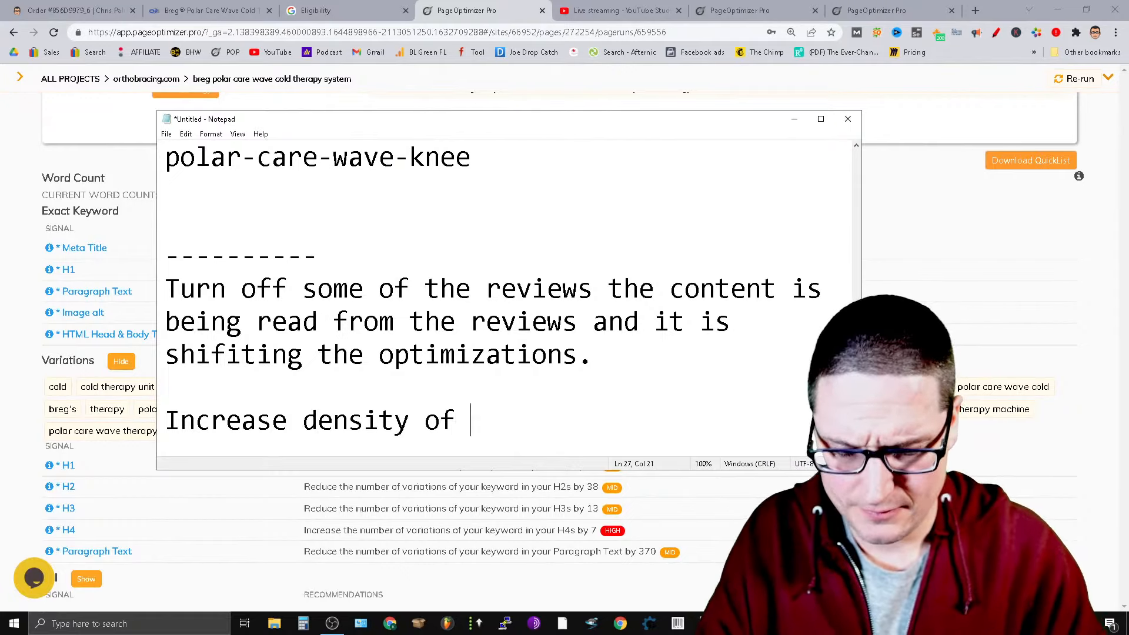
{"action": "type", "text": " al"}
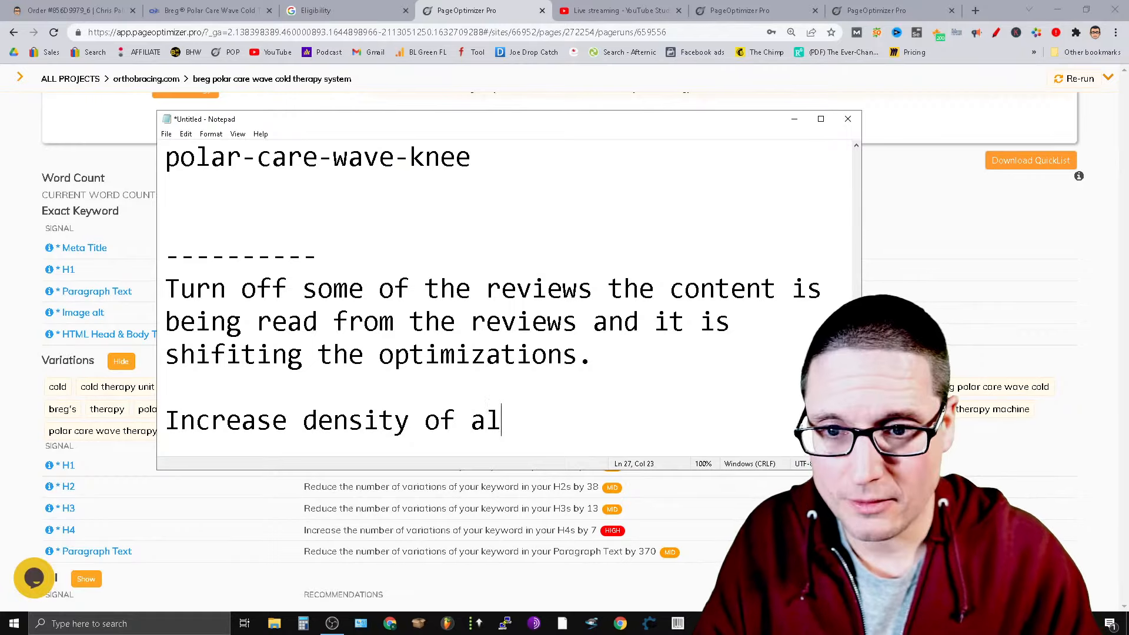
{"action": "type", "text": "l owrds"}
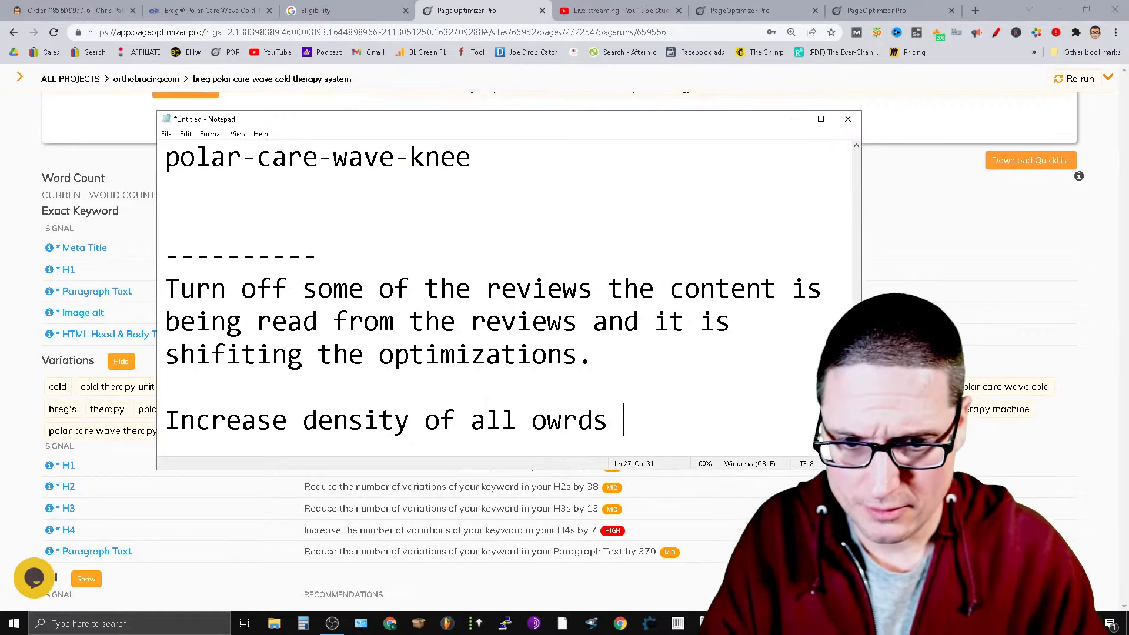
{"action": "key", "text": "BackSpace"}
{"action": "key", "text": "BackSpace"}
{"action": "key", "text": "BackSpace"}
{"action": "key", "text": "BackSpace"}
{"action": "key", "text": "BackSpace"}
{"action": "key", "text": "BackSpace"}
{"action": "type", "text": "wor"}
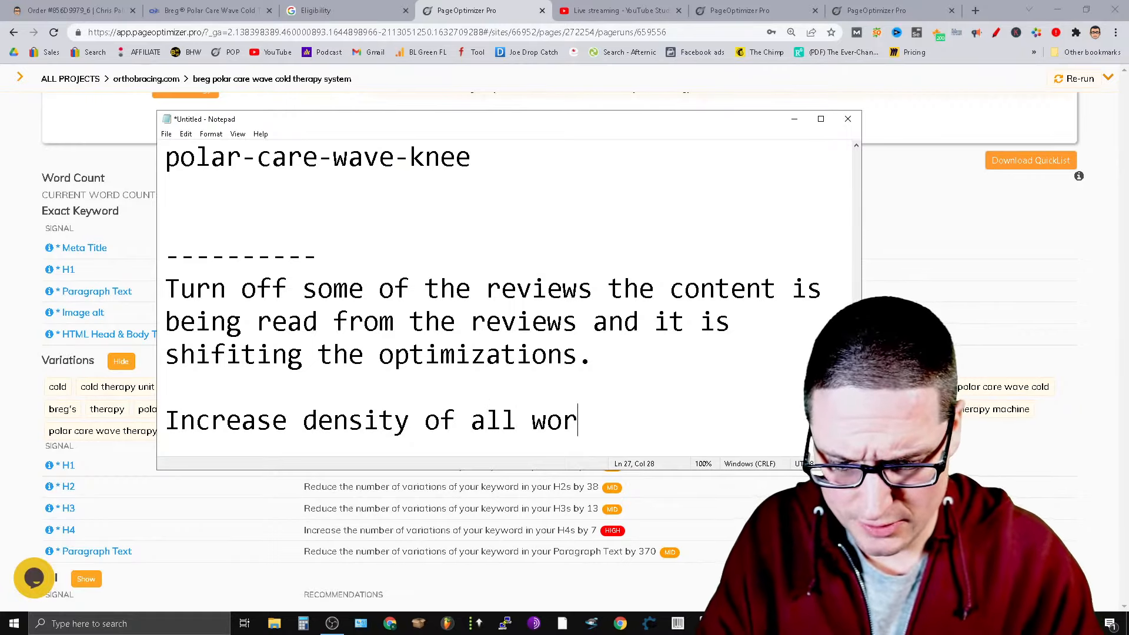
{"action": "type", "text": "ds in"}
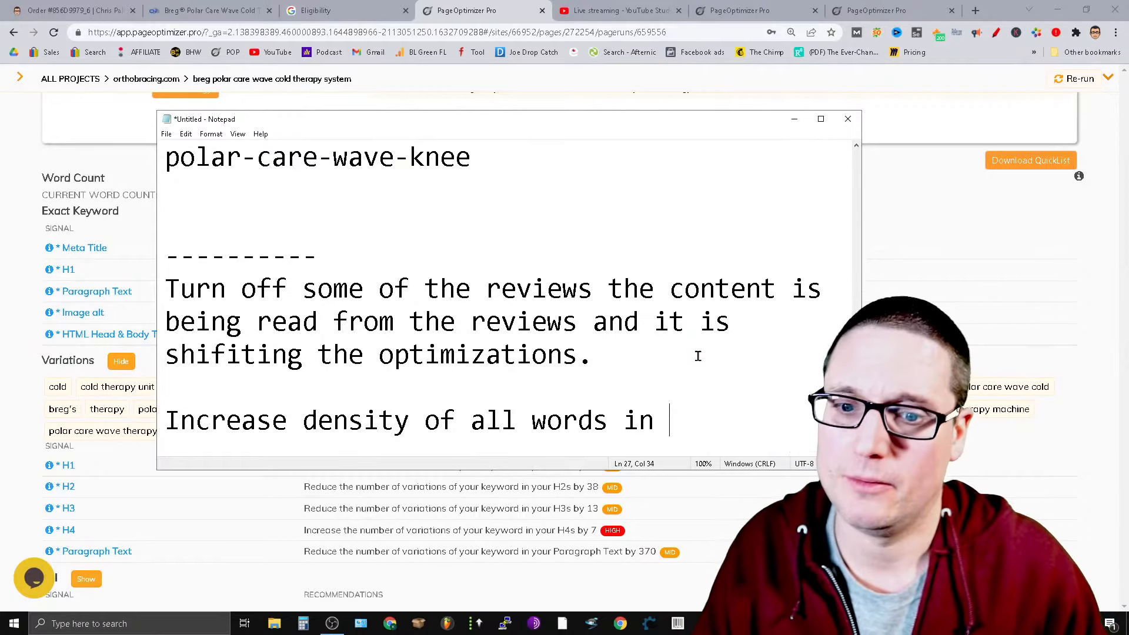
Reword the end of the new note so it reads "Increase density of all words below to 2% density:".
{"action": "key", "text": "BackSpace"}
{"action": "key", "text": "BackSpace"}
{"action": "key", "text": "BackSpace"}
{"action": "key", "text": "BackSpace"}
{"action": "key", "text": "BackSpace"}
{"action": "key", "text": "BackSpace"}
{"action": "key", "text": "BackSpace"}
{"action": "key", "text": "BackSpace"}
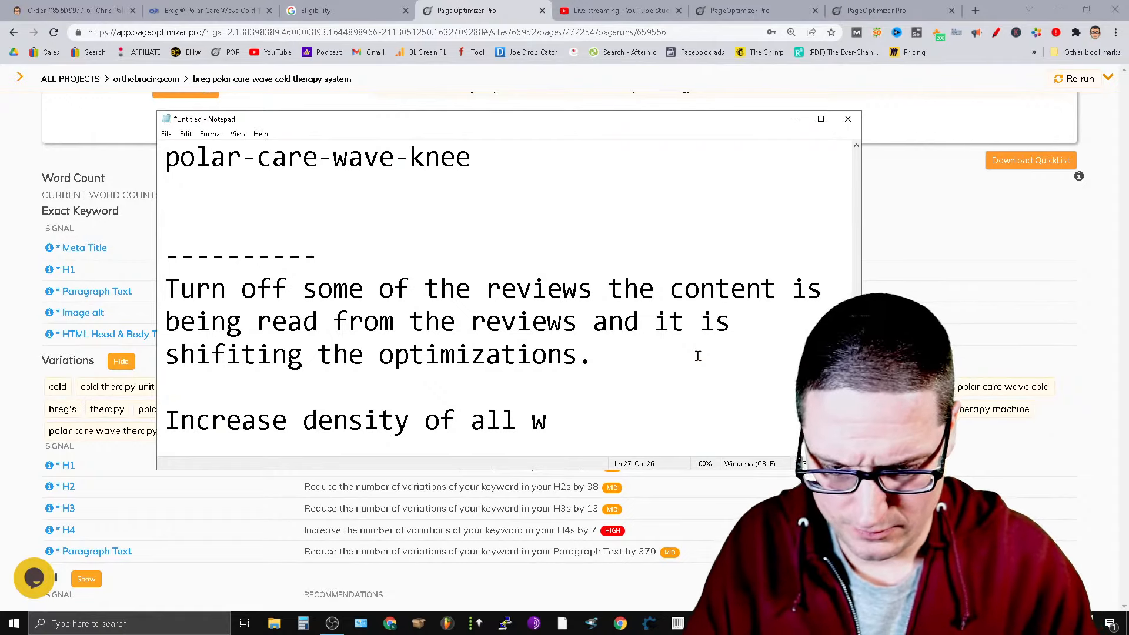
{"action": "type", "text": "ords below to "}
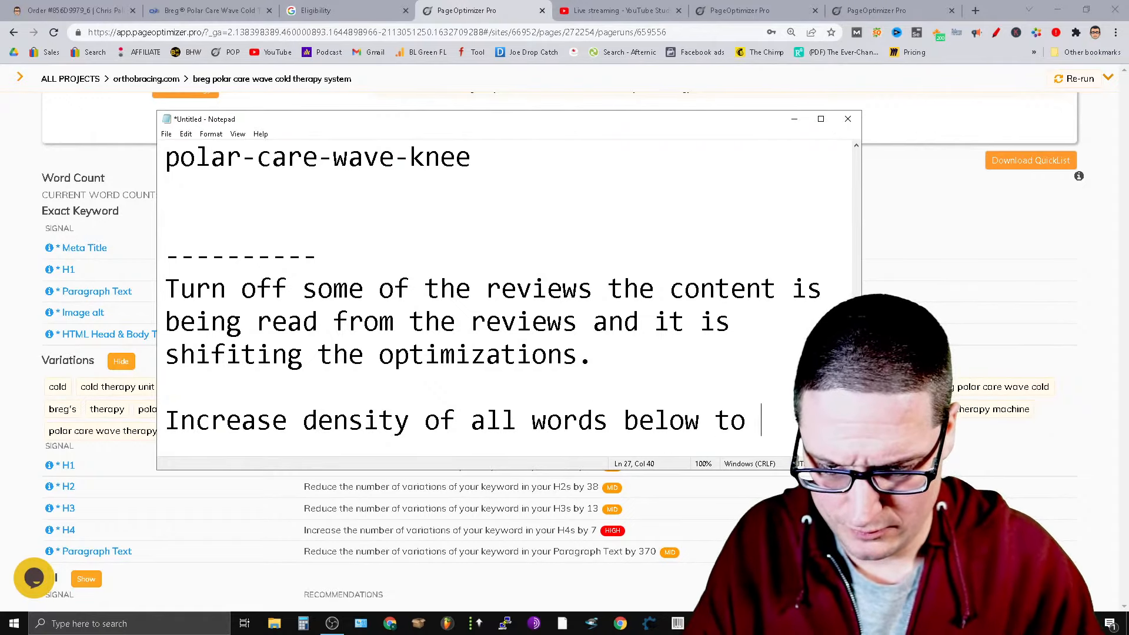
{"action": "type", "text": "2% dens"}
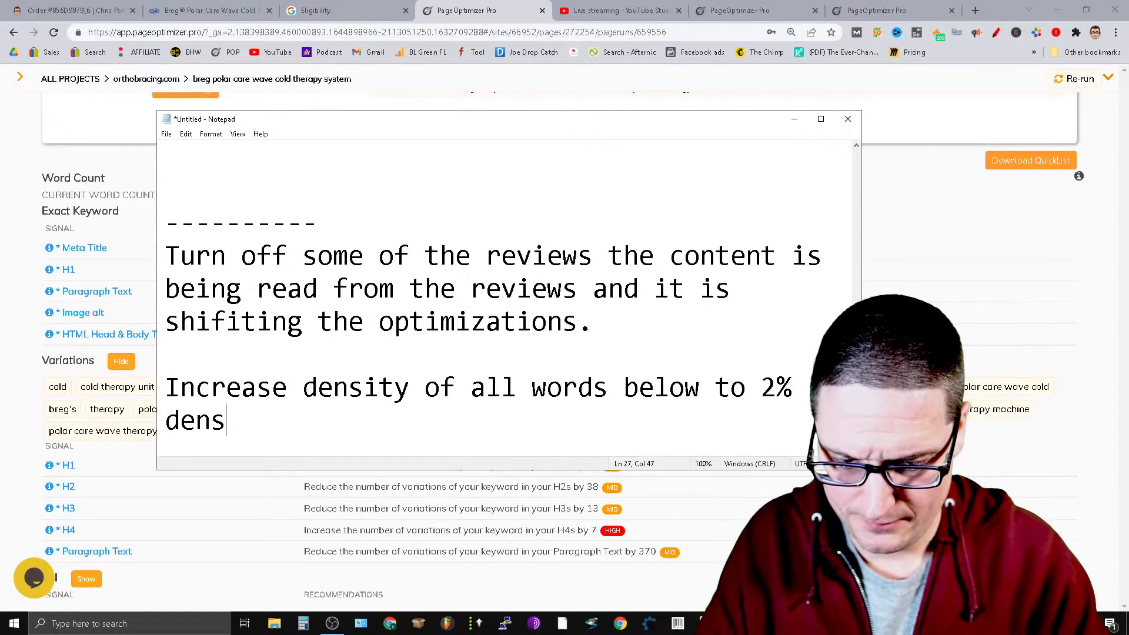
{"action": "type", "text": "ity:"}
{"action": "key", "text": "Return"}
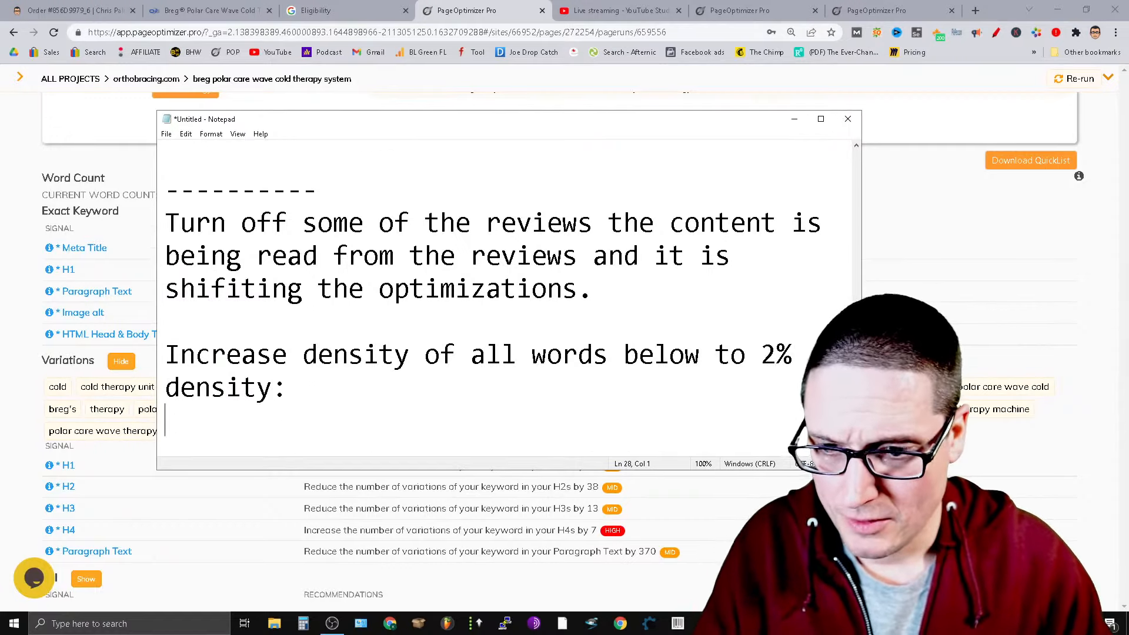
Start a keyword list below the 2% density note with the lines "Breg:", "Polar:" and "Care:".
{"action": "key", "text": "Return"}
{"action": "type", "text": "Breg"}
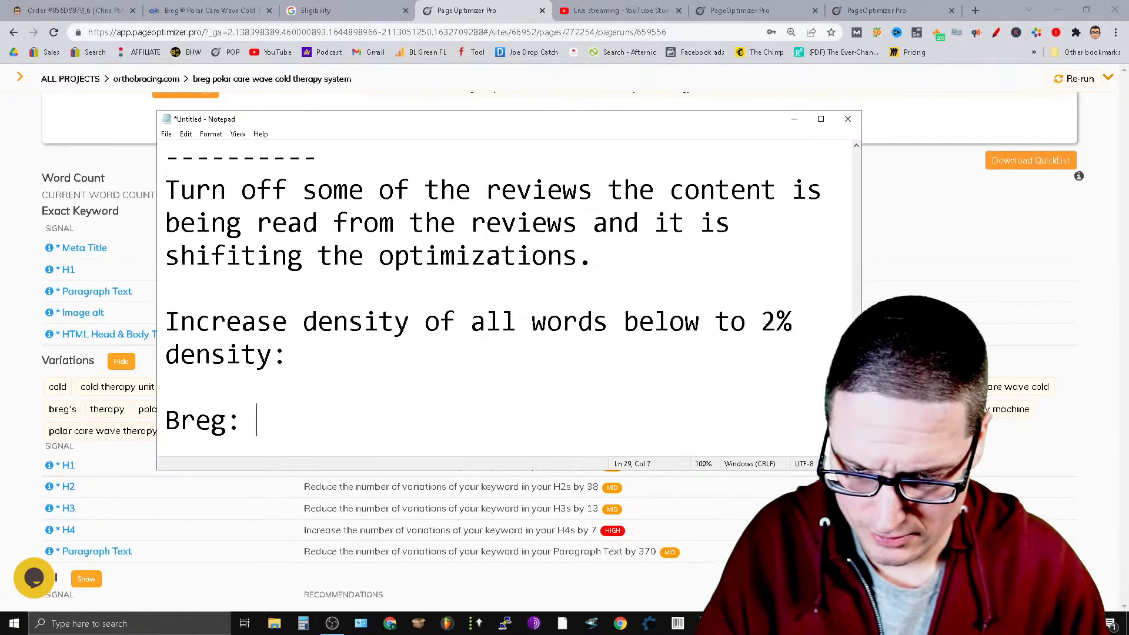
{"action": "type", "text": ":"}
{"action": "key", "text": "Return"}
{"action": "type", "text": "Po"}
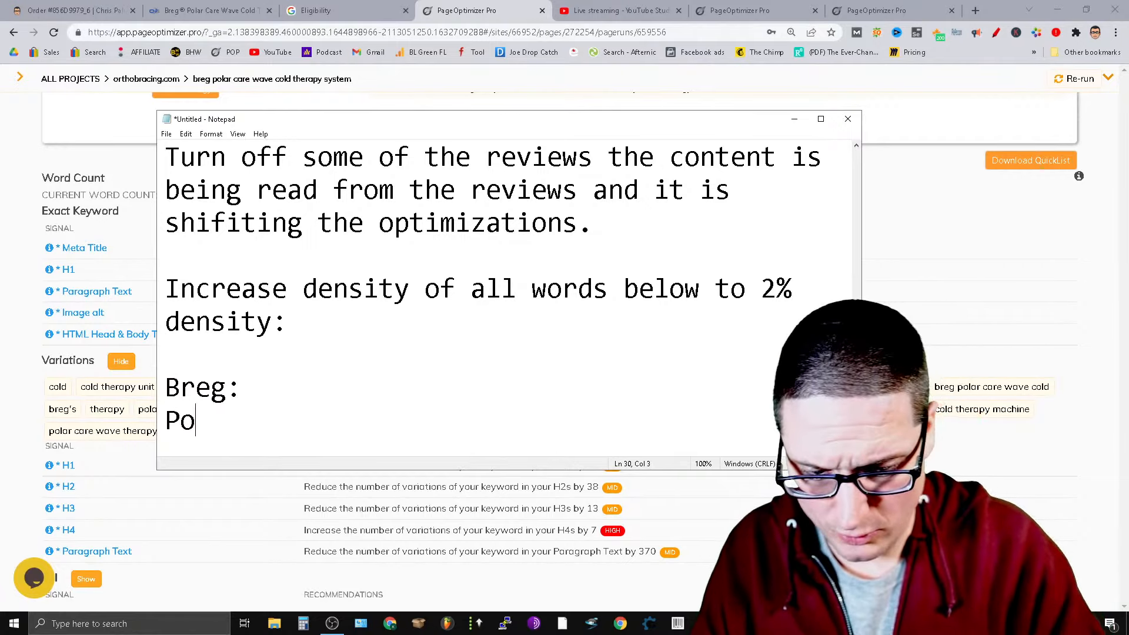
{"action": "type", "text": "lar:"}
{"action": "key", "text": "Return"}
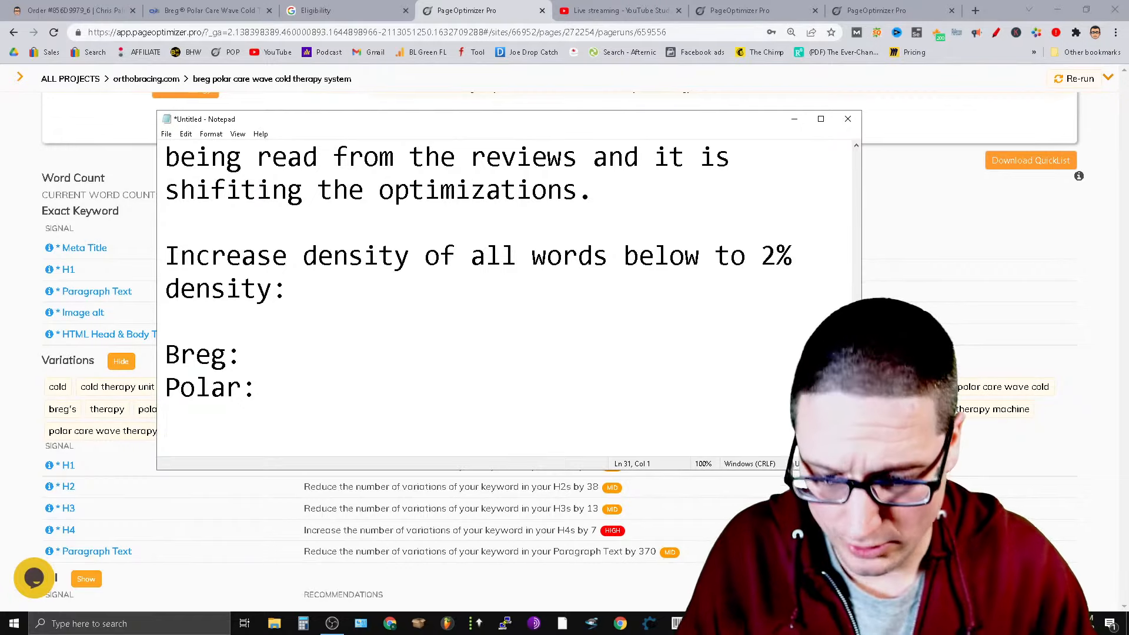
{"action": "type", "text": "Care:"}
{"action": "key", "text": "Return"}
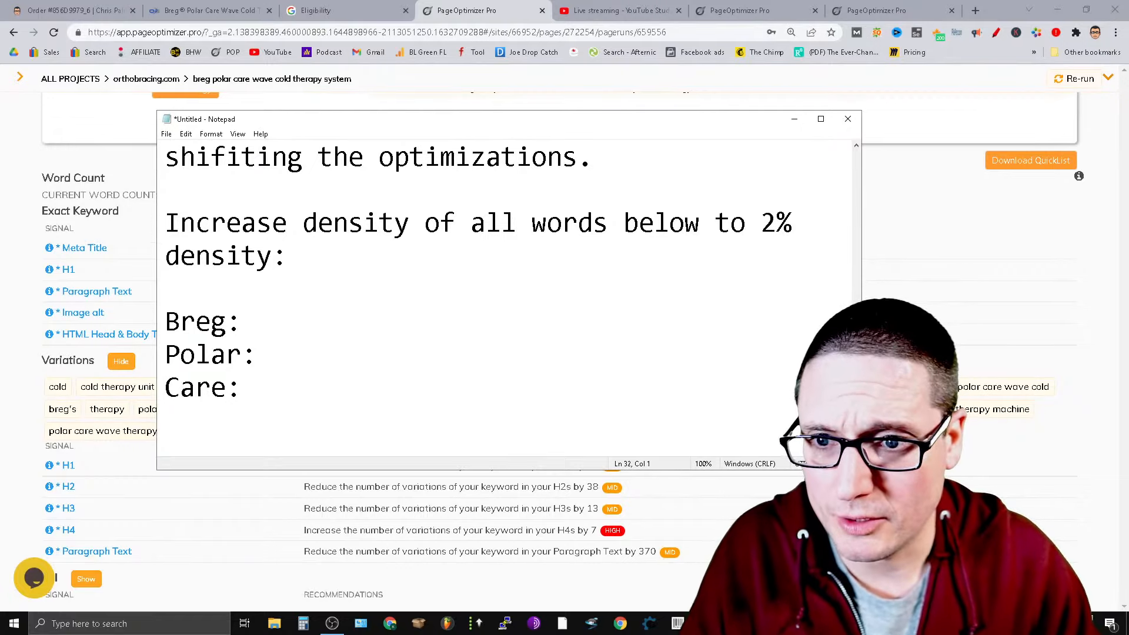
Continue the keyword list with the lines "Wave", "Cold", "Therapy" and "System".
{"action": "type", "text": "Wave"}
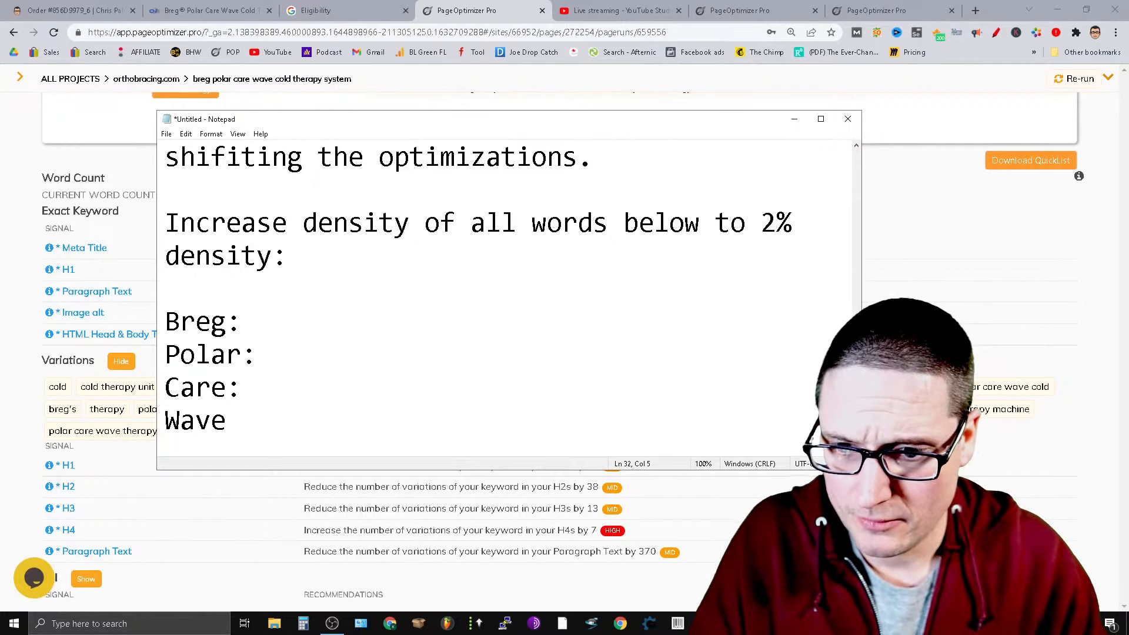
{"action": "key", "text": "Return"}
{"action": "type", "text": "Cold"}
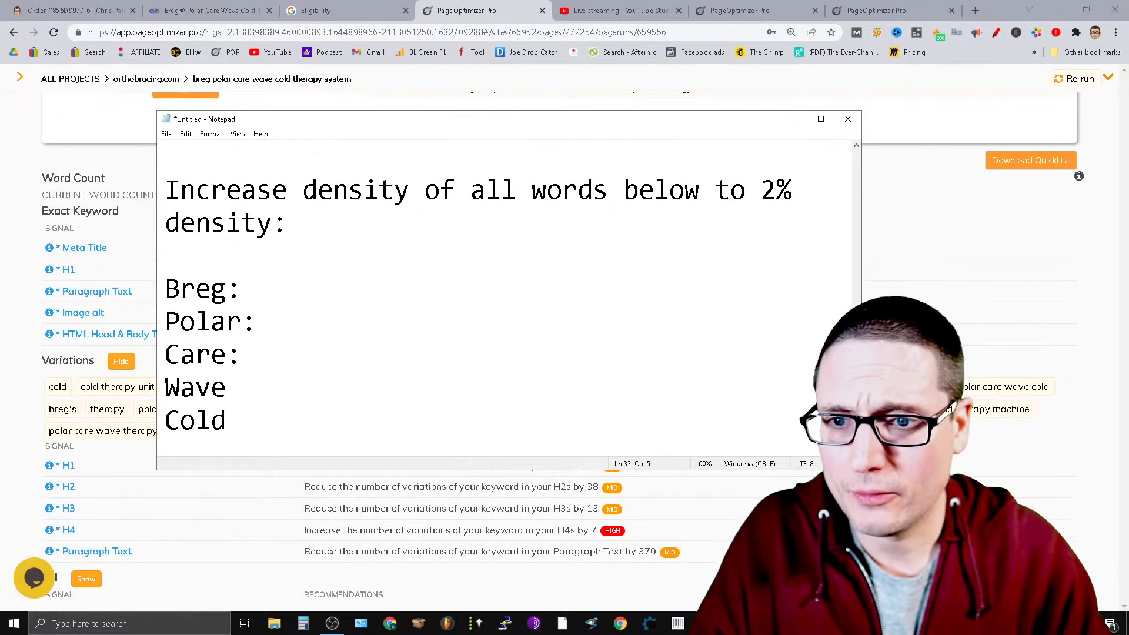
{"action": "key", "text": "Return"}
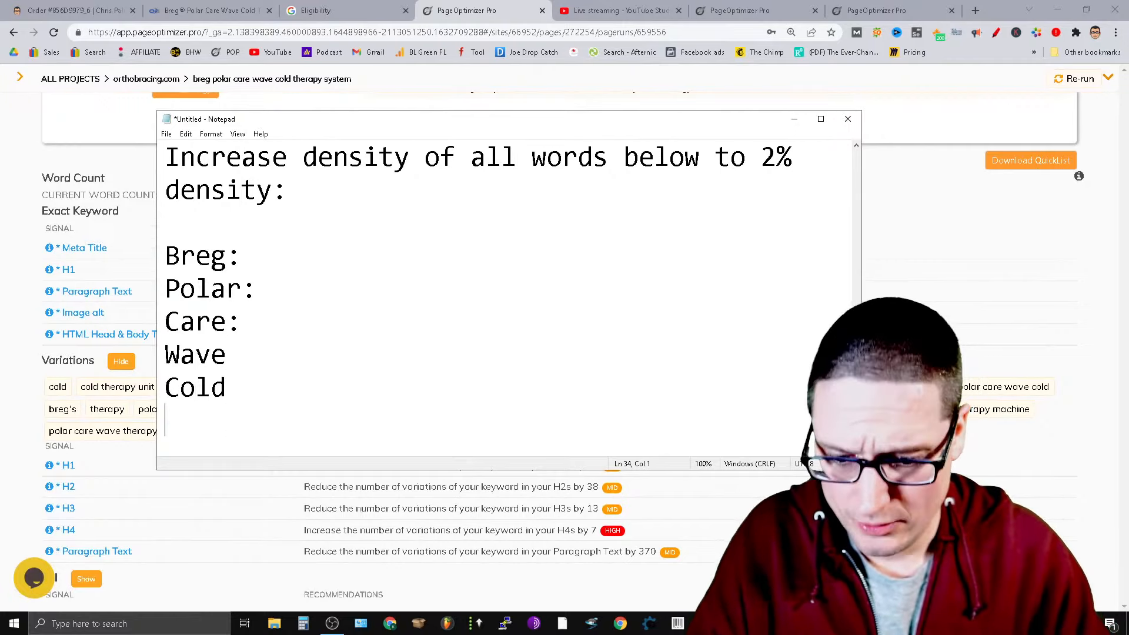
{"action": "type", "text": "Therapy"}
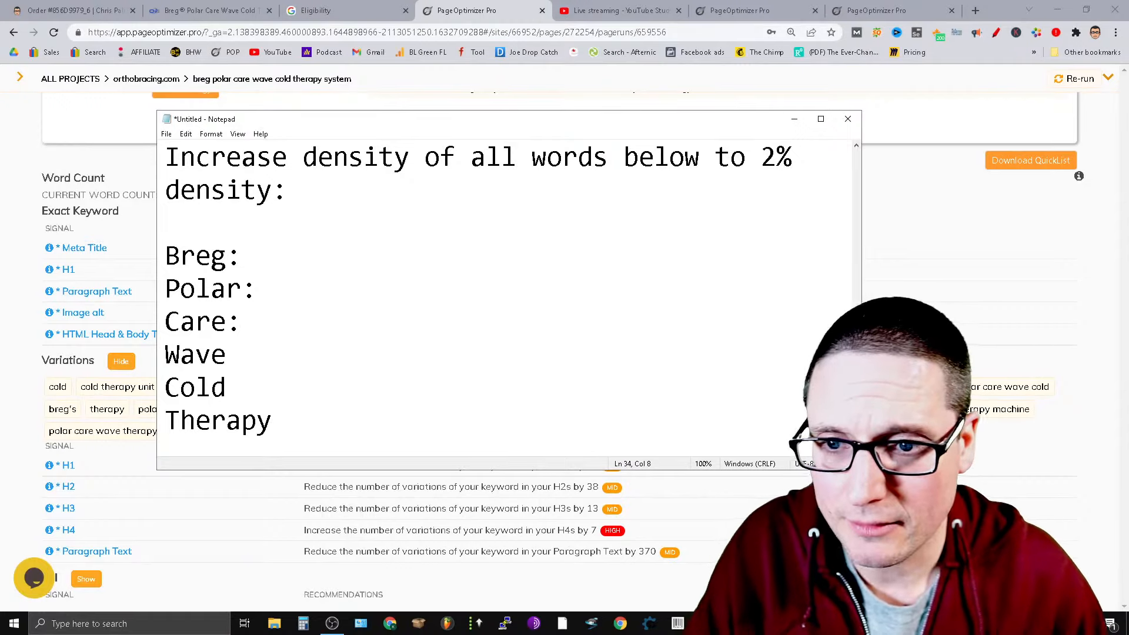
{"action": "key", "text": "Return"}
{"action": "type", "text": "System"}
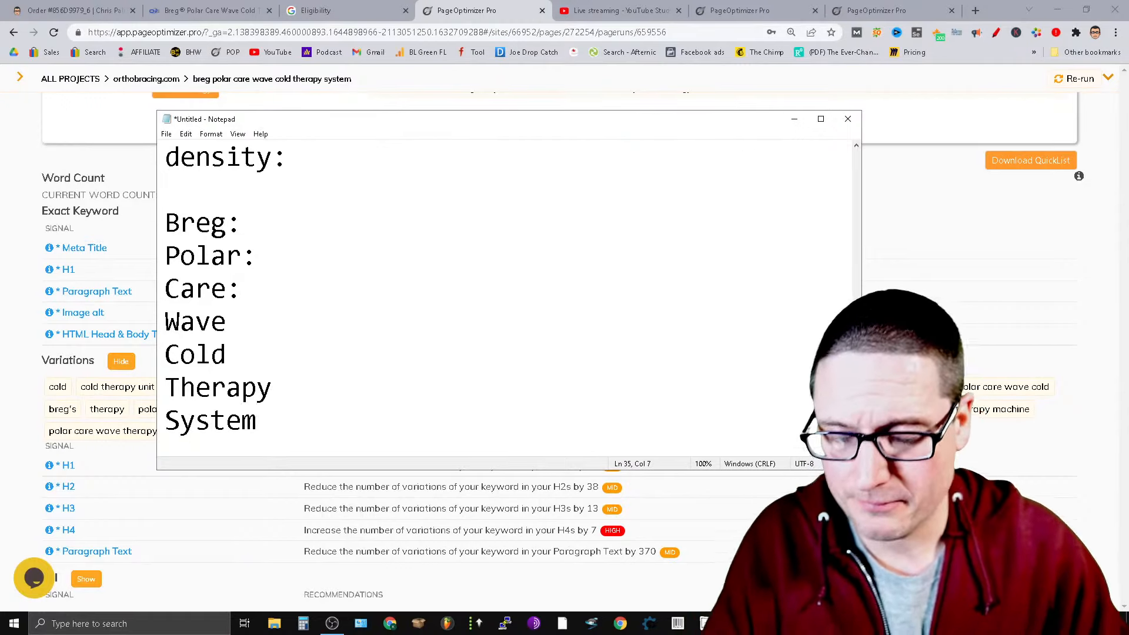
Add the line "Bracing 2%" at the end of the keyword list and copy its "2%" value.
{"action": "key", "text": "Return"}
{"action": "type", "text": "Braci"}
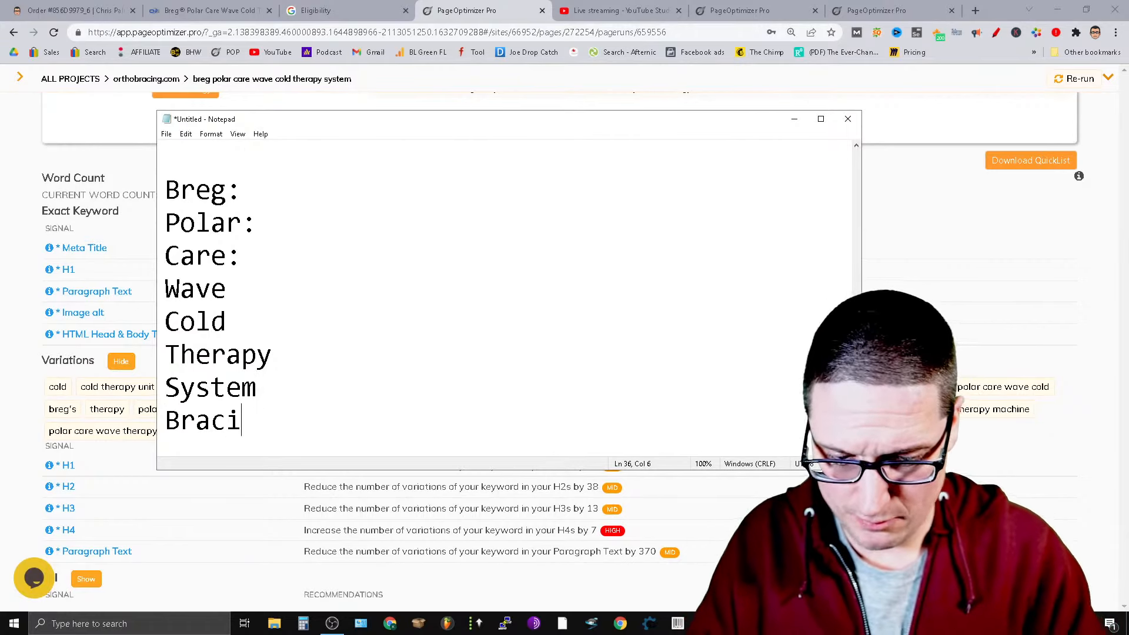
{"action": "type", "text": "ng 2%"}
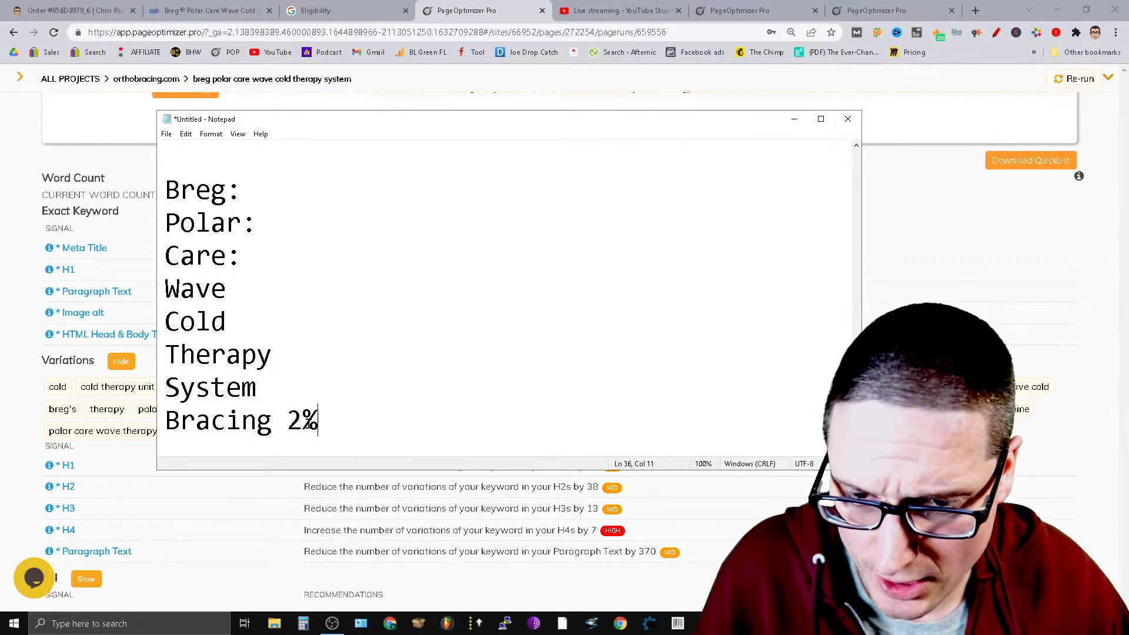
{"action": "double_click", "coordinate": [310, 421]}
{"action": "right_click", "coordinate": [291, 418]}
{"action": "left_click", "coordinate": [320, 460]}
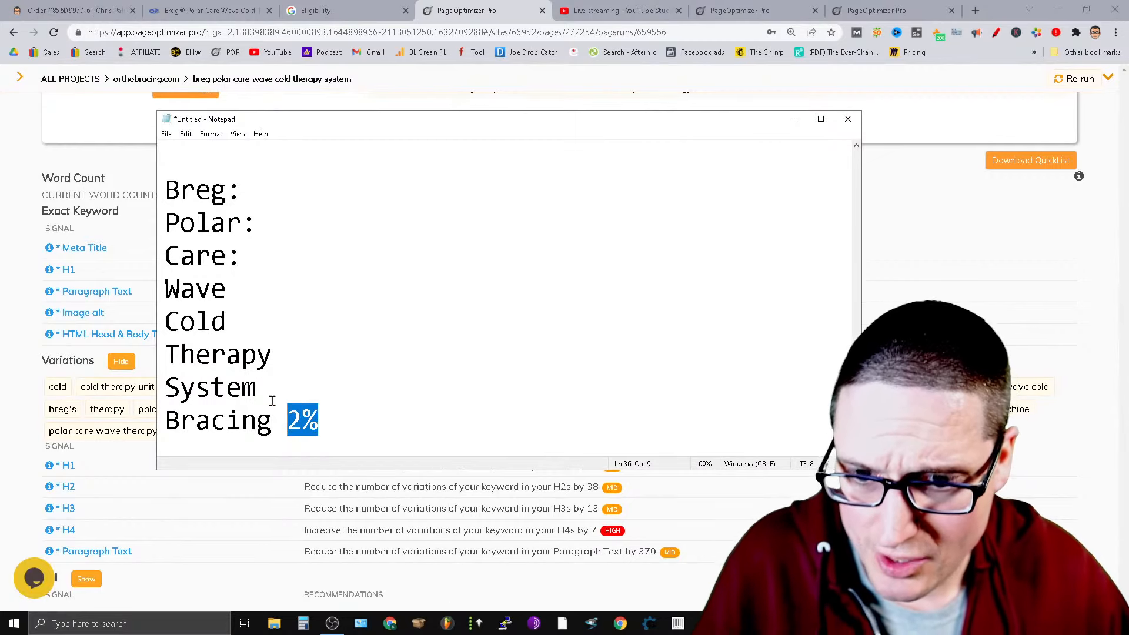
Paste the copied "2%" after System, Therapy, Cold, Wave, Care, Polar and Breg in the keyword list.
{"action": "left_click", "coordinate": [275, 392]}
{"action": "key", "text": "ctrl+v"}
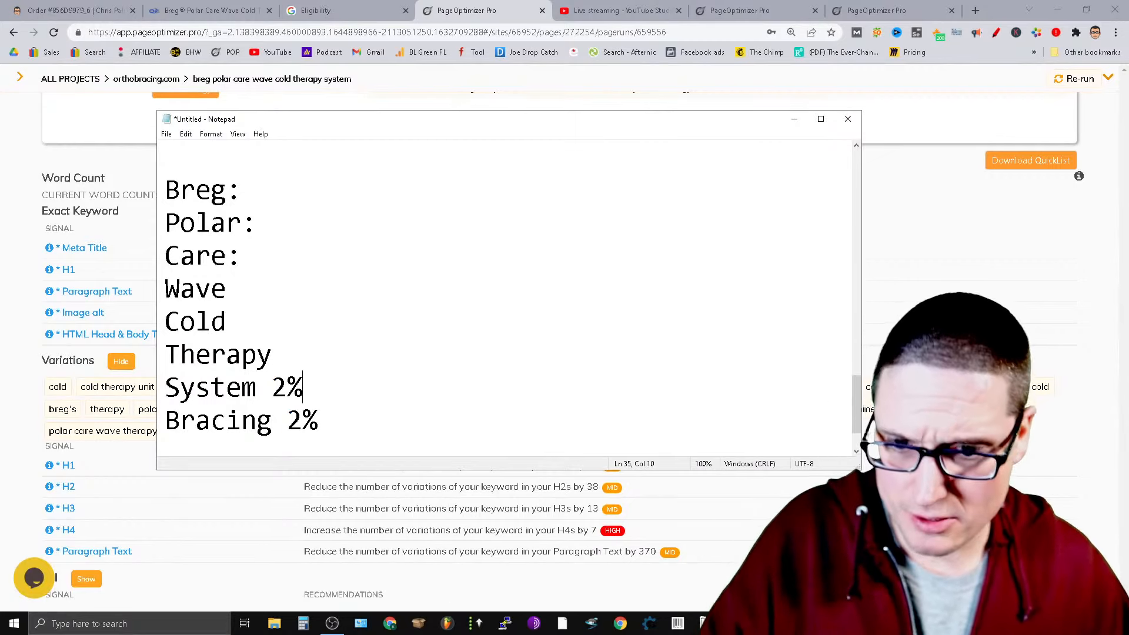
{"action": "left_click", "coordinate": [307, 354]}
{"action": "key", "text": "ctrl+v"}
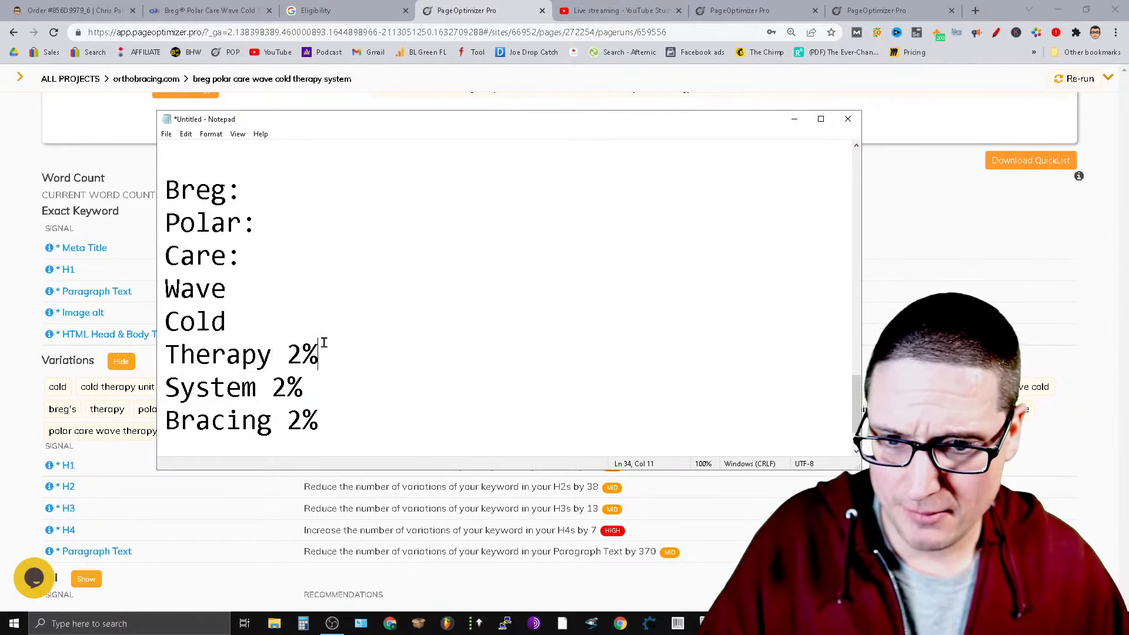
{"action": "left_click", "coordinate": [279, 311]}
{"action": "key", "text": "ctrl+v"}
{"action": "left_click", "coordinate": [261, 288]}
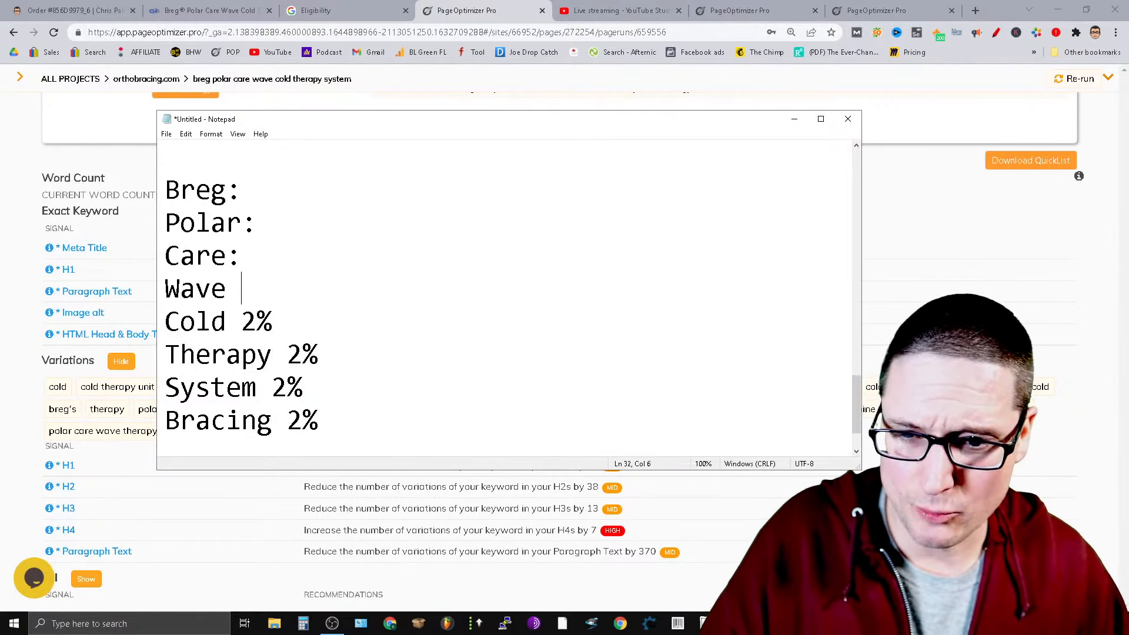
{"action": "key", "text": "ctrl+v"}
{"action": "left_click", "coordinate": [267, 249]}
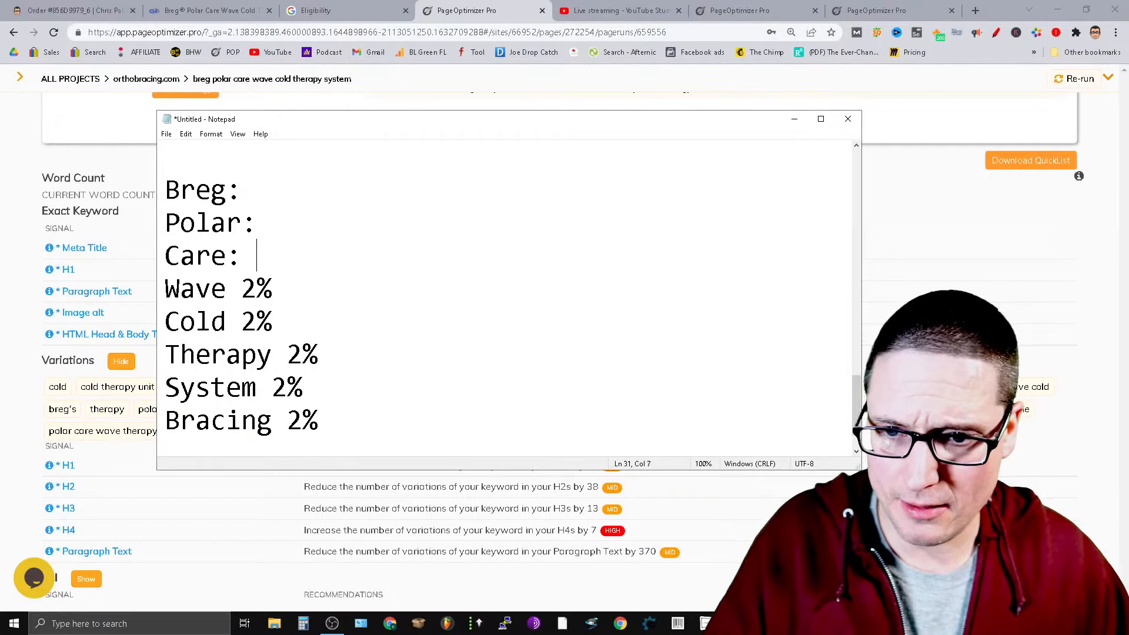
{"action": "key", "text": "ctrl+v"}
{"action": "left_click", "coordinate": [295, 227]}
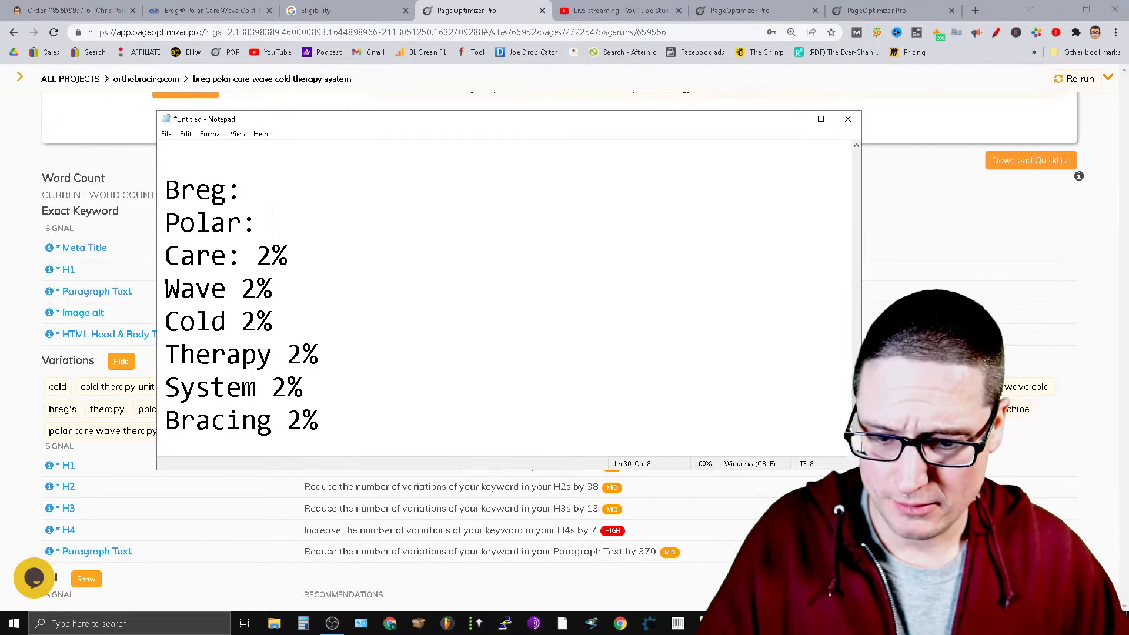
{"action": "key", "text": "ctrl+v"}
{"action": "left_click", "coordinate": [292, 187]}
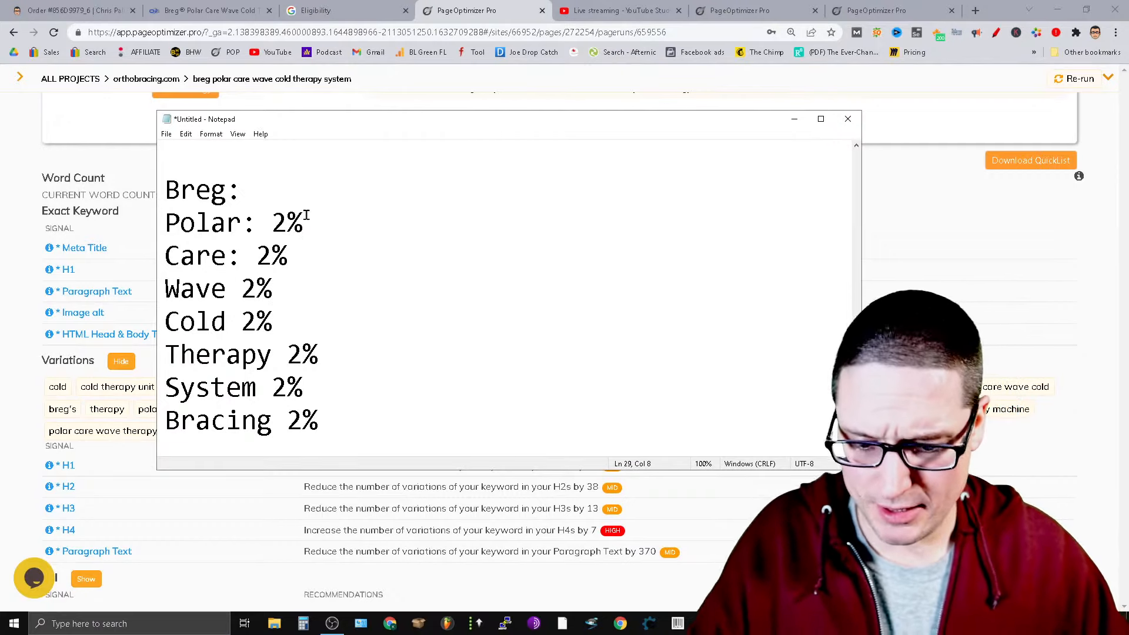
{"action": "key", "text": "ctrl+v"}
Delete one space before the 2% value on both the Breg and Polar lines.
{"action": "left_click", "coordinate": [273, 189]}
{"action": "key", "text": "BackSpace"}
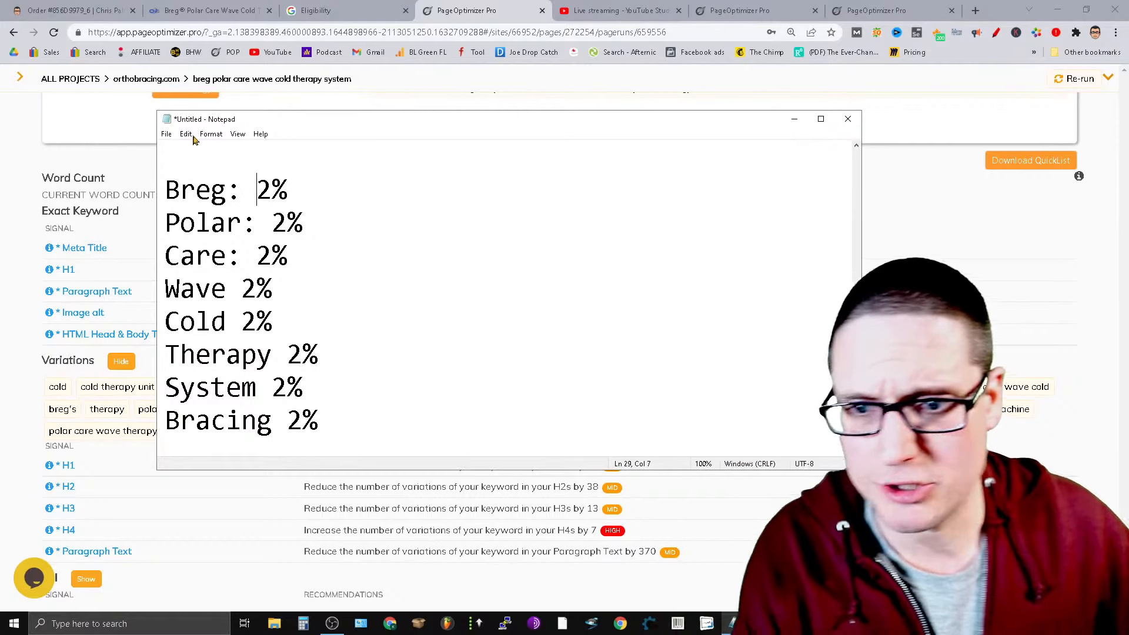
{"action": "left_click", "coordinate": [272, 224]}
{"action": "key", "text": "BackSpace"}
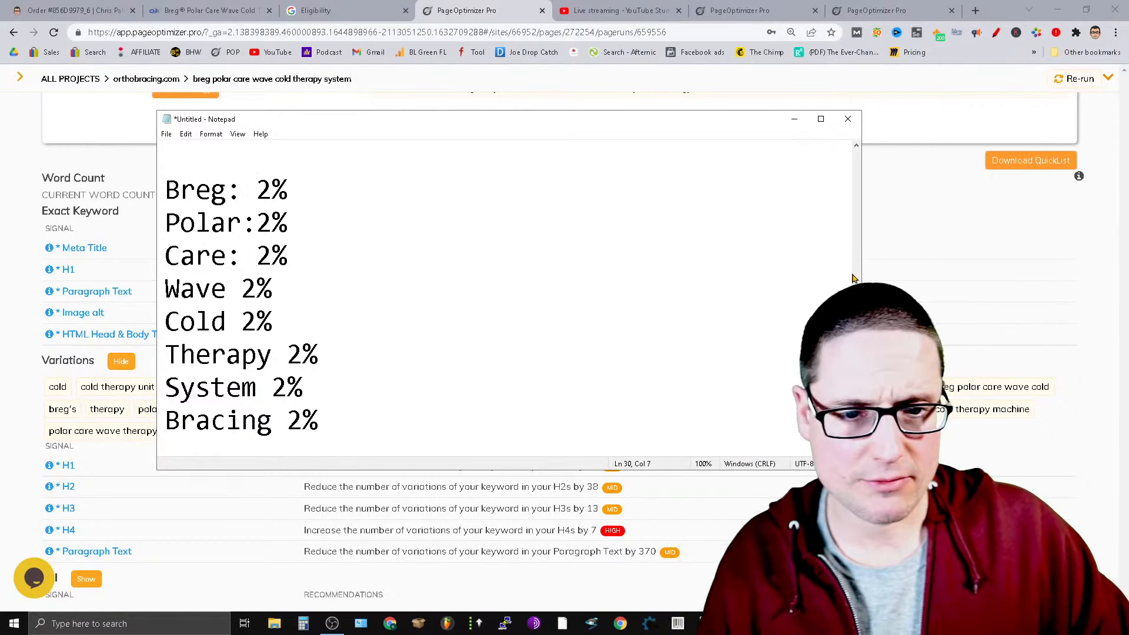
Close the Content Editor page and return to the variations and LSI recommendations in the PageOptimizer Pro report.
{"action": "left_click", "coordinate": [876, 10]}
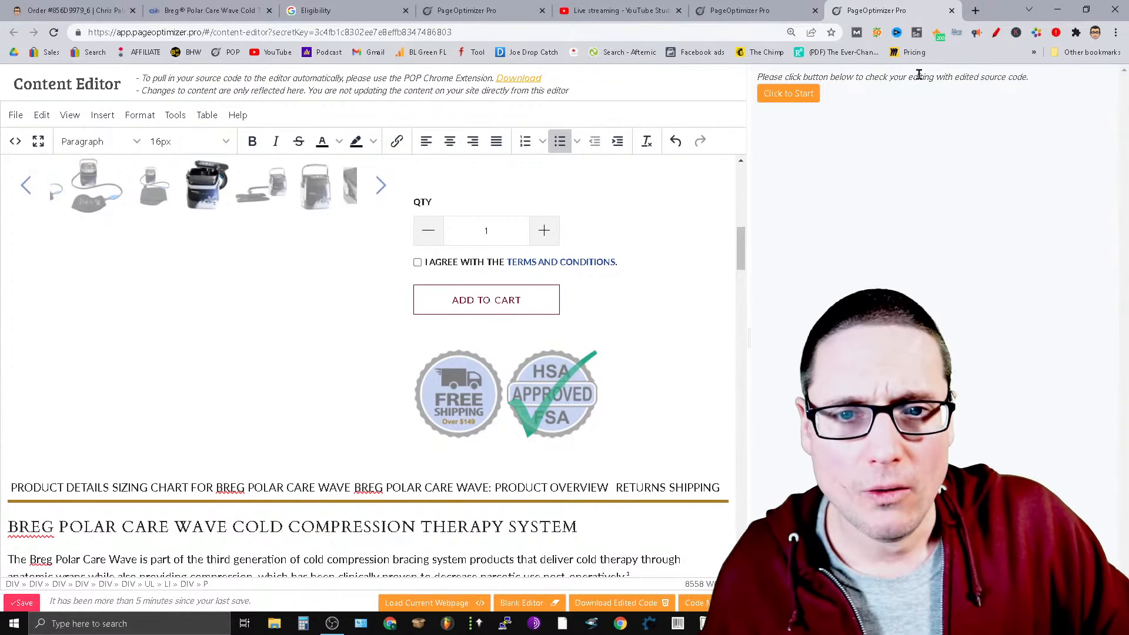
{"action": "left_click", "coordinate": [951, 10]}
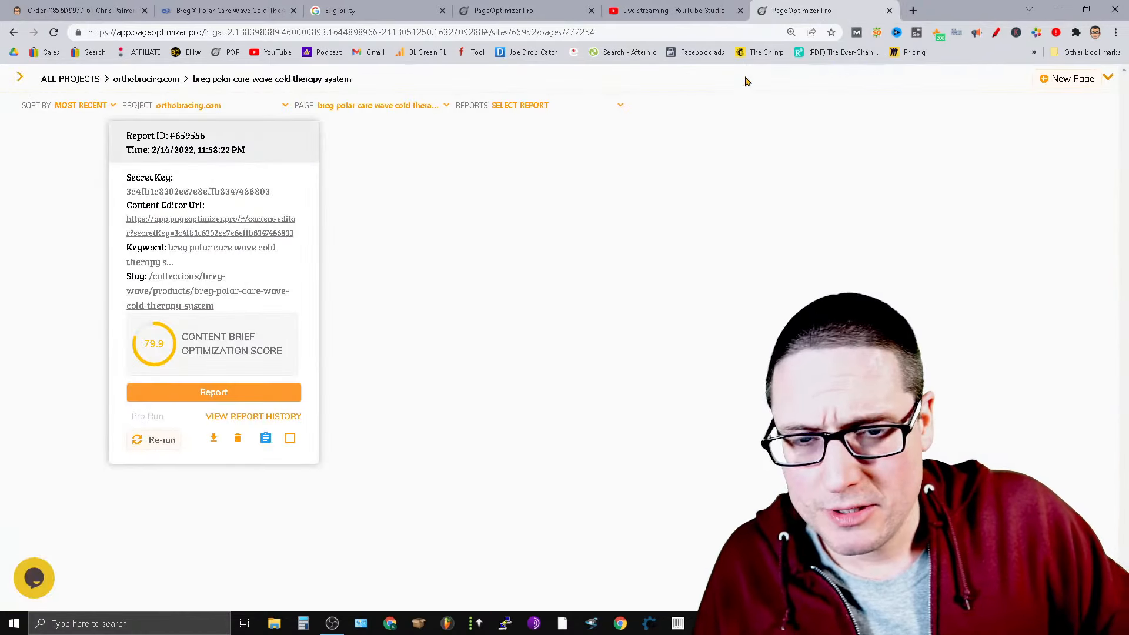
{"action": "left_click", "coordinate": [504, 10]}
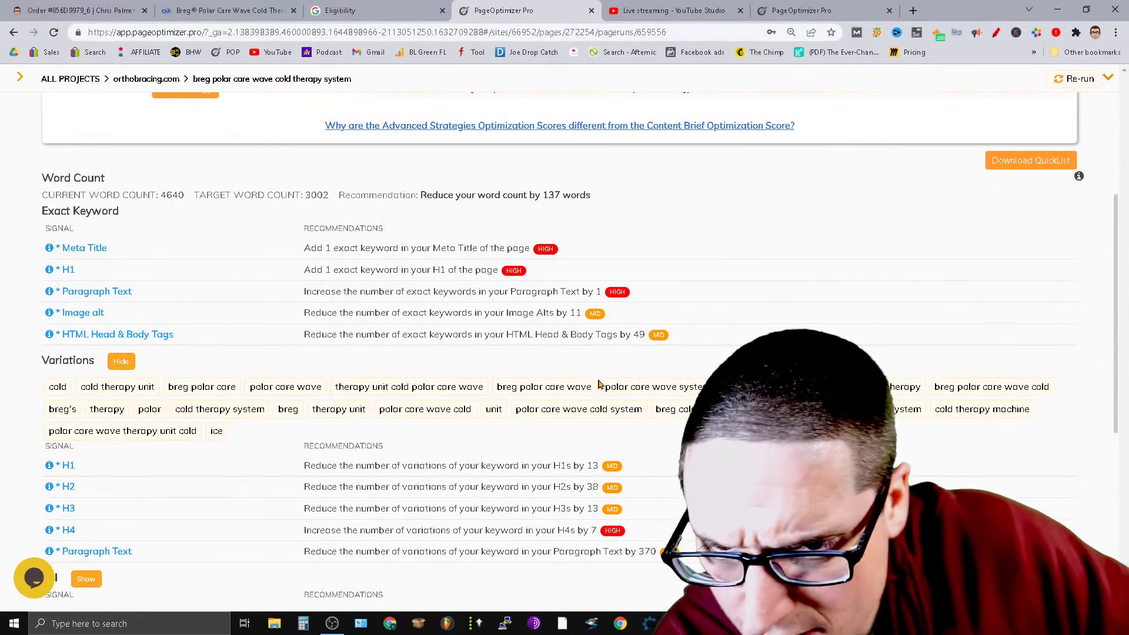
{"action": "scroll", "coordinate": [675, 390], "scroll_direction": "down", "scroll_amount": 3}
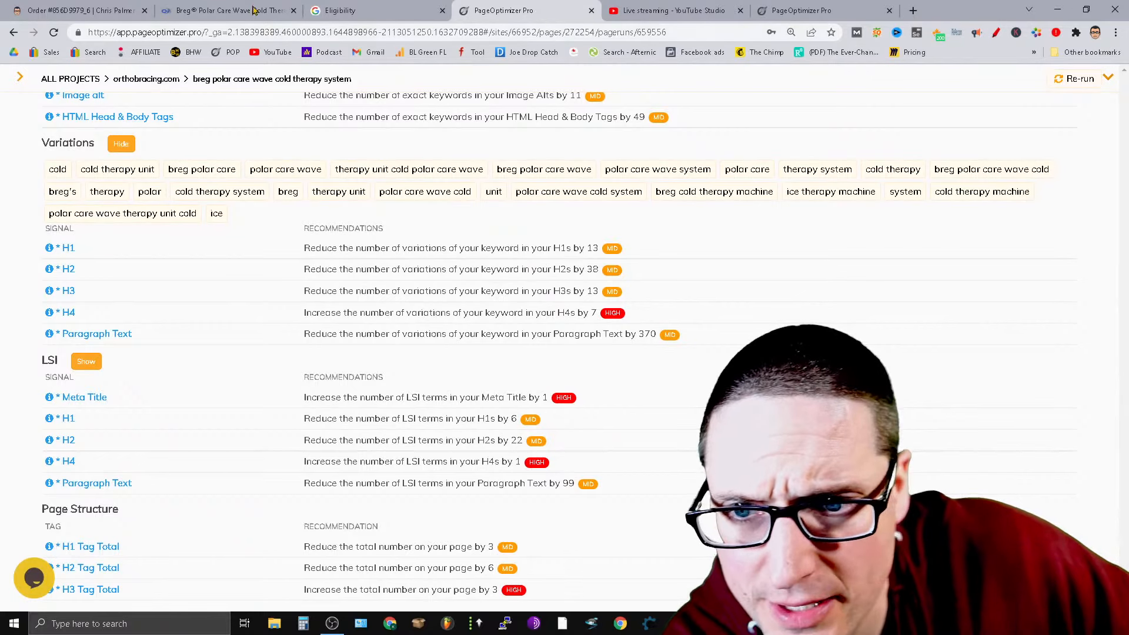
Inspect the heading tags of the Breg Polar Care Wave product page with the SEO browser extension.
{"action": "left_click", "coordinate": [207, 7]}
{"action": "left_click", "coordinate": [937, 34]}
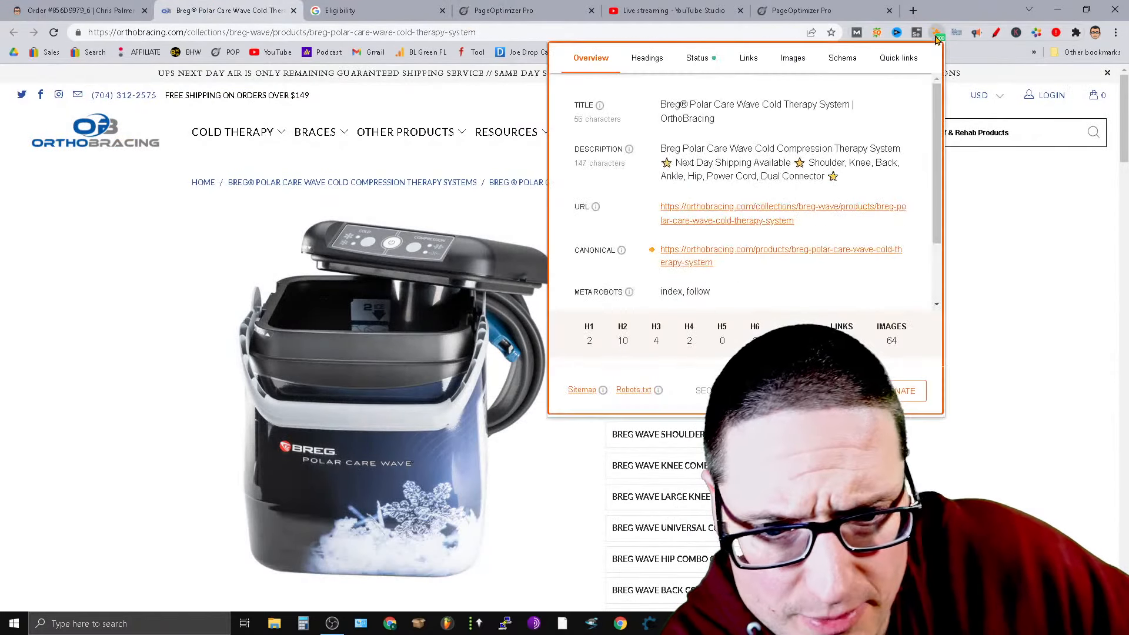
{"action": "left_click", "coordinate": [647, 57]}
{"action": "scroll", "coordinate": [672, 314], "scroll_direction": "down", "scroll_amount": 5}
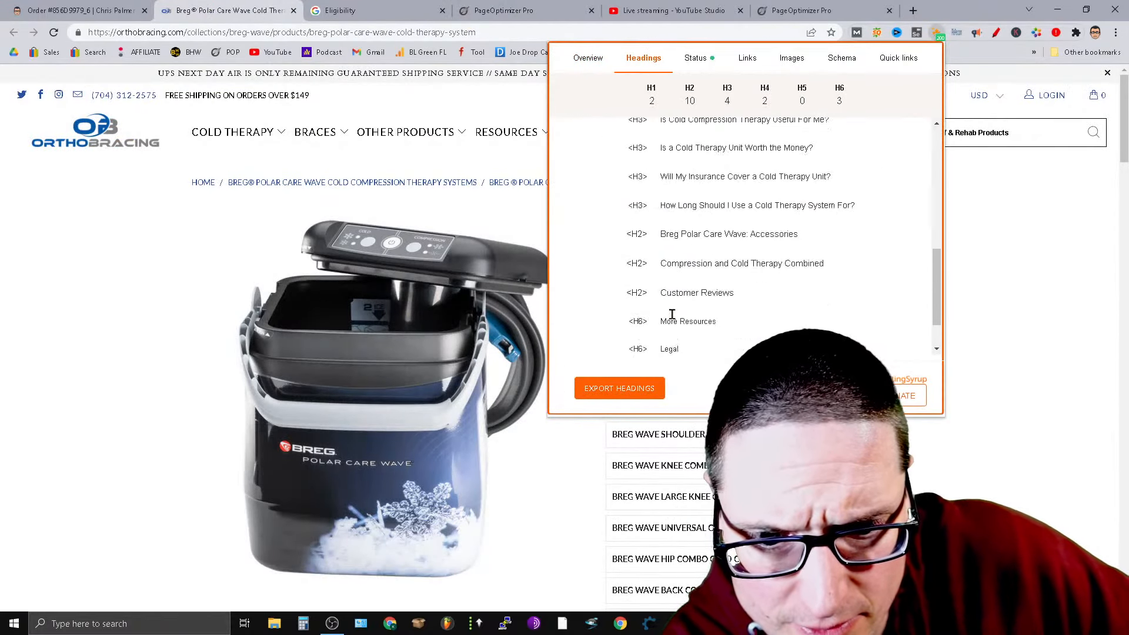
{"action": "scroll", "coordinate": [723, 335], "scroll_direction": "up", "scroll_amount": 10}
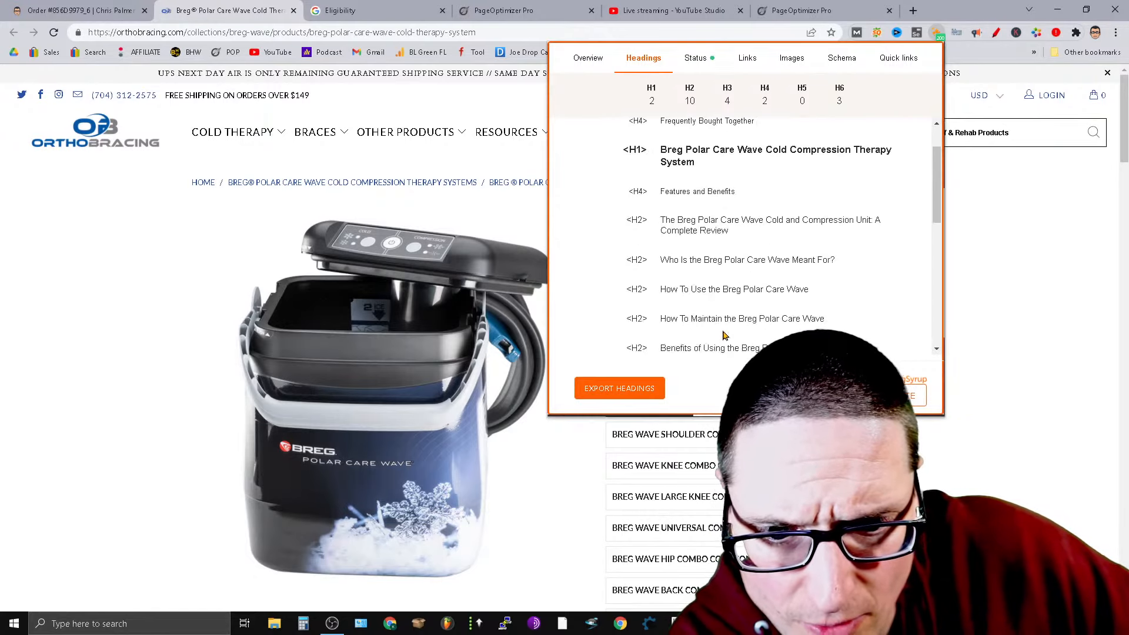
{"action": "left_click_drag", "start_coordinate": [772, 180], "coordinate": [664, 180]}
Return to the PageOptimizer Pro report and examine the page structure recommendations for the heading tags.
{"action": "left_click", "coordinate": [823, 8]}
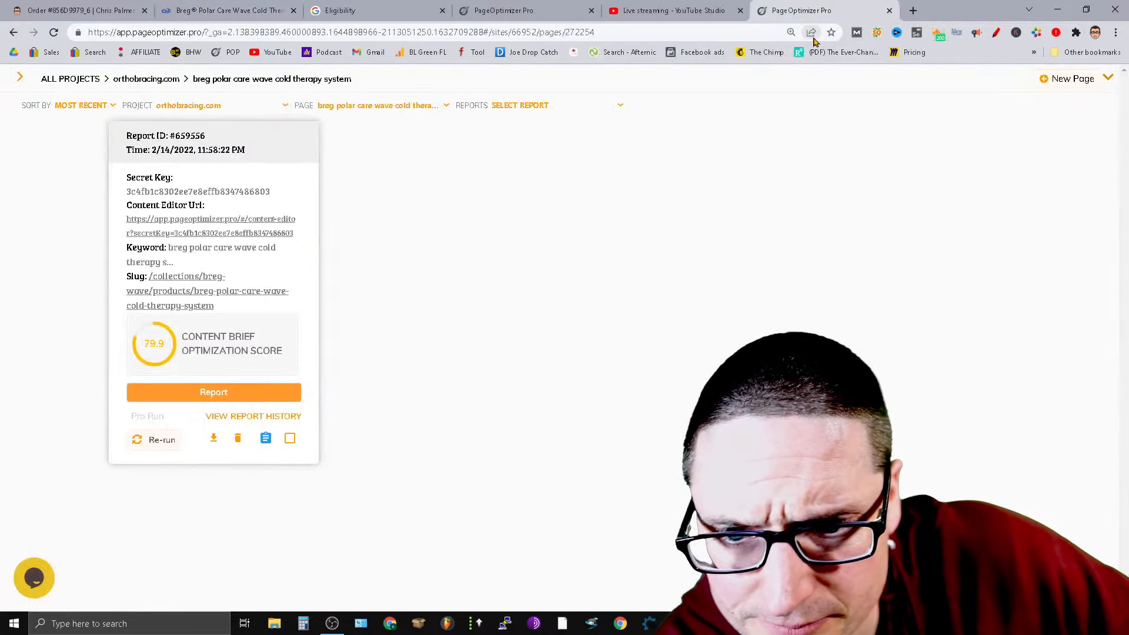
{"action": "left_click", "coordinate": [684, 8]}
{"action": "left_click", "coordinate": [511, 8]}
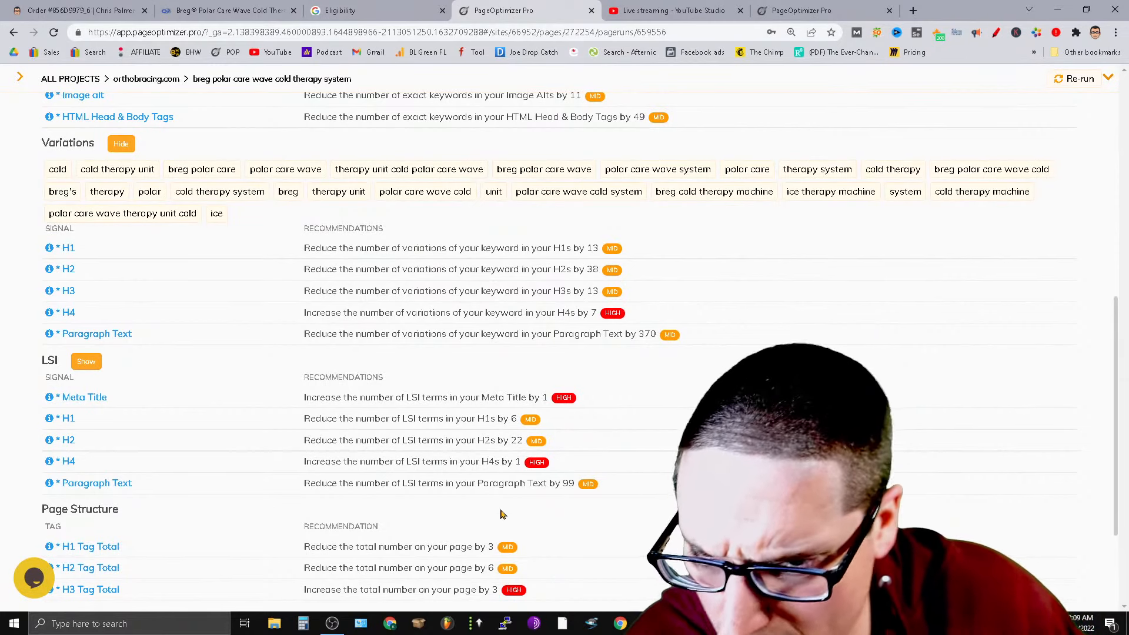
{"action": "scroll", "coordinate": [447, 496], "scroll_direction": "down", "scroll_amount": 3}
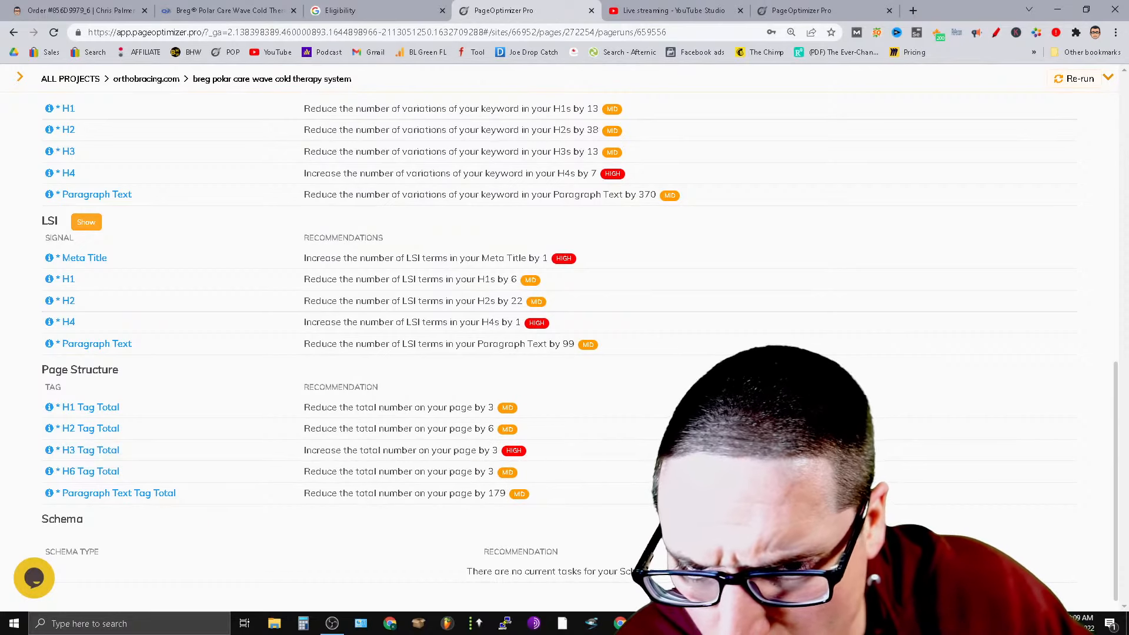
Switch to the untitled Notepad notes and add "Make the H4's H'3s" below the keyword list, separated by a blank line.
{"action": "mouse_move", "coordinate": [735, 623]}
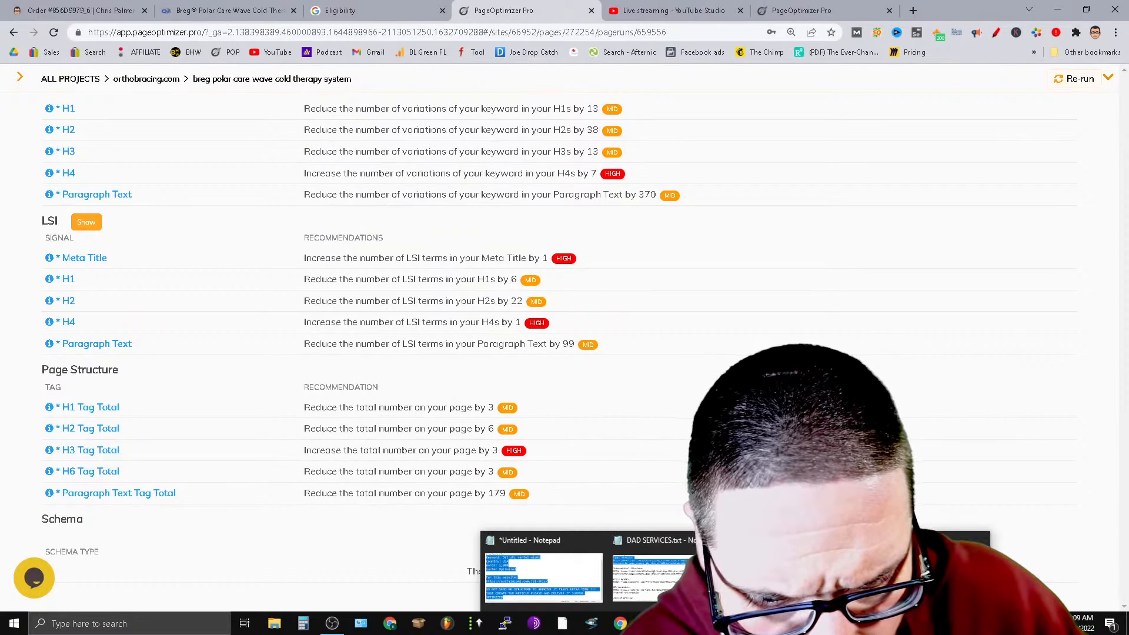
{"action": "left_click", "coordinate": [544, 576]}
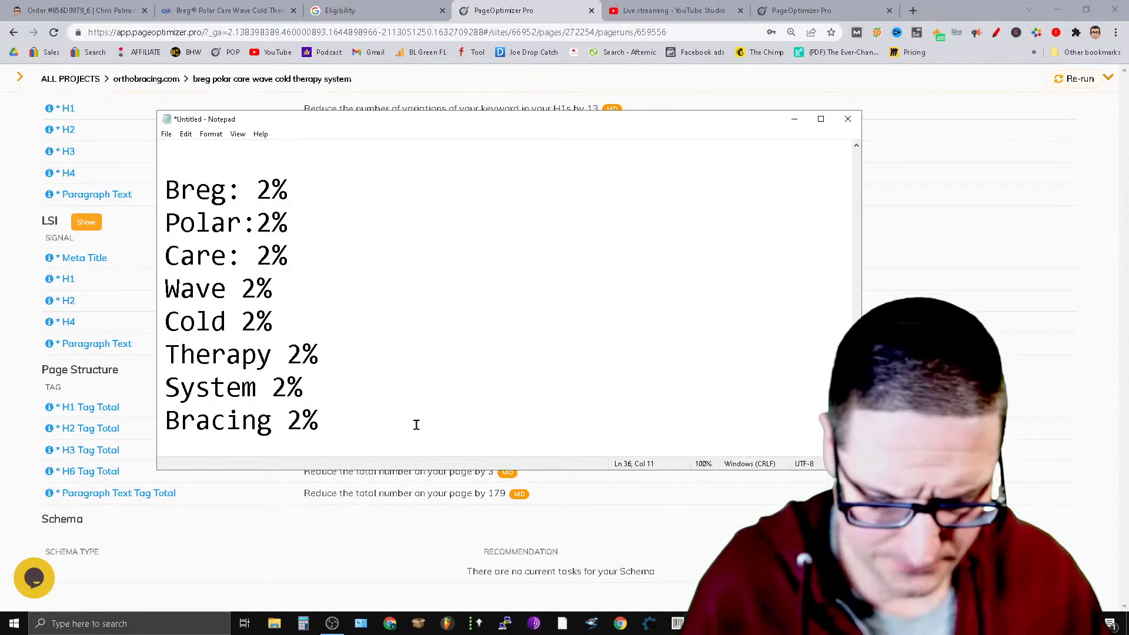
{"action": "key", "text": "Return"}
{"action": "key", "text": "Return"}
{"action": "type", "text": "Make the "}
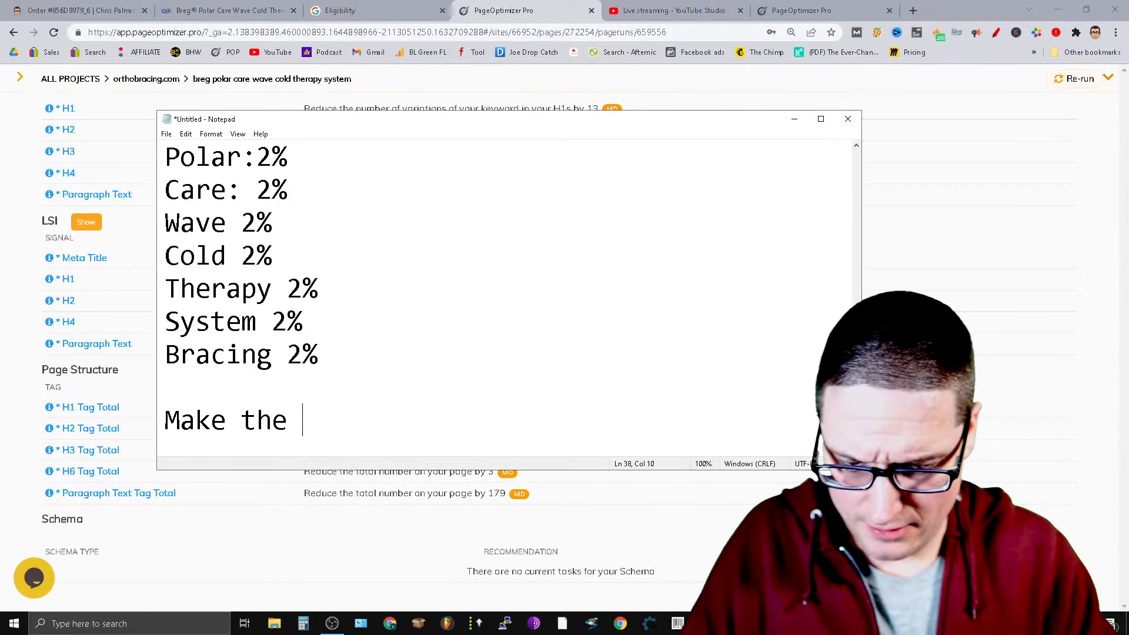
{"action": "type", "text": "H4's"}
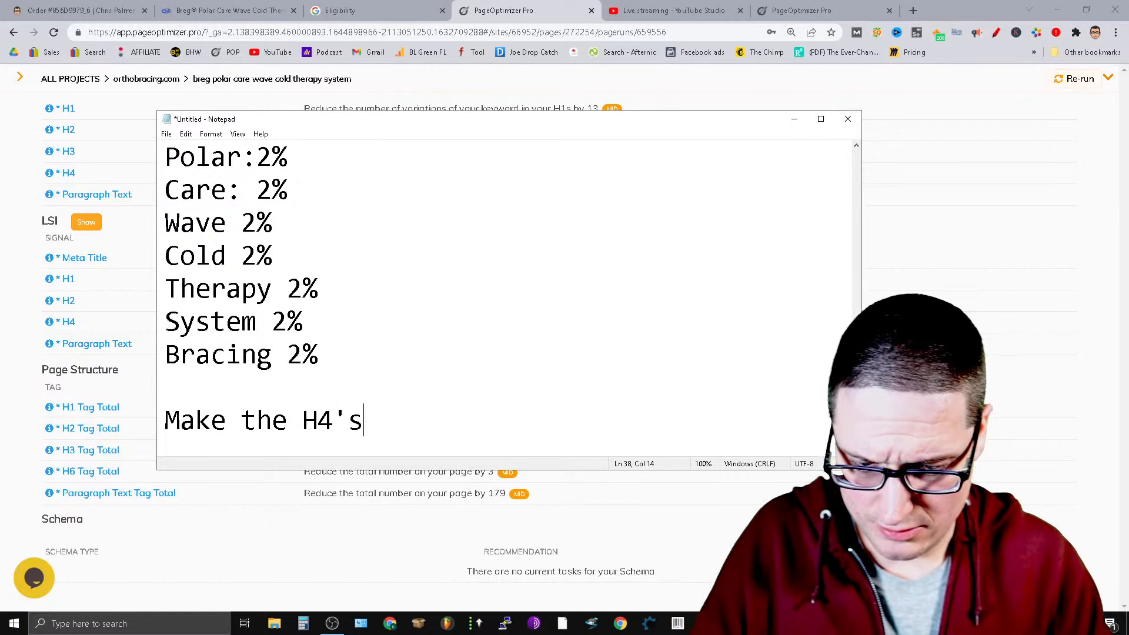
{"action": "type", "text": " H'3s"}
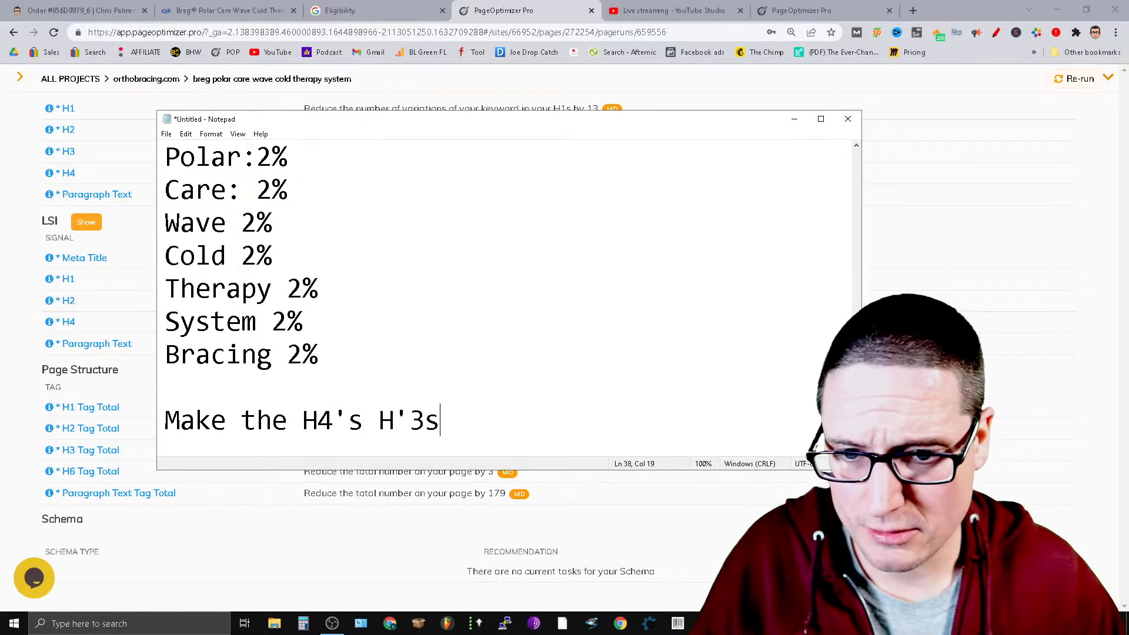
Check the keyword and heading recommendations in the PageOptimizer Pro report, and add "Reduce H1 - to only (1)" to the Notepad notes.
{"action": "key", "text": "Return"}
{"action": "left_click", "coordinate": [100, 527]}
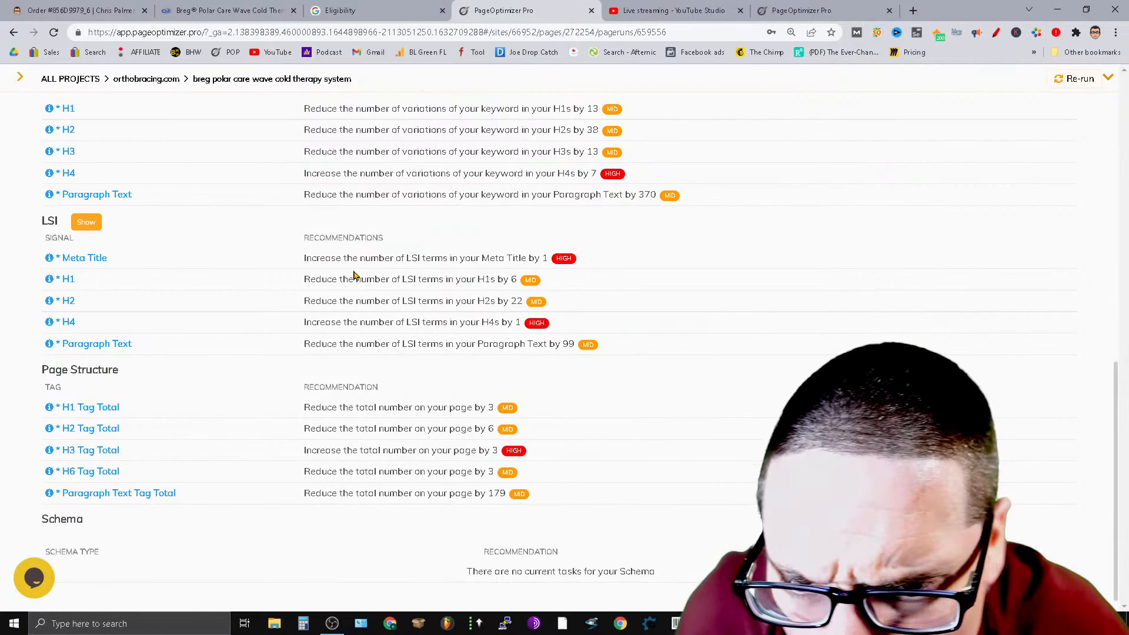
{"action": "scroll", "coordinate": [590, 302], "scroll_direction": "up", "scroll_amount": 7}
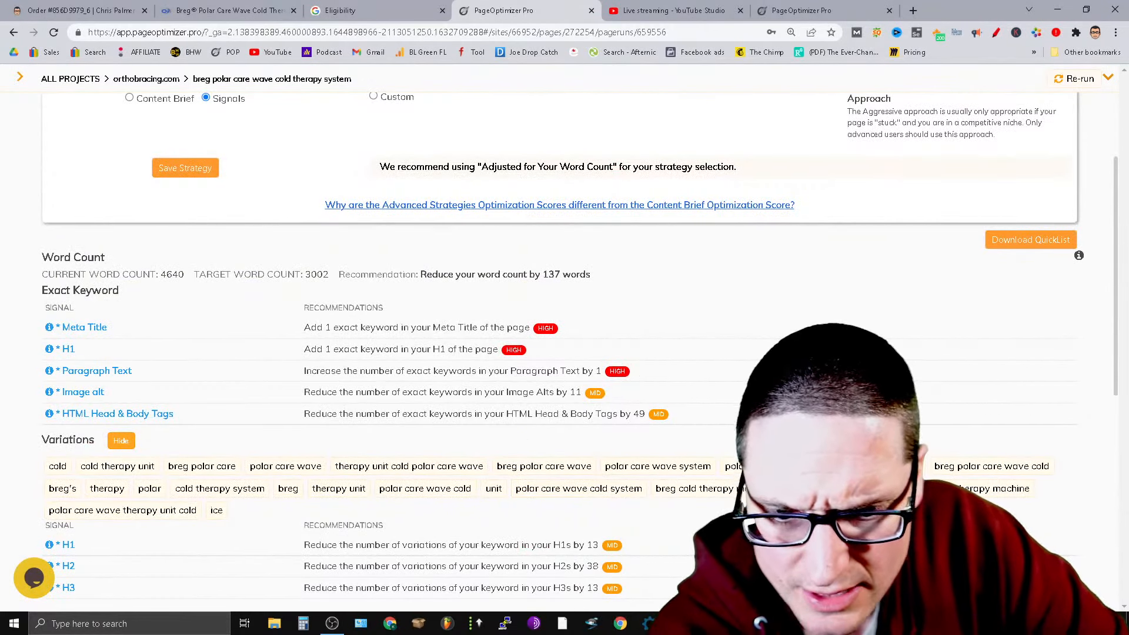
{"action": "left_click", "coordinate": [678, 623]}
{"action": "left_click", "coordinate": [542, 576]}
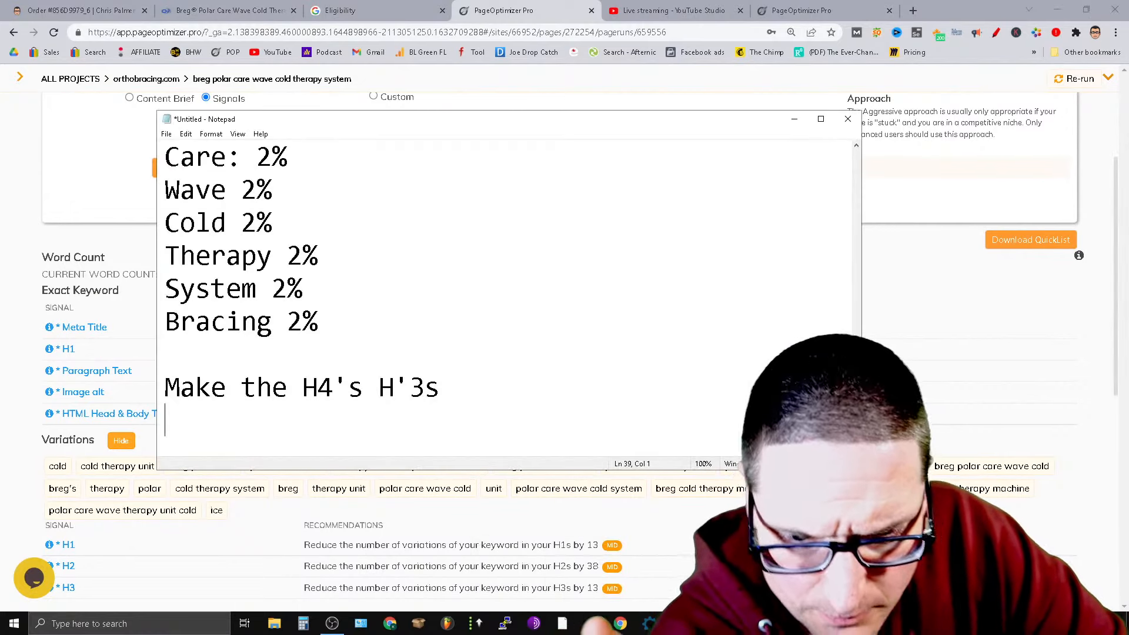
{"action": "key", "text": "Return"}
{"action": "type", "text": "R"}
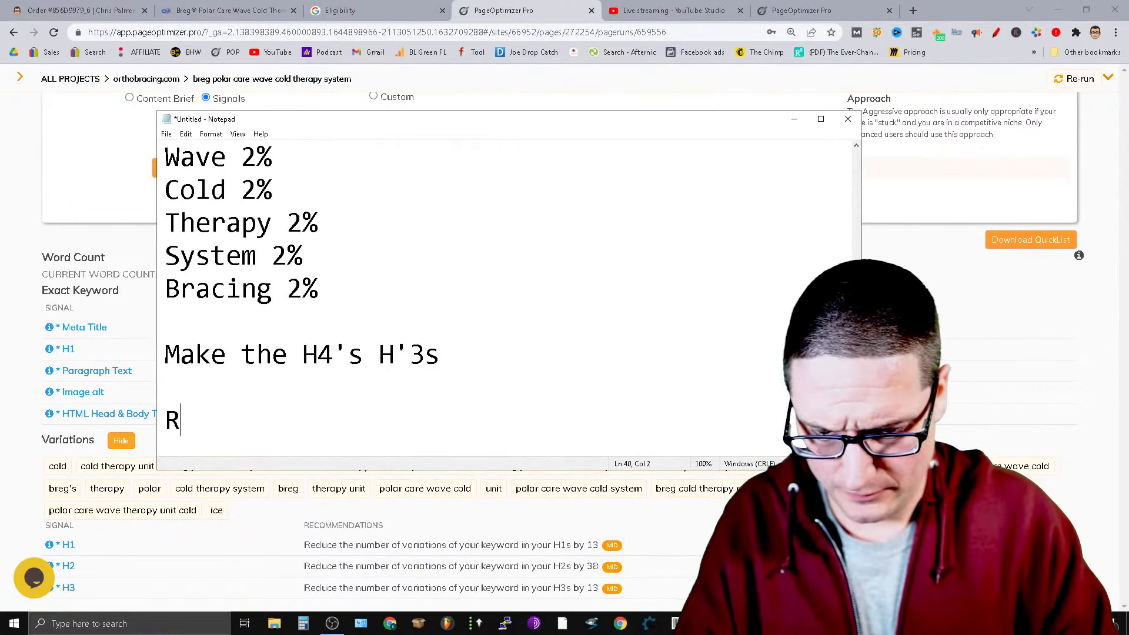
{"action": "type", "text": "educe"}
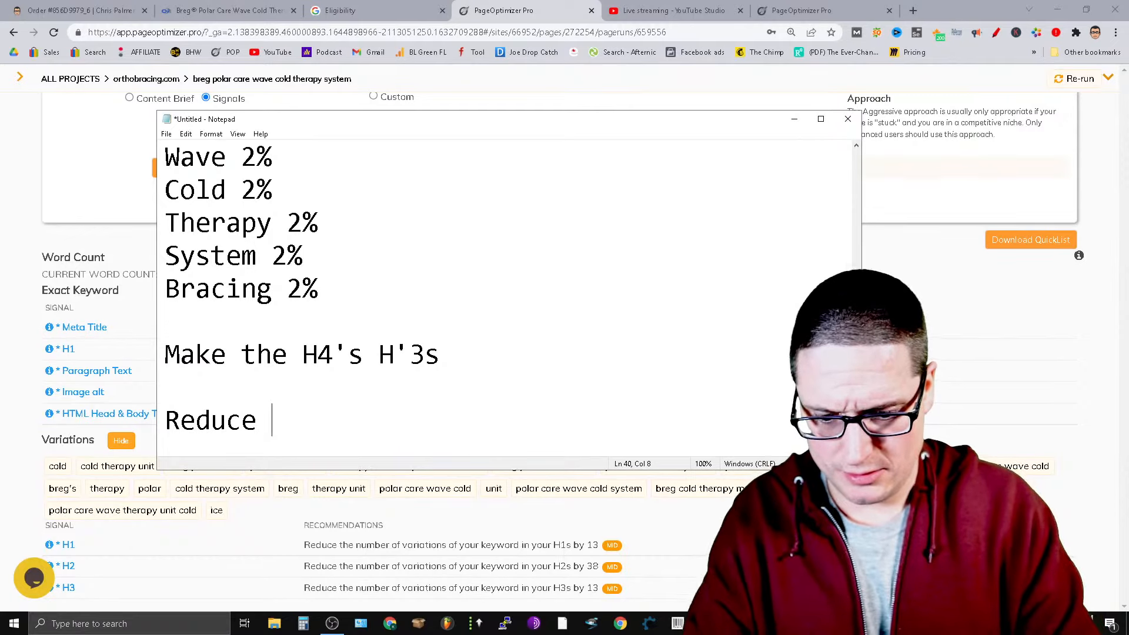
{"action": "type", "text": " H1"}
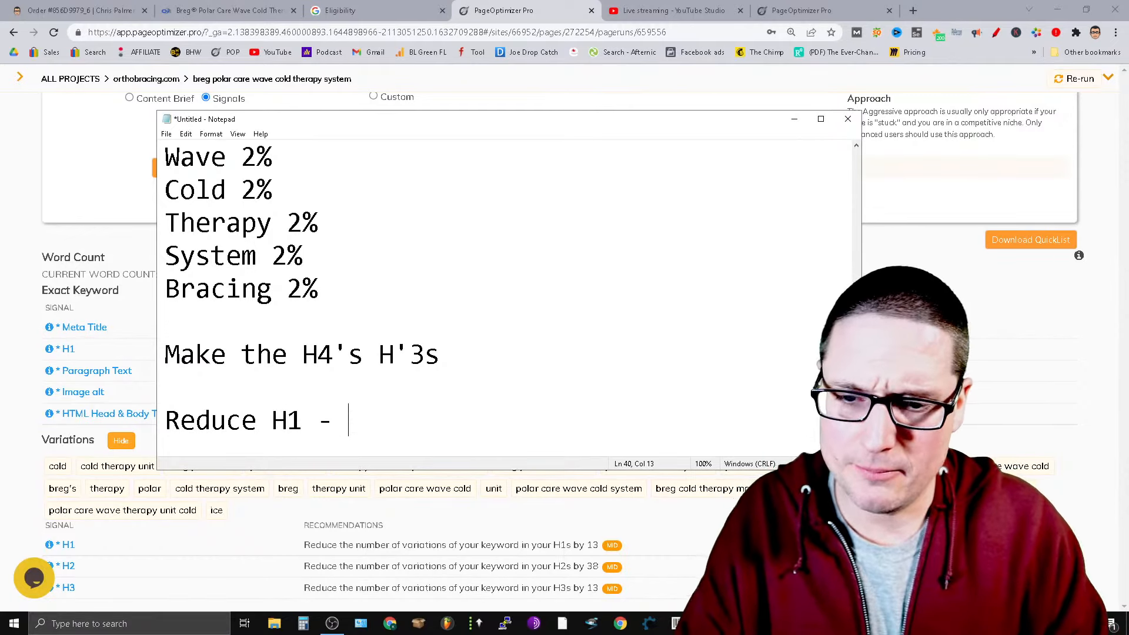
{"action": "type", "text": "- "}
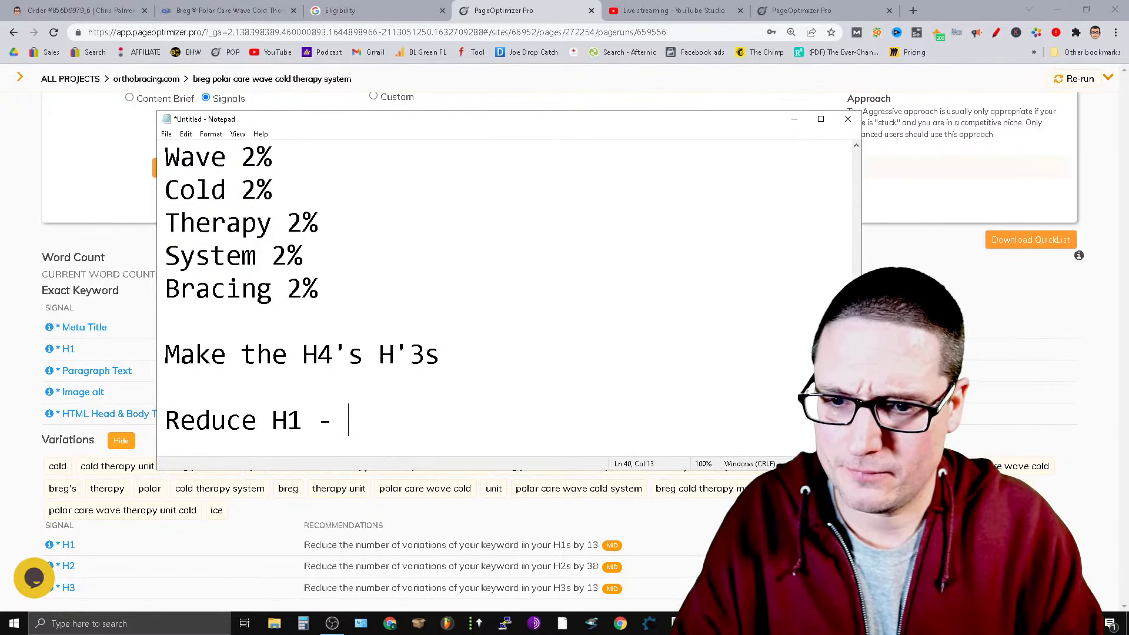
{"action": "type", "text": "to only"}
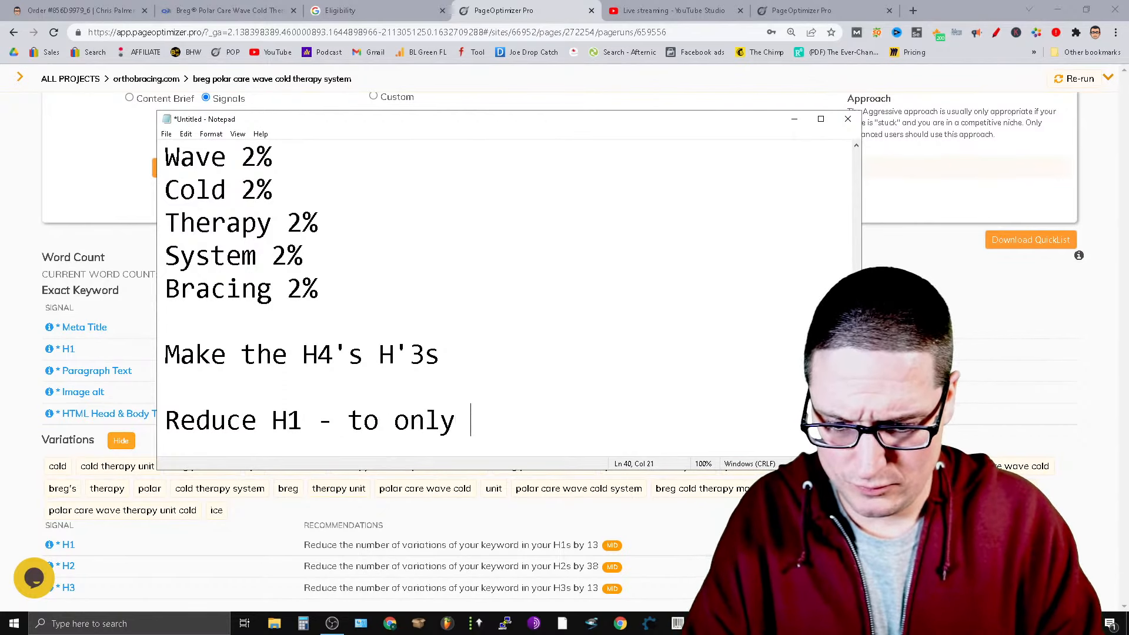
{"action": "type", "text": " (1)"}
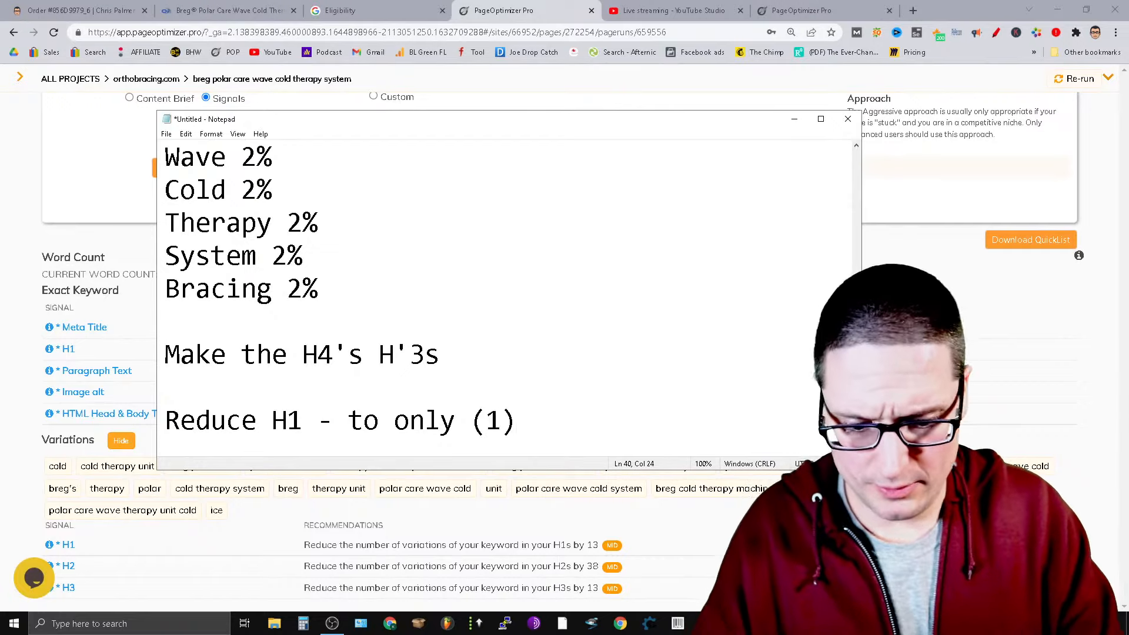
Add the line "Repeat keyphrase in lead H2" directly below the H1 note.
{"action": "key", "text": "Return"}
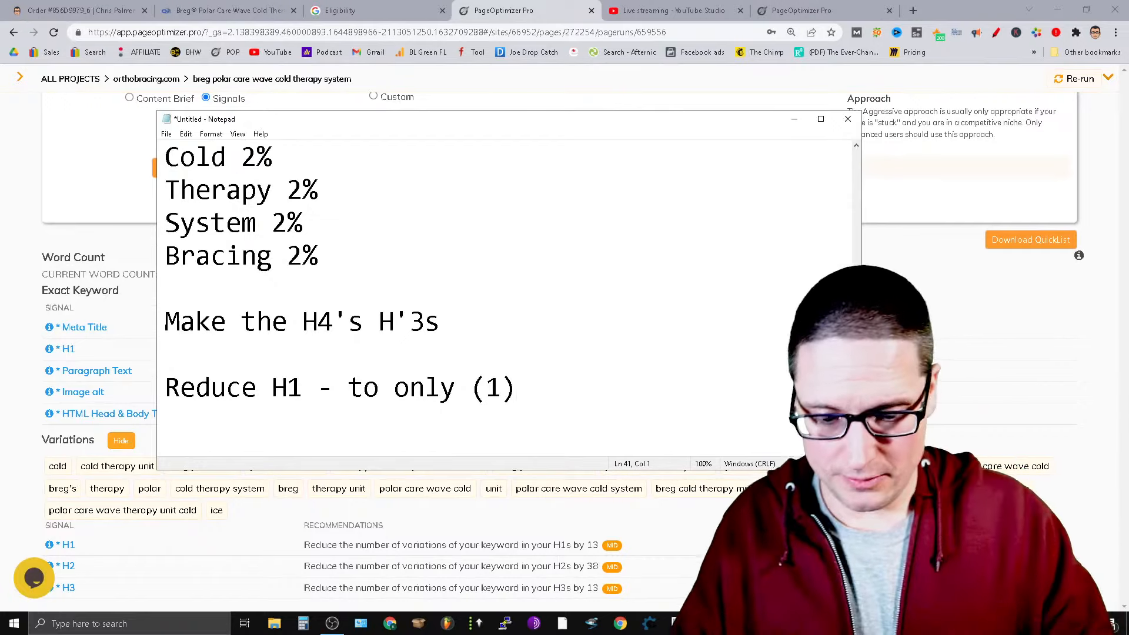
{"action": "type", "text": "Repeat"}
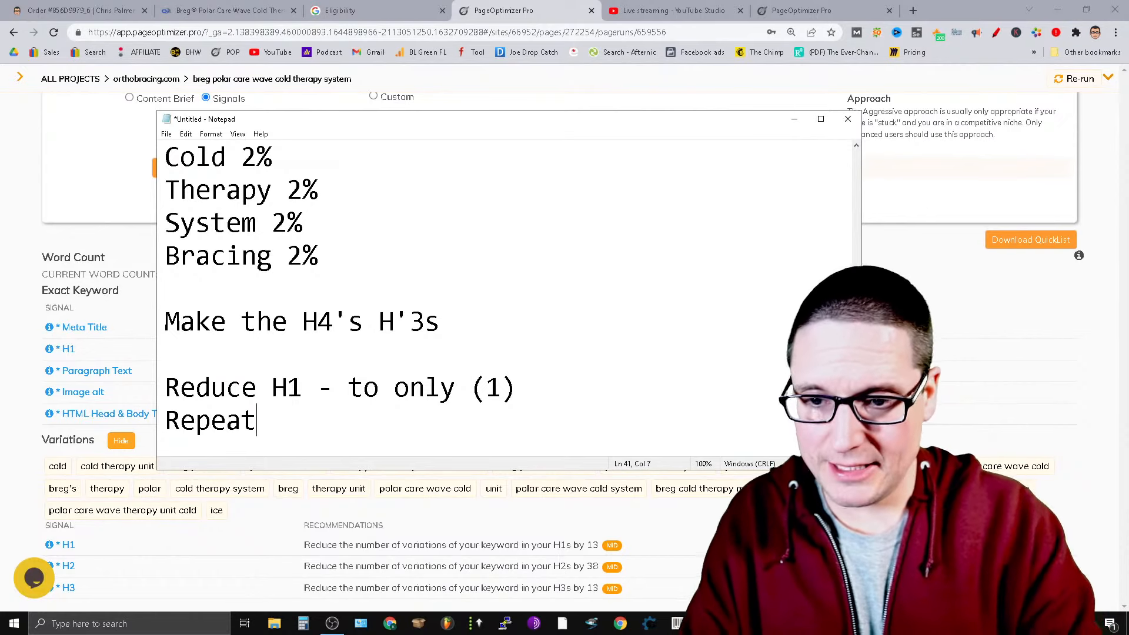
{"action": "type", "text": " key"}
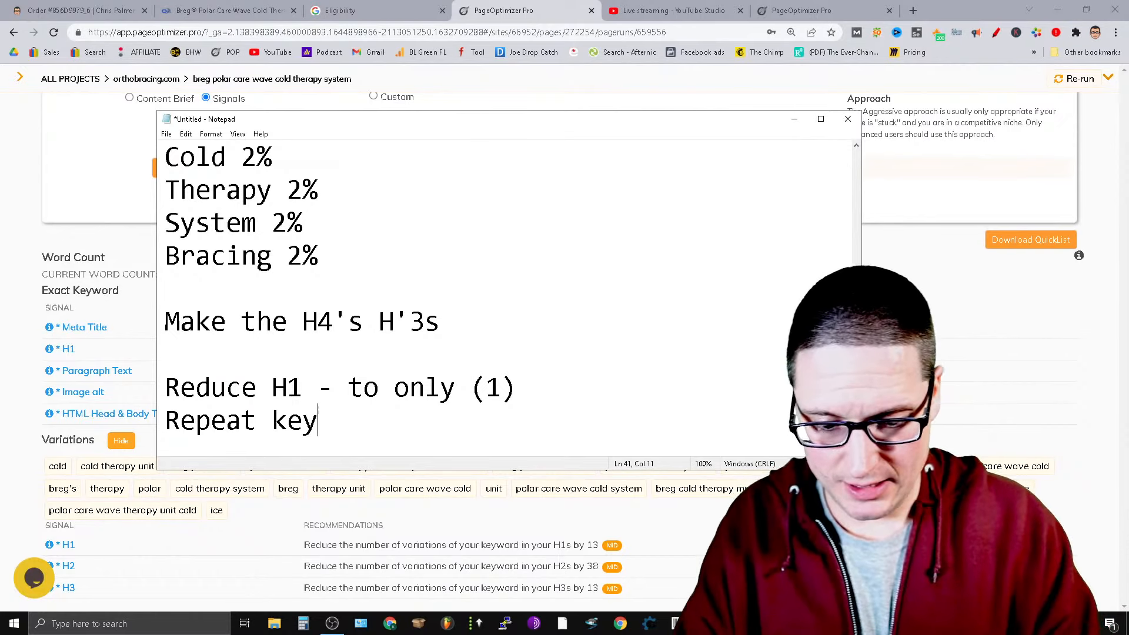
{"action": "type", "text": "phrase in le"}
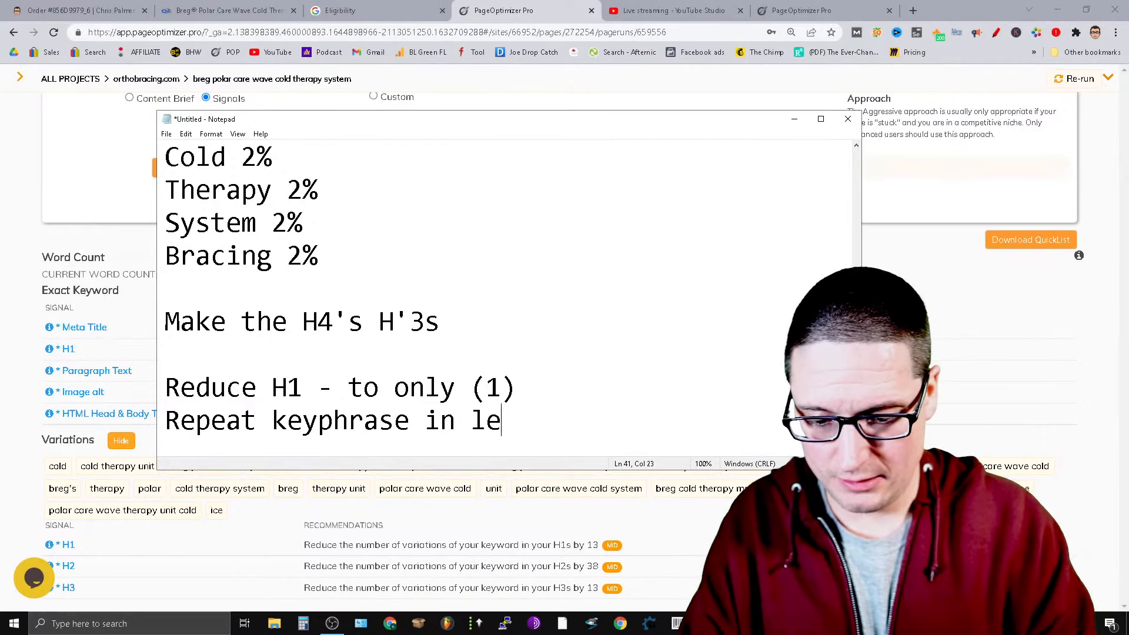
{"action": "type", "text": "ad H@#"}
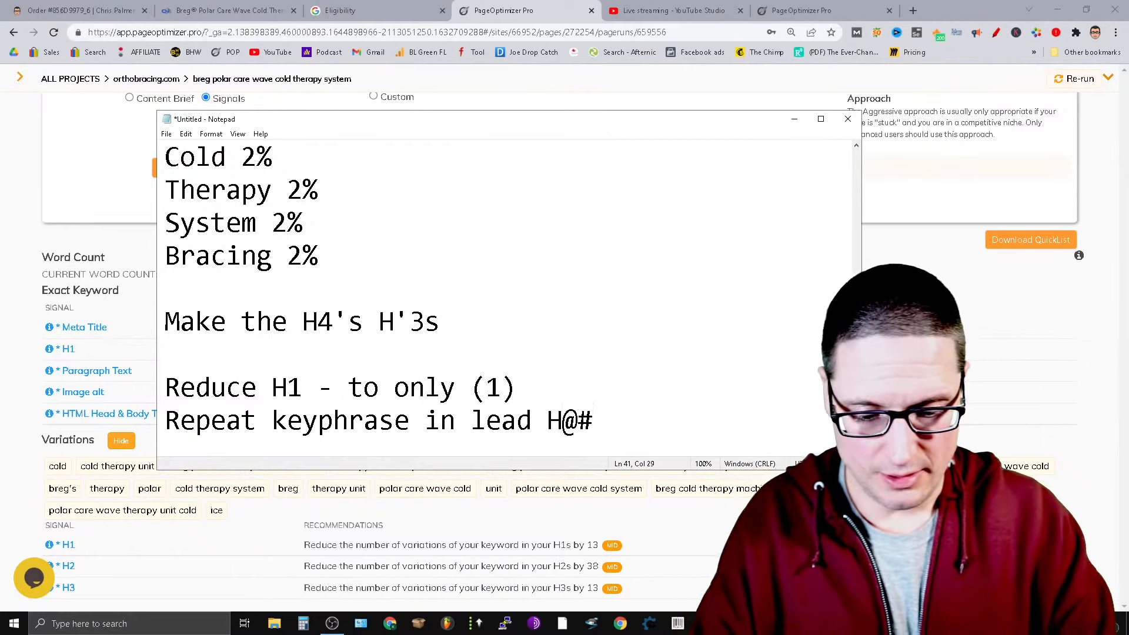
{"action": "key", "text": "BackSpace"}
{"action": "key", "text": "BackSpace"}
{"action": "type", "text": "2"}
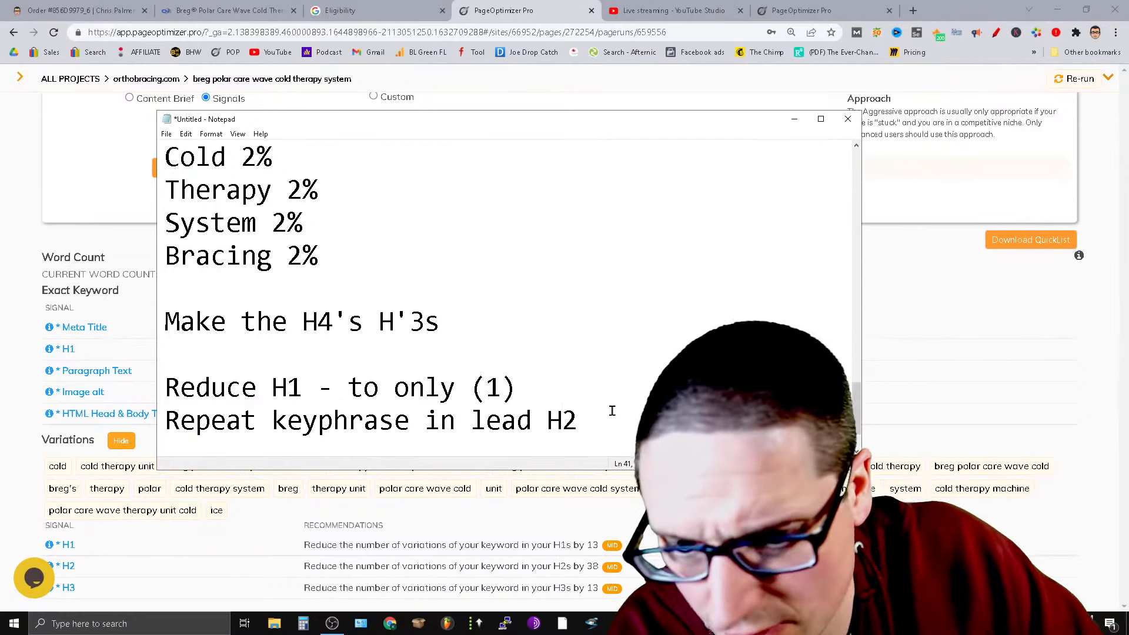
Review the keyword density notes and compare them with the report's exact keyword, variation, LSI and page structure recommendations.
{"action": "left_click_drag", "start_coordinate": [612, 410], "coordinate": [321, 388]}
{"action": "left_click_drag", "start_coordinate": [335, 254], "coordinate": [155, 223]}
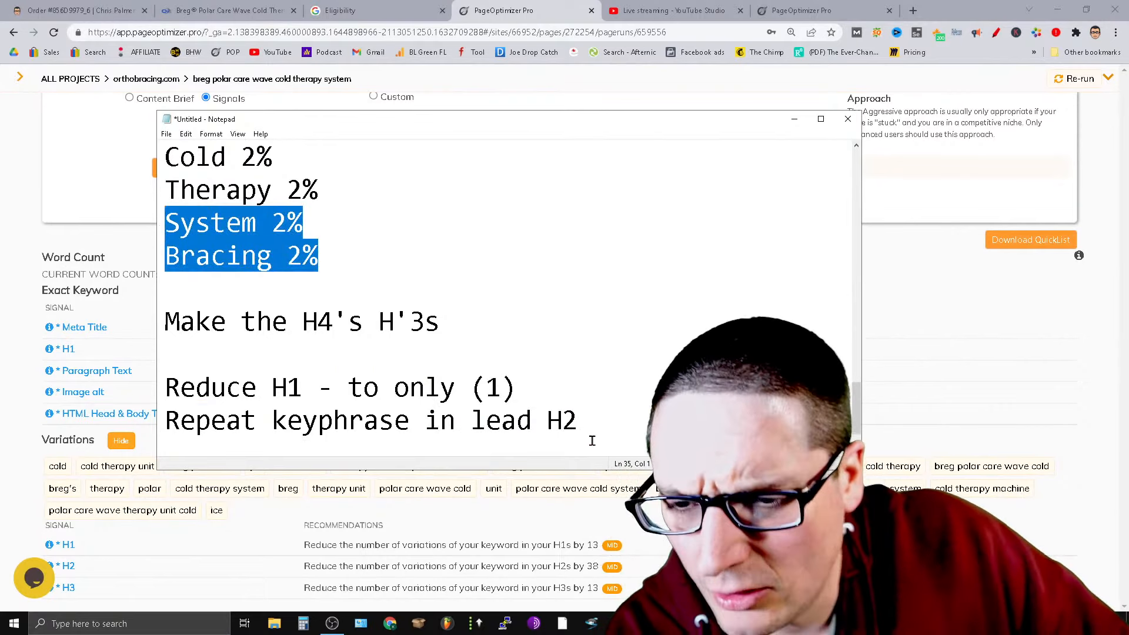
{"action": "scroll", "coordinate": [592, 440], "scroll_direction": "up", "scroll_amount": 6}
{"action": "scroll", "coordinate": [610, 428], "scroll_direction": "down", "scroll_amount": 3}
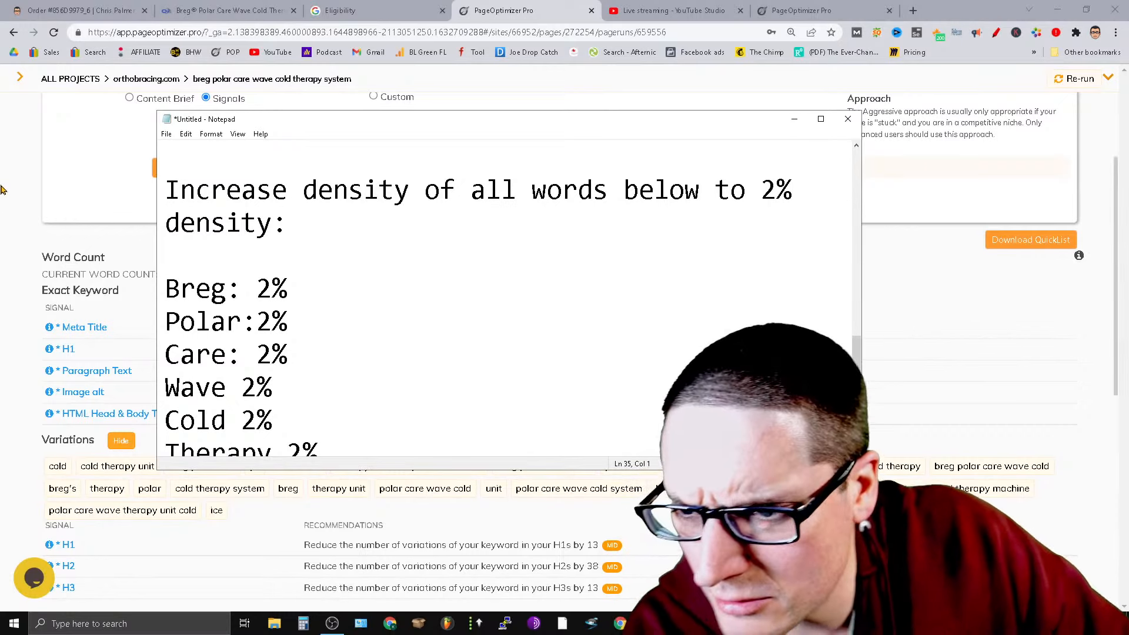
{"action": "left_click", "coordinate": [2, 252]}
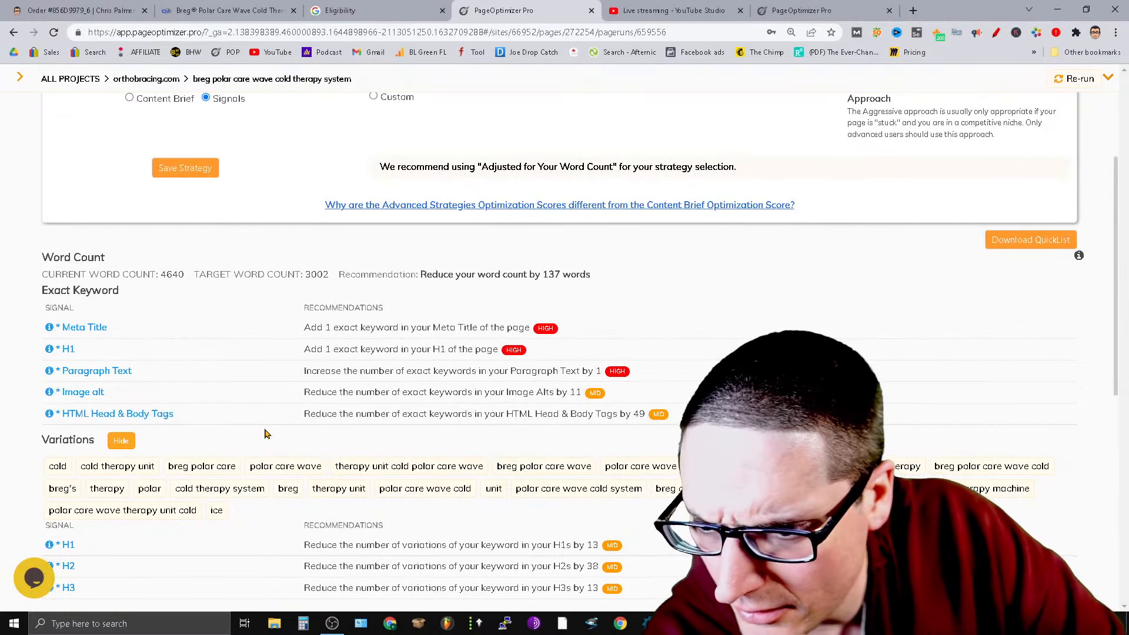
{"action": "scroll", "coordinate": [265, 433], "scroll_direction": "down", "scroll_amount": 7}
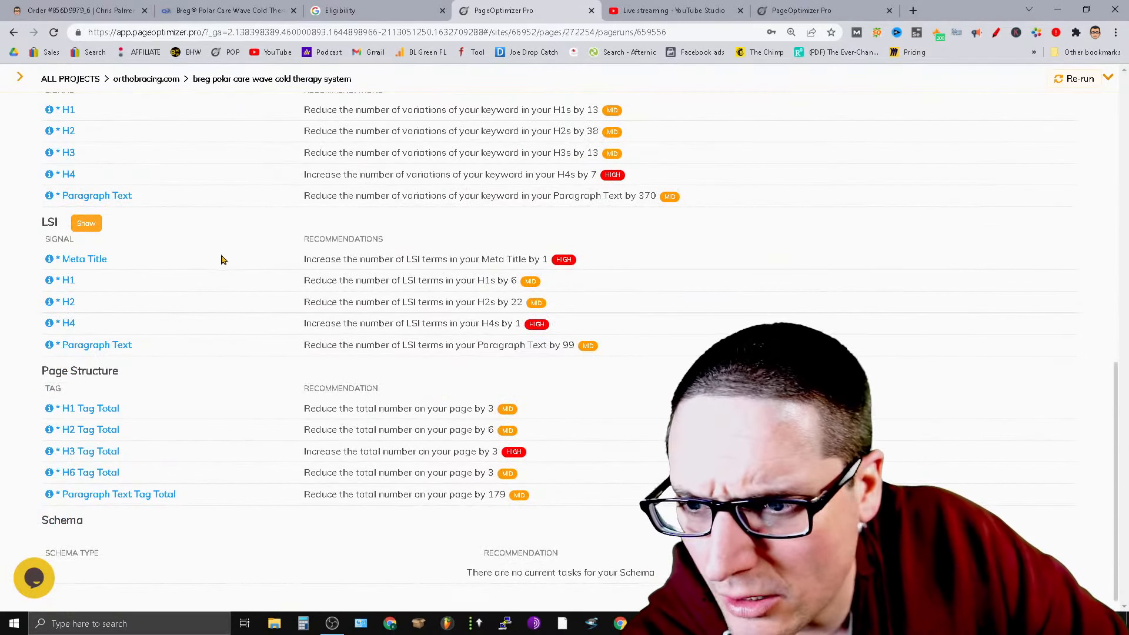
{"action": "scroll", "coordinate": [621, 301], "scroll_direction": "up", "scroll_amount": 4}
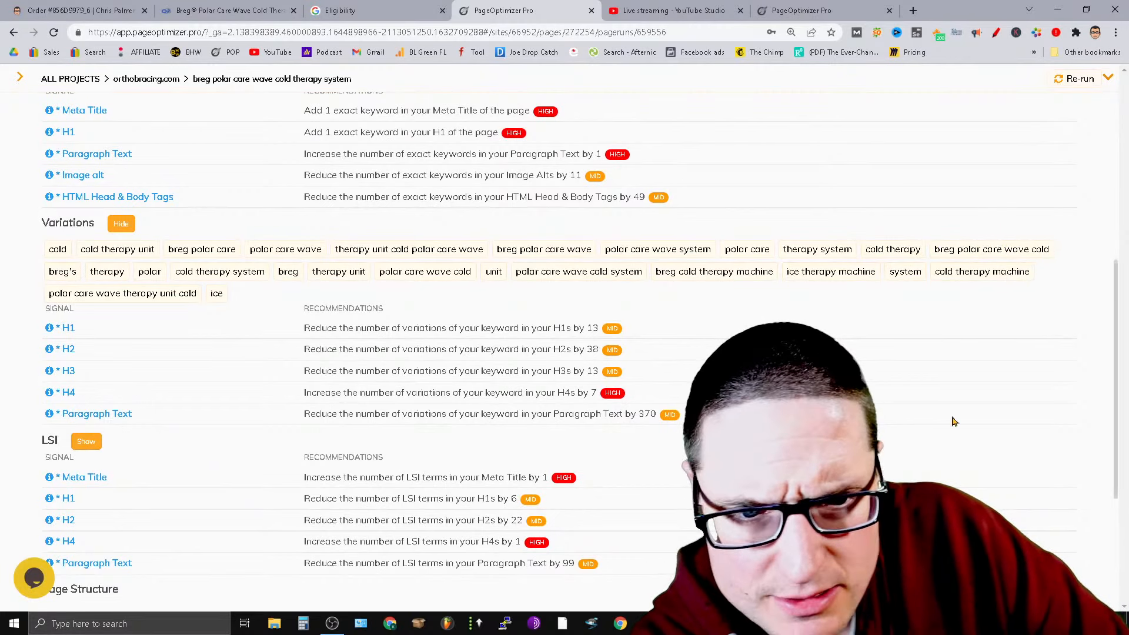
{"action": "scroll", "coordinate": [953, 421], "scroll_direction": "up", "scroll_amount": 6}
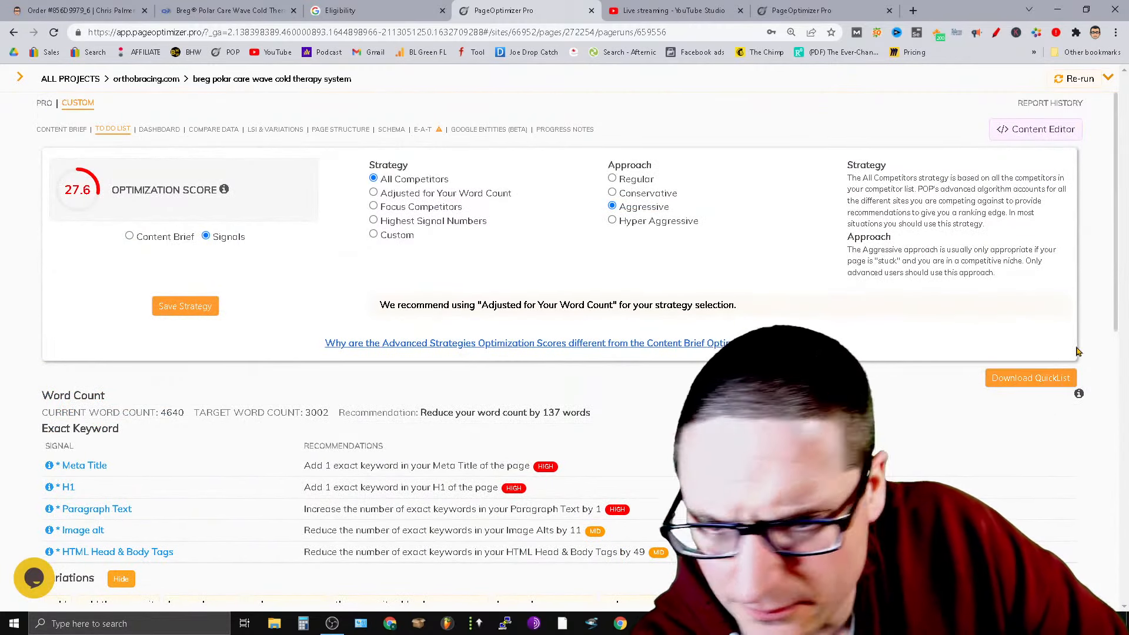
{"action": "scroll", "coordinate": [1031, 402], "scroll_direction": "down", "scroll_amount": 7}
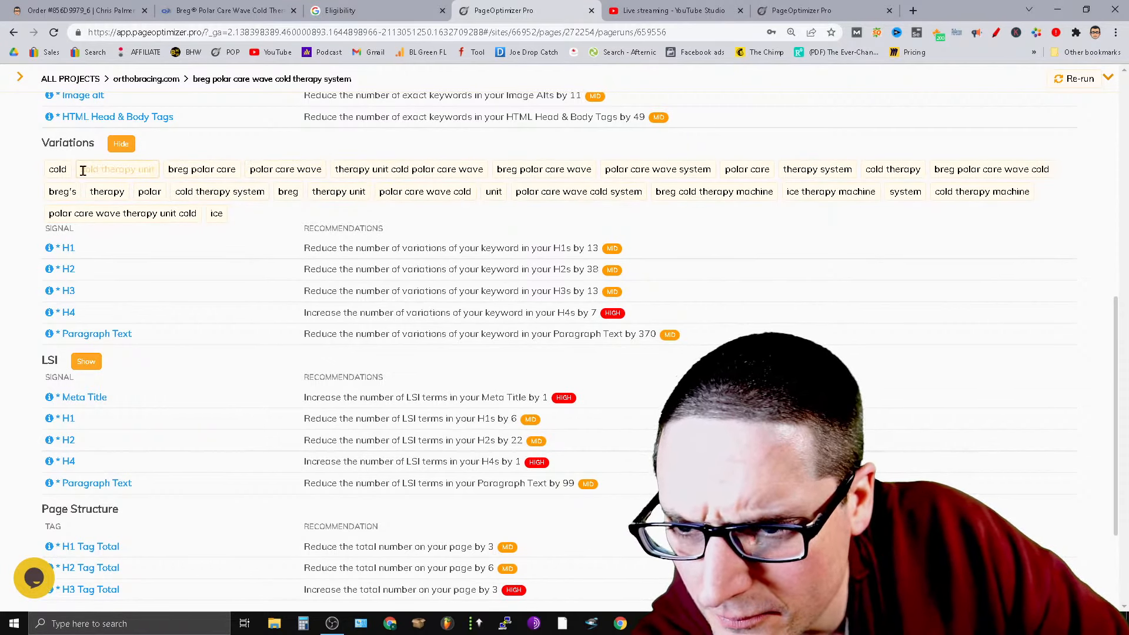
Copy the variation terms from "cold therapy unit" through "breg polar care wave cold" in the report and switch back to the untitled Notepad notes.
{"action": "left_click_drag", "start_coordinate": [83, 170], "coordinate": [1064, 179]}
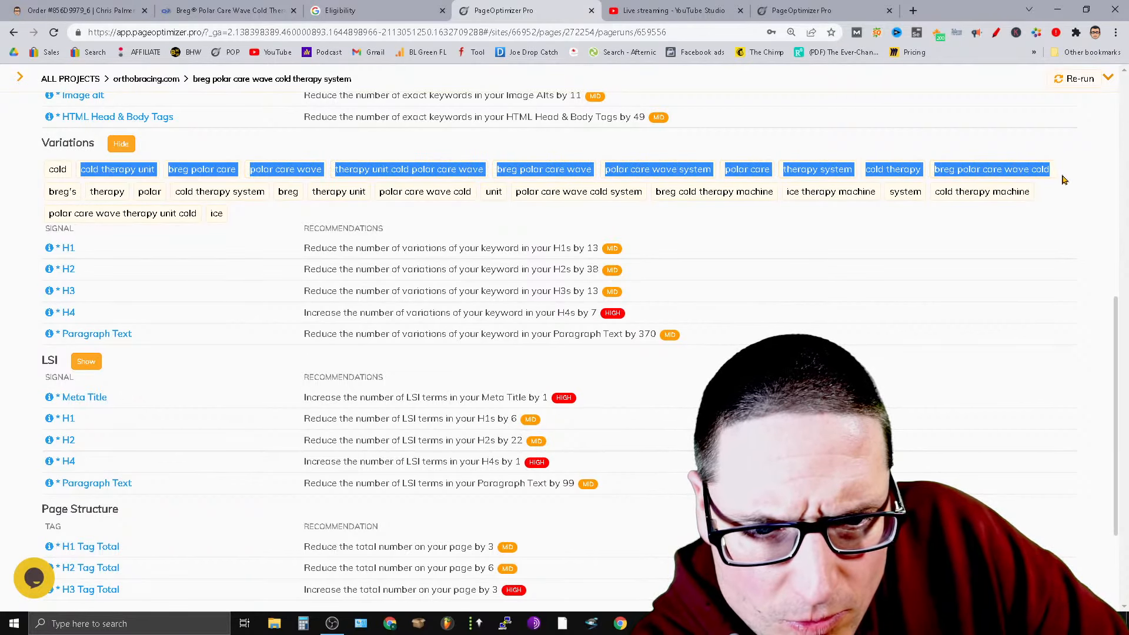
{"action": "right_click", "coordinate": [1009, 169]}
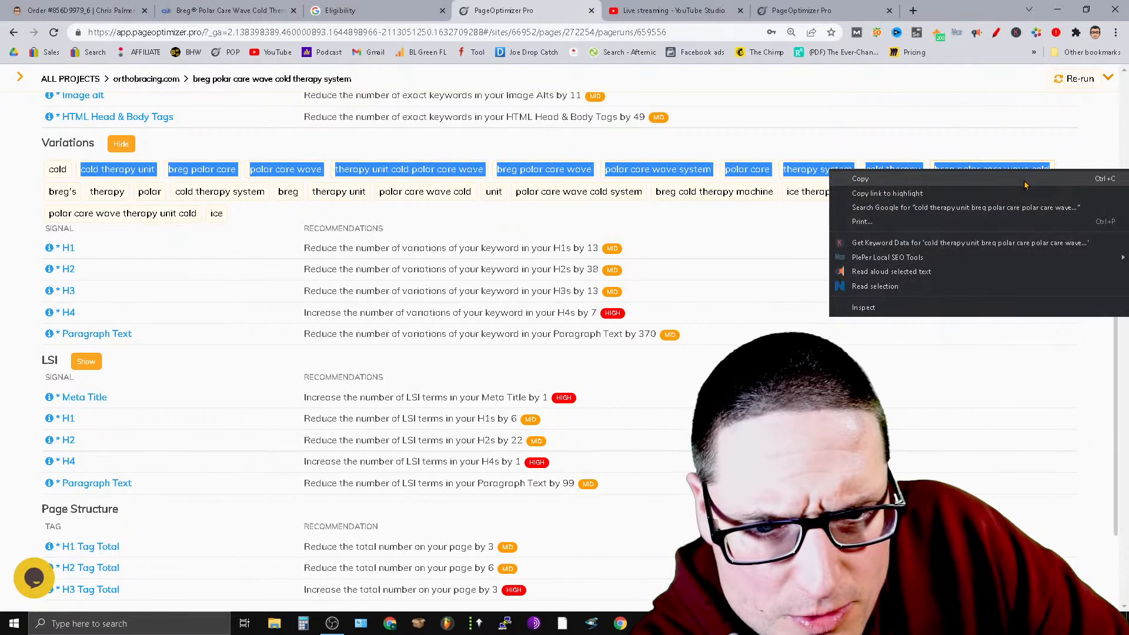
{"action": "left_click", "coordinate": [1017, 191]}
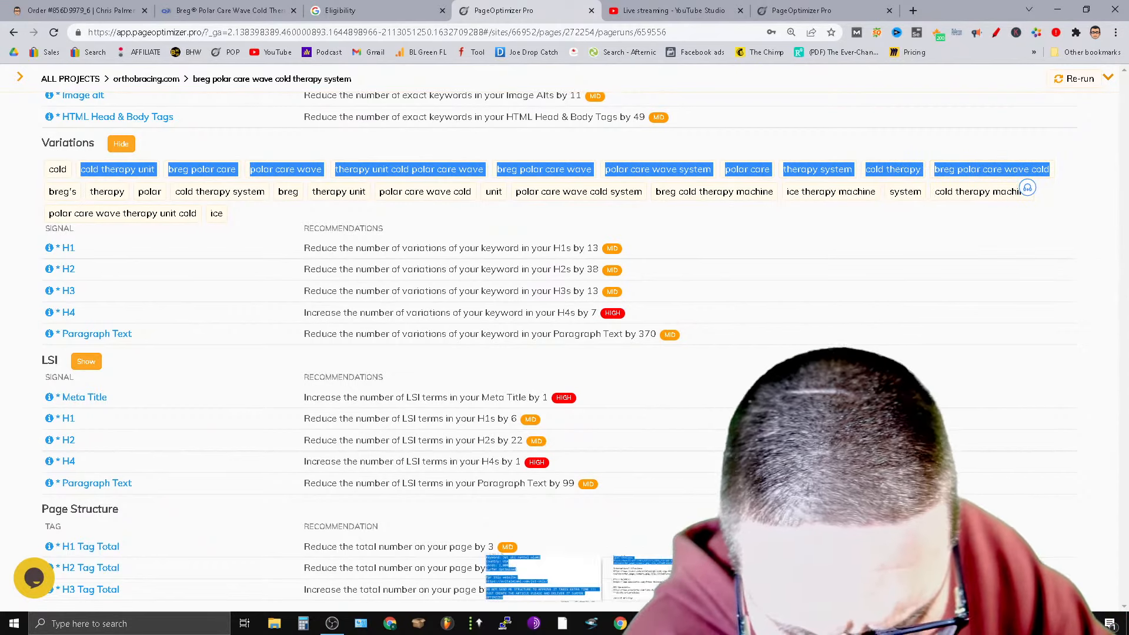
{"action": "mouse_move", "coordinate": [562, 624]}
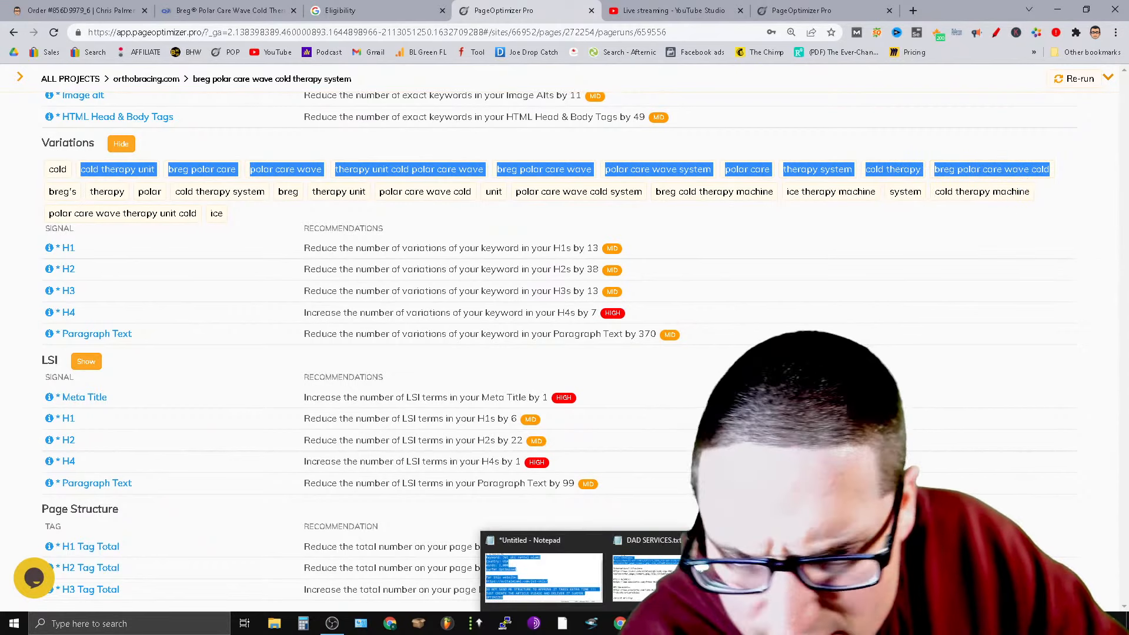
{"action": "left_click", "coordinate": [543, 575]}
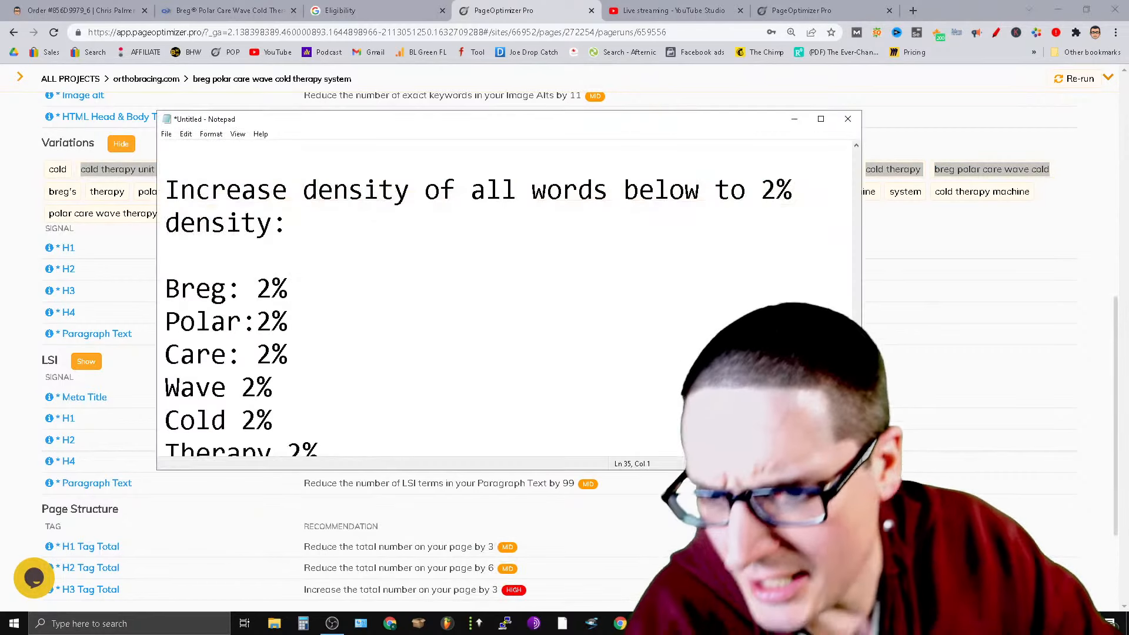
Add "Inside of H3 change or add variations of the keyword phrase" at the end of the notes, separated by a blank line.
{"action": "scroll", "coordinate": [594, 284], "scroll_direction": "down", "scroll_amount": 3}
{"action": "left_click", "coordinate": [619, 353]}
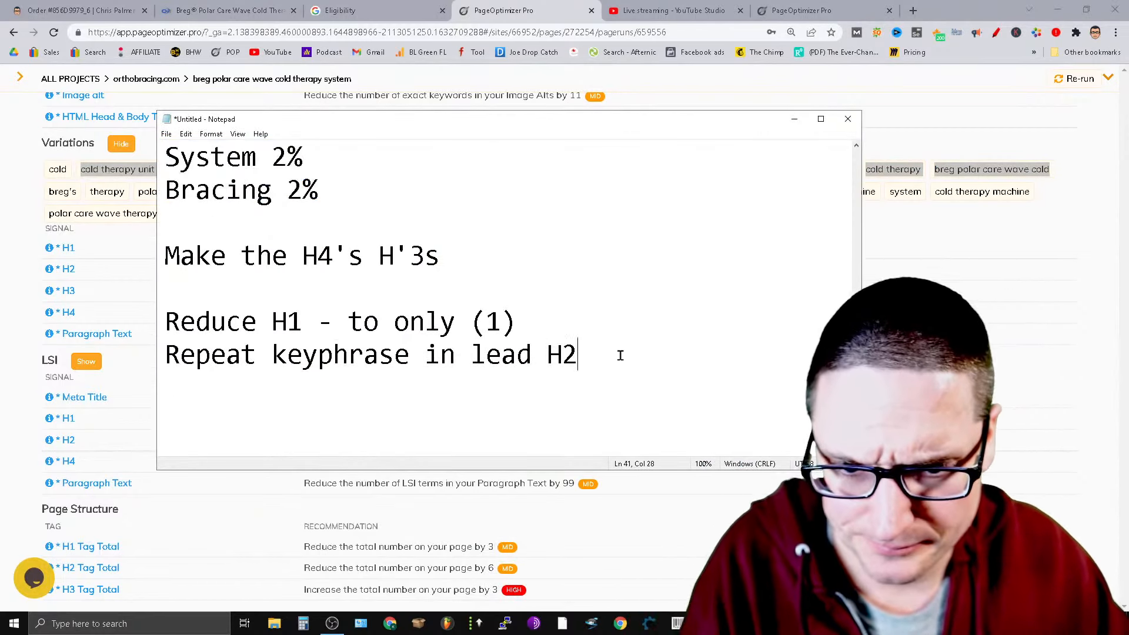
{"action": "key", "text": "Return"}
{"action": "key", "text": "Return"}
{"action": "type", "text": "Inside of H#"}
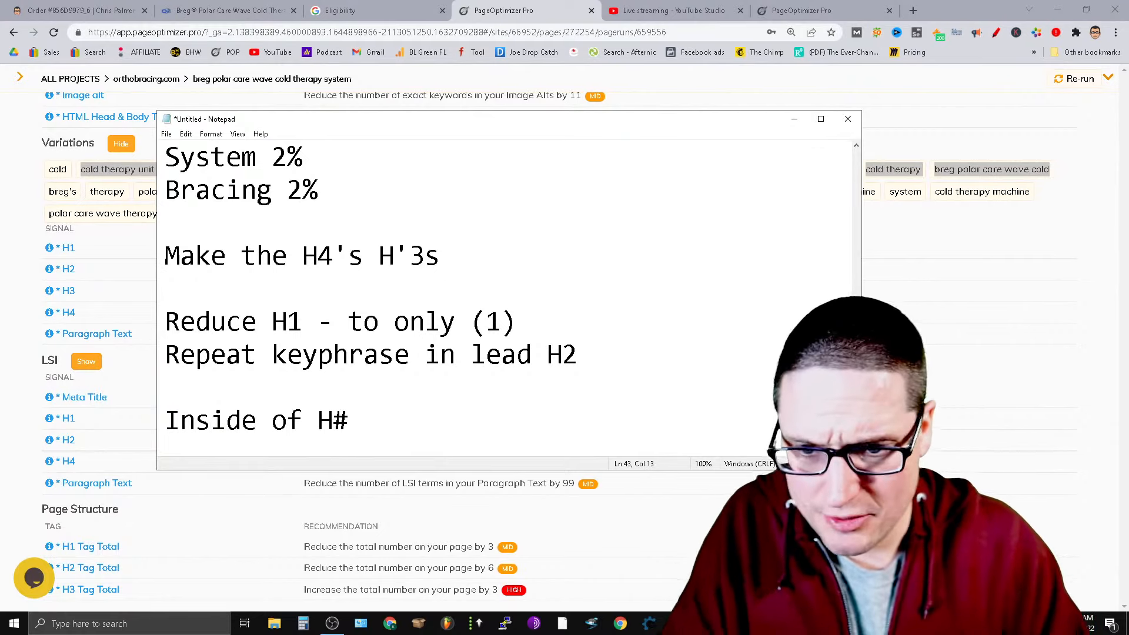
{"action": "key", "text": "BackSpace"}
{"action": "type", "text": "3"}
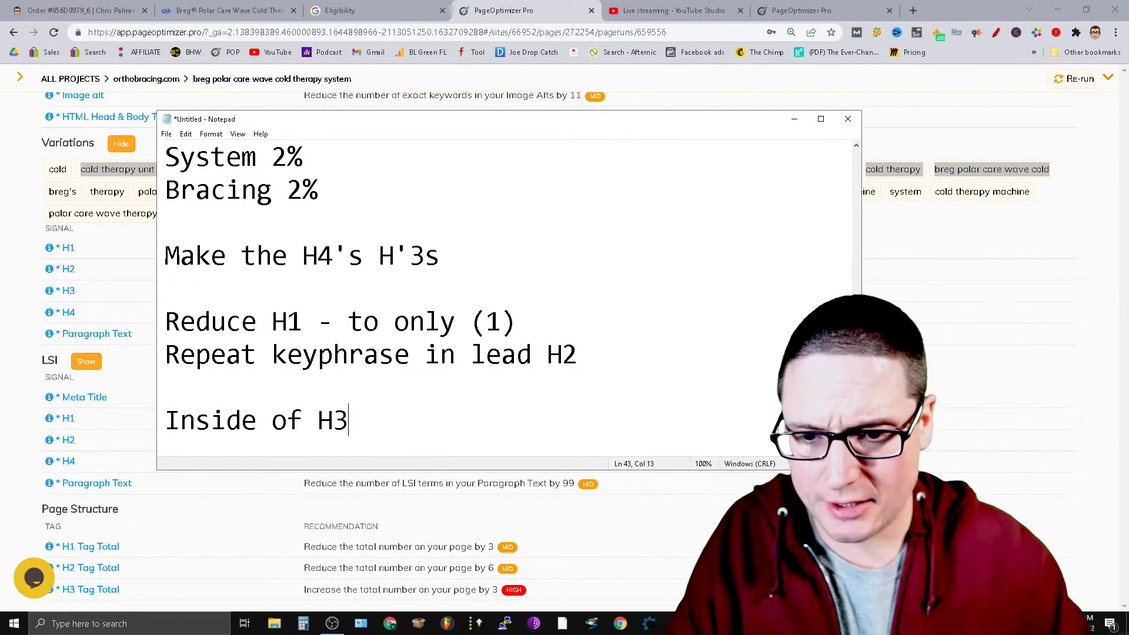
{"action": "type", "text": " change"}
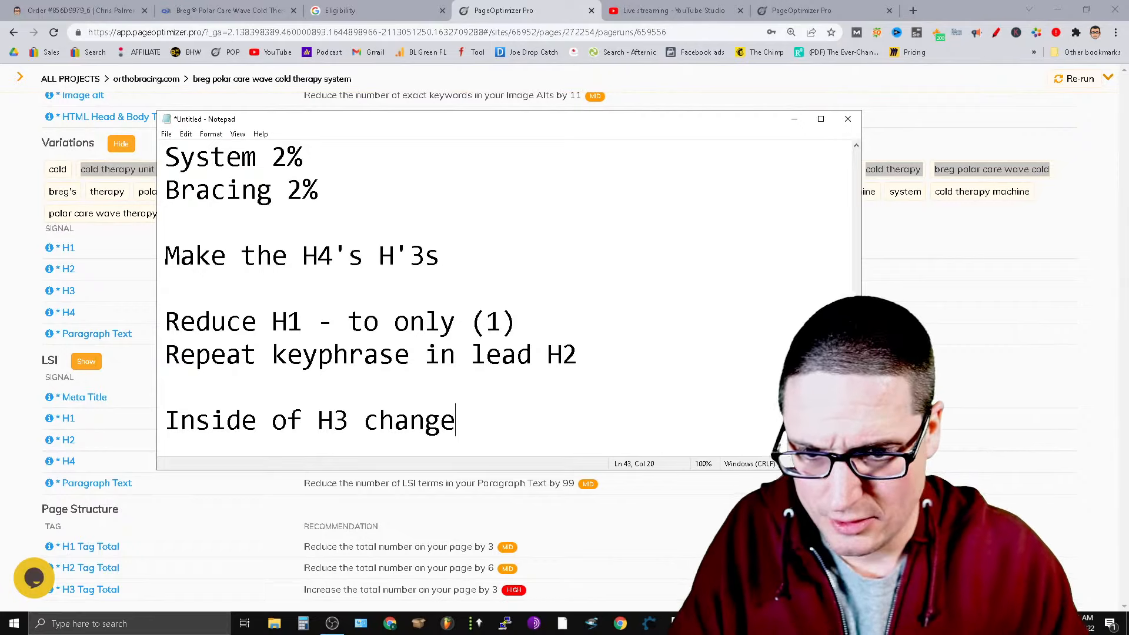
{"action": "type", "text": " or a"}
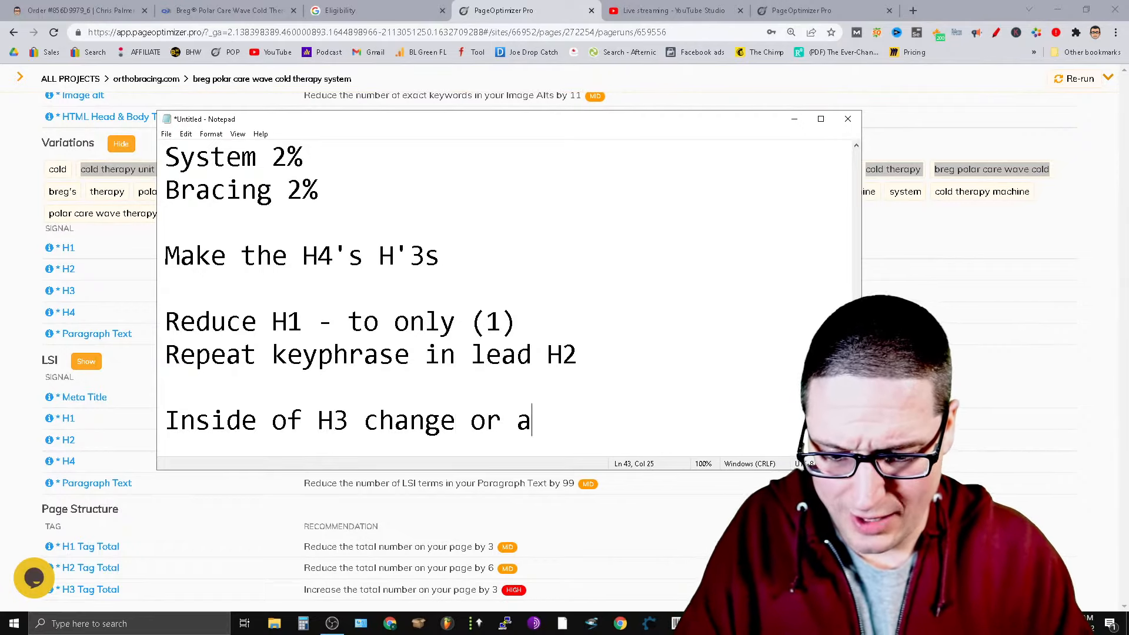
{"action": "type", "text": "dd variations of t "}
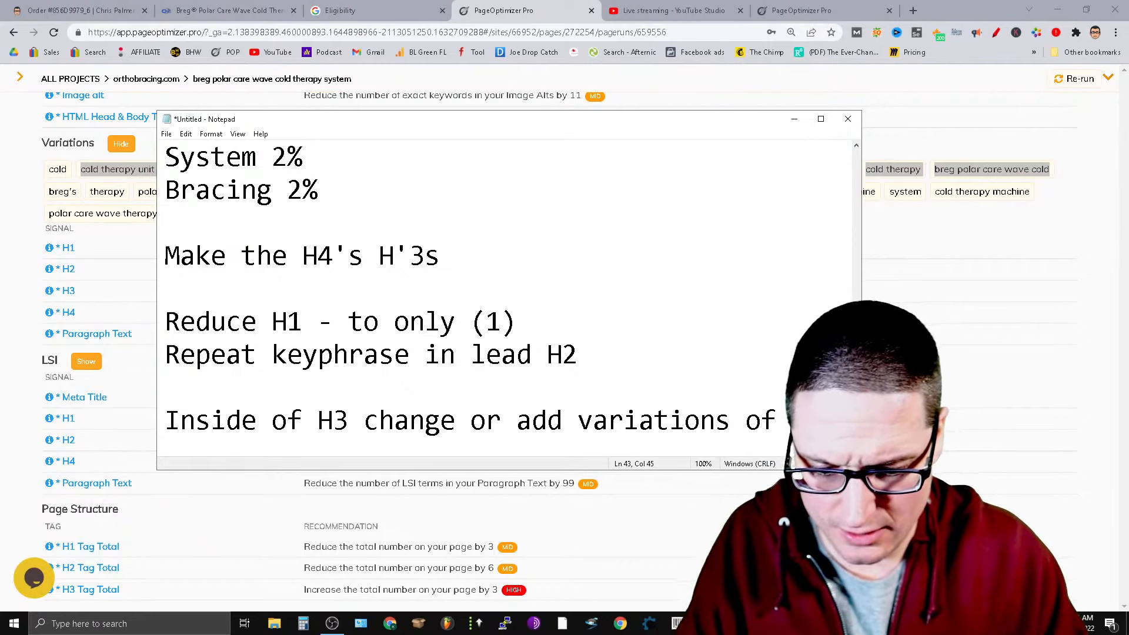
{"action": "type", "text": "keyword phrase"}
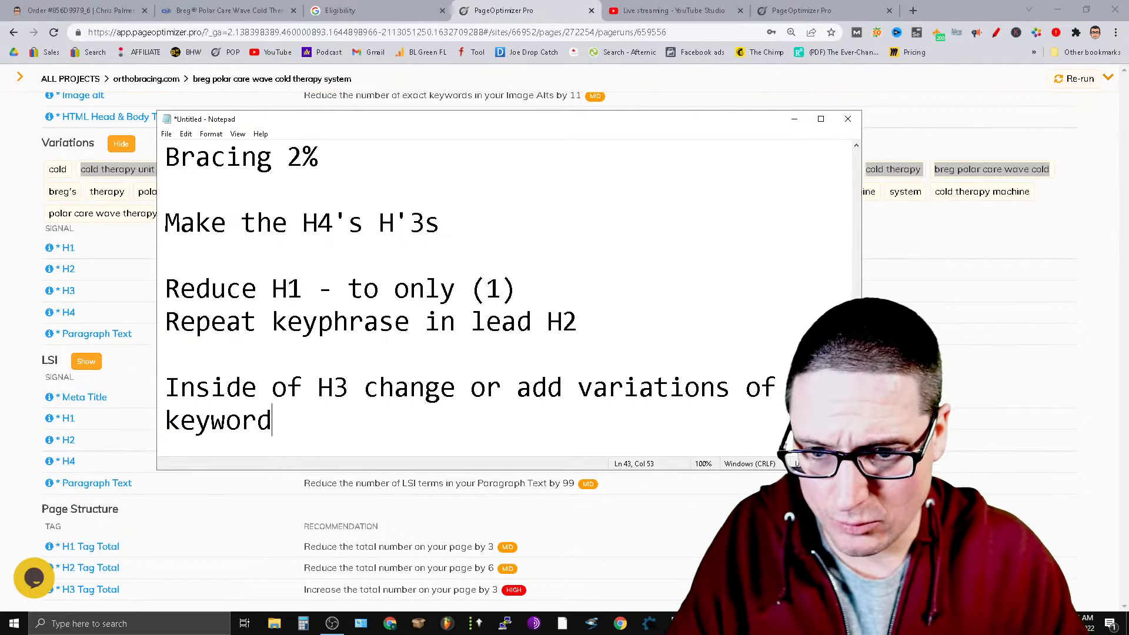
{"action": "key", "text": "Return"}
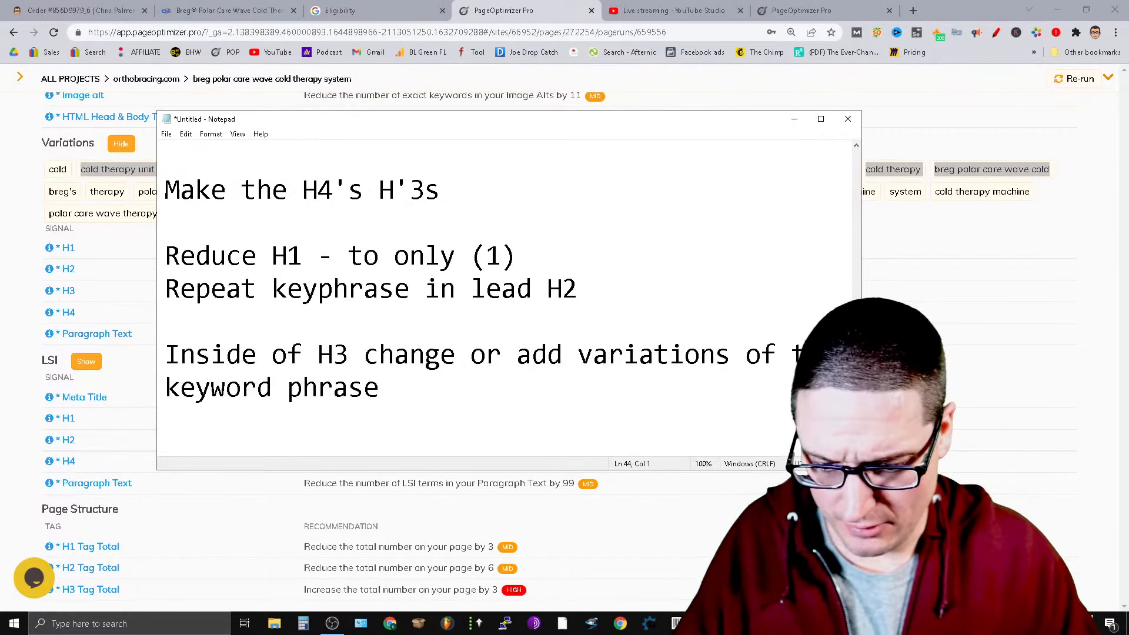
Paste the copied variation terms below the H3 note and append " : example is below of variations:" to that note.
{"action": "key", "text": "ctrl+v"}
{"action": "scroll", "coordinate": [507, 432], "scroll_direction": "up", "scroll_amount": 3}
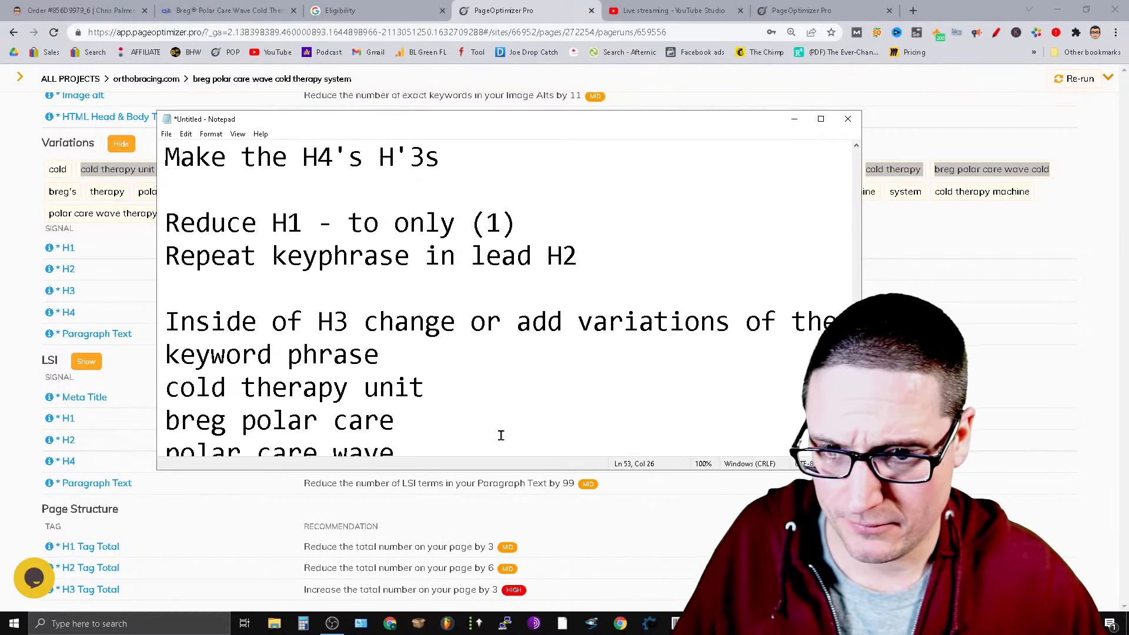
{"action": "type", "text": ": e"}
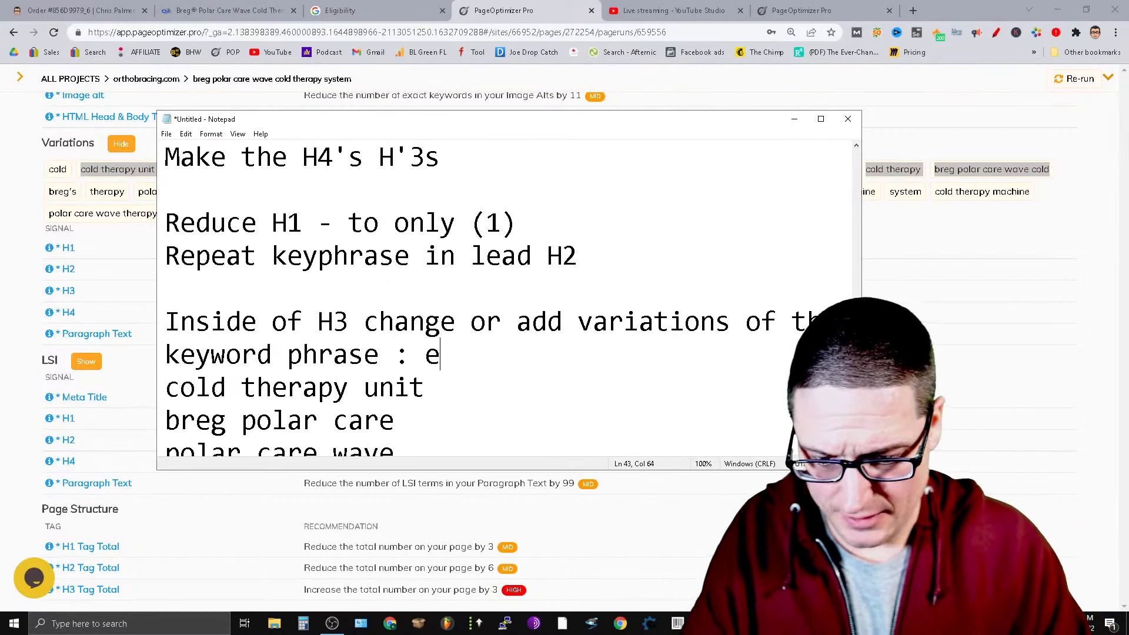
{"action": "type", "text": "xamp"}
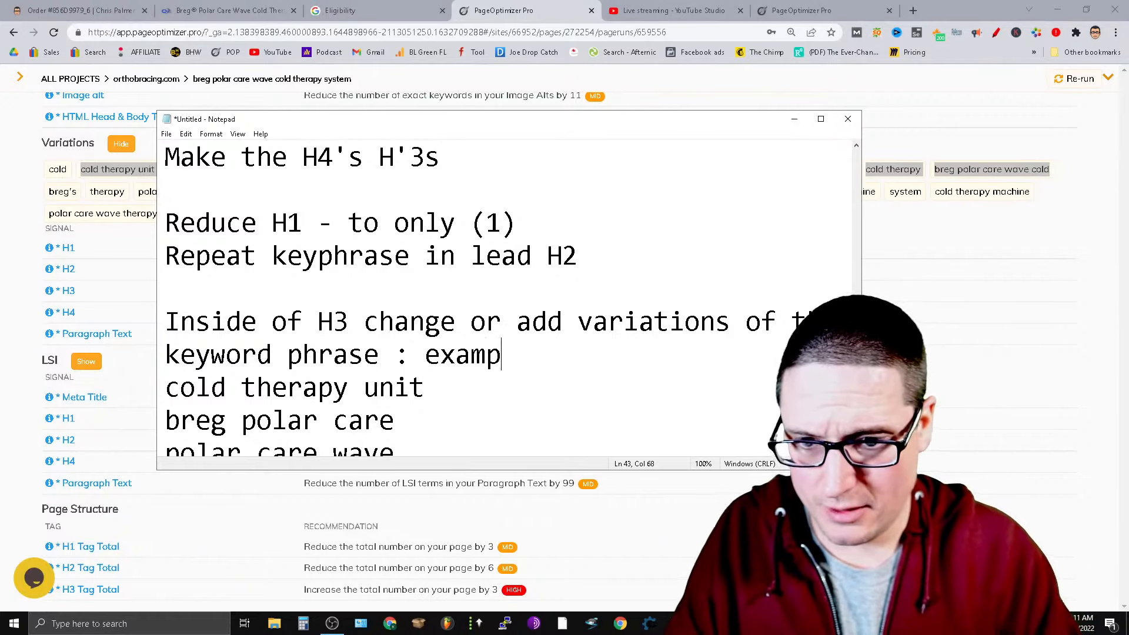
{"action": "key", "text": "BackSpace"}
{"action": "type", "text": "ple"}
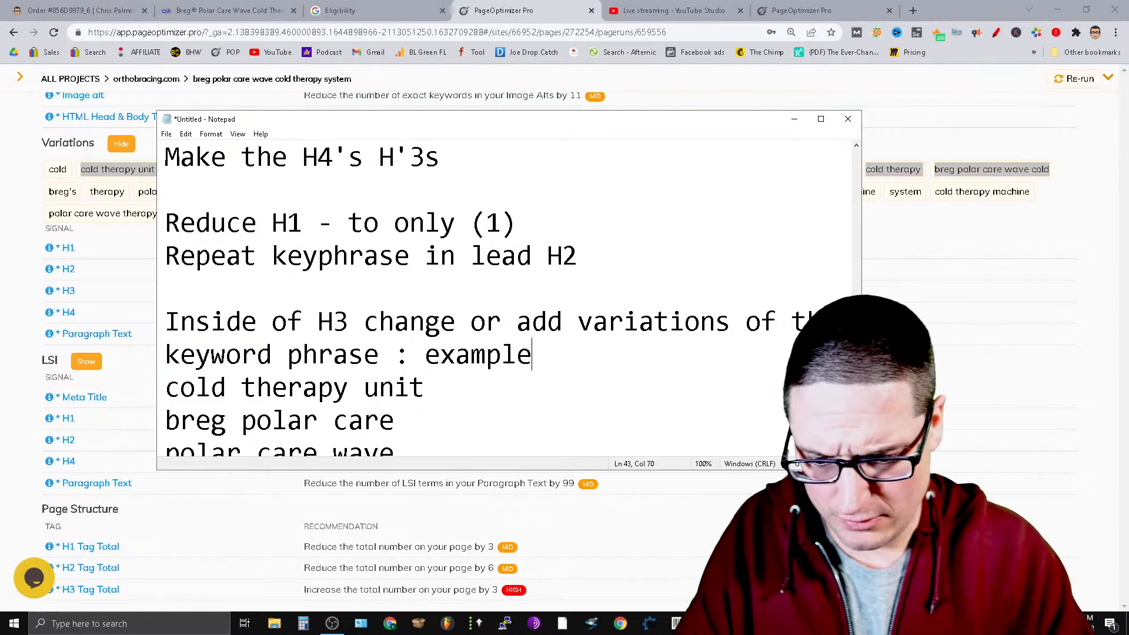
{"action": "type", "text": " is below"}
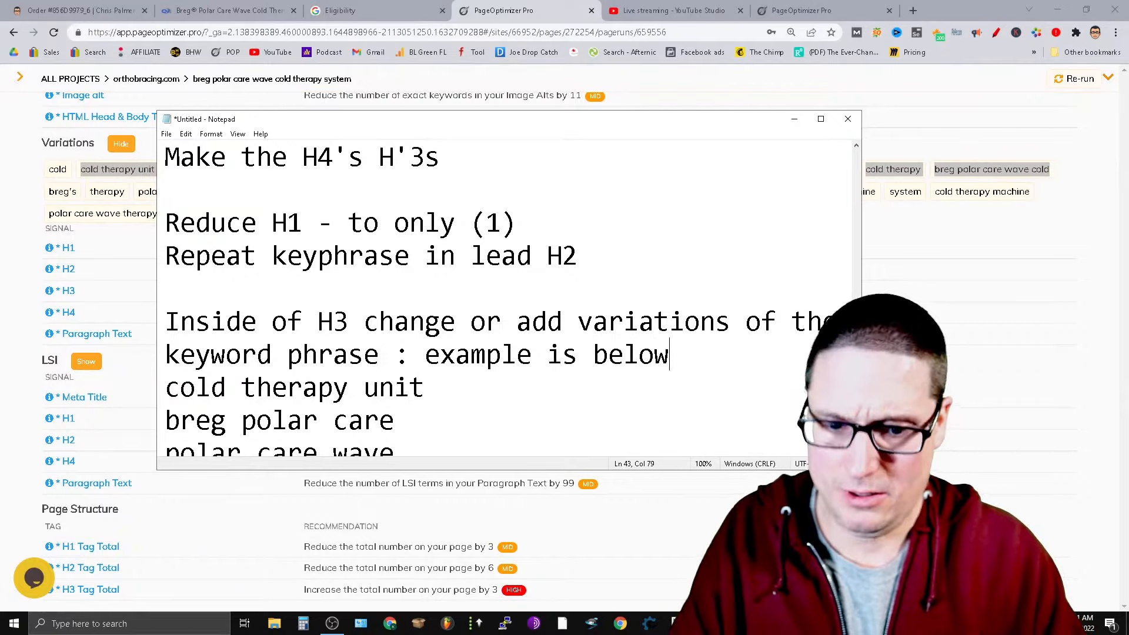
{"action": "type", "text": " of variati"}
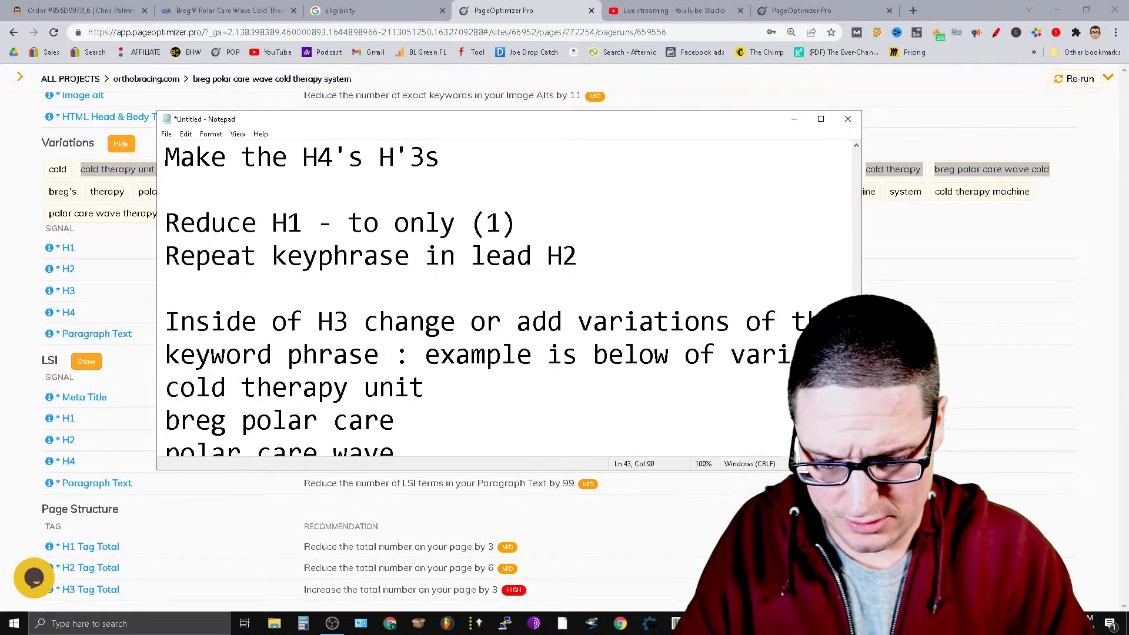
{"action": "type", "text": "ons:"}
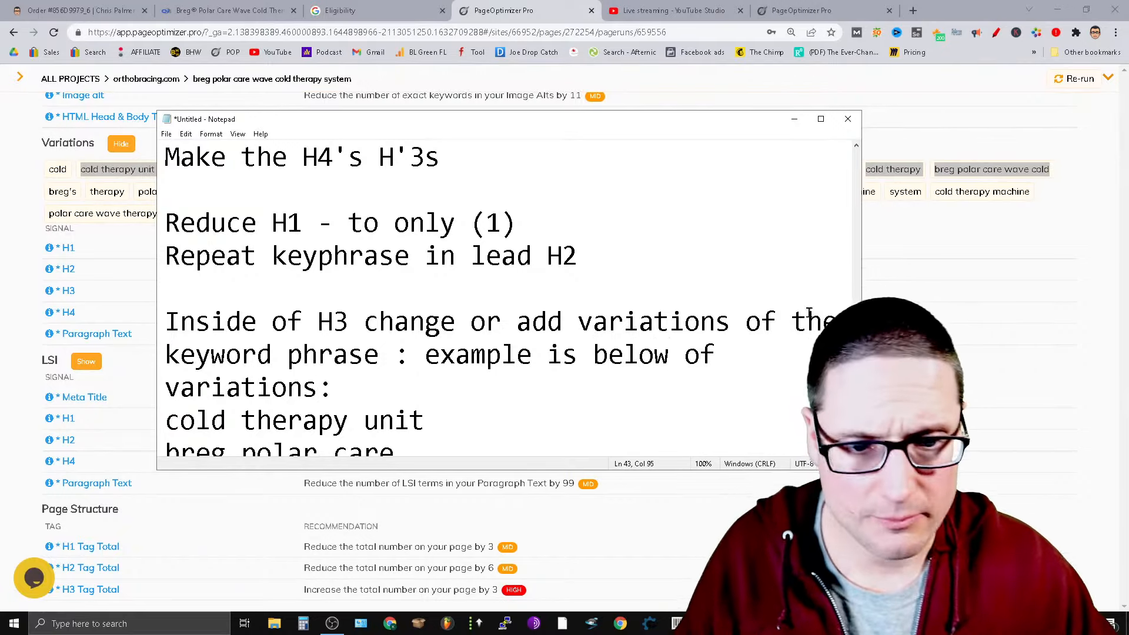
Add the heading "Comps Density:" above the "COLD THERAPY SYSTEM - BREG POLAR CARE WAVE" line and remove the blank line beneath that line.
{"action": "scroll", "coordinate": [810, 313], "scroll_direction": "up", "scroll_amount": 15}
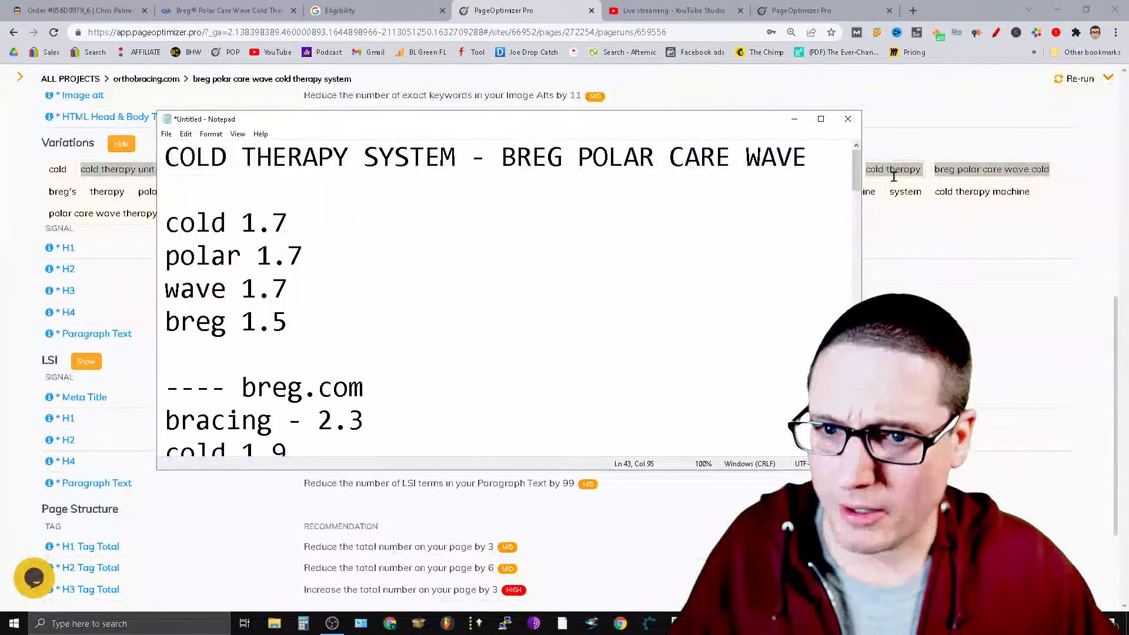
{"action": "left_click", "coordinate": [159, 222]}
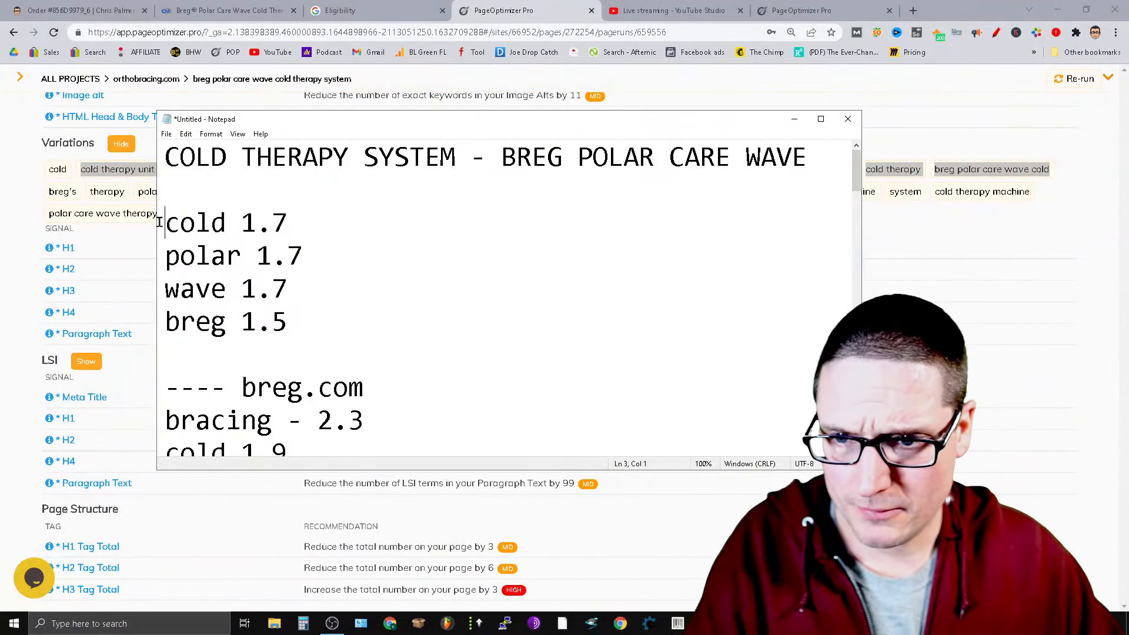
{"action": "key", "text": "BackSpace"}
{"action": "left_click", "coordinate": [165, 156]}
{"action": "key", "text": "Return"}
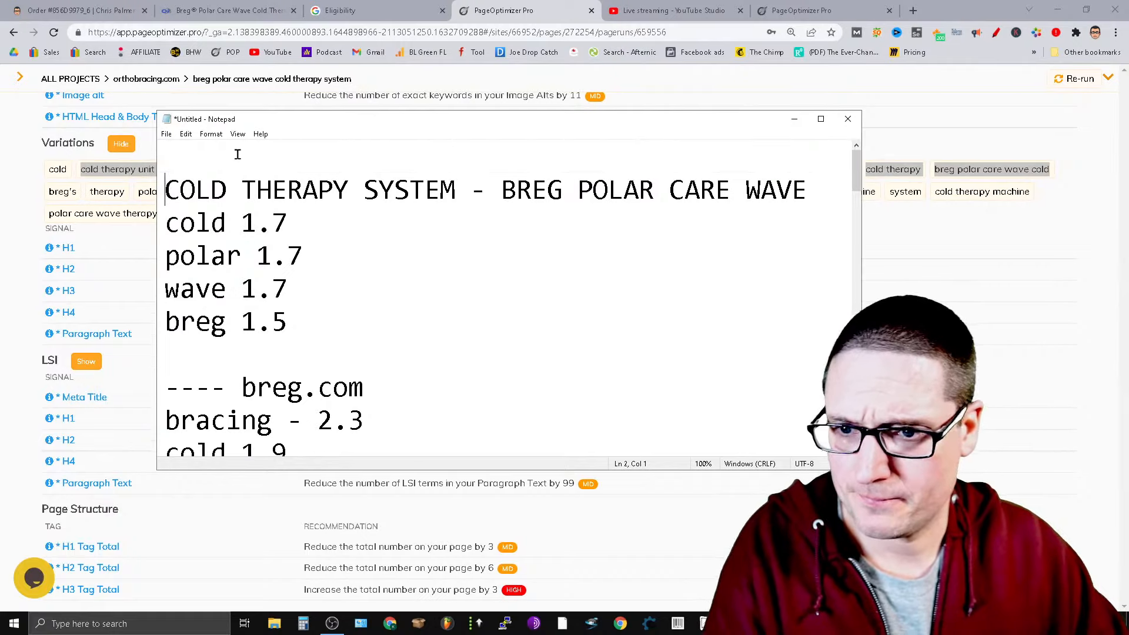
{"action": "type", "text": "Comps "}
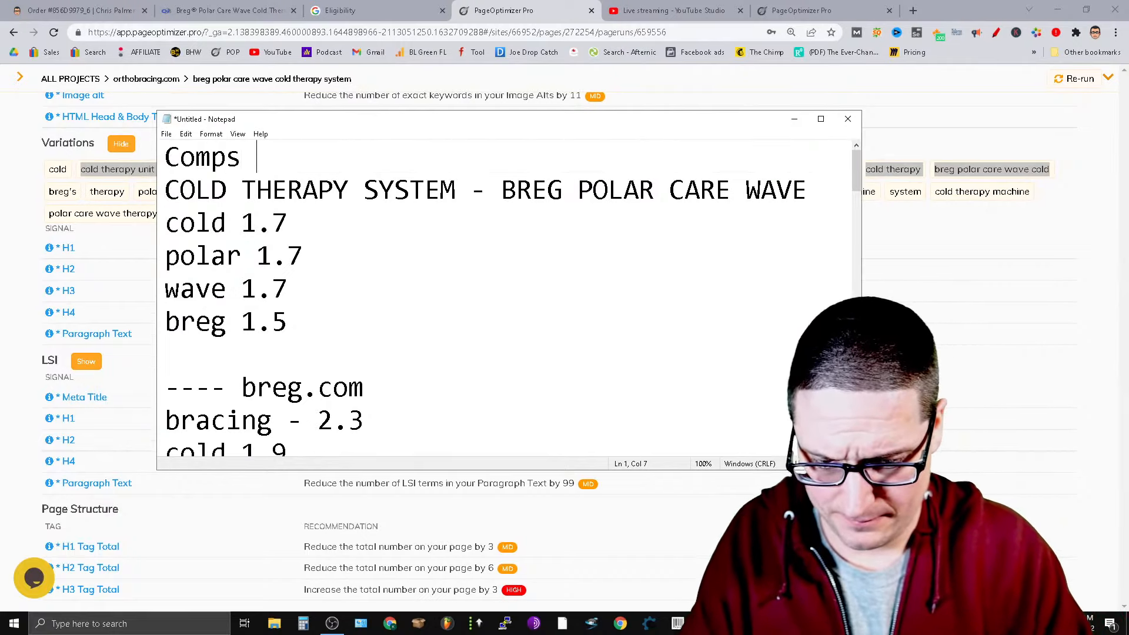
{"action": "type", "text": "Density:"}
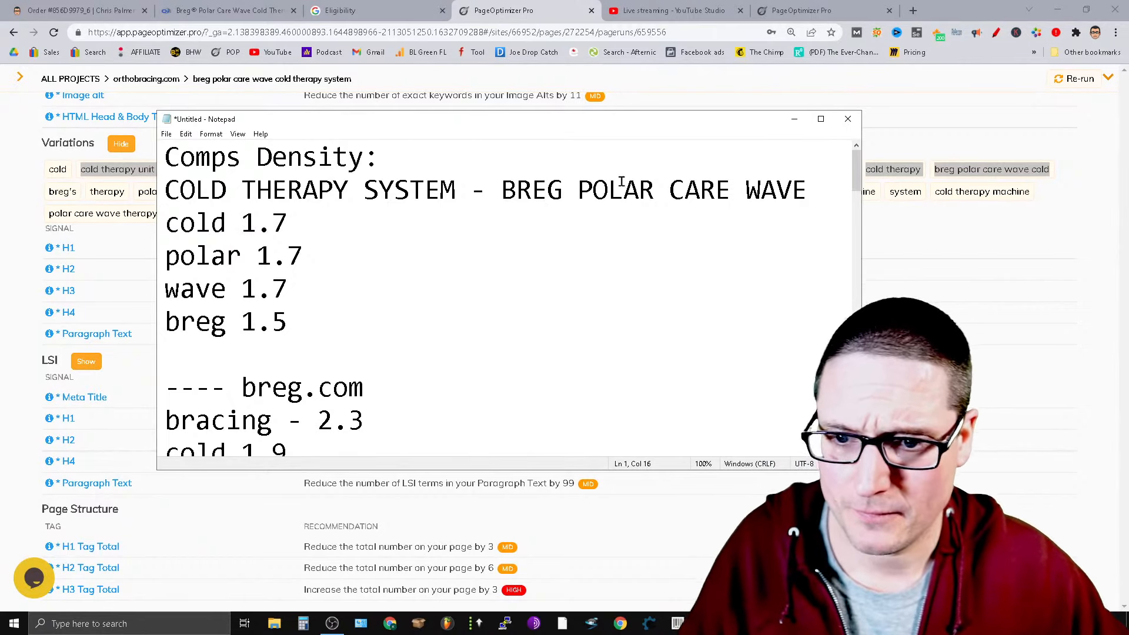
Replace "us" in the dashed heading above the 2% note with "Your Density".
{"action": "scroll", "coordinate": [611, 223], "scroll_direction": "down", "scroll_amount": 6}
{"action": "scroll", "coordinate": [576, 259], "scroll_direction": "up", "scroll_amount": 3}
{"action": "left_click", "coordinate": [298, 283]}
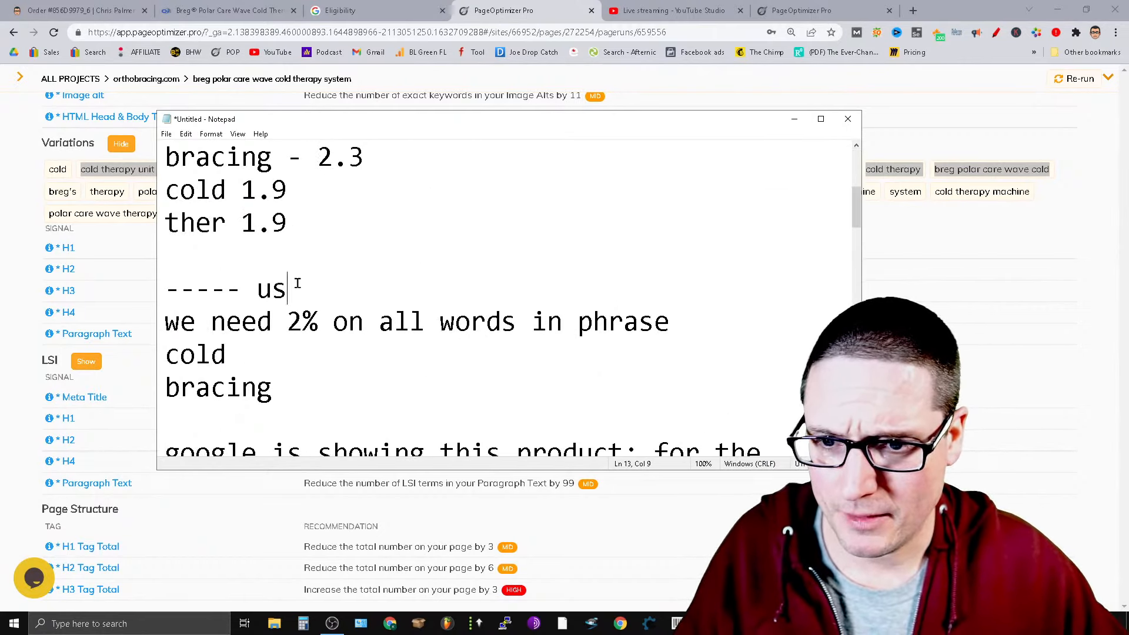
{"action": "key", "text": "BackSpace"}
{"action": "key", "text": "BackSpace"}
{"action": "type", "text": "Your D"}
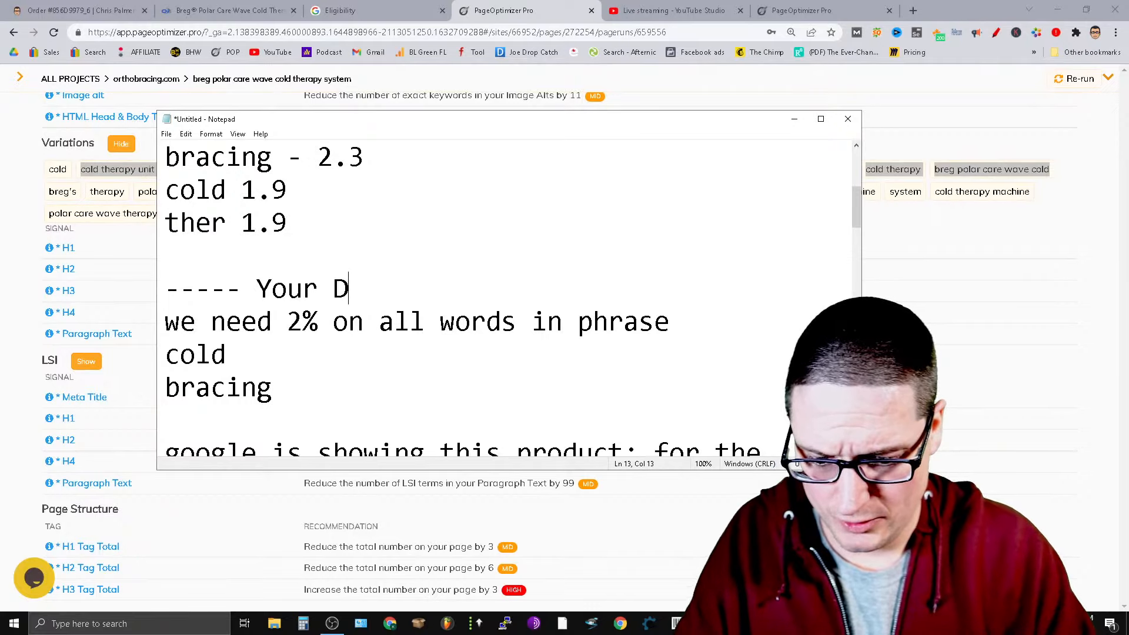
{"action": "type", "text": "ensity"}
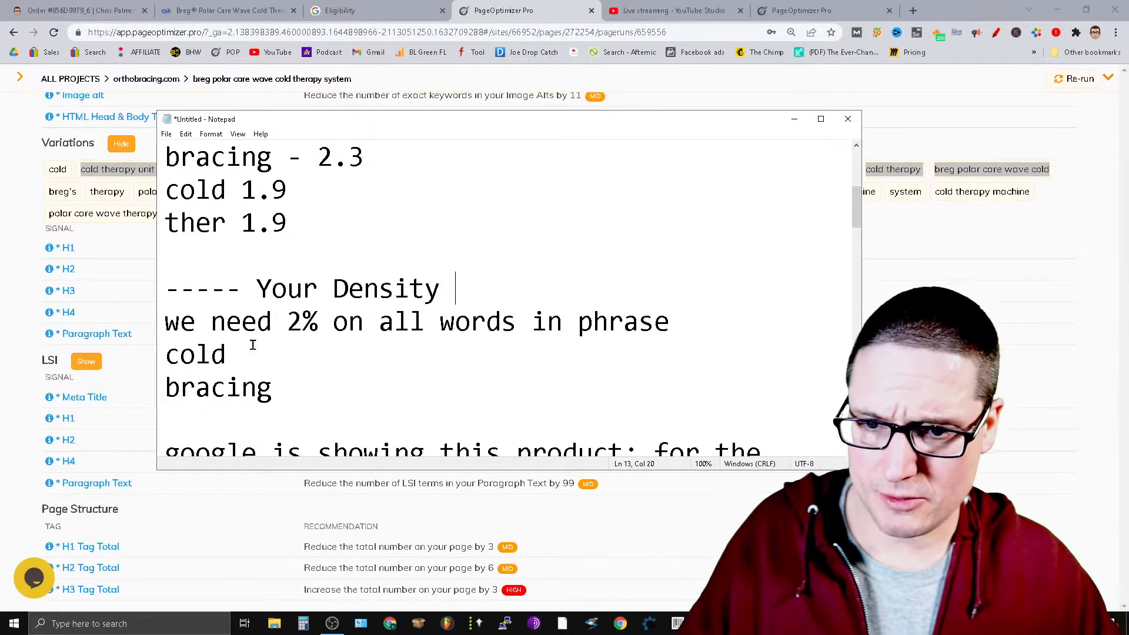
Enter the densities 1.6 for "cold" and 0.8 for "bracing" under the Your Density heading.
{"action": "left_click", "coordinate": [283, 353]}
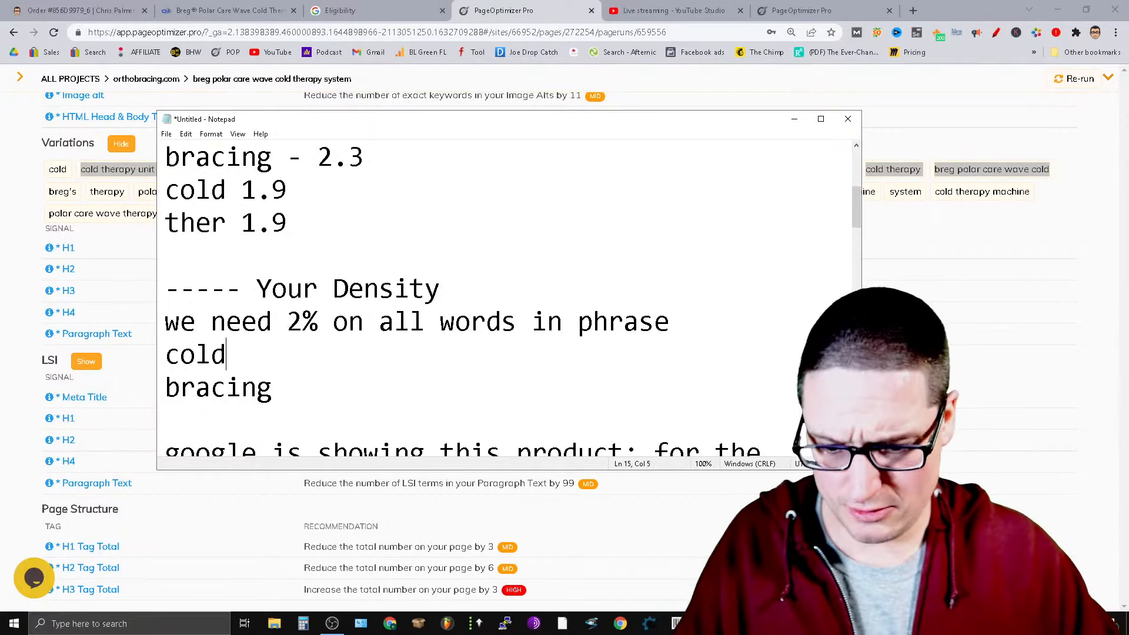
{"action": "type", "text": "1."}
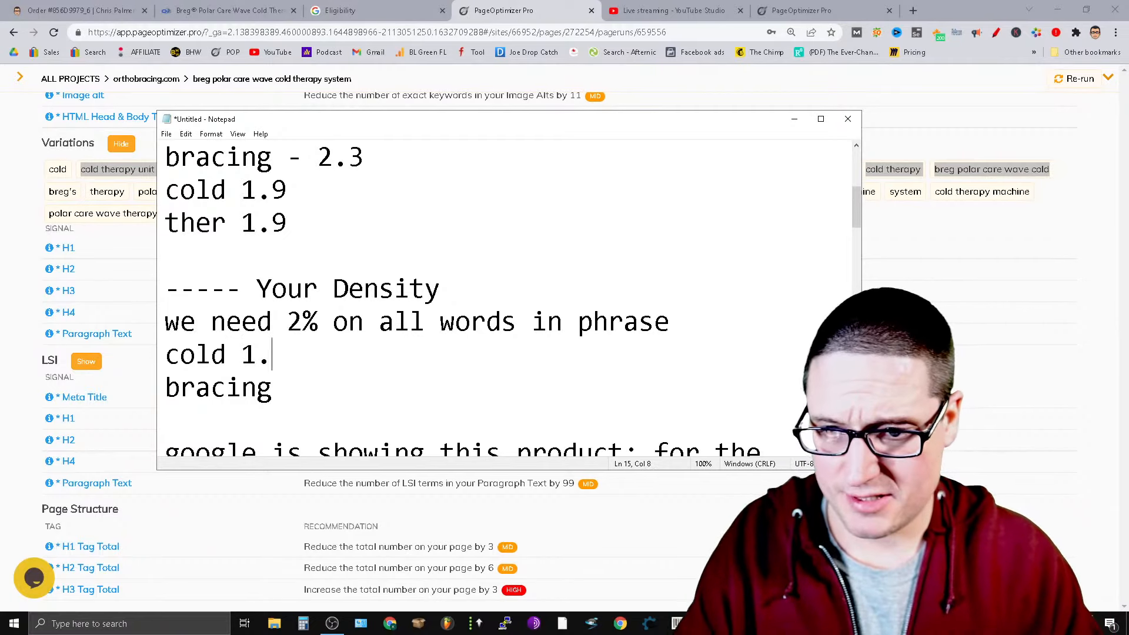
{"action": "type", "text": "6"}
{"action": "left_click", "coordinate": [361, 383]}
{"action": "type", "text": "0"}
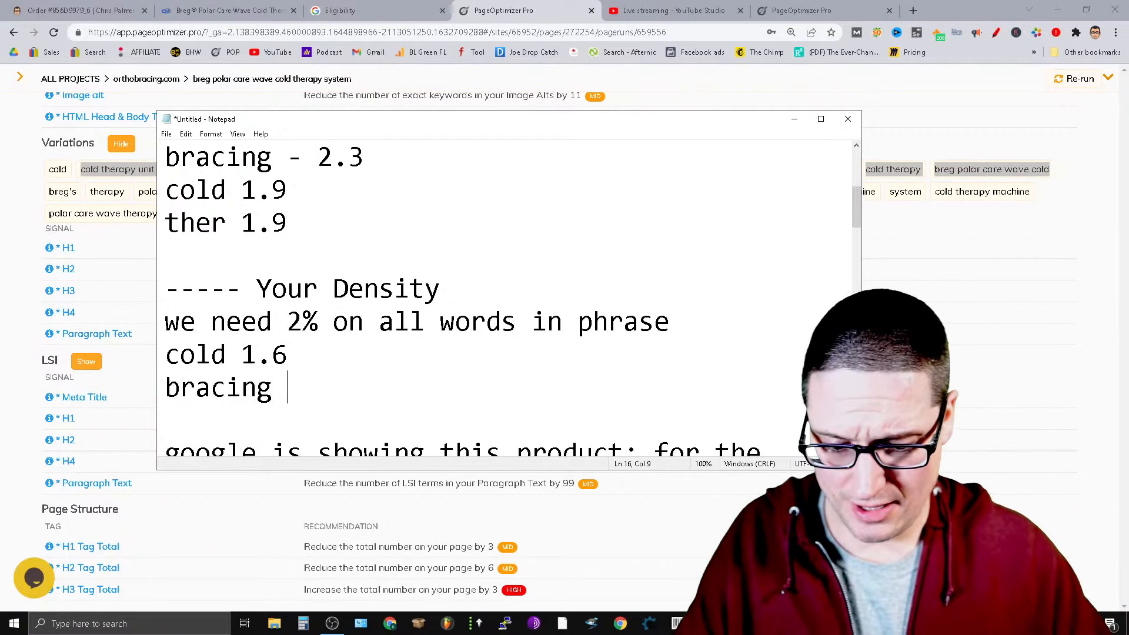
{"action": "type", "text": ".8"}
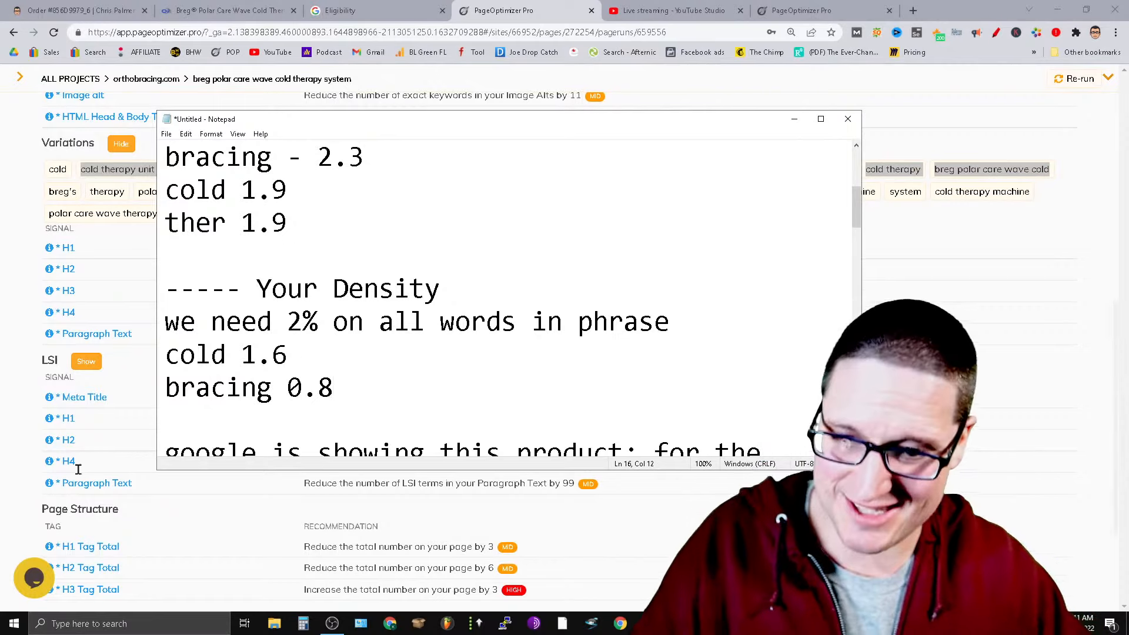
Review the competitor keyword densities in the notes, including the breg.com values for bracing, cold and ther.
{"action": "scroll", "coordinate": [388, 353], "scroll_direction": "down", "scroll_amount": 1}
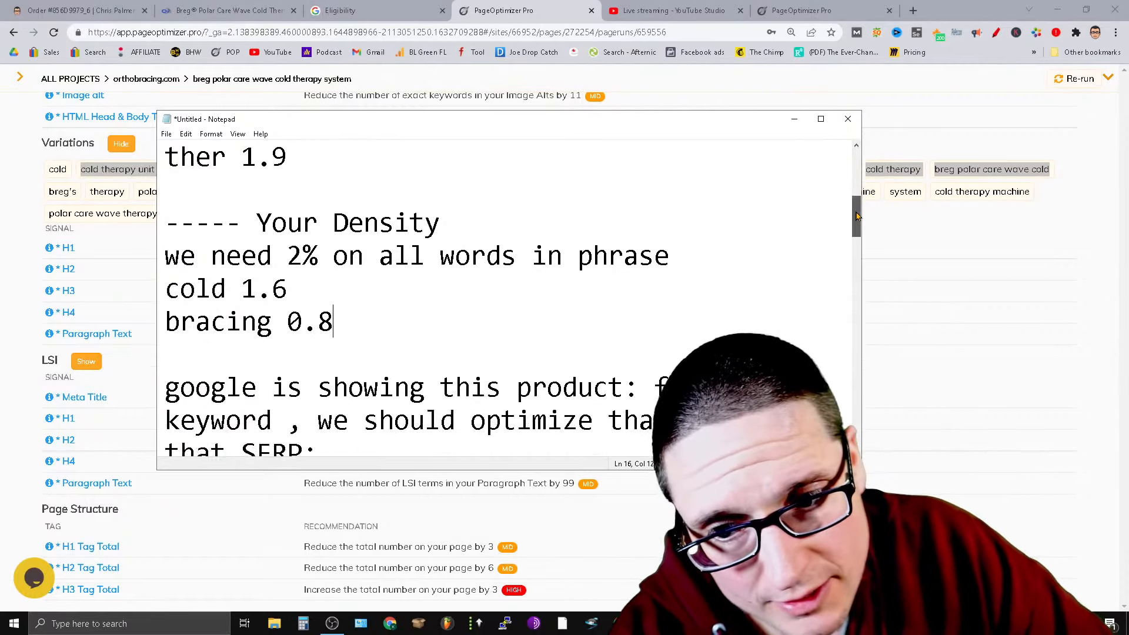
{"action": "scroll", "coordinate": [439, 341], "scroll_direction": "up", "scroll_amount": 4}
{"action": "left_click_drag", "start_coordinate": [439, 350], "coordinate": [258, 224]}
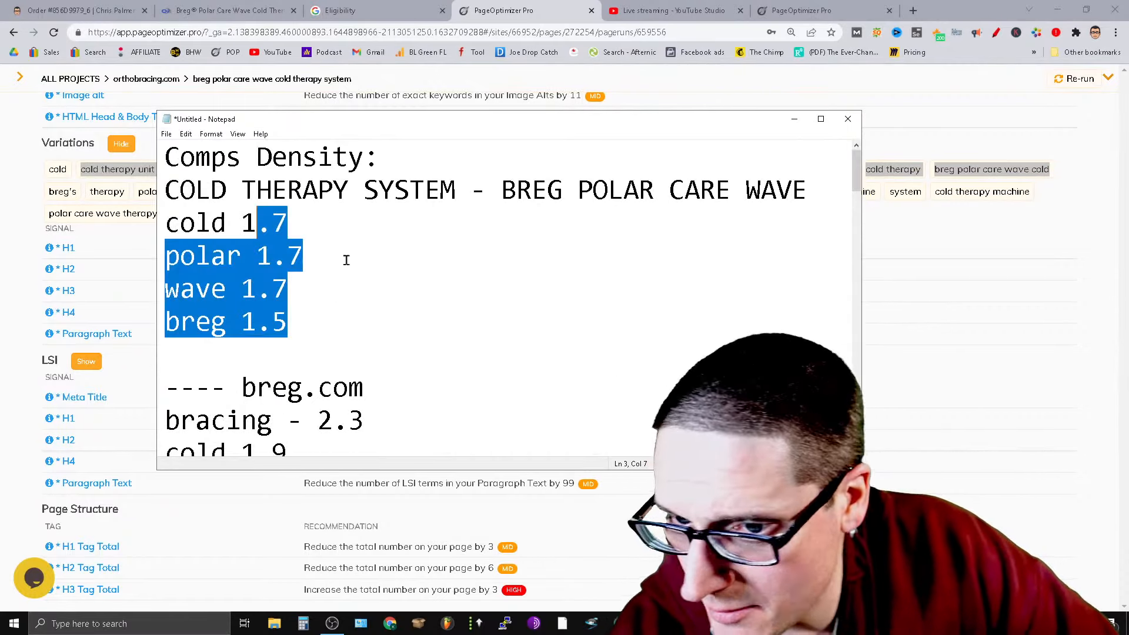
{"action": "left_click_drag", "start_coordinate": [856, 175], "coordinate": [873, 204]}
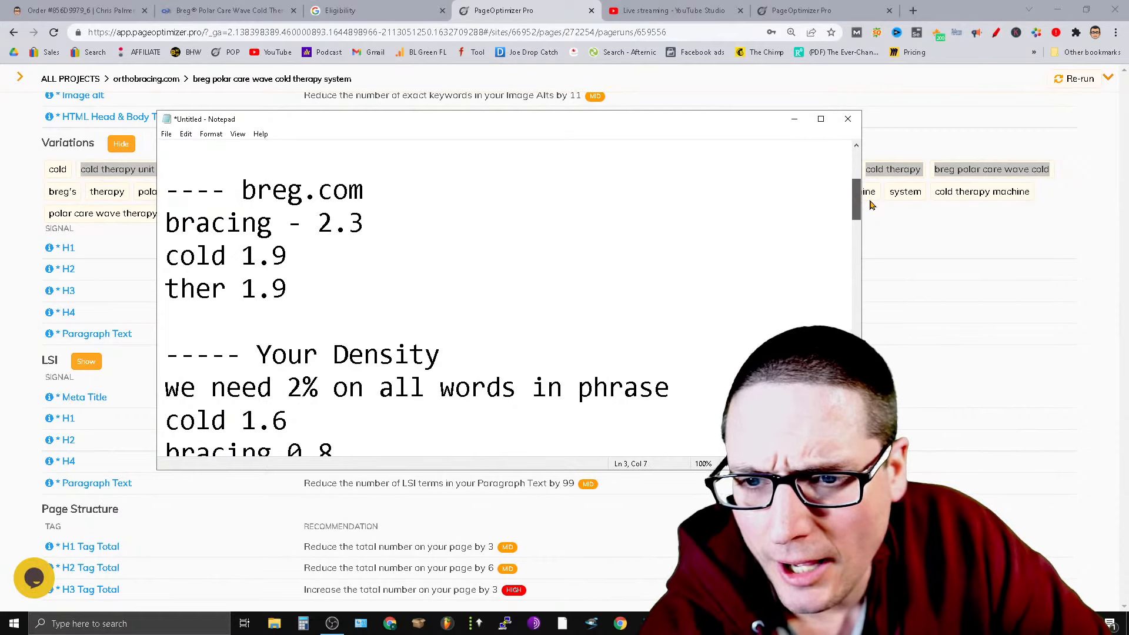
{"action": "left_click_drag", "start_coordinate": [330, 286], "coordinate": [164, 210]}
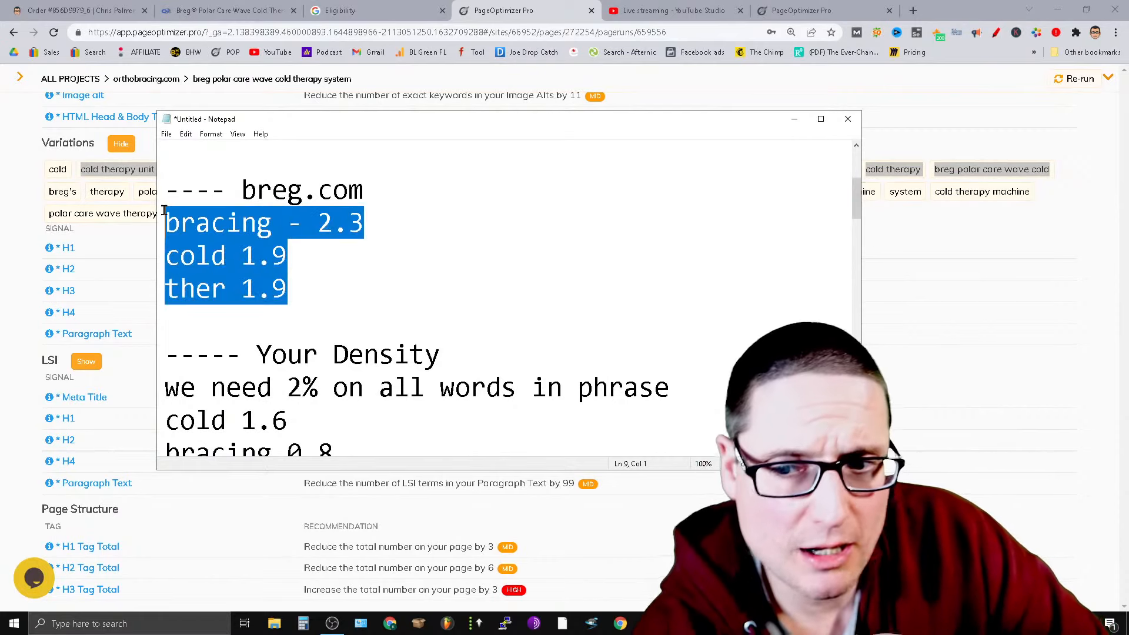
{"action": "left_click", "coordinate": [421, 282]}
{"action": "left_click_drag", "start_coordinate": [372, 226], "coordinate": [309, 217]}
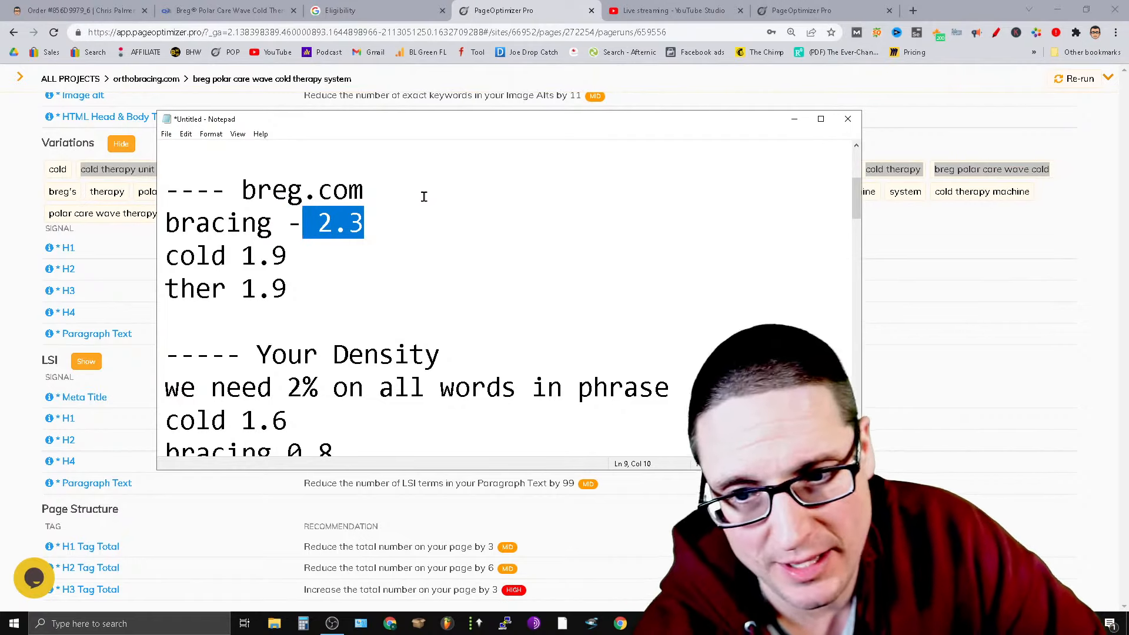
{"action": "left_click_drag", "start_coordinate": [388, 225], "coordinate": [316, 224]}
{"action": "left_click", "coordinate": [379, 235]}
{"action": "left_click", "coordinate": [374, 294]}
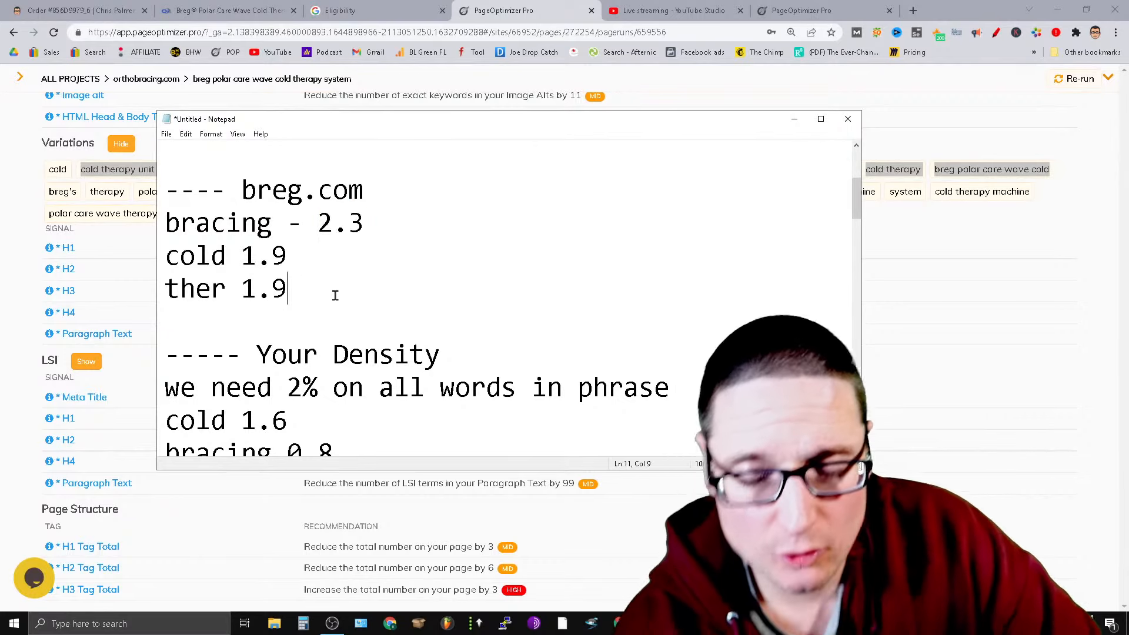
{"action": "scroll", "coordinate": [335, 295], "scroll_direction": "up", "scroll_amount": 2}
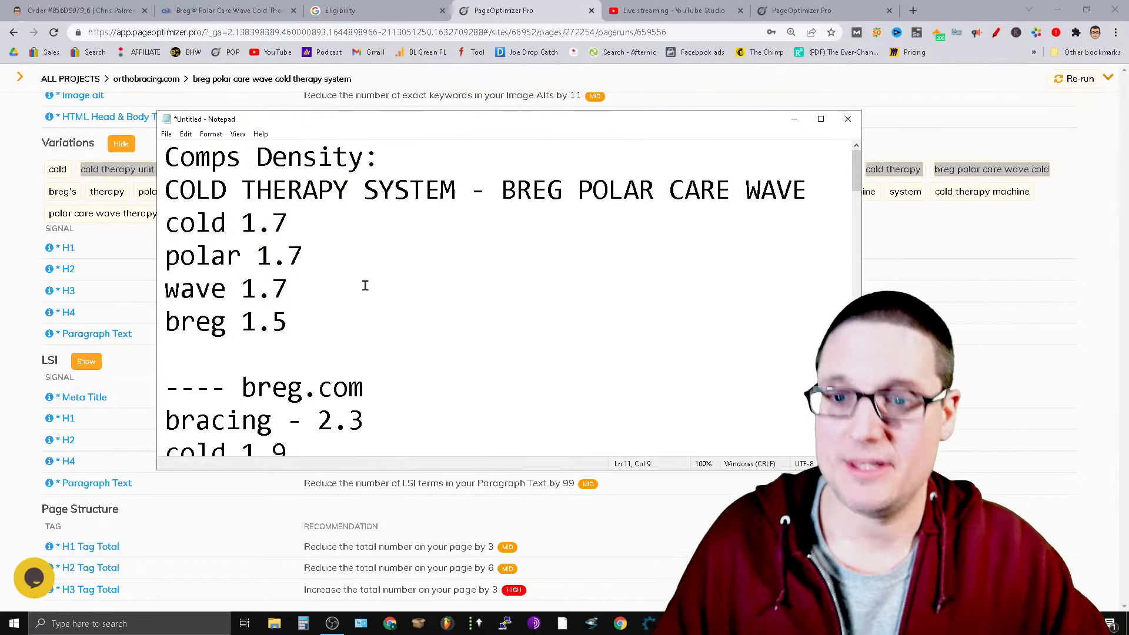
Review the Your Density values and the notes on optimizing the product page for the SERP and fixing the URL structure.
{"action": "scroll", "coordinate": [463, 254], "scroll_direction": "down", "scroll_amount": 3}
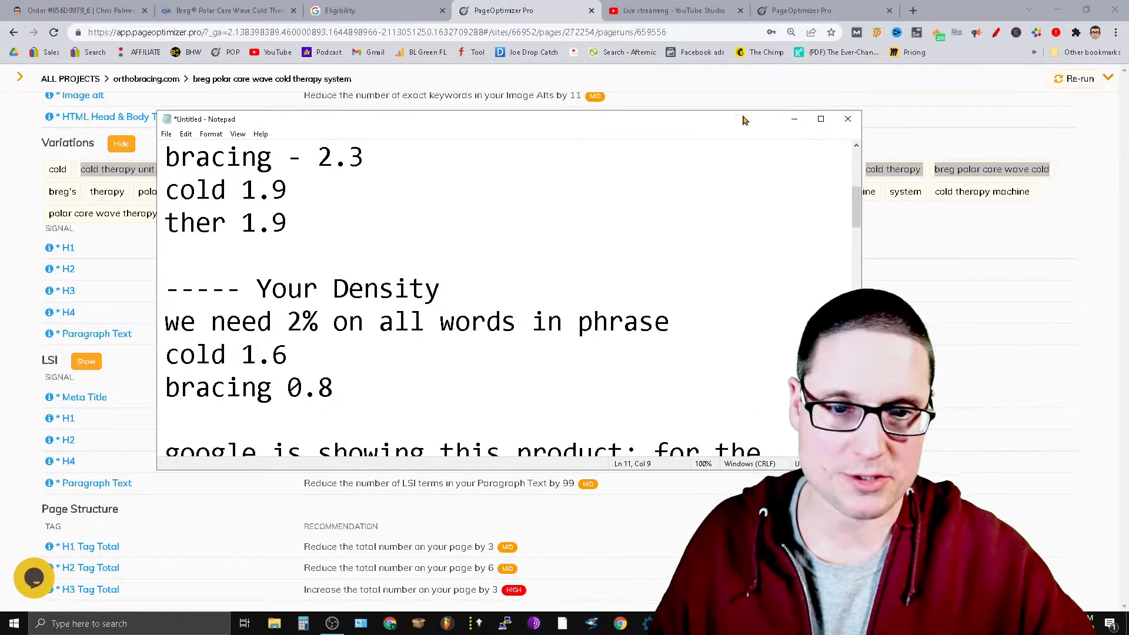
{"action": "scroll", "coordinate": [849, 227], "scroll_direction": "down", "scroll_amount": 1}
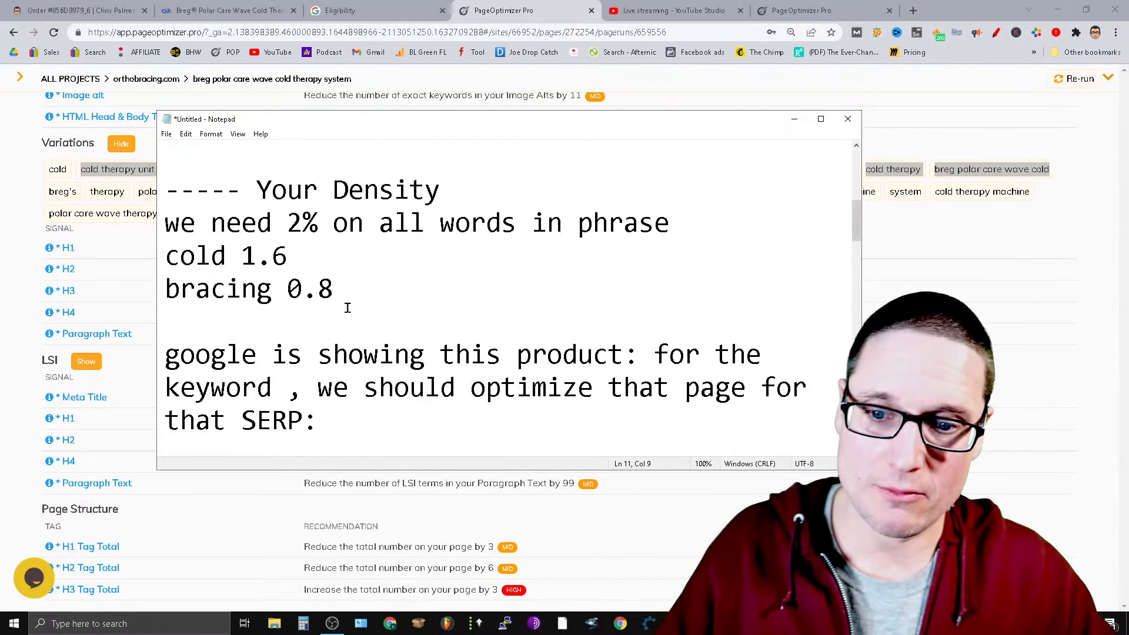
{"action": "left_click_drag", "start_coordinate": [333, 288], "coordinate": [164, 288]}
{"action": "left_click", "coordinate": [335, 288]}
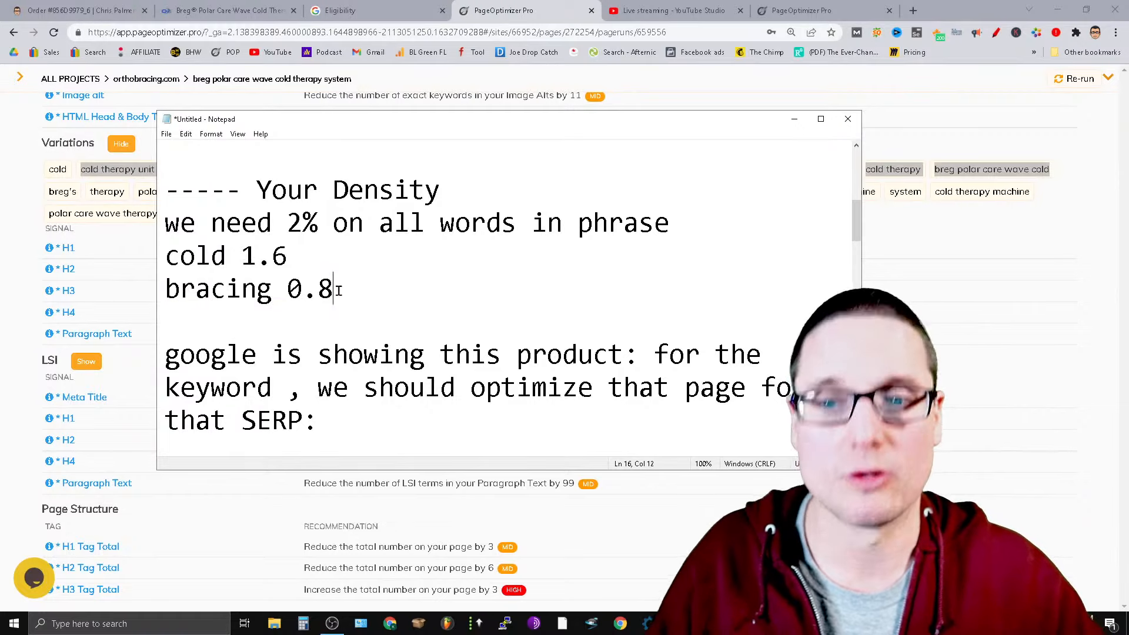
{"action": "left_click_drag", "start_coordinate": [365, 288], "coordinate": [282, 289]}
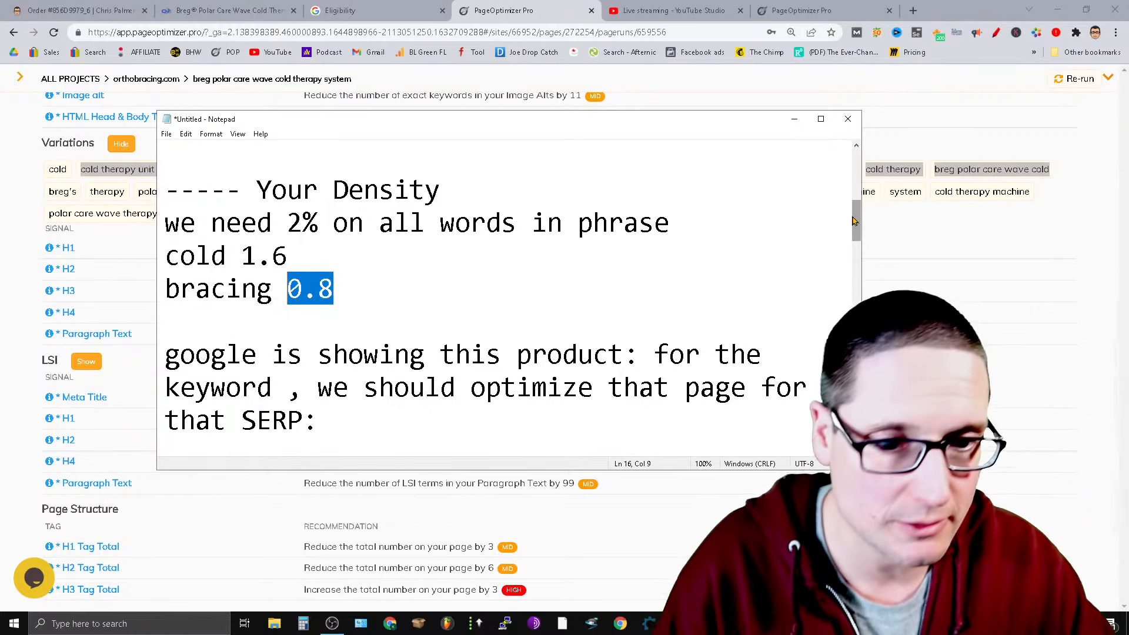
{"action": "mouse_move", "coordinate": [854, 221]}
{"action": "left_mouse_down"}
{"action": "mouse_move", "coordinate": [853, 241]}
{"action": "mouse_move", "coordinate": [840, 222]}
{"action": "left_mouse_up"}
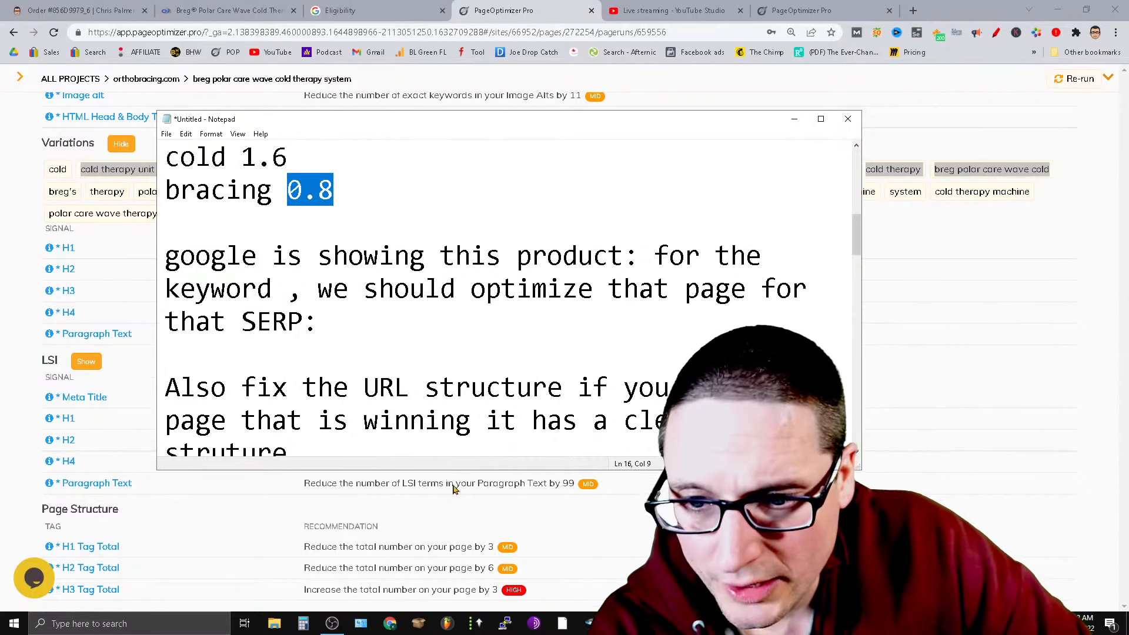
{"action": "left_click_drag", "start_coordinate": [856, 237], "coordinate": [853, 248]}
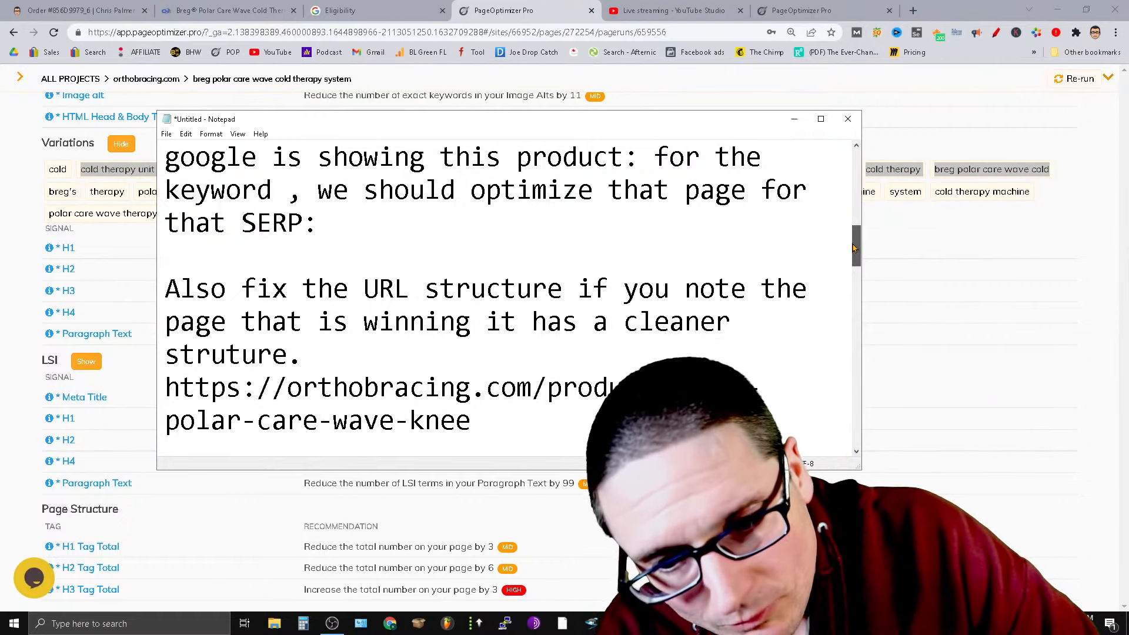
{"action": "left_click_drag", "start_coordinate": [854, 248], "coordinate": [853, 236]}
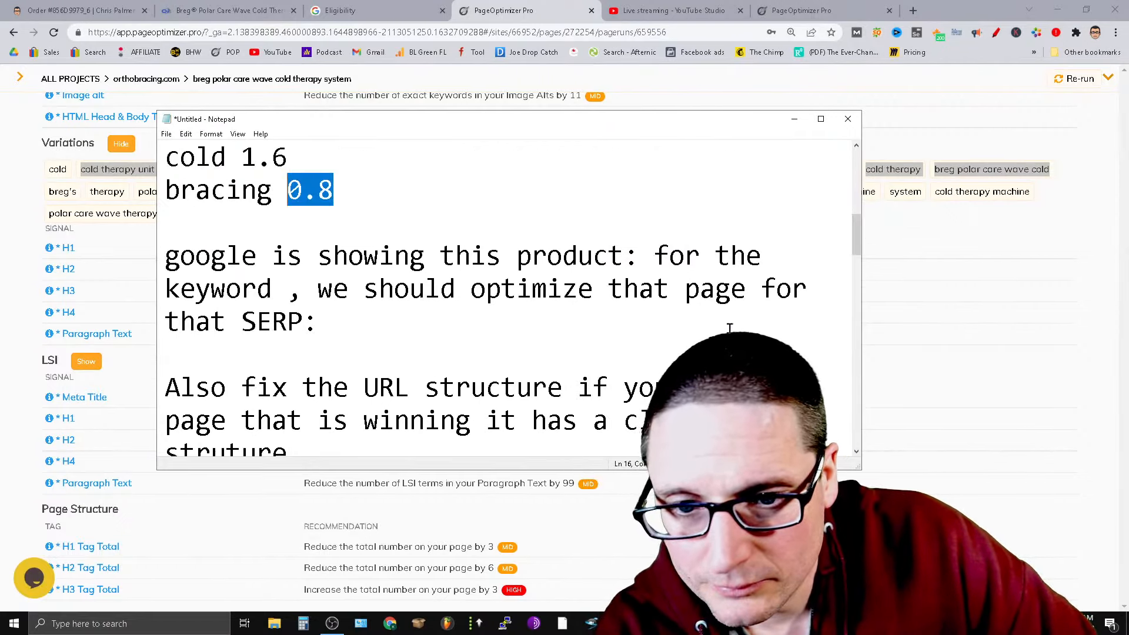
{"action": "left_click", "coordinate": [337, 332]}
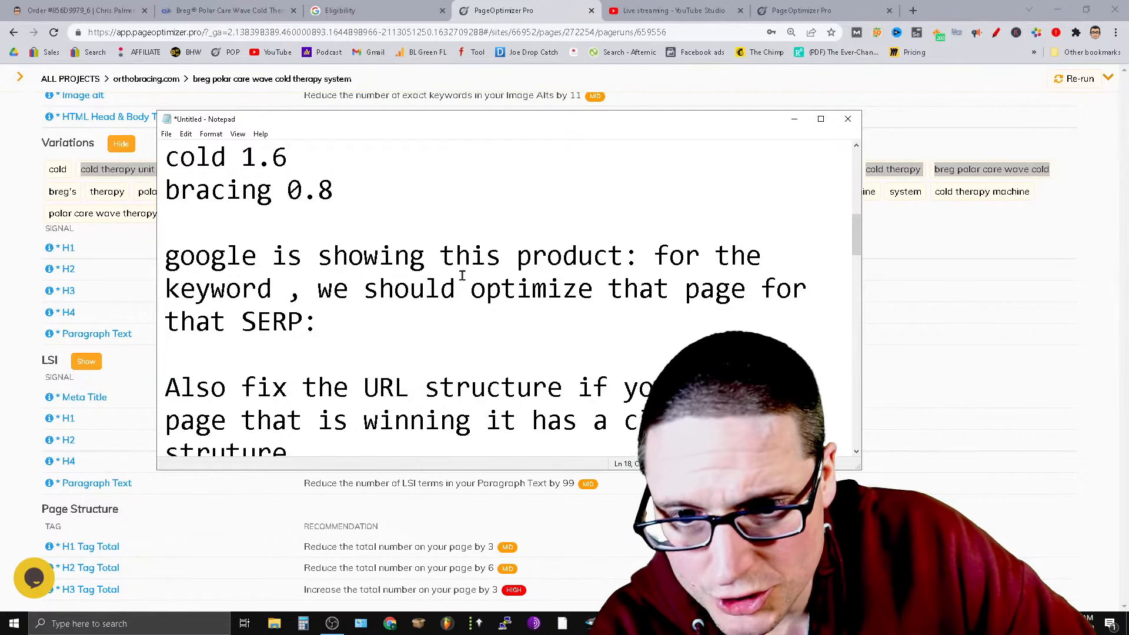
Search Google in a new tab for "polar care wave cold therapy system" and look through the results for orthobracing.com listings.
{"action": "left_click", "coordinate": [915, 12]}
{"action": "left_click", "coordinate": [914, 12]}
{"action": "left_click", "coordinate": [565, 256]}
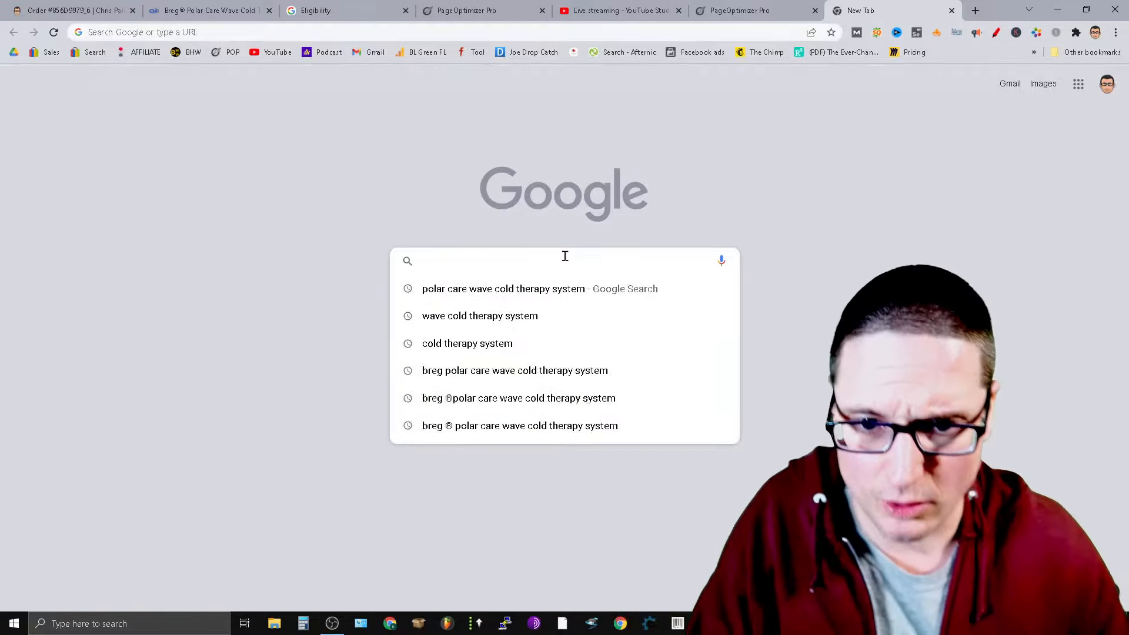
{"action": "left_click", "coordinate": [567, 289]}
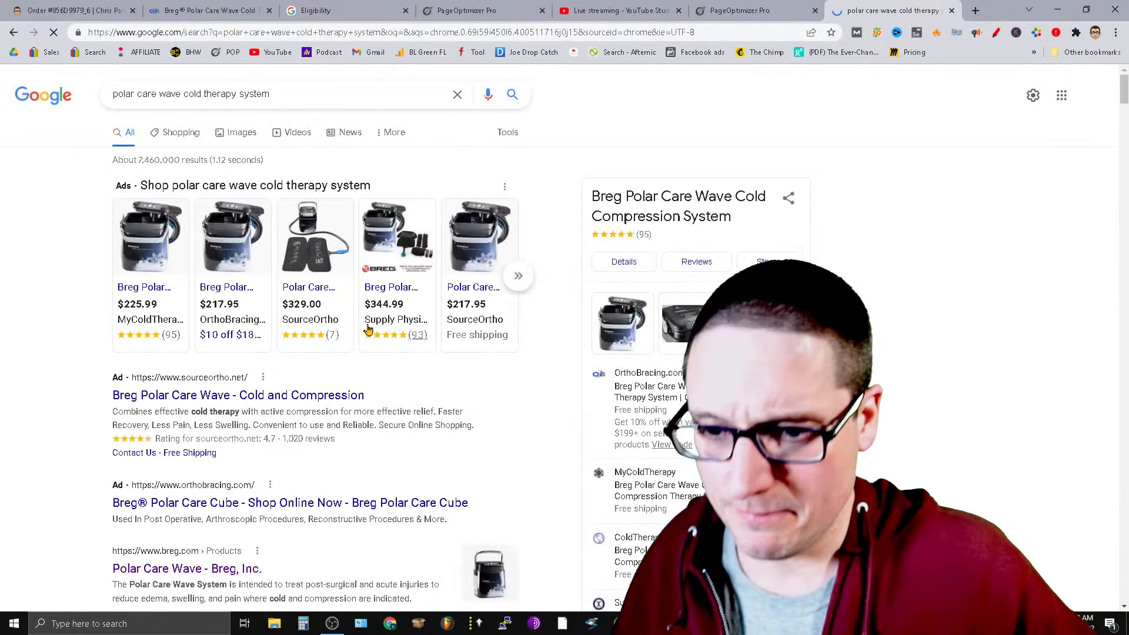
{"action": "scroll", "coordinate": [361, 328], "scroll_direction": "down", "scroll_amount": 3}
{"action": "scroll", "coordinate": [360, 324], "scroll_direction": "down", "scroll_amount": 6}
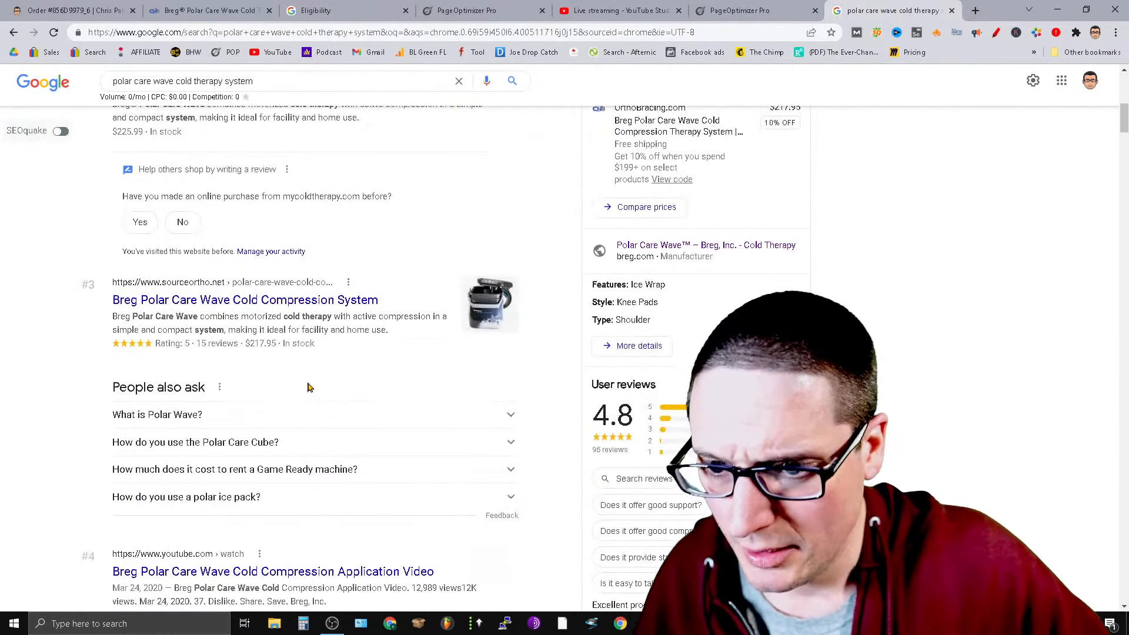
{"action": "scroll", "coordinate": [310, 387], "scroll_direction": "down", "scroll_amount": 6}
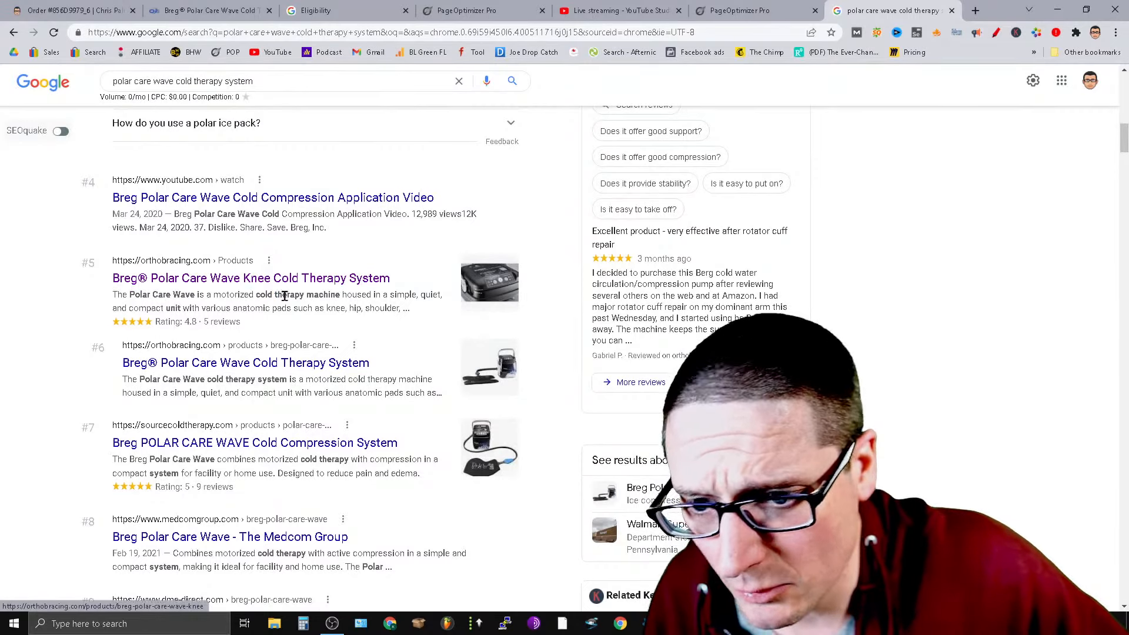
Open the two orthobracing.com search results, the Wave Cold Therapy System and the Wave Knee version, in new tabs.
{"action": "right_click", "coordinate": [277, 369]}
{"action": "left_click", "coordinate": [306, 376]}
{"action": "right_click", "coordinate": [321, 275]}
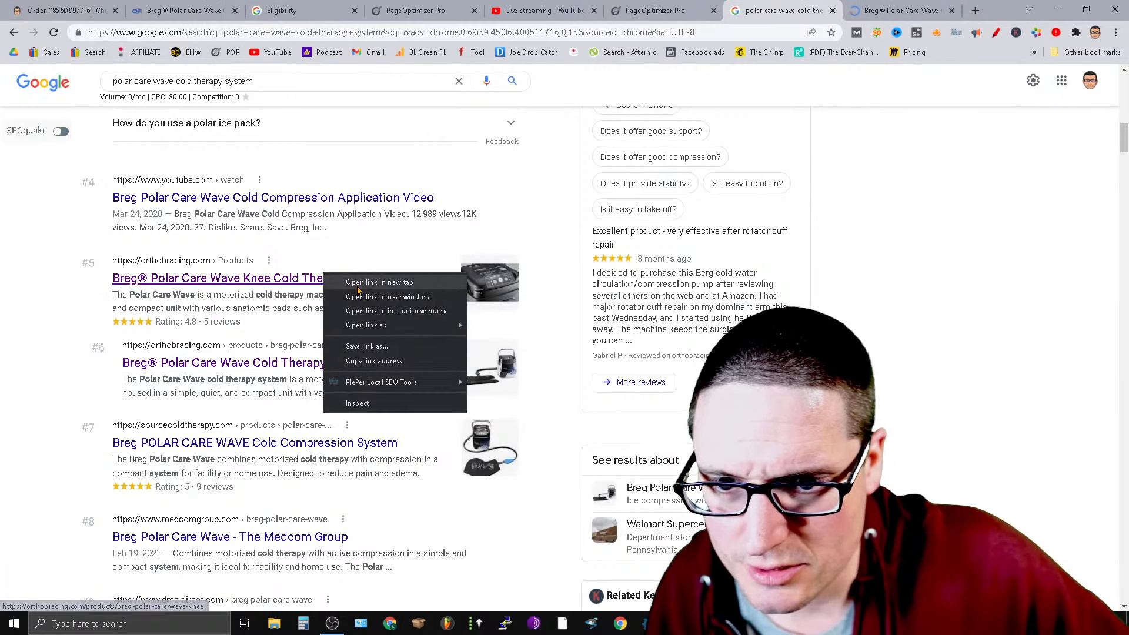
{"action": "left_click", "coordinate": [352, 283]}
Compare the URLs of the two ranking OrthoBracing product pages with the original page under the breg-wave collection.
{"action": "left_click", "coordinate": [808, 12]}
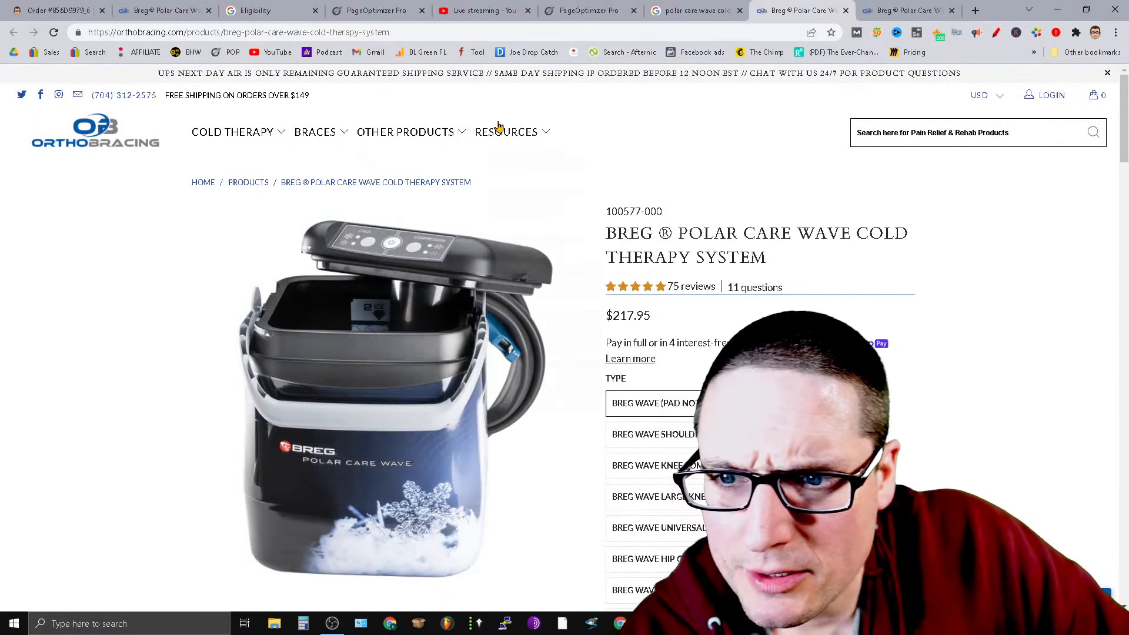
{"action": "left_click", "coordinate": [908, 7]}
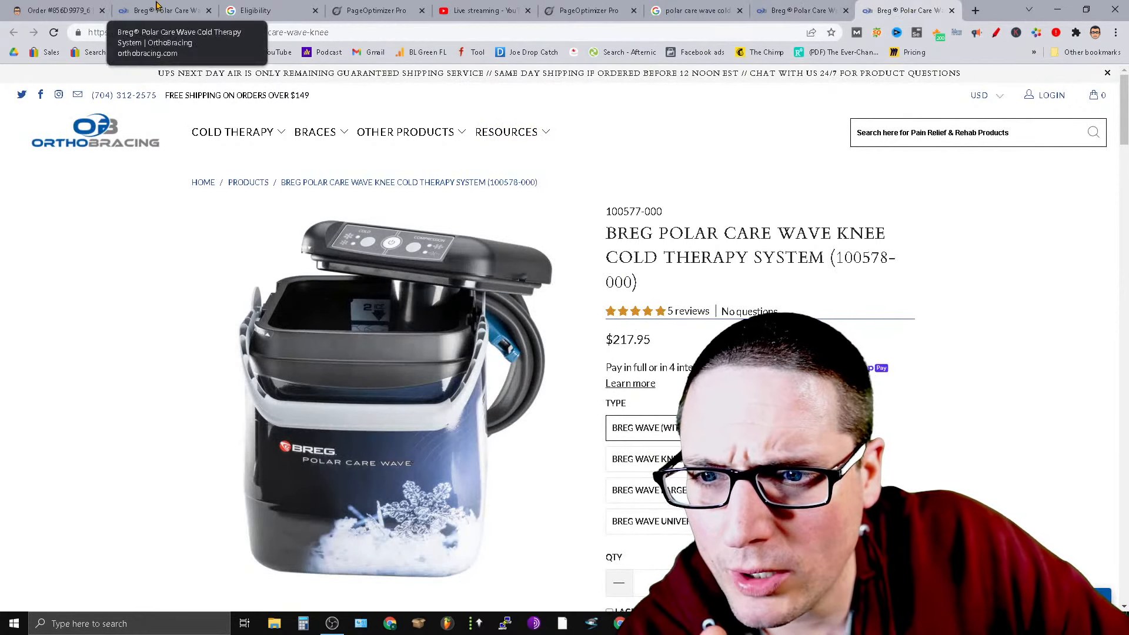
{"action": "left_click", "coordinate": [156, 7]}
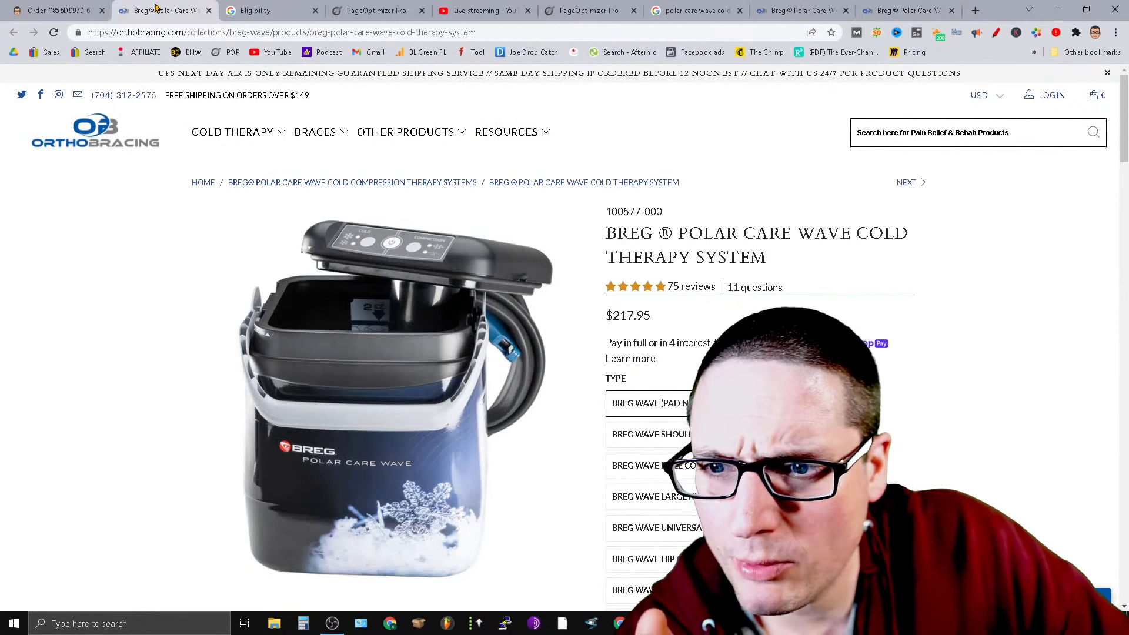
{"action": "left_click", "coordinate": [807, 7]}
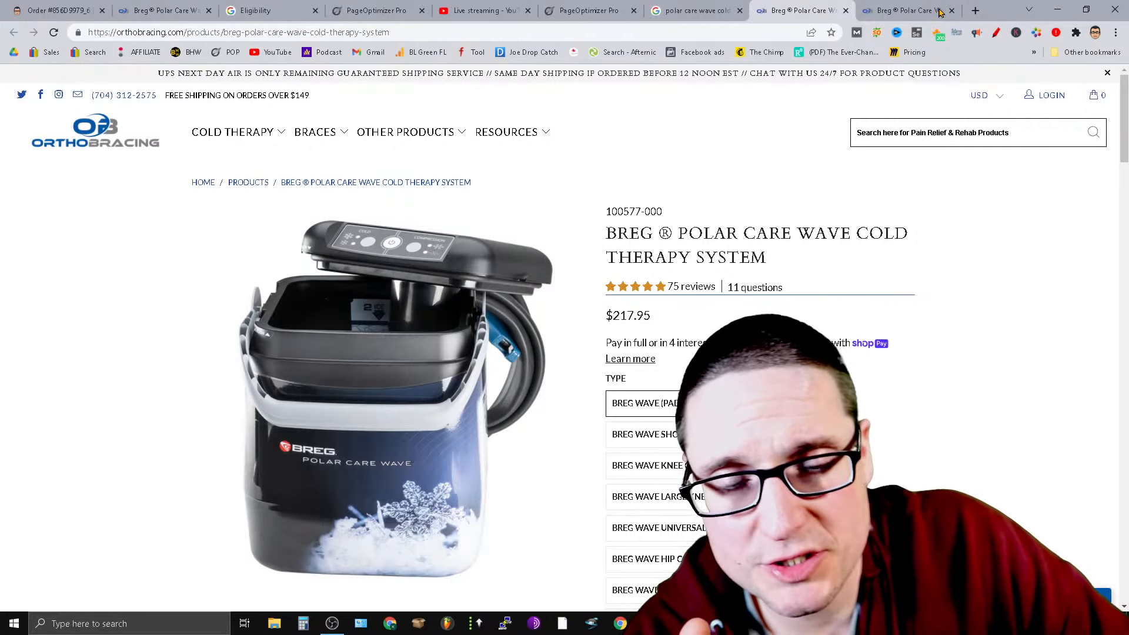
Copy the URL of the Breg Polar Care Wave Knee product page.
{"action": "left_click", "coordinate": [901, 7]}
{"action": "left_click", "coordinate": [420, 32]}
{"action": "key", "text": "ctrl+c"}
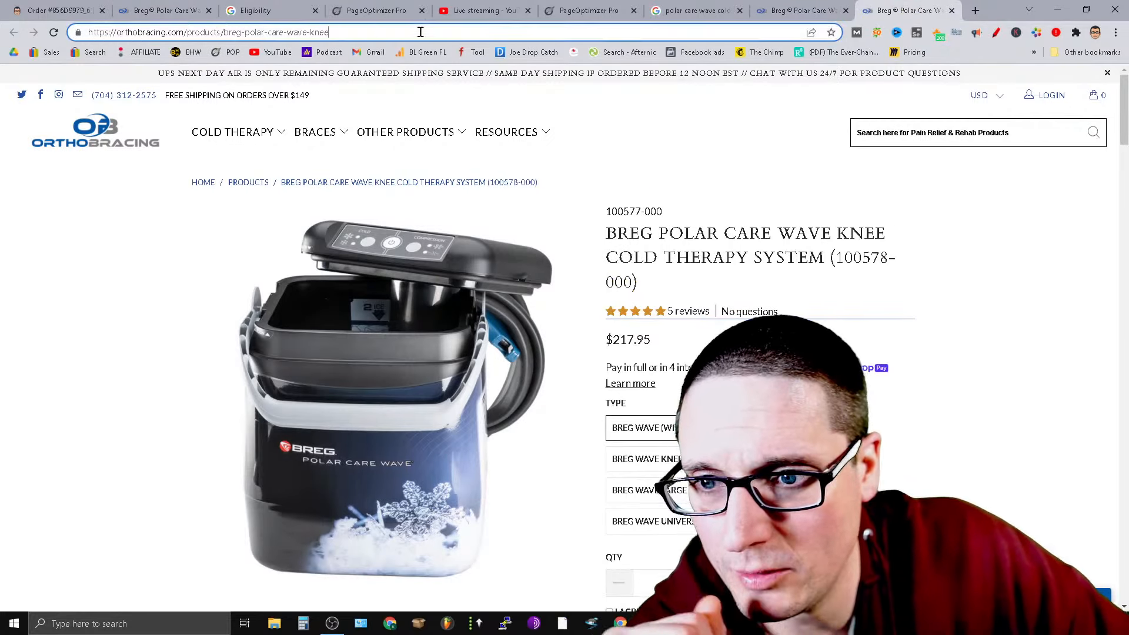
{"action": "right_click", "coordinate": [419, 31]}
{"action": "left_click", "coordinate": [468, 90]}
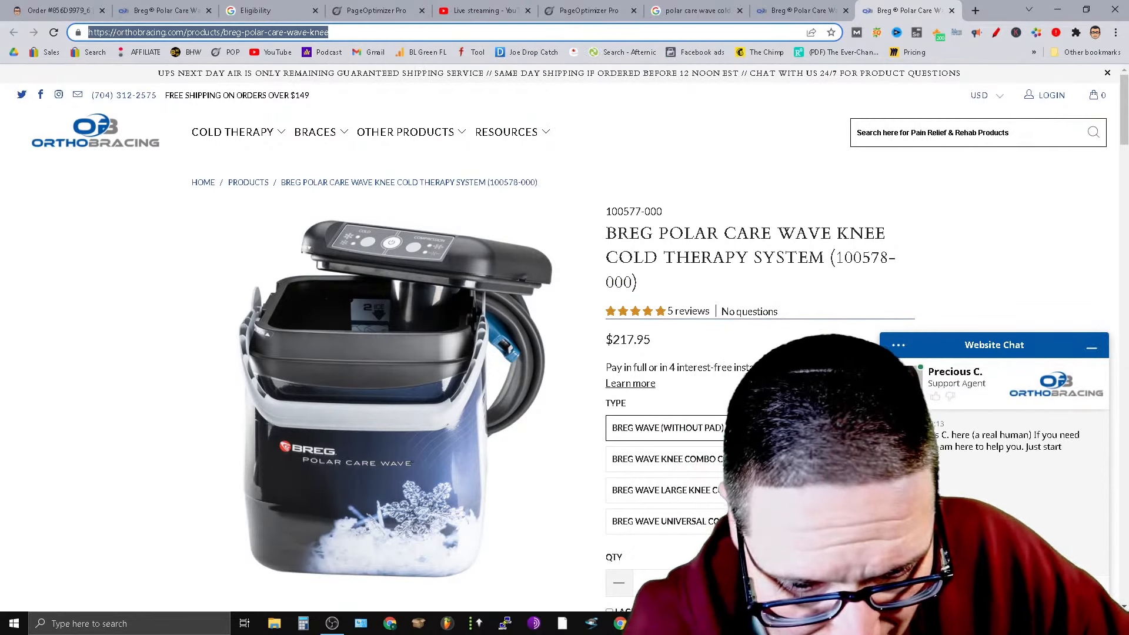
Complete the Notepad note on Google's shown product by adding "page", the copied knee page URL and "we want" after "keyword".
{"action": "mouse_move", "coordinate": [562, 623]}
{"action": "left_click", "coordinate": [544, 573]}
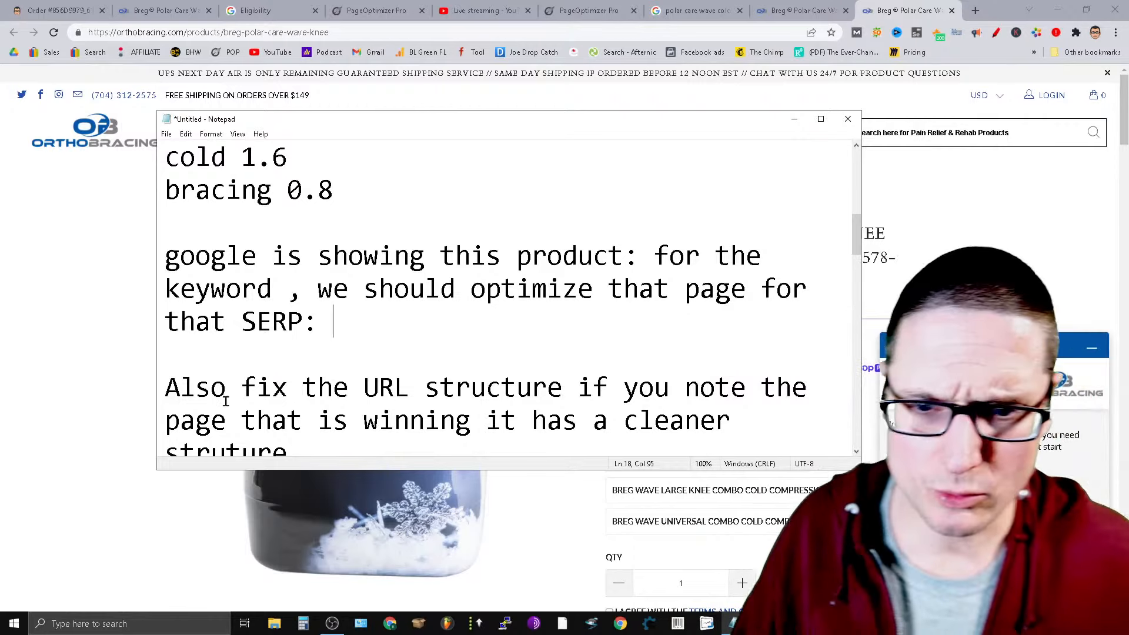
{"action": "left_click", "coordinate": [625, 257]}
{"action": "type", "text": "page"}
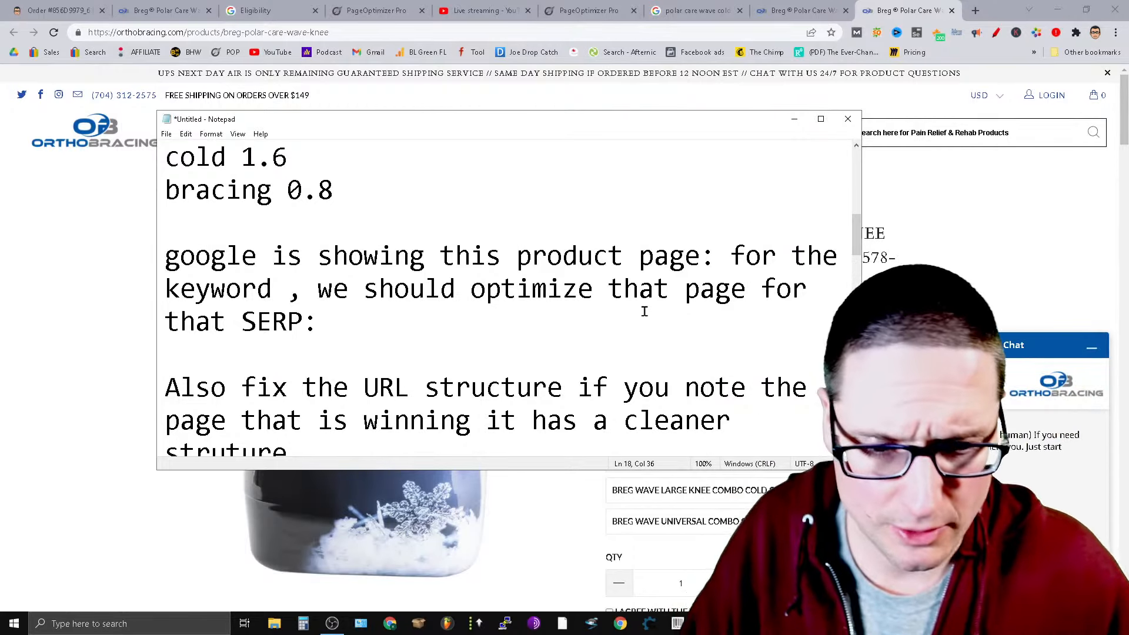
{"action": "left_click", "coordinate": [722, 255]}
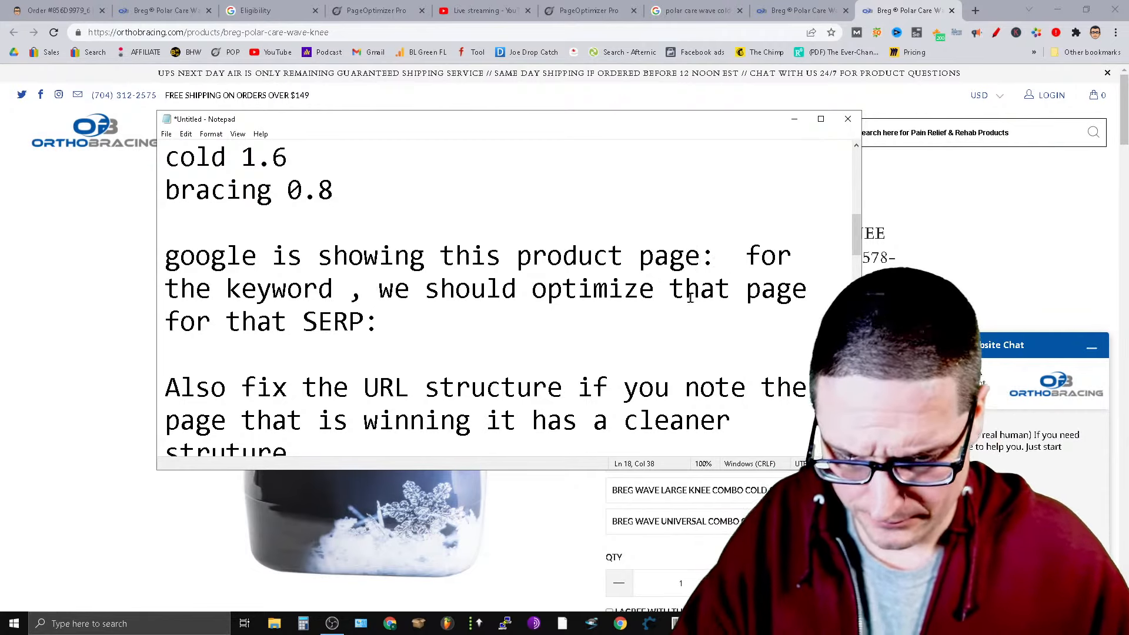
{"action": "key", "text": "ctrl+v"}
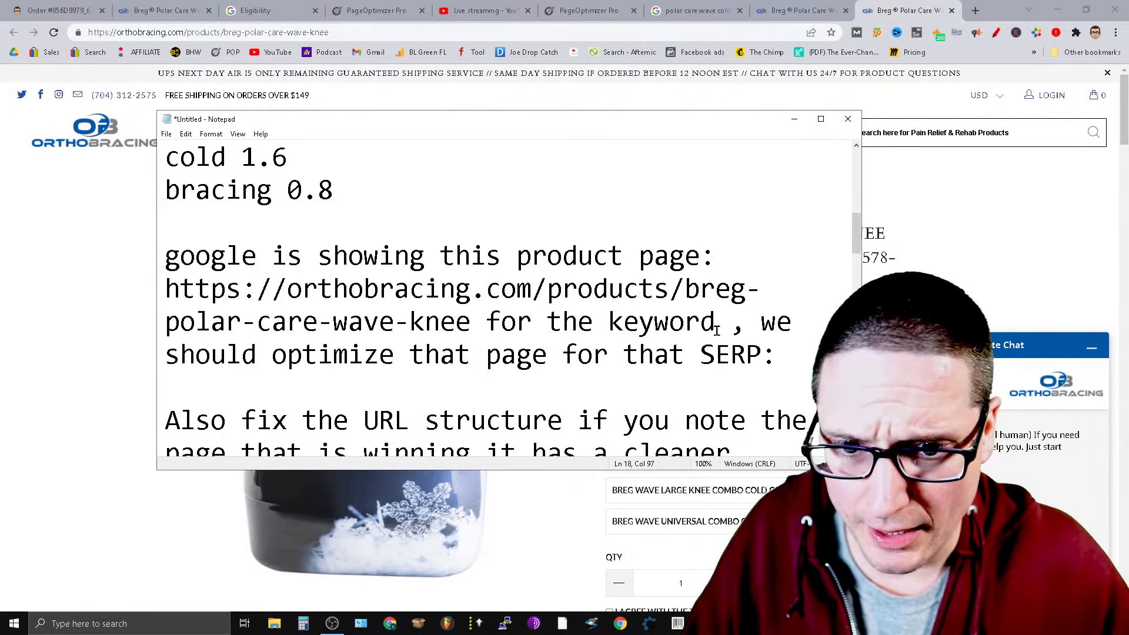
{"action": "type", "text": "we want"}
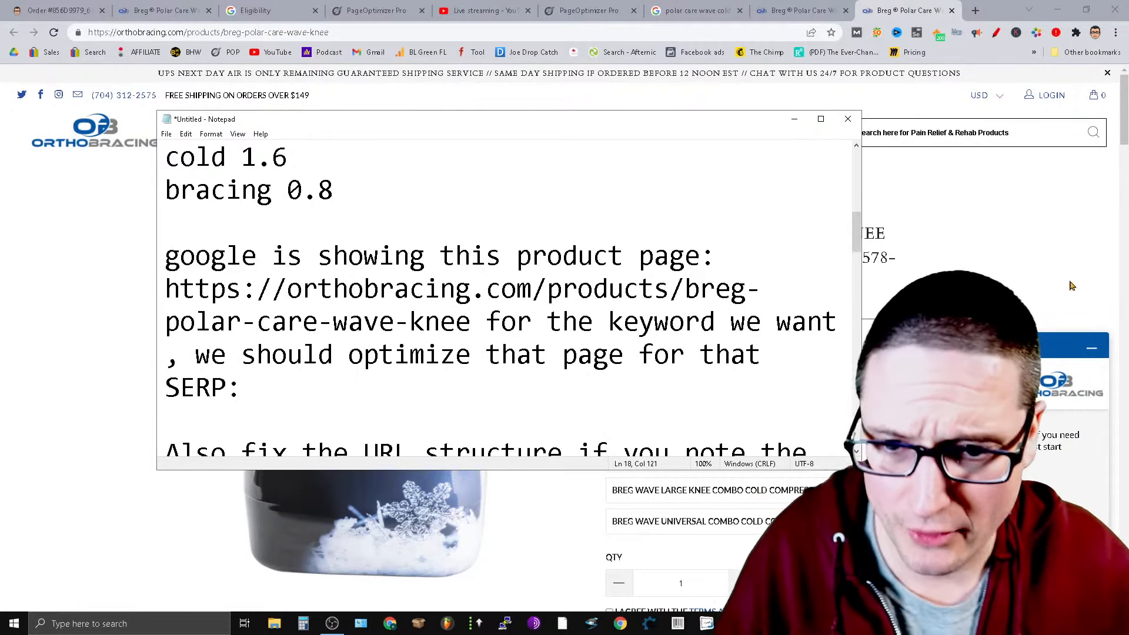
Look over the notes, then recheck the two ranking OrthoBracing product pages and the PageOptimizer Pro project overview.
{"action": "left_click_drag", "start_coordinate": [858, 240], "coordinate": [922, 181]}
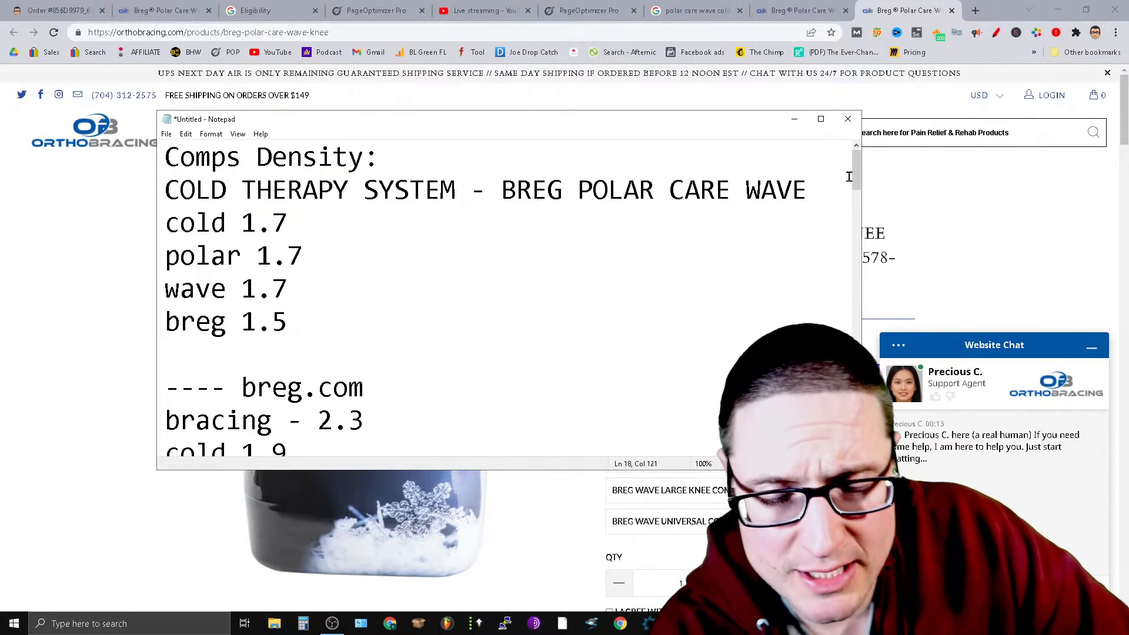
{"action": "left_click_drag", "start_coordinate": [848, 176], "coordinate": [833, 299]}
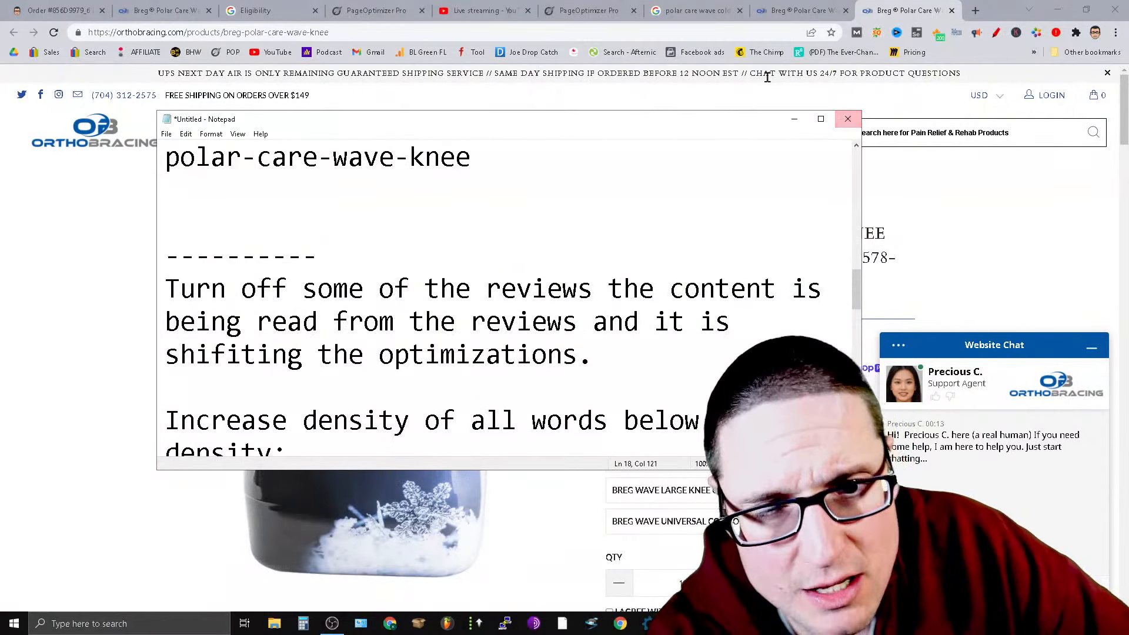
{"action": "left_click", "coordinate": [608, 9]}
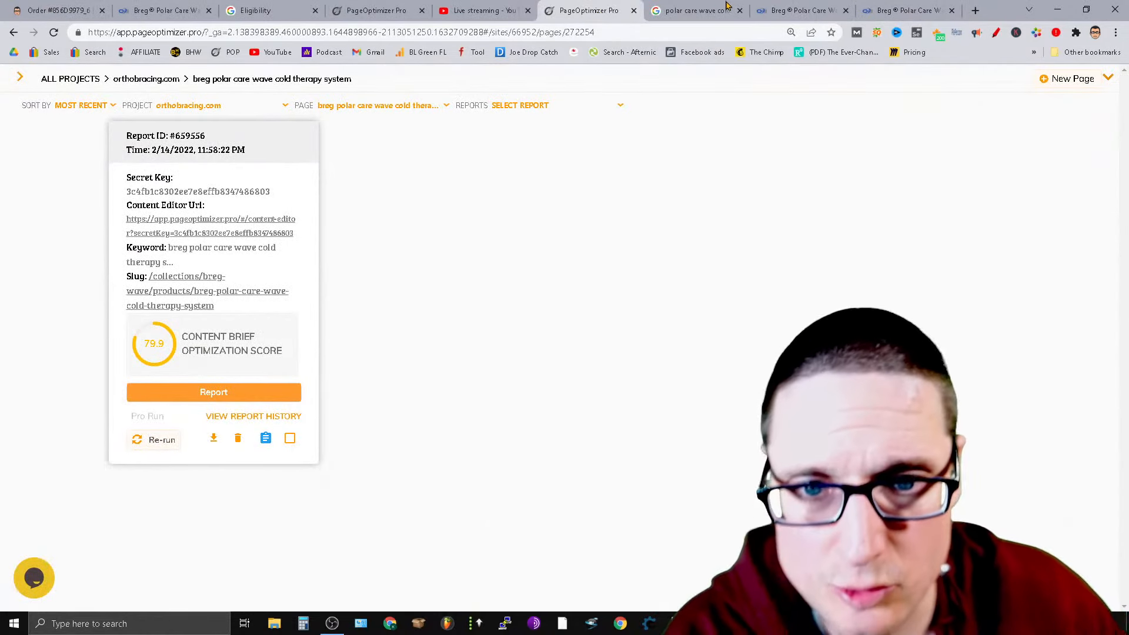
{"action": "left_click", "coordinate": [890, 7]}
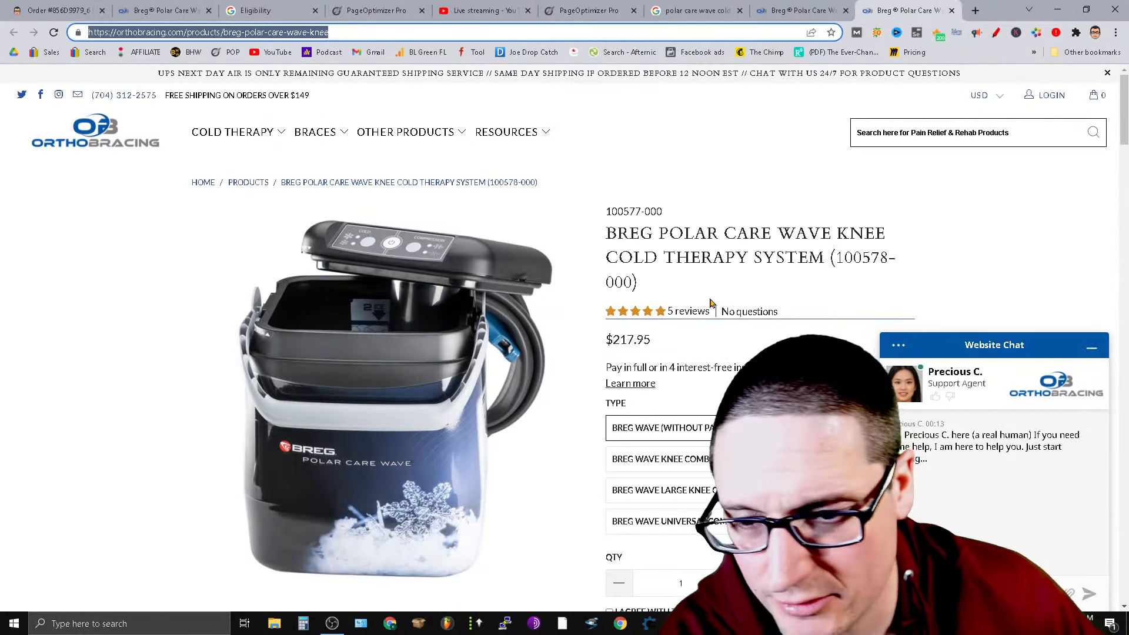
{"action": "left_click", "coordinate": [986, 245]}
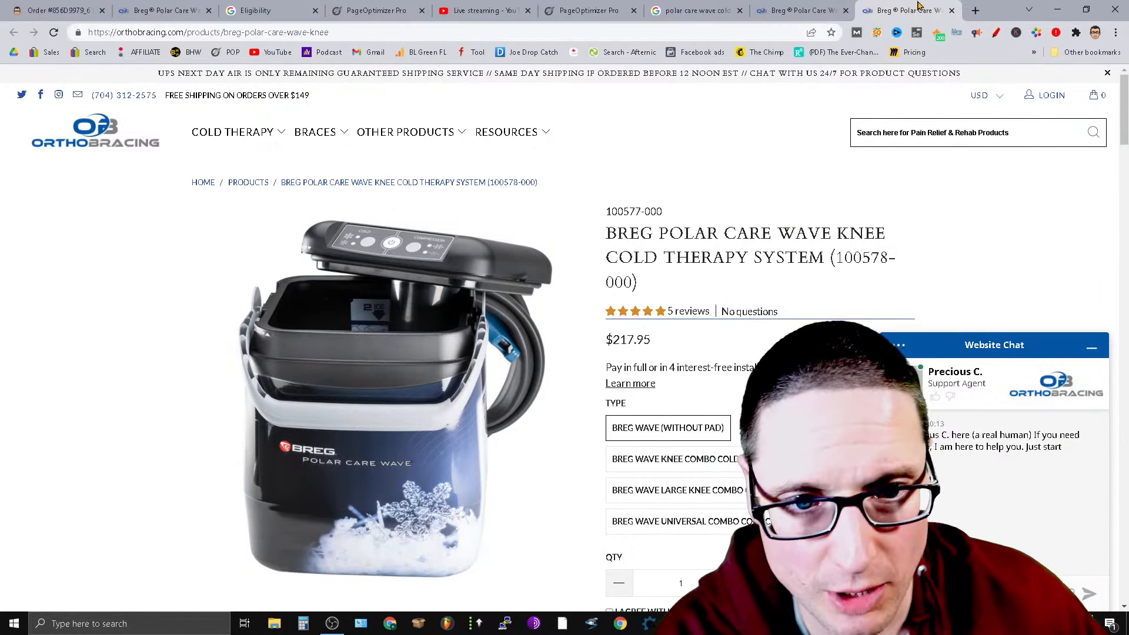
{"action": "left_click", "coordinate": [804, 6]}
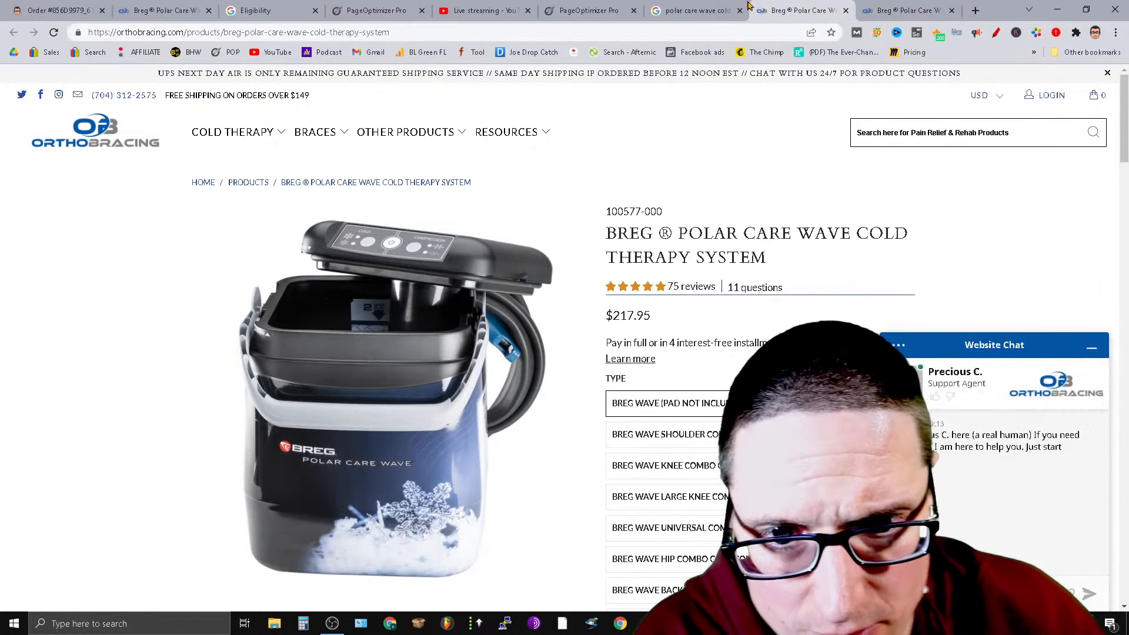
{"action": "left_click", "coordinate": [581, 7]}
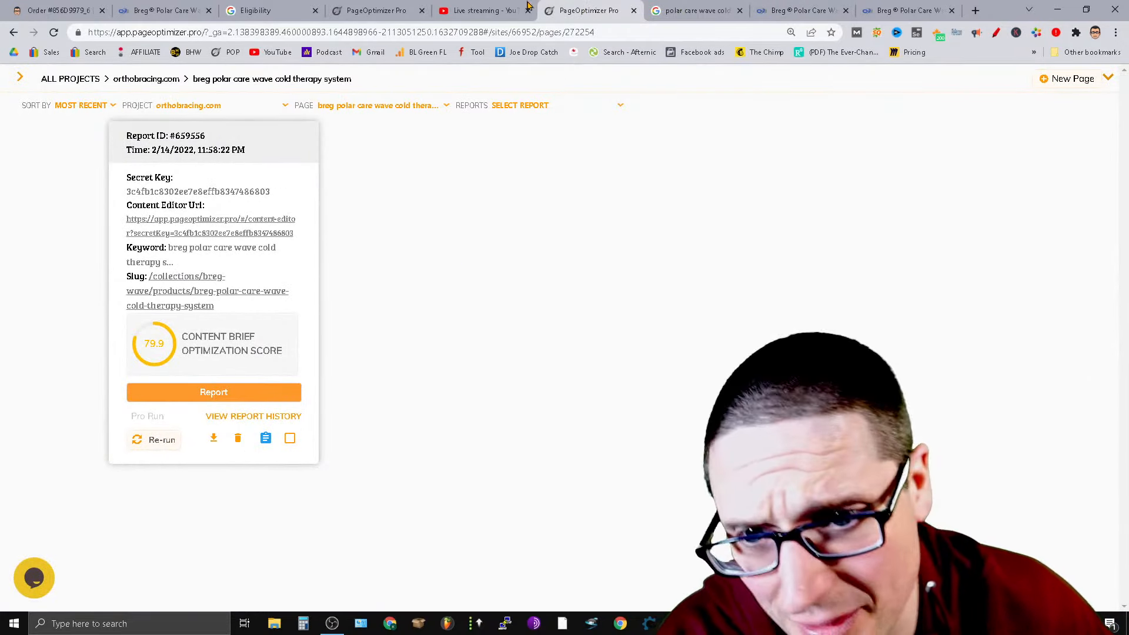
Examine the H4 variations and word count recommendations in the PageOptimizer Pro report under the Aggressive approach.
{"action": "left_click", "coordinate": [377, 10]}
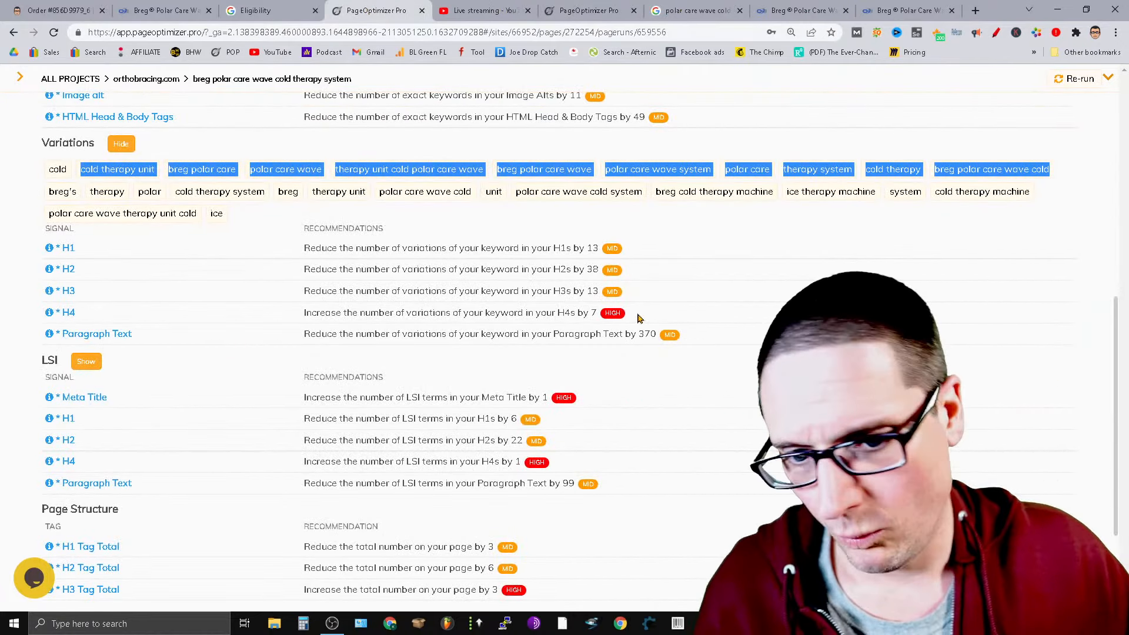
{"action": "double_click", "coordinate": [591, 318]}
{"action": "left_click_drag", "start_coordinate": [591, 324], "coordinate": [303, 323]}
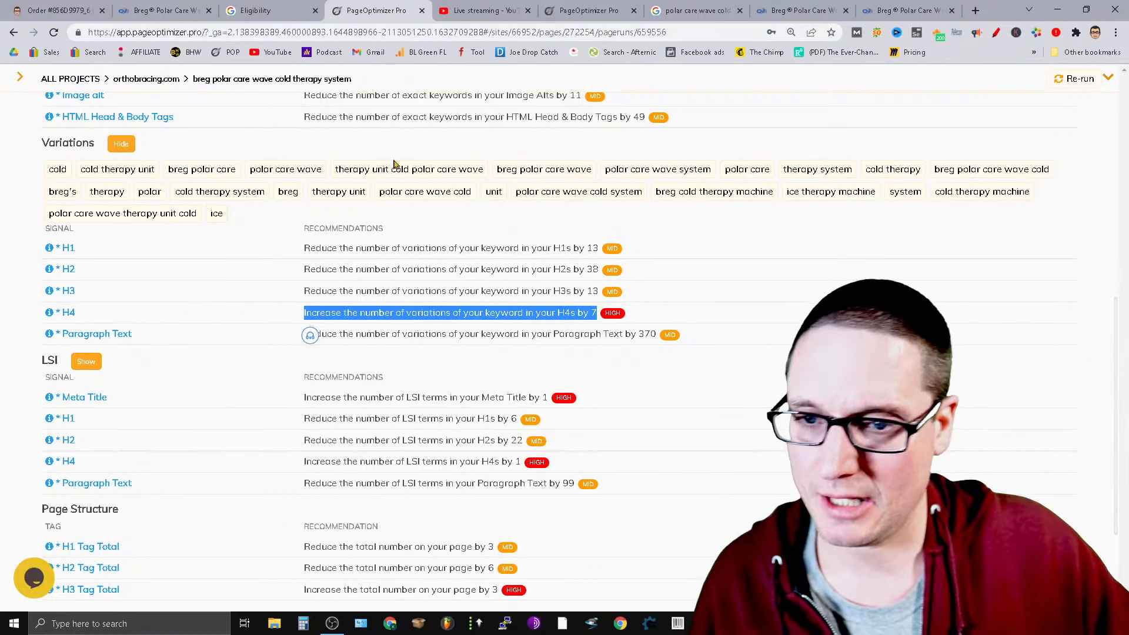
{"action": "scroll", "coordinate": [927, 160], "scroll_direction": "up", "scroll_amount": 7}
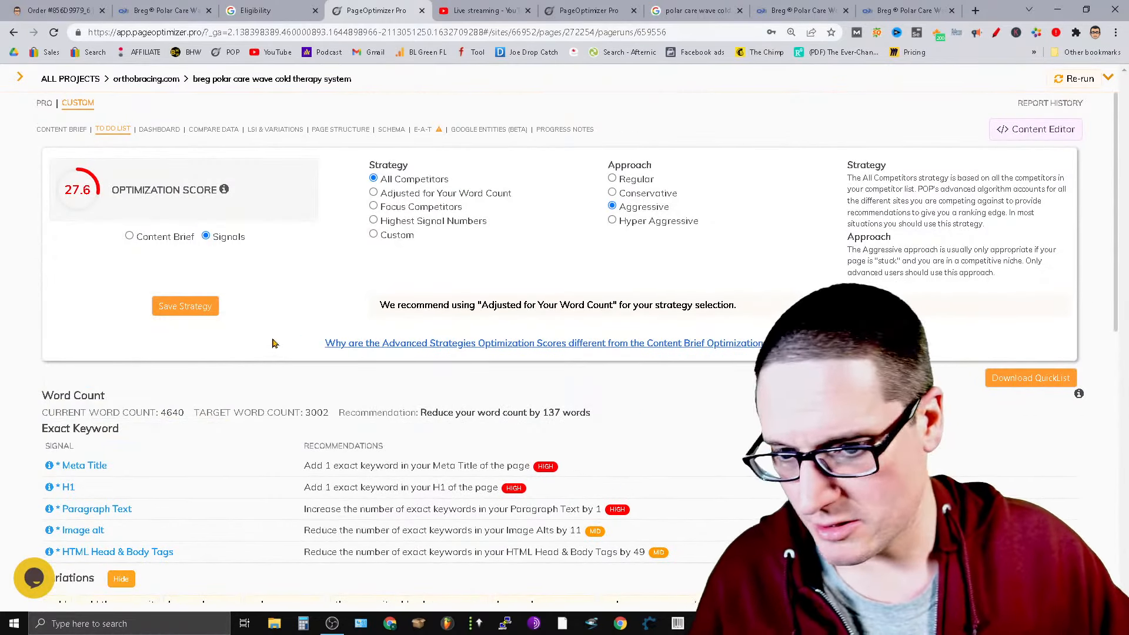
{"action": "left_click_drag", "start_coordinate": [598, 420], "coordinate": [540, 417]}
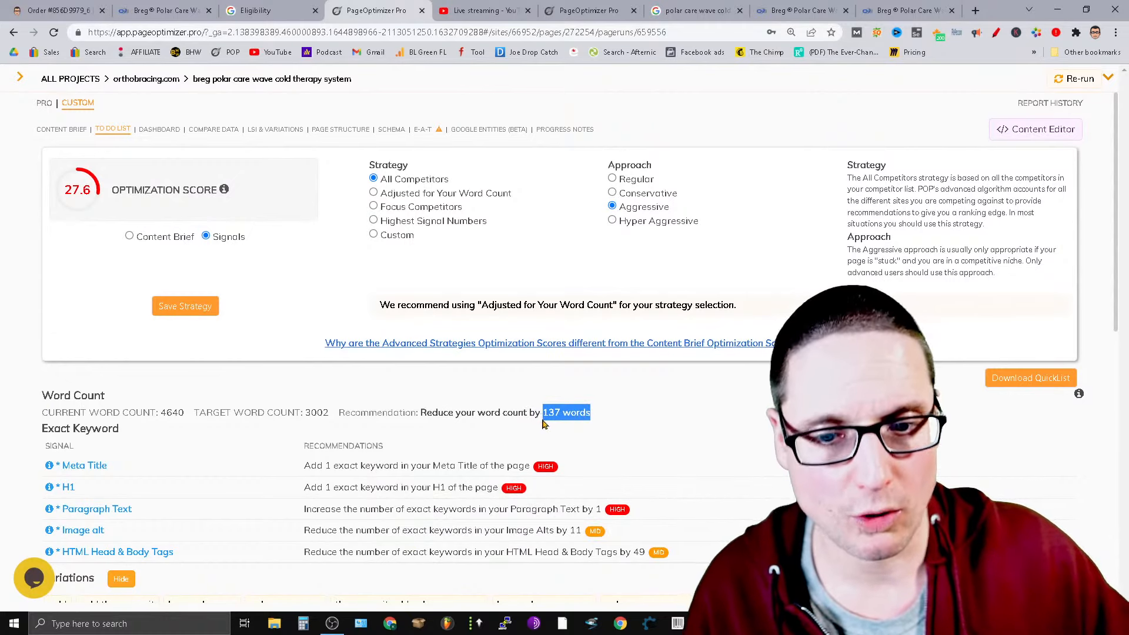
Try the Hyper Aggressive approach, then set the approach to Conservative and check its word count recommendation.
{"action": "left_click", "coordinate": [663, 221]}
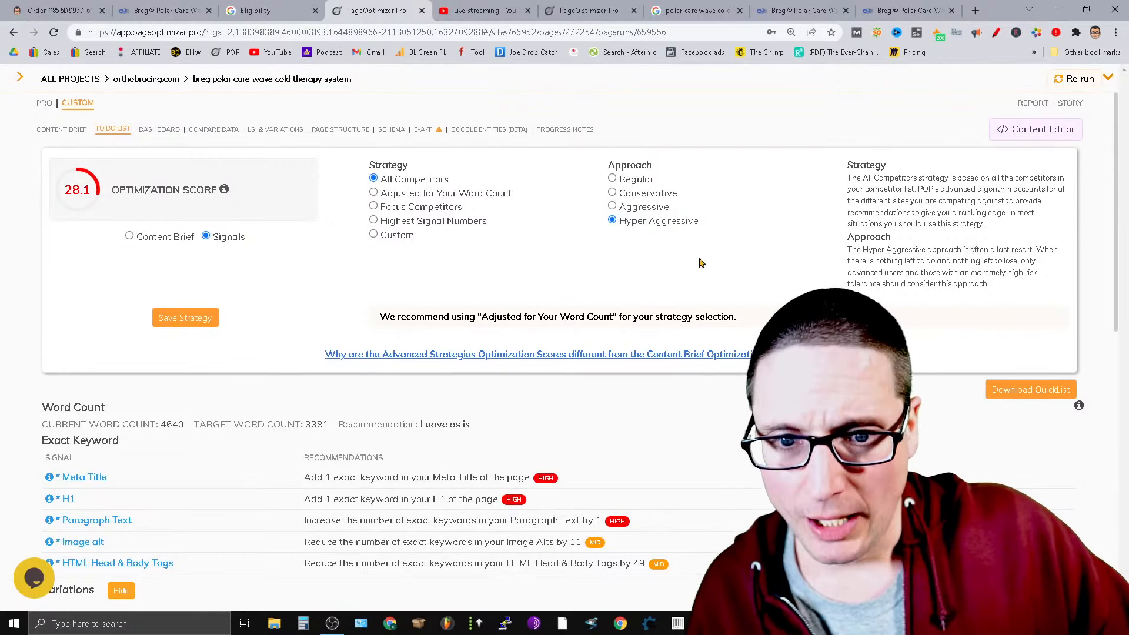
{"action": "left_click", "coordinate": [615, 207]}
{"action": "left_click", "coordinate": [615, 193]}
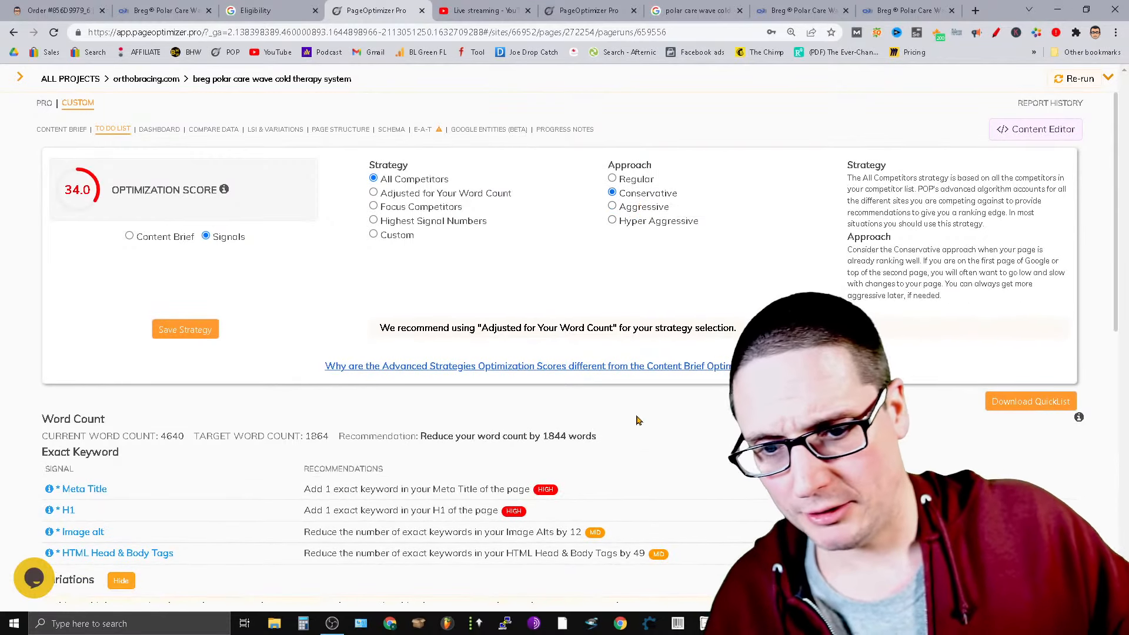
{"action": "left_click_drag", "start_coordinate": [597, 438], "coordinate": [545, 441]}
Examine the Conservative recommendations for variations, LSI terms, and the exact keyword in the meta title and H1.
{"action": "scroll", "coordinate": [740, 350], "scroll_direction": "down", "scroll_amount": 4}
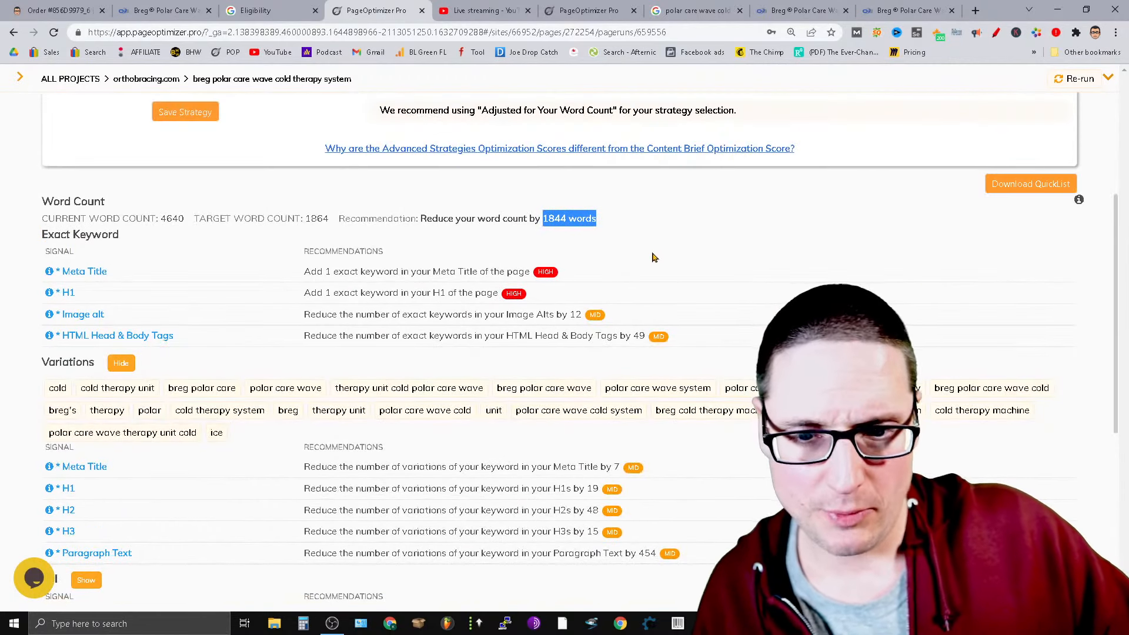
{"action": "scroll", "coordinate": [653, 258], "scroll_direction": "down", "scroll_amount": 4}
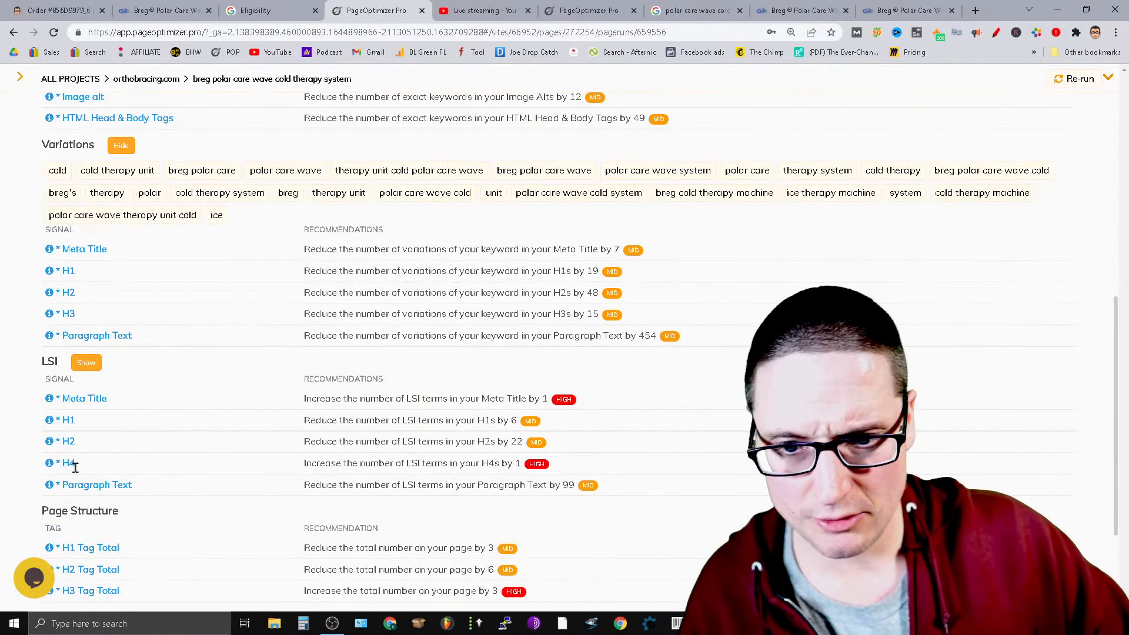
{"action": "left_click_drag", "start_coordinate": [553, 402], "coordinate": [324, 405]}
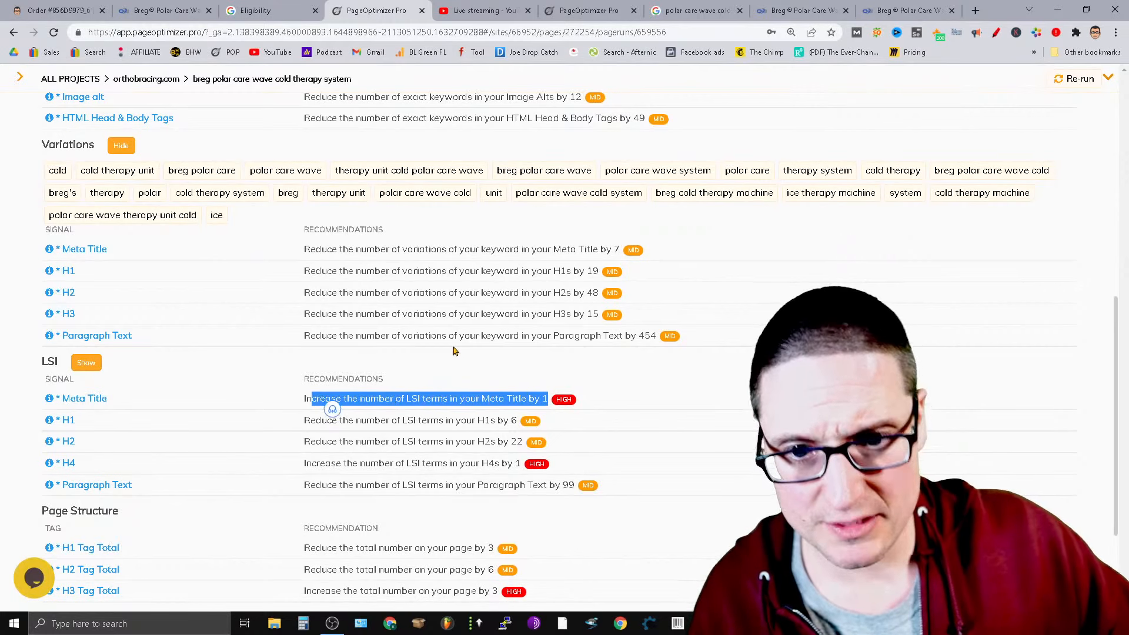
{"action": "scroll", "coordinate": [428, 381], "scroll_direction": "up", "scroll_amount": 8}
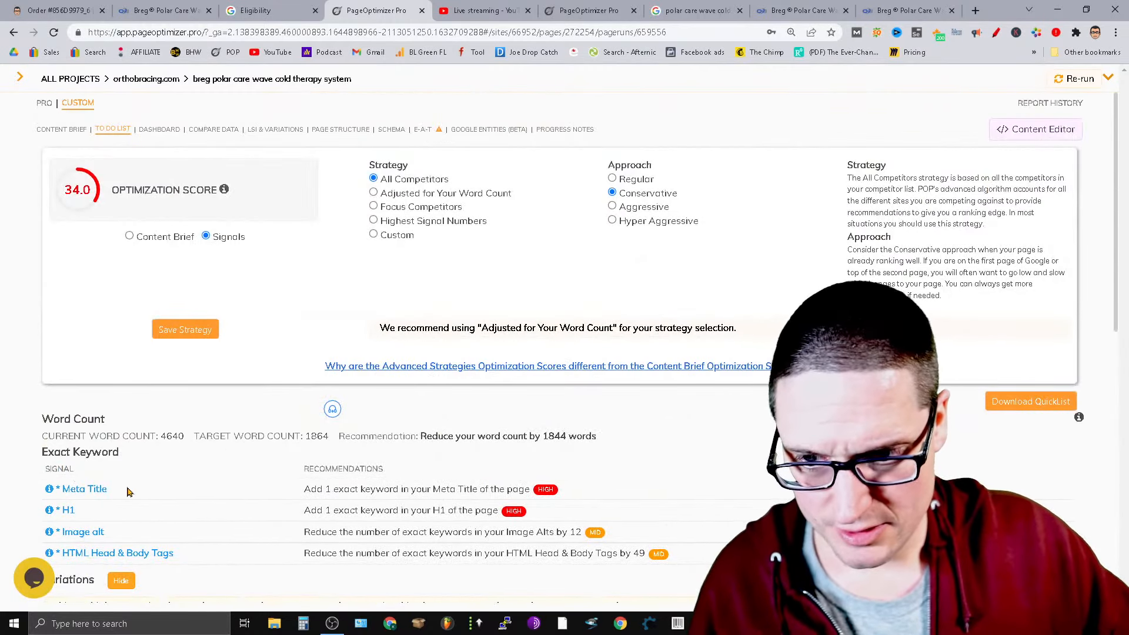
{"action": "left_click_drag", "start_coordinate": [128, 492], "coordinate": [36, 501]}
{"action": "double_click", "coordinate": [68, 511]}
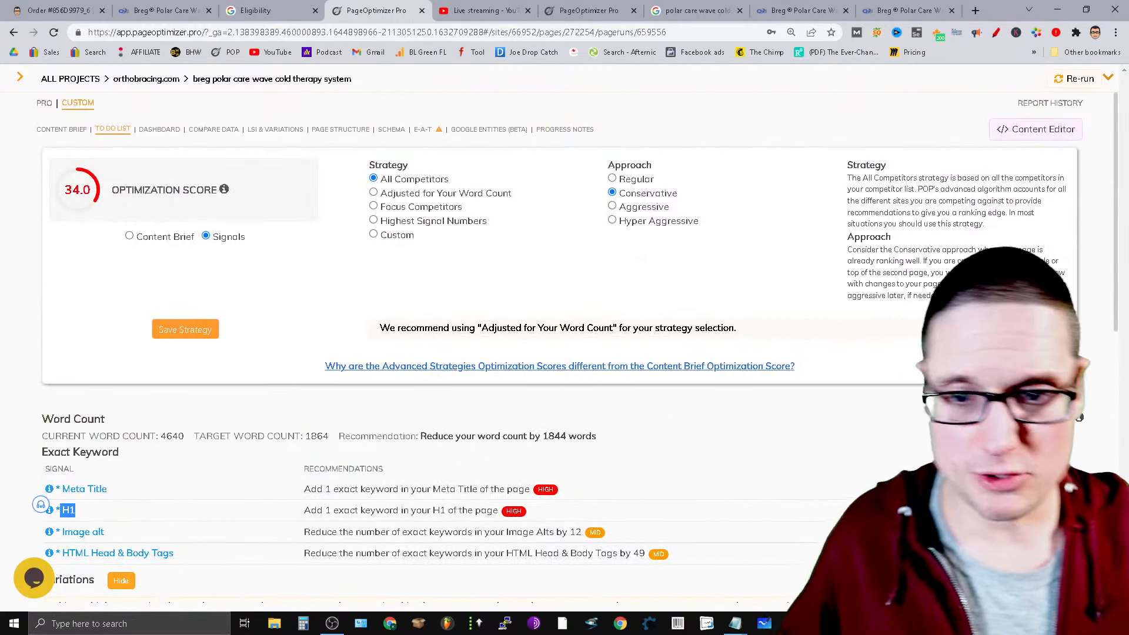
Examine the Page Structure recommendations of the report, especially the H3 tag total.
{"action": "scroll", "coordinate": [40, 504], "scroll_direction": "down", "scroll_amount": 7}
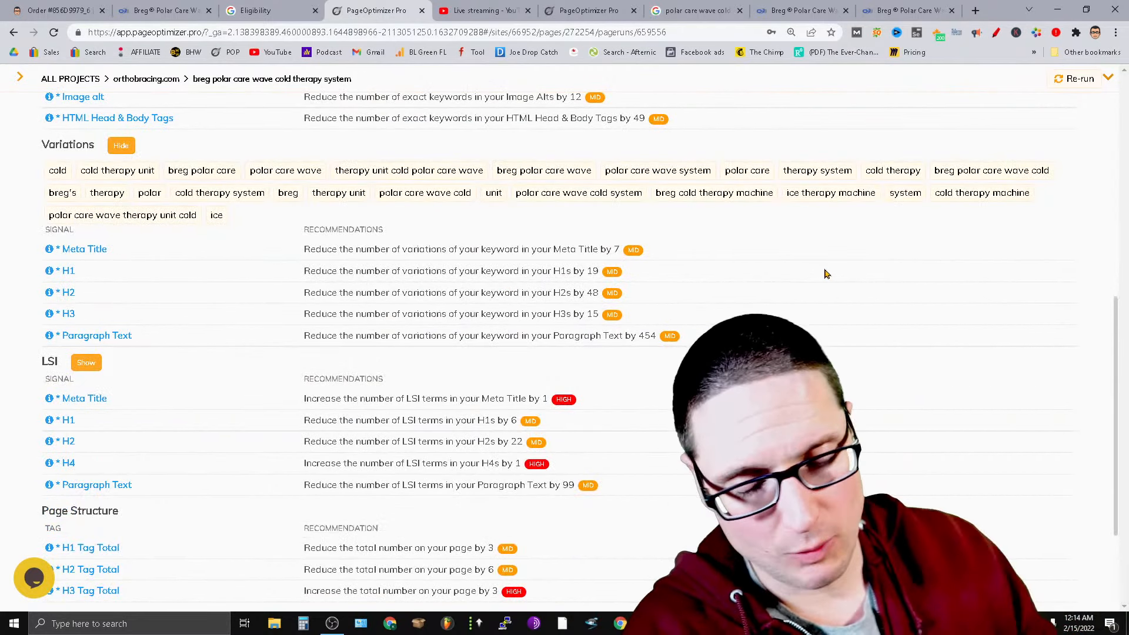
{"action": "scroll", "coordinate": [800, 271], "scroll_direction": "down", "scroll_amount": 2}
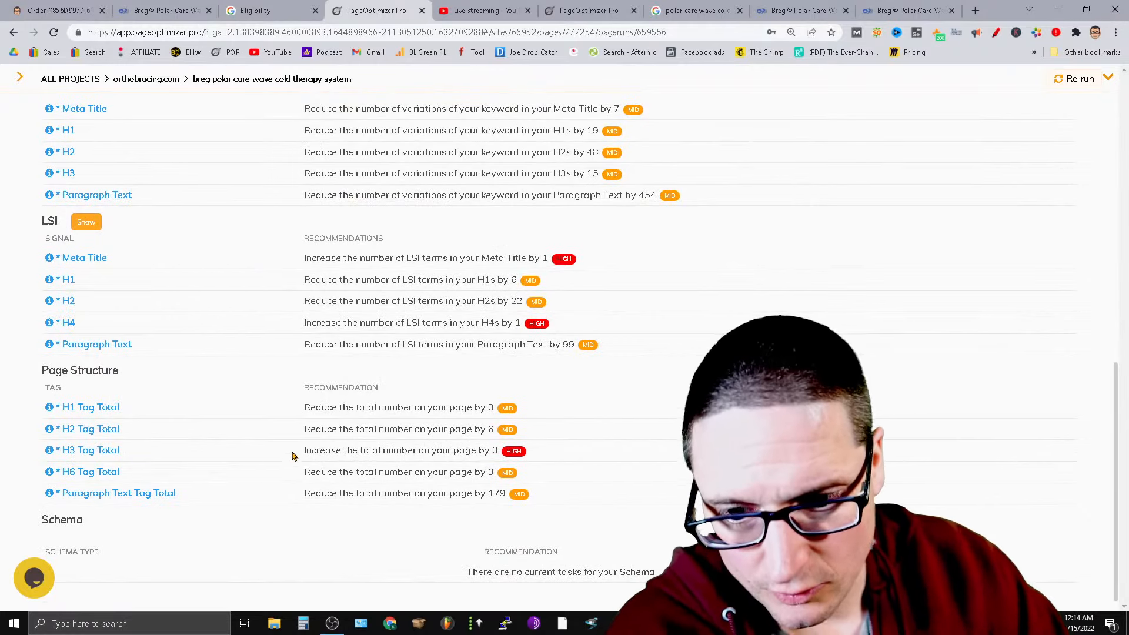
{"action": "left_click_drag", "start_coordinate": [282, 453], "coordinate": [503, 439]}
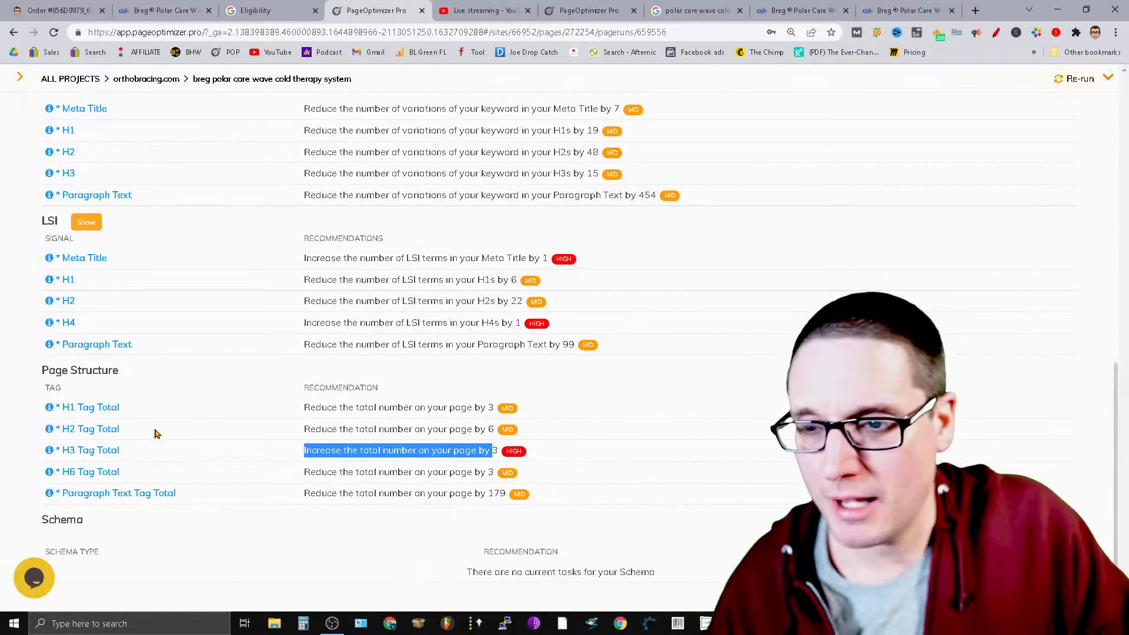
Close the Breg Polar Care Wave Knee product page.
{"action": "left_click", "coordinate": [919, 5]}
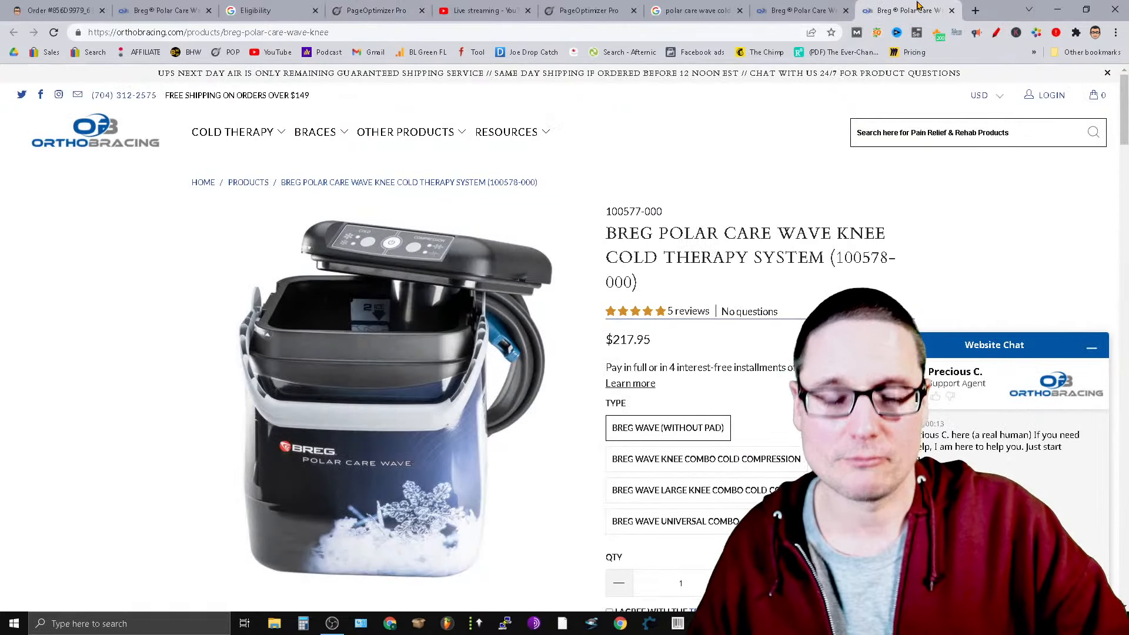
{"action": "left_click", "coordinate": [952, 15]}
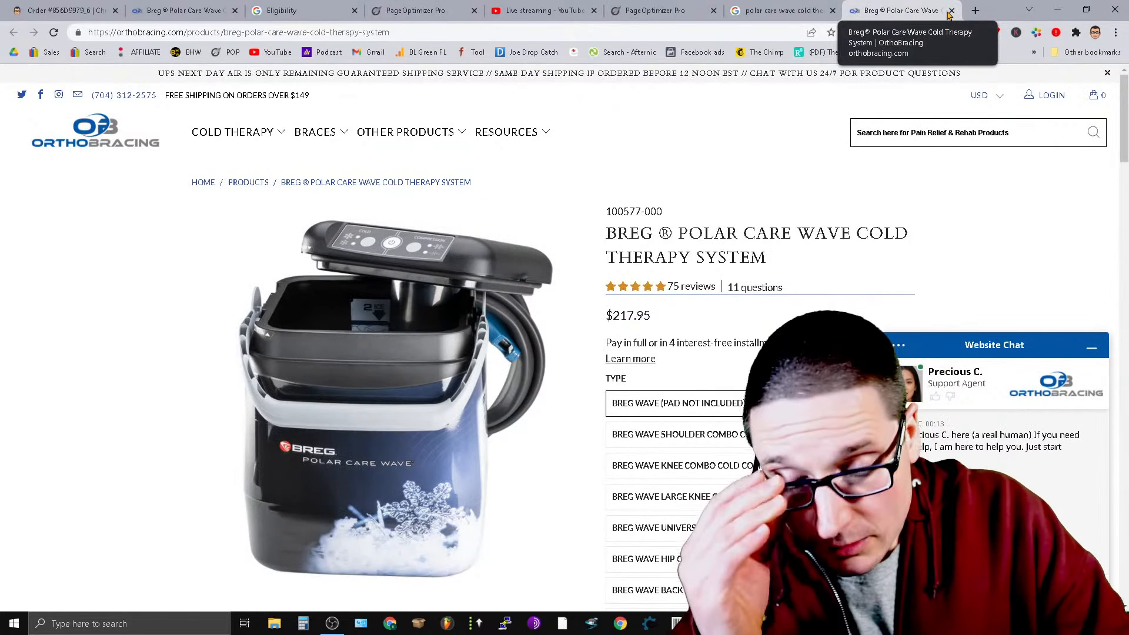